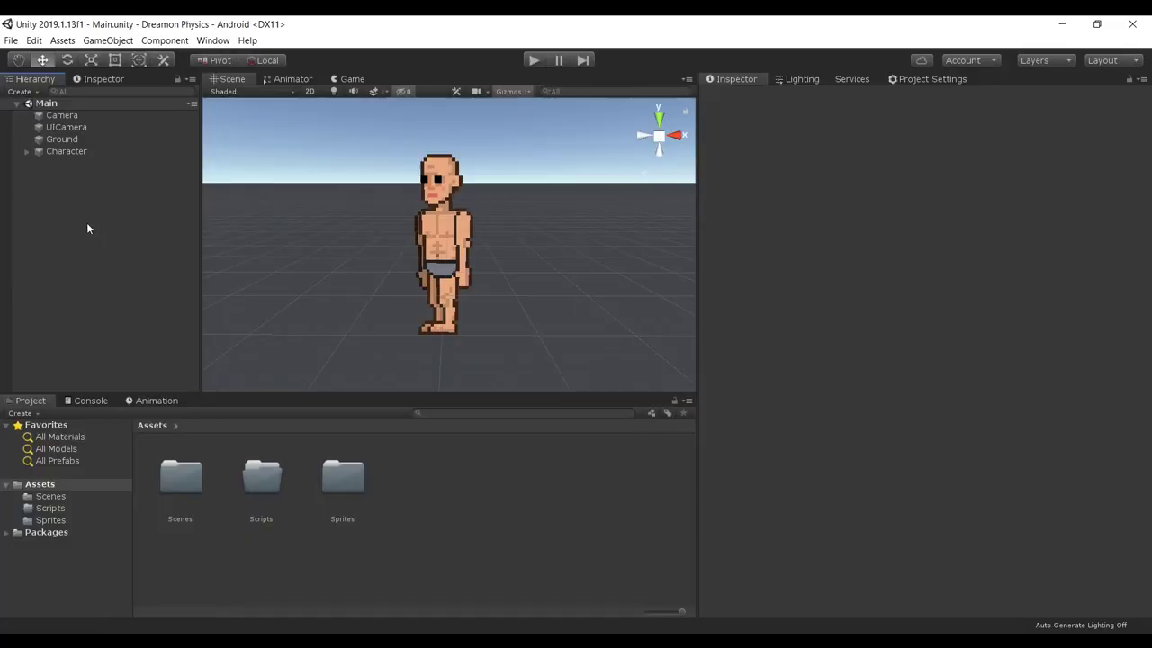
# Step: Expand the full Character hierarchy and inspect its Feet, Legs and L_Forearm child objects
pyautogui.click(54, 151)
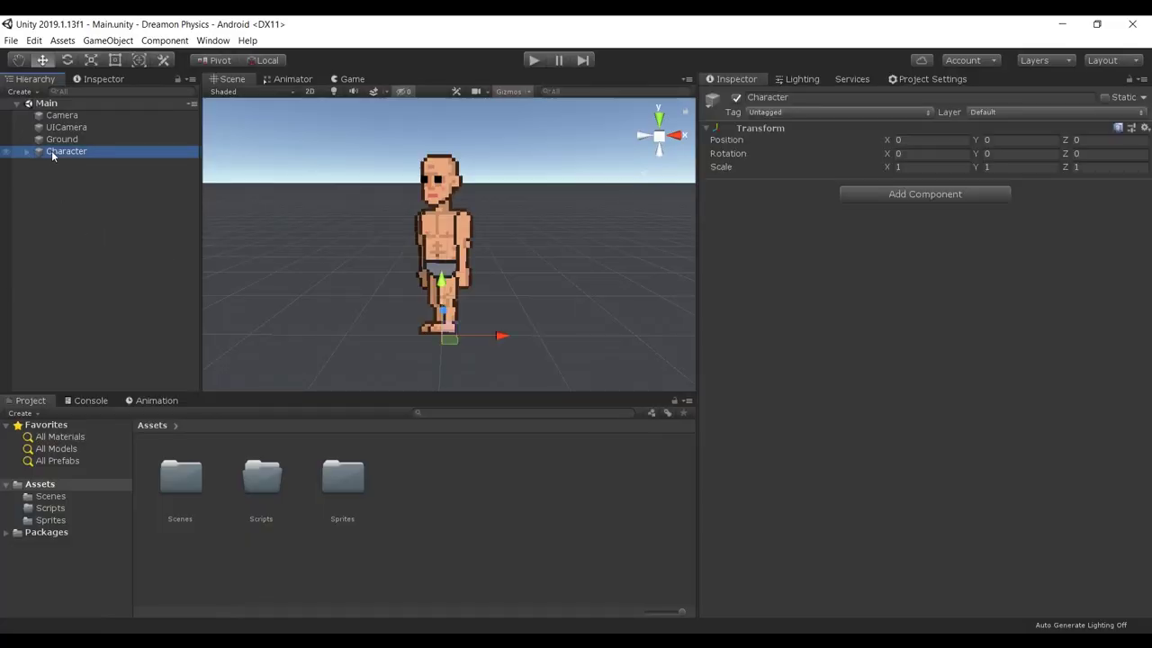
pyautogui.rightClick(52, 151)
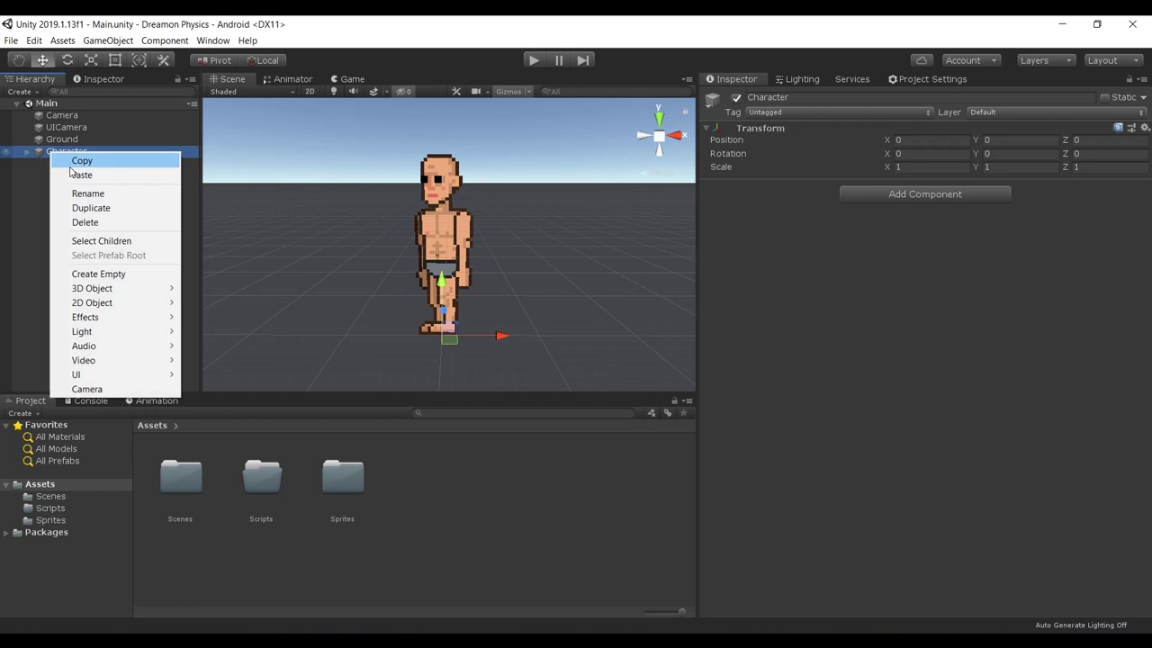
pyautogui.click(106, 241)
pyautogui.click(100, 339)
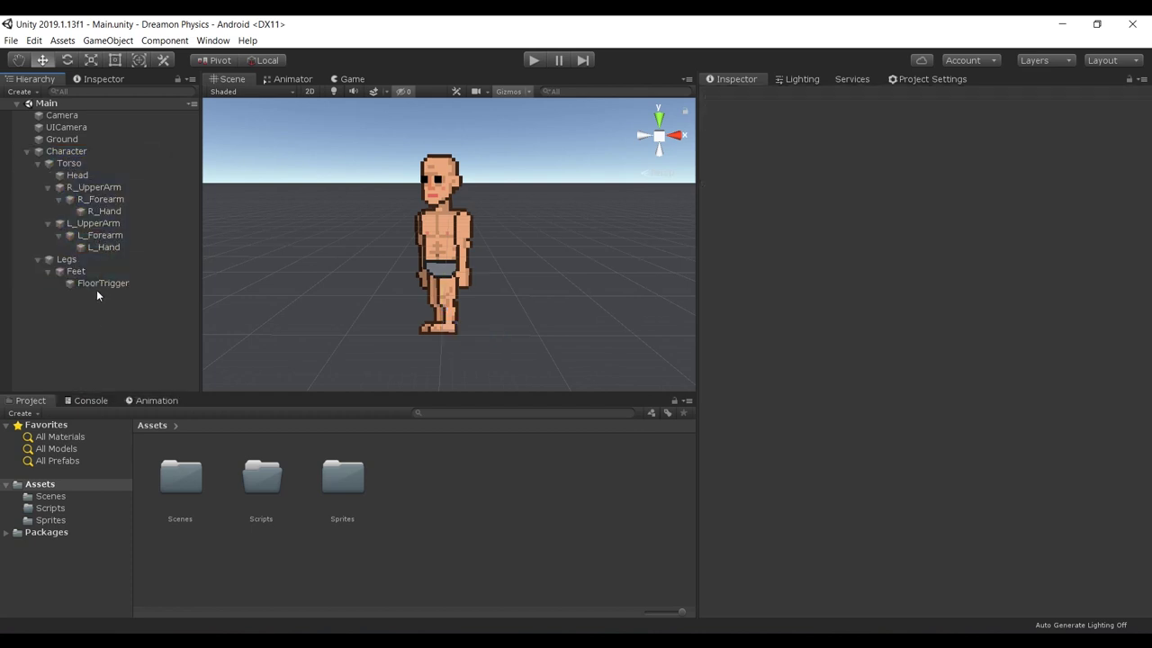
pyautogui.click(79, 270)
pyautogui.click(72, 259)
pyautogui.click(107, 235)
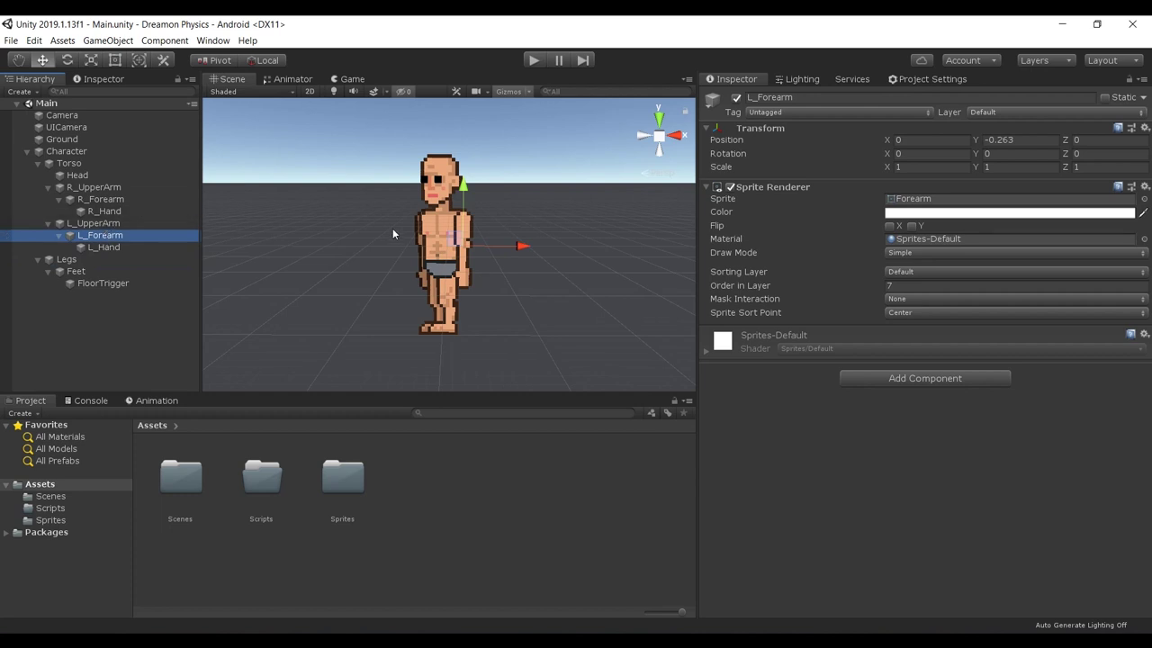
# Step: Try rotating L_UpperArm about its shoulder pivot, and undo the rotation
pyautogui.moveTo(429, 226); pyautogui.dragTo(396, 236, button='middle')
pyautogui.keyDown('alt'); pyautogui.scroll(8, 406, 241); pyautogui.keyUp('alt')
pyautogui.keyDown('alt'); pyautogui.moveTo(406, 244); pyautogui.dragTo(263, 231); pyautogui.keyUp('alt')
pyautogui.press('w')
pyautogui.hotkey('ctrl', 'z')
pyautogui.click(121, 225)
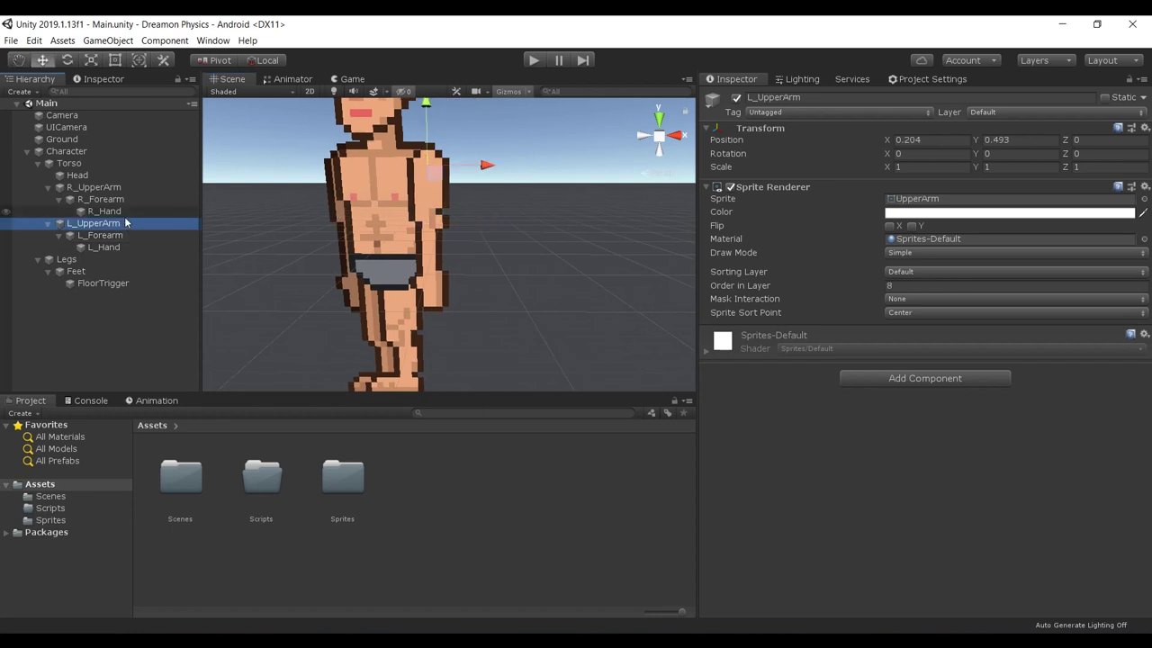
pyautogui.keyDown('alt'); pyautogui.moveTo(444, 159); pyautogui.dragTo(495, 230); pyautogui.keyUp('alt')
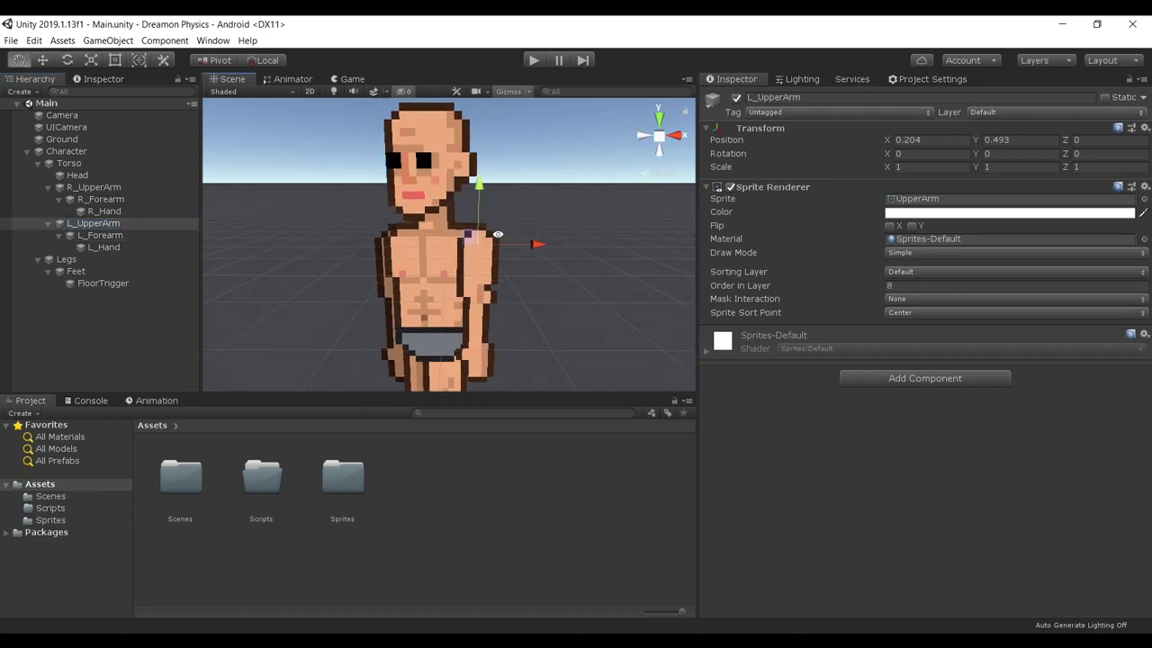
pyautogui.keyDown('alt'); pyautogui.scroll(4, 491, 230); pyautogui.keyUp('alt')
pyautogui.press('e')
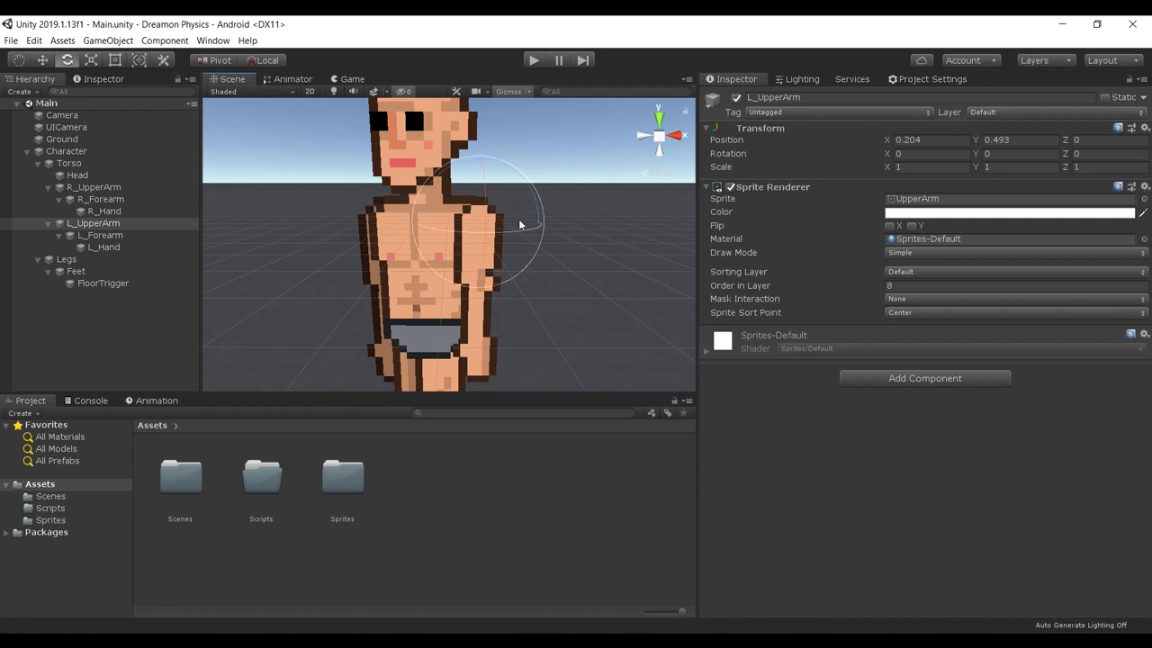
pyautogui.moveTo(537, 216); pyautogui.dragTo(517, 270)
pyautogui.hotkey('ctrl', 'z')
pyautogui.click(477, 311)
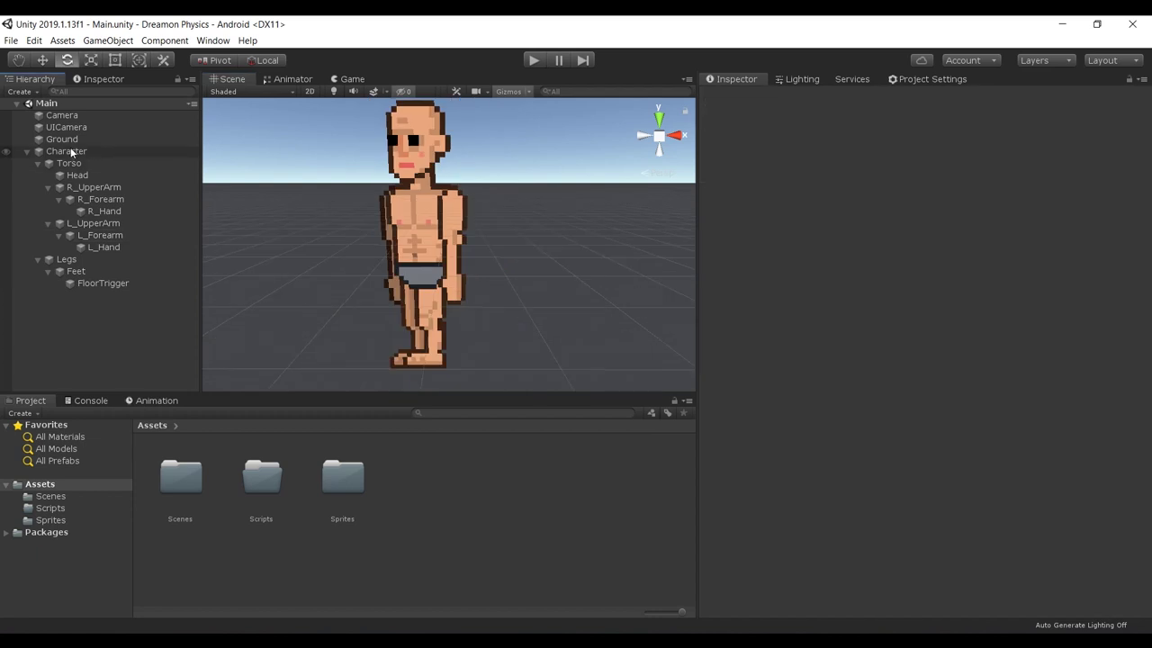
# Step: Collapse the Character hierarchy and add a Rigidbody 2D component to the Character object
pyautogui.click(62, 138)
pyautogui.click(85, 340)
pyautogui.scroll(-3, 404, 218)
pyautogui.moveTo(404, 218)
pyautogui.mouseDown(button='middle')
pyautogui.moveTo(387, 241)
pyautogui.moveTo(421, 217)
pyautogui.mouseUp(button='middle')
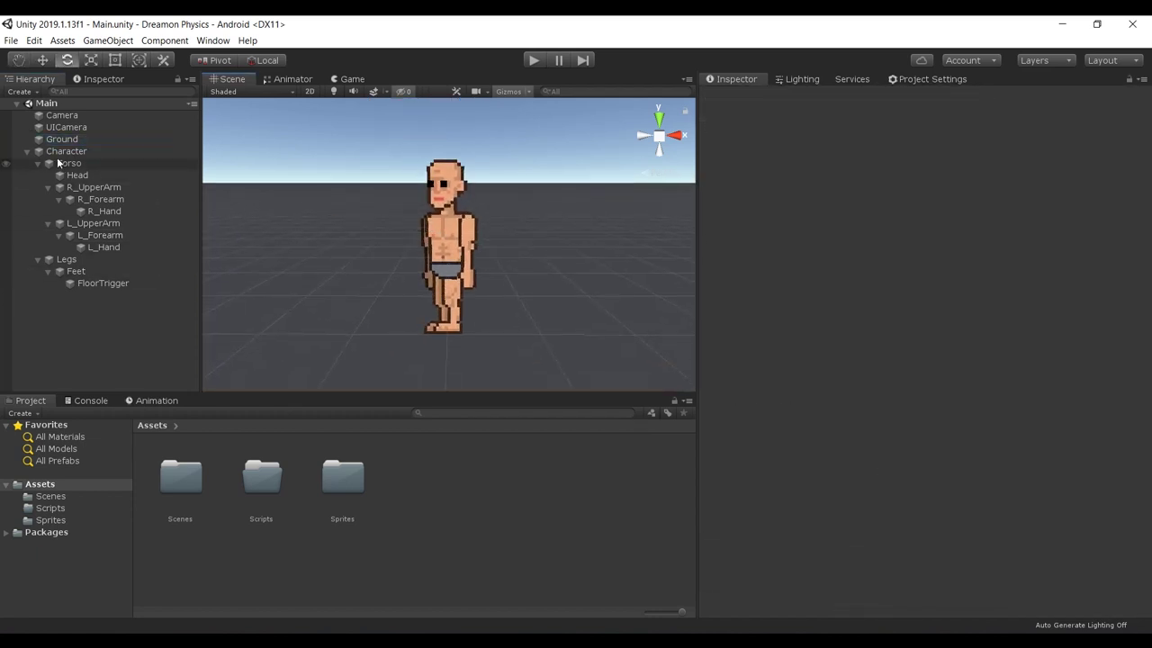
pyautogui.click(21, 155)
pyautogui.click(26, 151)
pyautogui.click(79, 153)
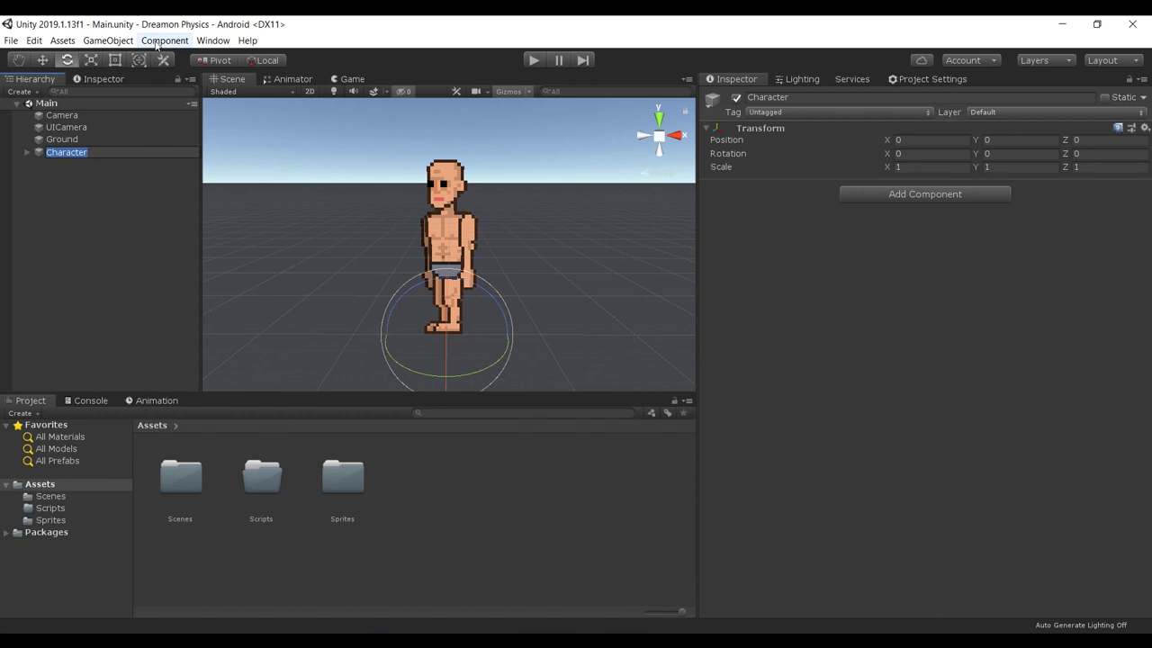
pyautogui.click(165, 41)
pyautogui.moveTo(193, 117)
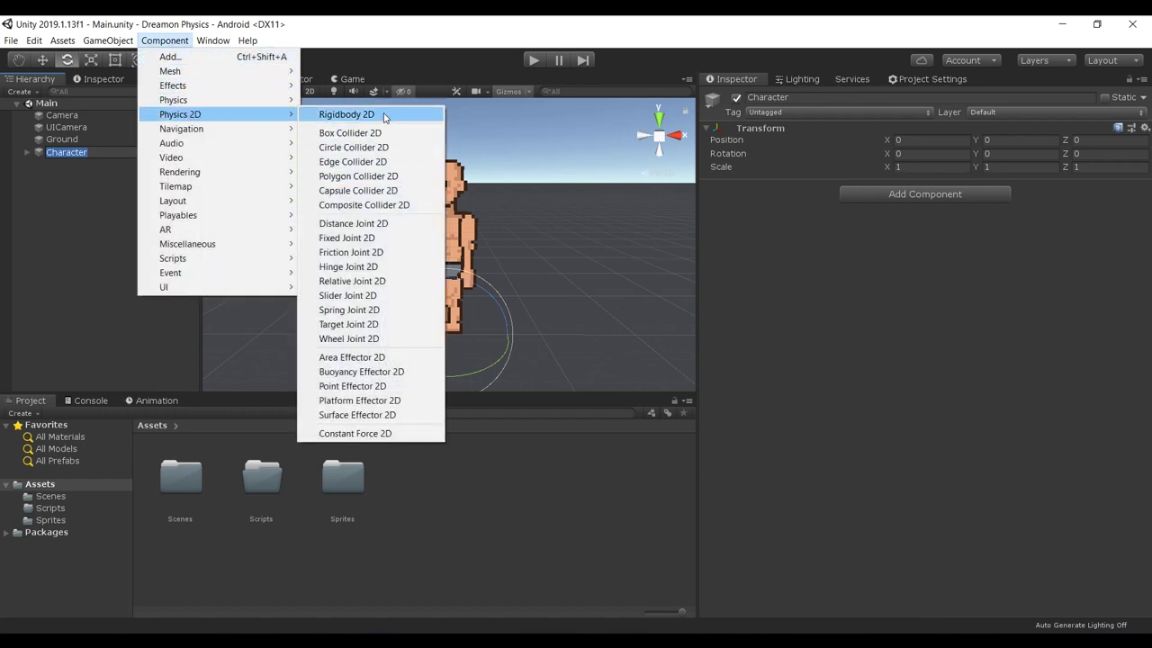
pyautogui.click(384, 115)
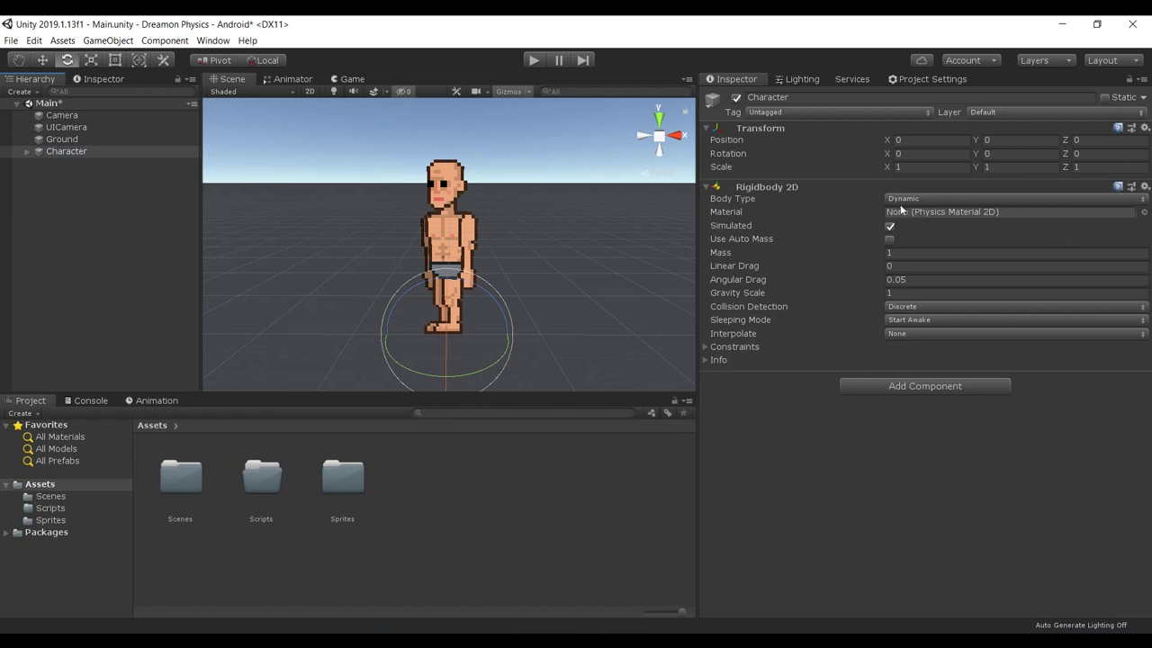
# Step: Add a Box Collider 2D and a Circle Collider 2D to the Character object
pyautogui.click(164, 40)
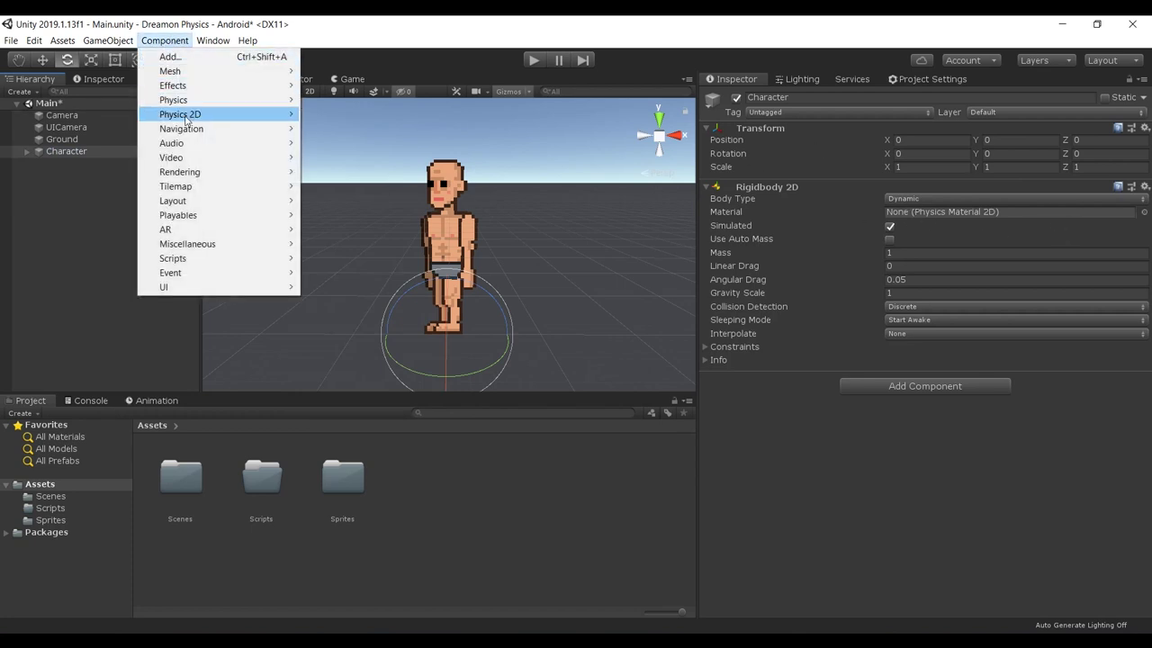
pyautogui.moveTo(193, 114)
pyautogui.click(383, 133)
pyautogui.click(164, 40)
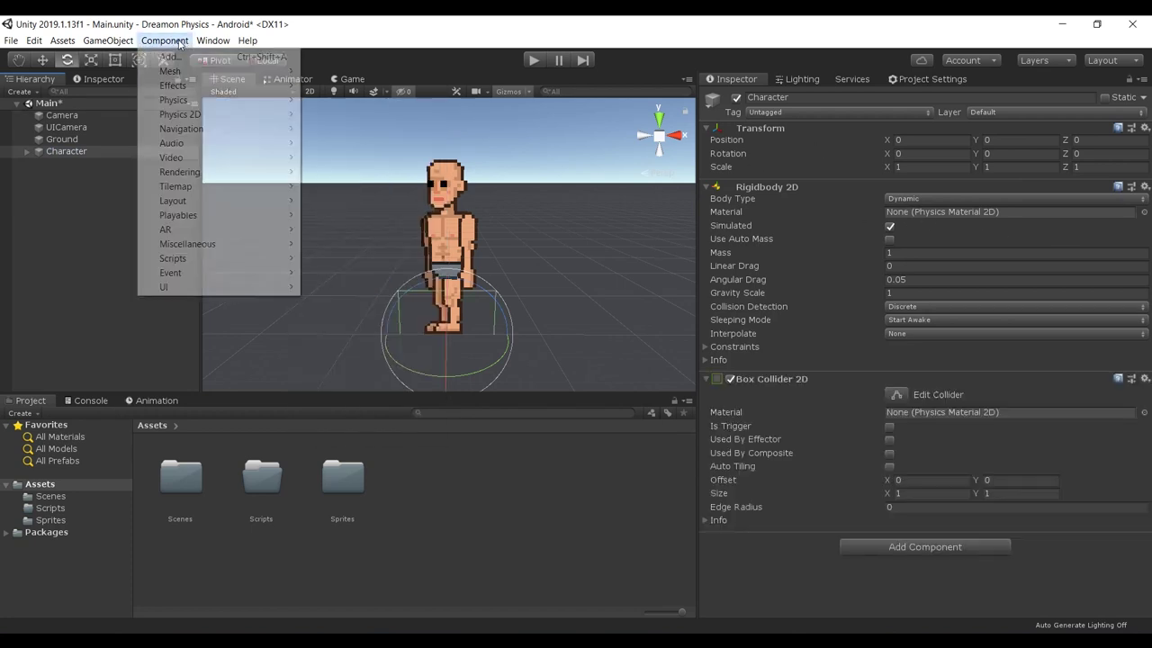
pyautogui.moveTo(297, 116)
pyautogui.click(353, 146)
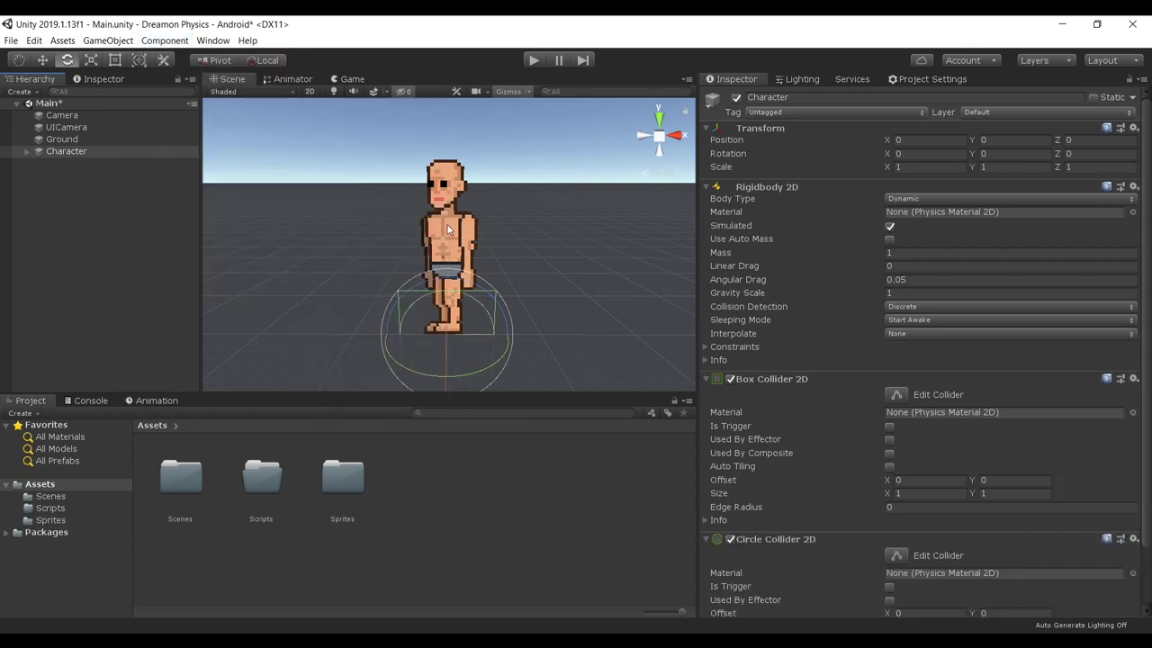
# Step: Set the Character's Circle Collider 2D to a Y offset of 0.3 and a radius of 0.3
pyautogui.scroll(3, 442, 259)
pyautogui.moveTo(443, 259)
pyautogui.mouseDown(button='middle')
pyautogui.moveTo(425, 240)
pyautogui.moveTo(448, 280)
pyautogui.mouseUp(button='middle')
pyautogui.click(74, 153)
pyautogui.scroll(5, 448, 281)
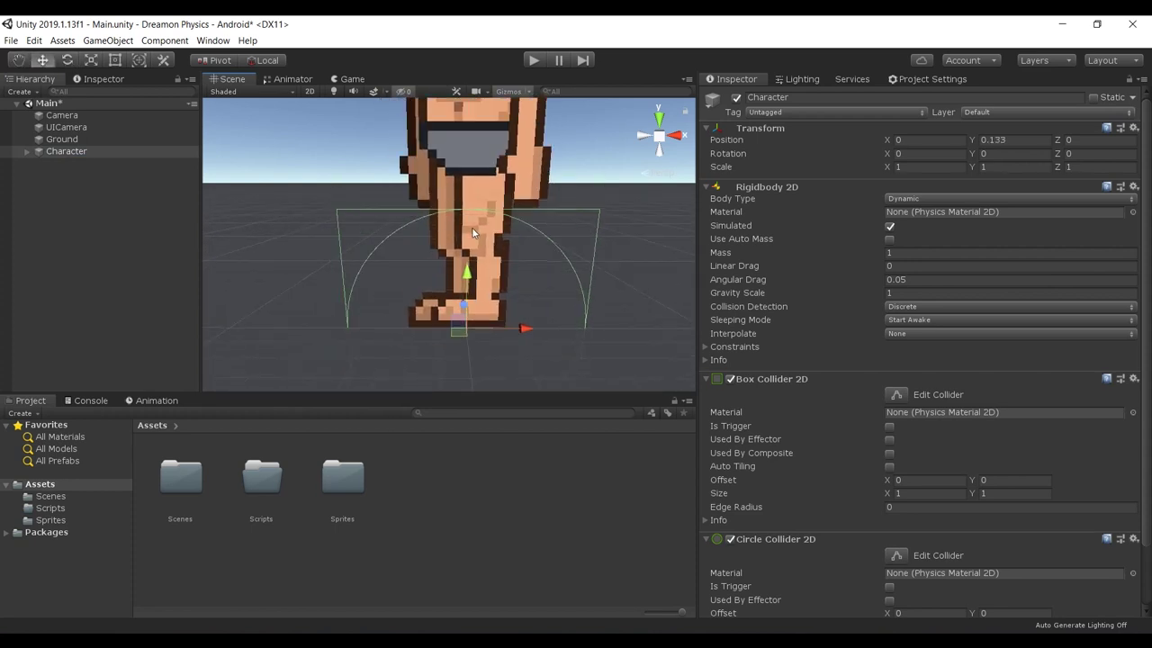
pyautogui.scroll(-5, 441, 281)
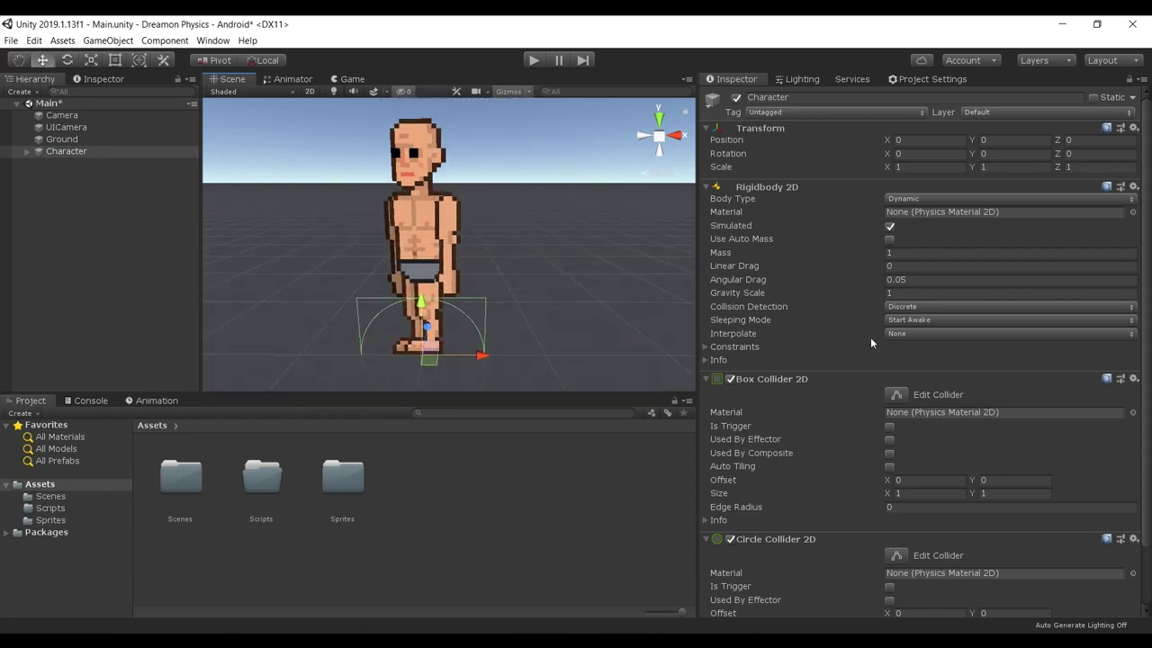
pyautogui.moveTo(1145, 391); pyautogui.dragTo(995, 483)
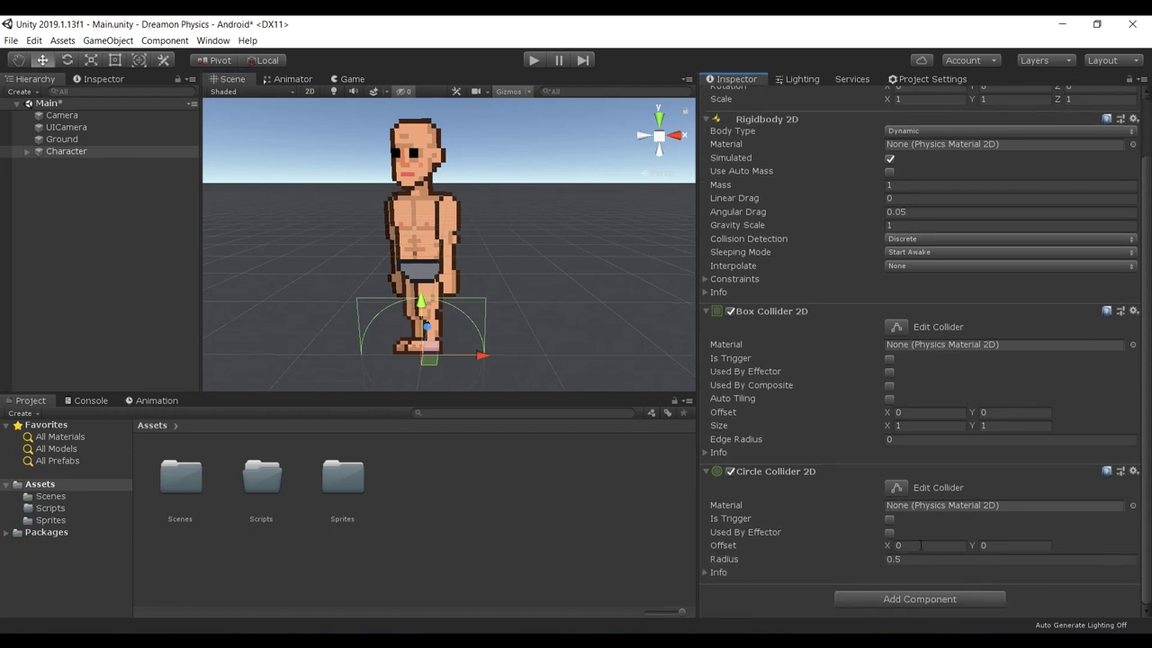
pyautogui.moveTo(972, 545)
pyautogui.mouseDown()
pyautogui.moveTo(1040, 532)
pyautogui.moveTo(989, 545)
pyautogui.mouseUp()
pyautogui.click(952, 559)
pyautogui.write('0.')
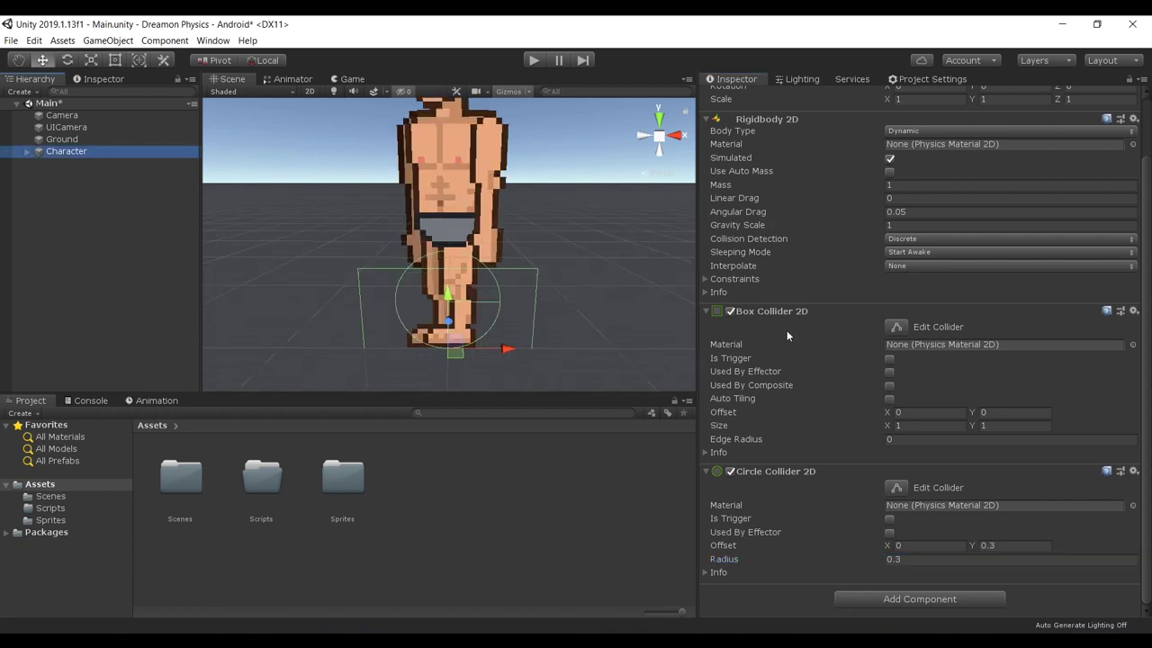
# Step: Set the Box Collider 2D size to 0.6 by 1.2 with a Y offset of 1.2, and save the scene
pyautogui.click(1001, 437)
pyautogui.click(940, 424)
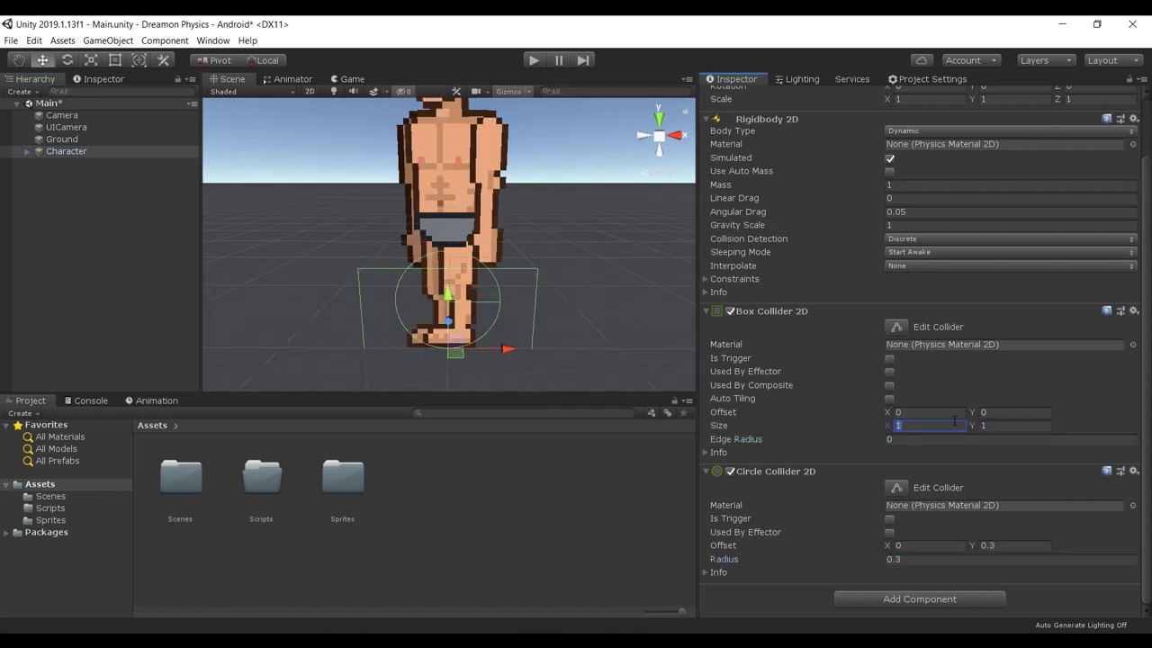
pyautogui.write('.')
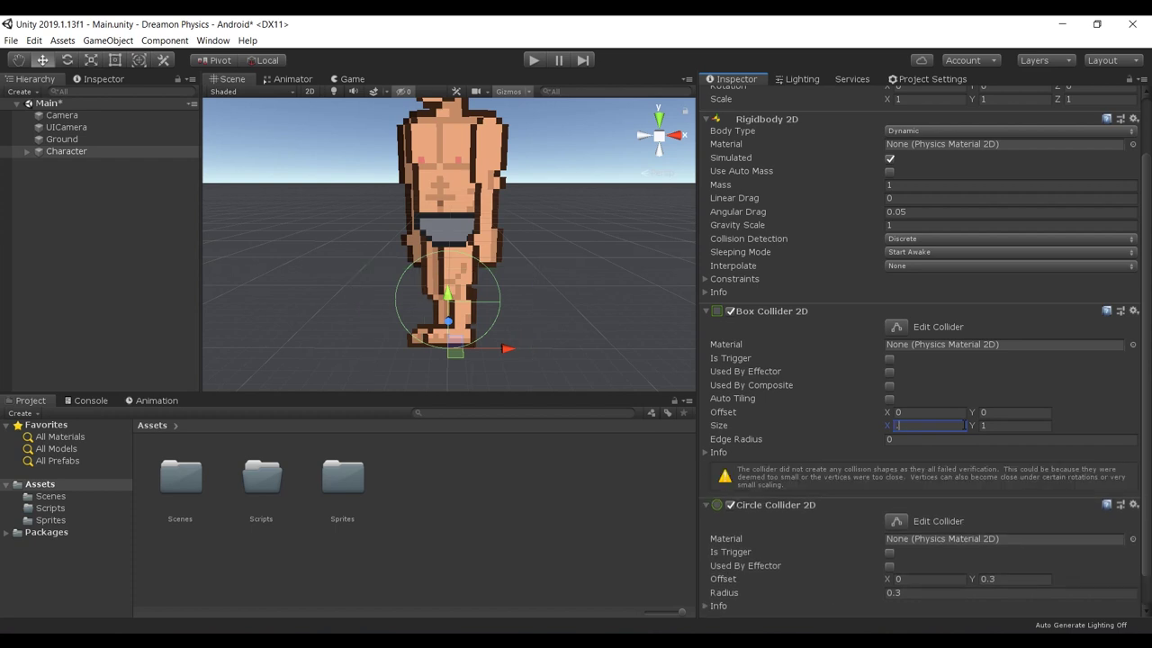
pyautogui.write('6')
pyautogui.press('Return')
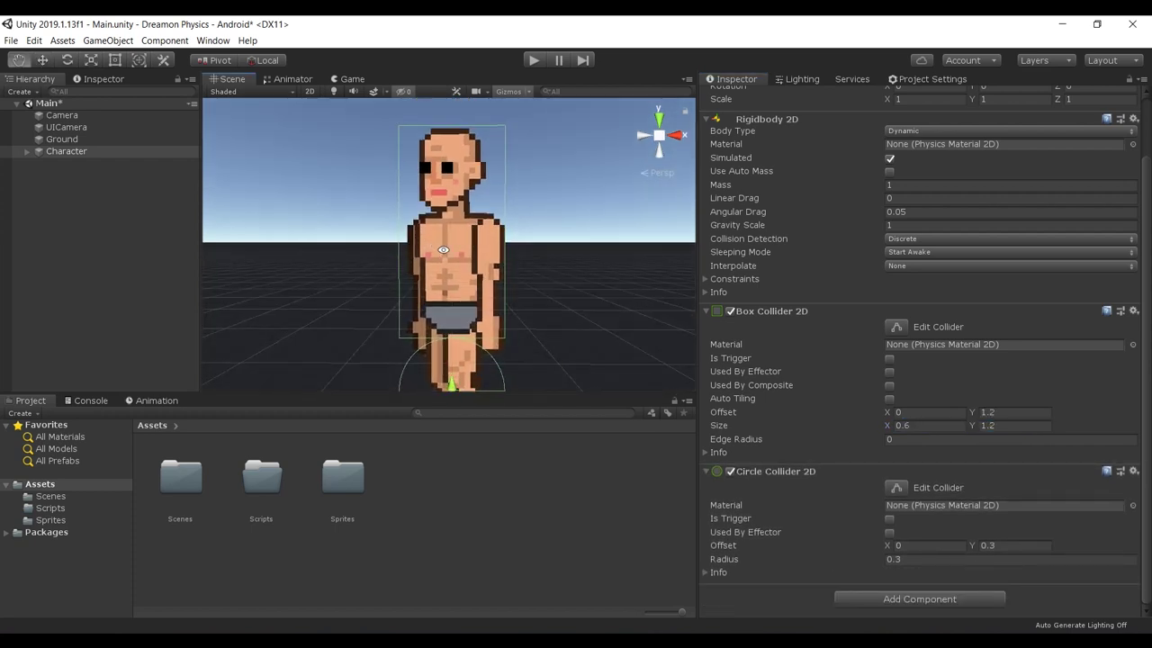
pyautogui.scroll(-2, 468, 227)
pyautogui.keyDown('alt'); pyautogui.moveTo(467, 227); pyautogui.dragTo(419, 288); pyautogui.keyUp('alt')
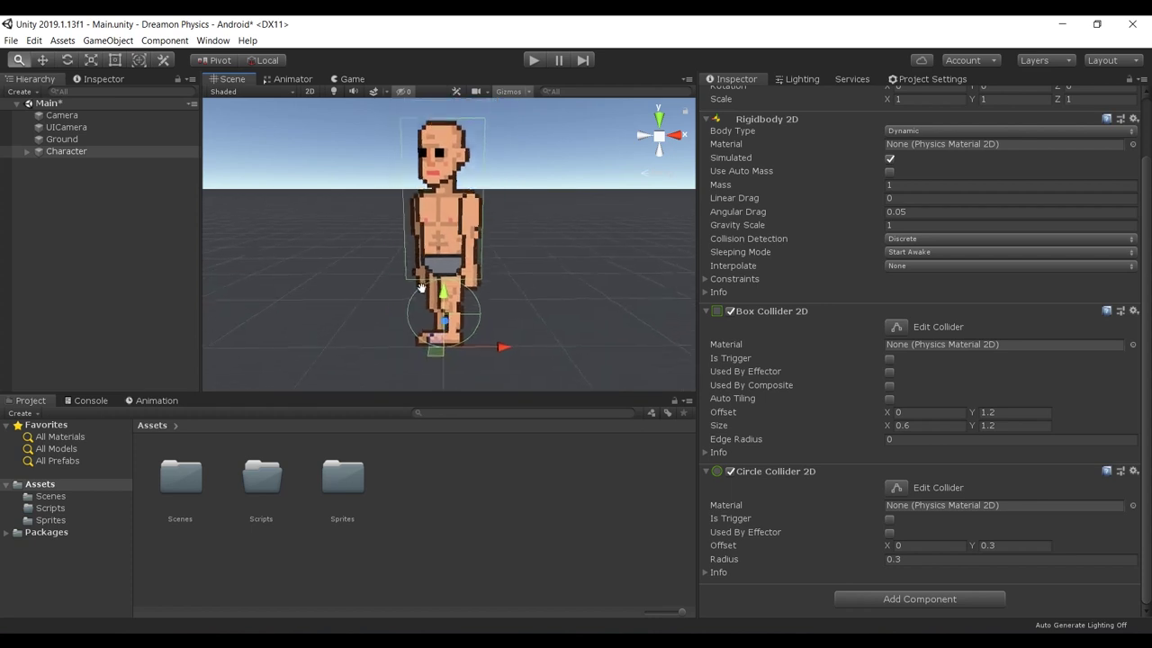
pyautogui.keyDown('alt'); pyautogui.moveTo(419, 288); pyautogui.dragTo(431, 257, button='right'); pyautogui.keyUp('alt')
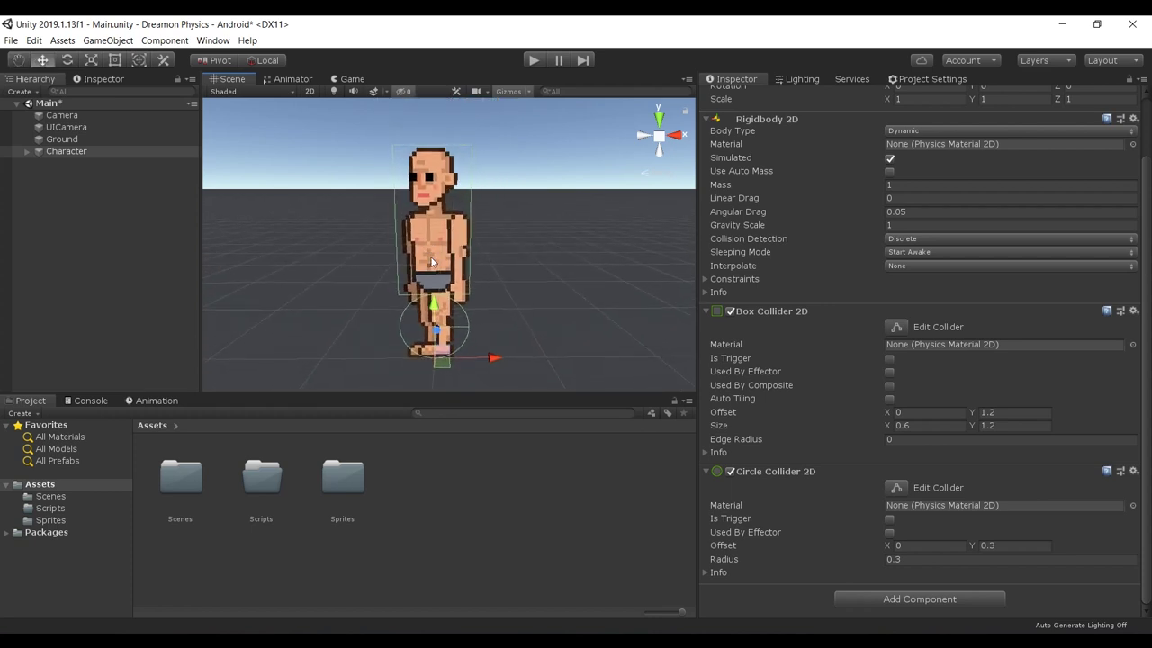
pyautogui.hotkey('ctrl', 's')
# Step: Create a C# script named DreamonMotor in the Scripts folder
pyautogui.click(338, 501)
pyautogui.doubleClick(263, 468)
pyautogui.rightClick(281, 472)
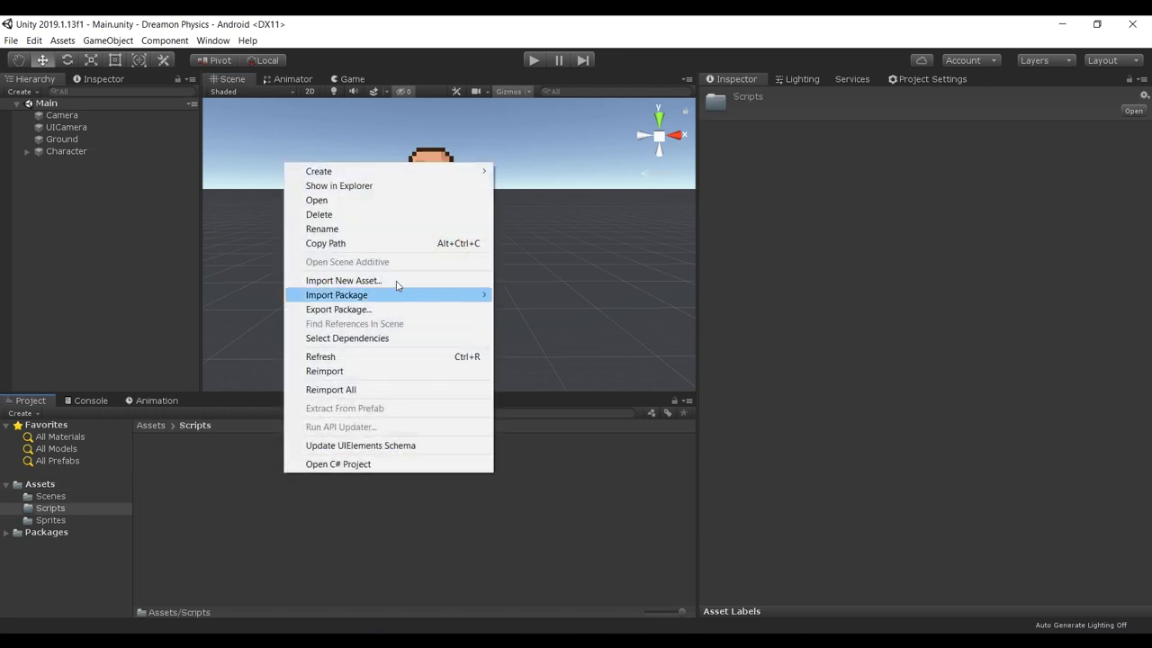
pyautogui.moveTo(378, 174)
pyautogui.click(586, 188)
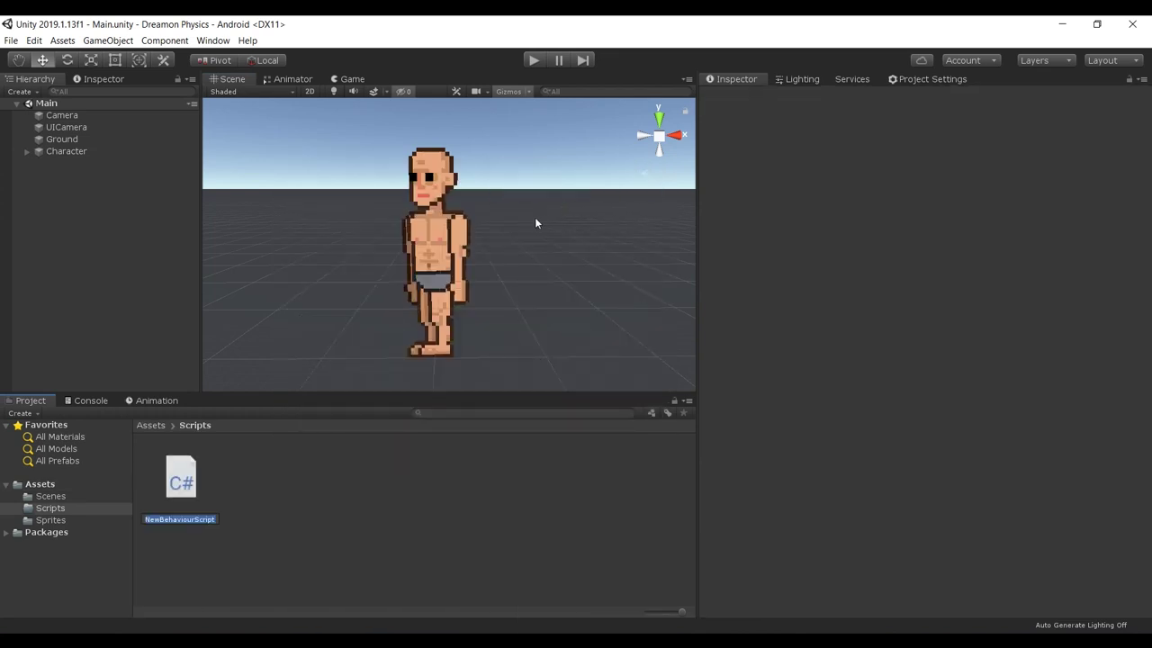
pyautogui.write('DreamonMotor')
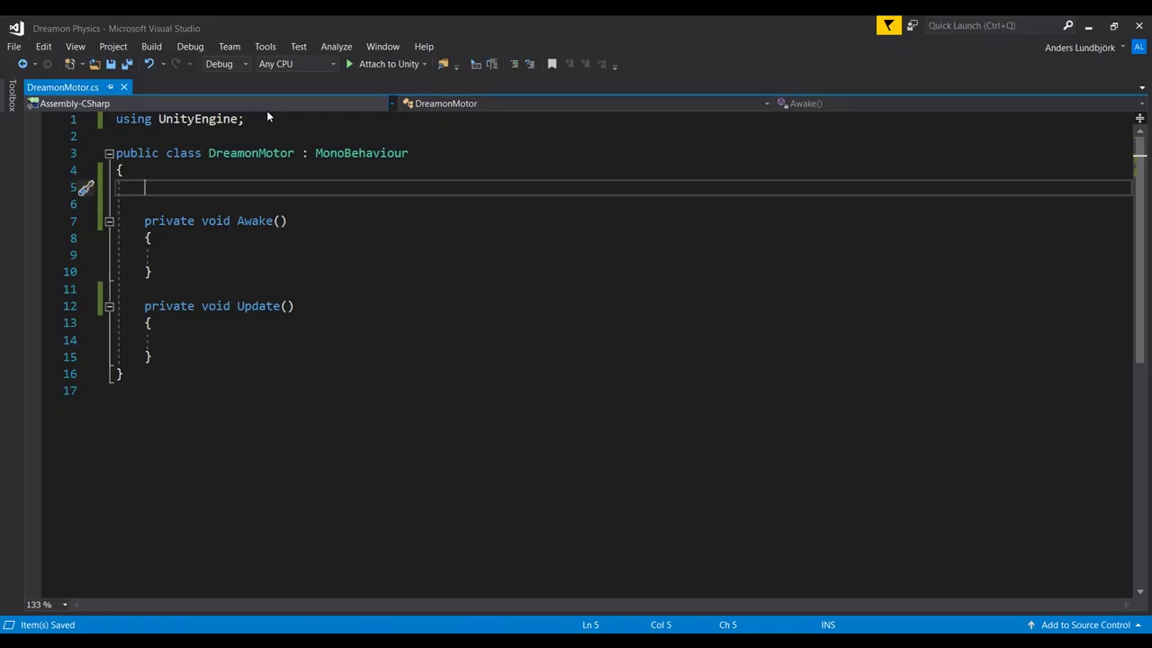
# Step: In Visual Studio, declare a private Rigidbody2D field named rb at the start of the DreamonMotor class
pyautogui.write('private ')
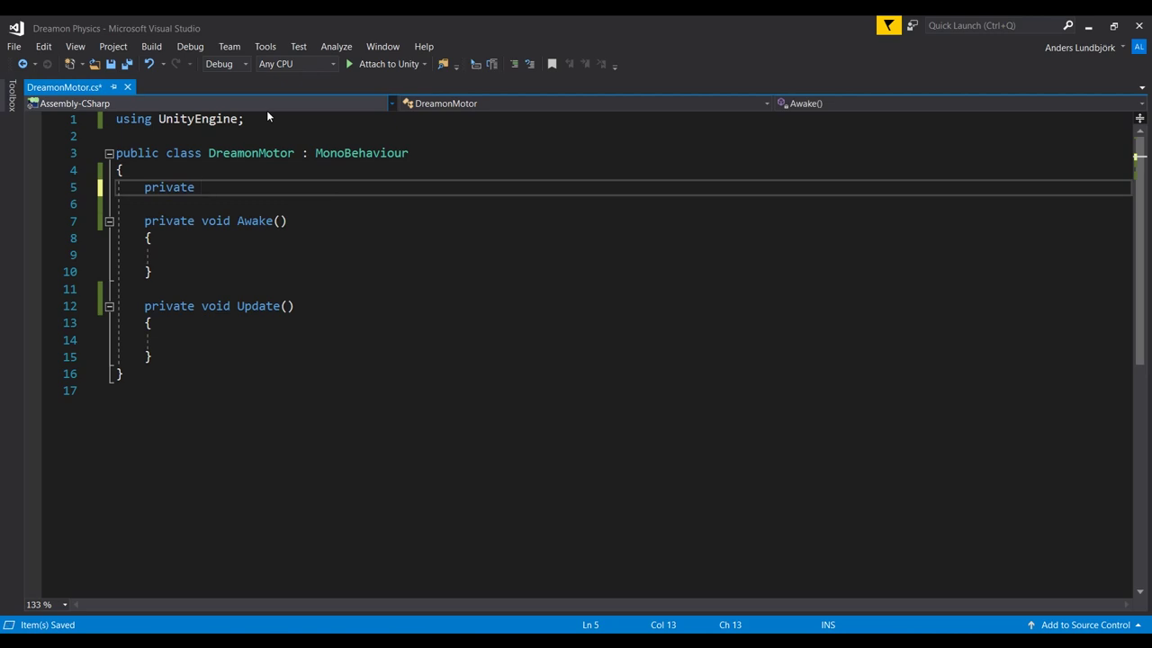
pyautogui.write('Rigid')
pyautogui.press('Escape')
pyautogui.write('body2D rb;')
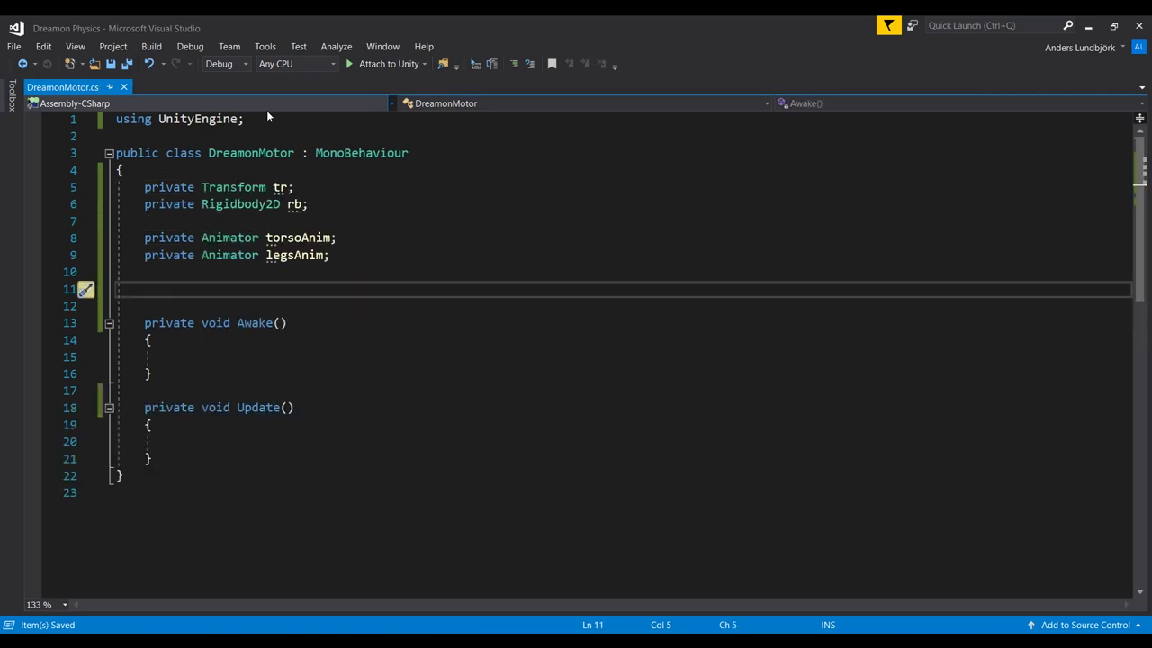
# Step: Declare a private bool field named grounded below the Animator fields, and save the script
pyautogui.write('private o')
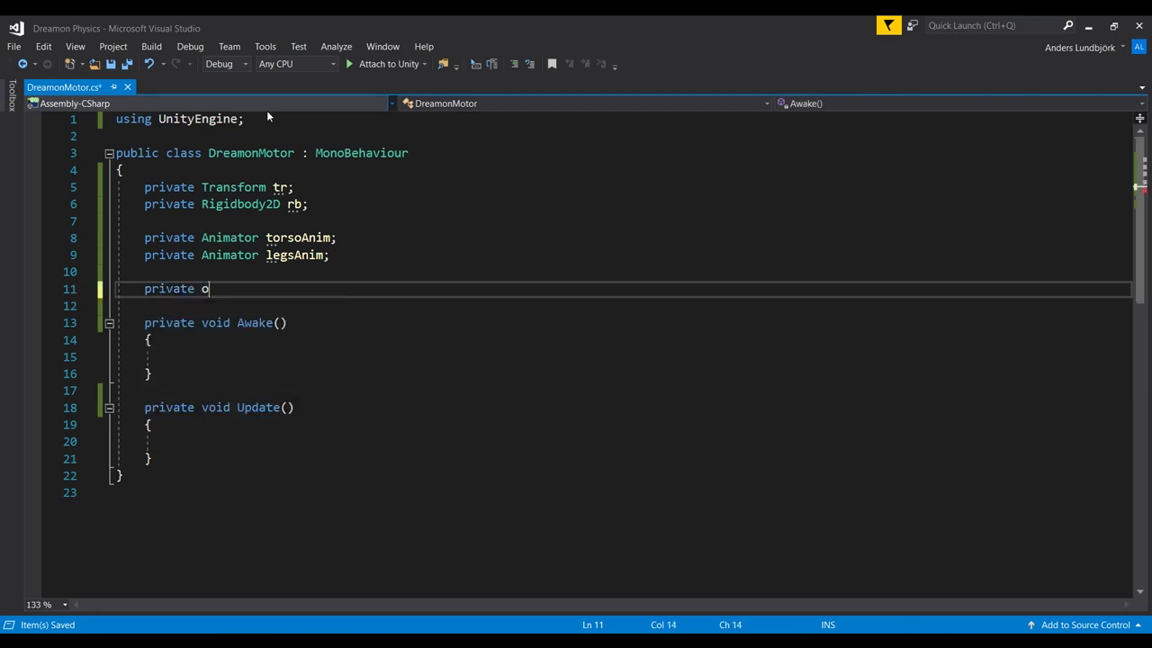
pyautogui.press('BackSpace')
pyautogui.write('b')
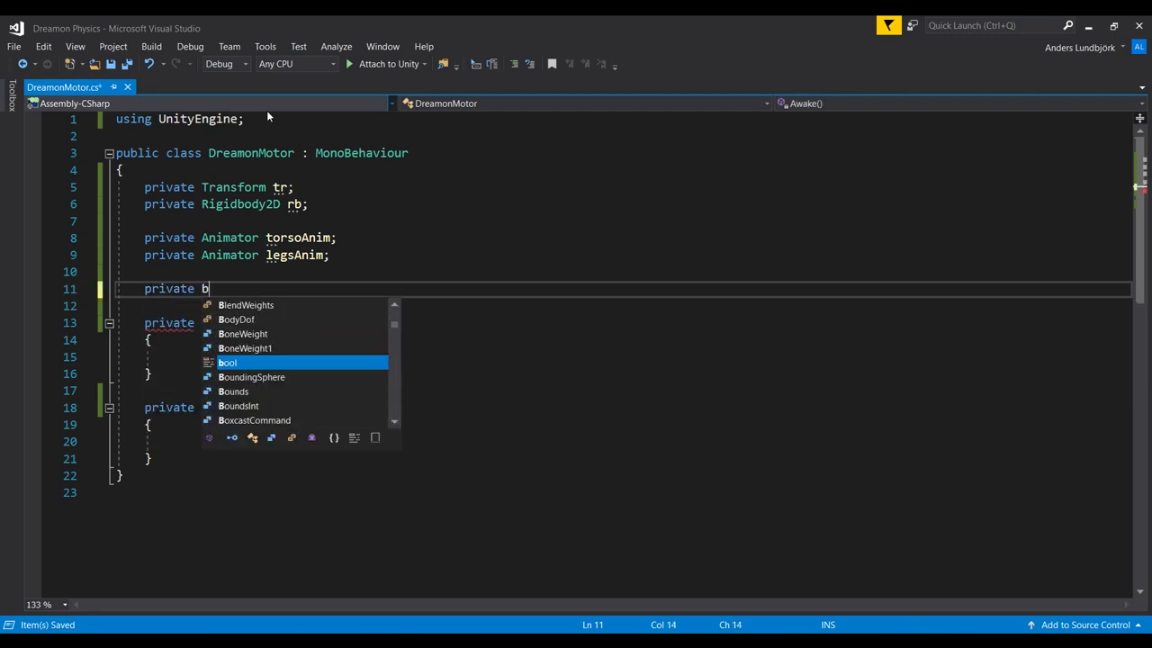
pyautogui.write('ool grounded;')
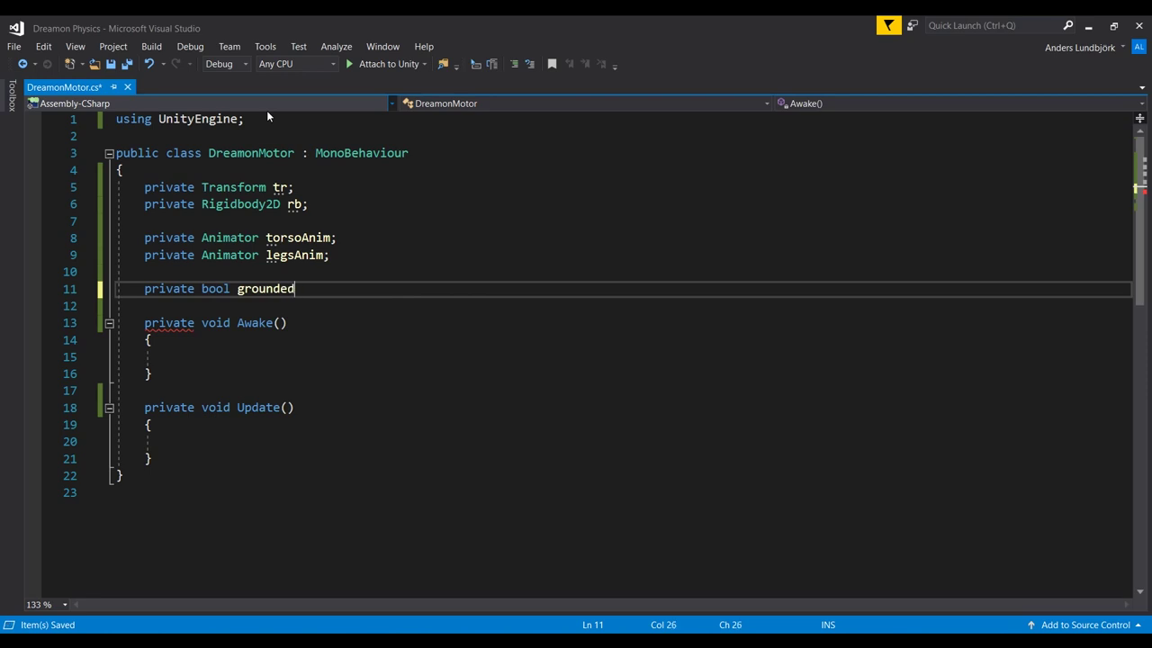
pyautogui.hotkey('ctrl', 's')
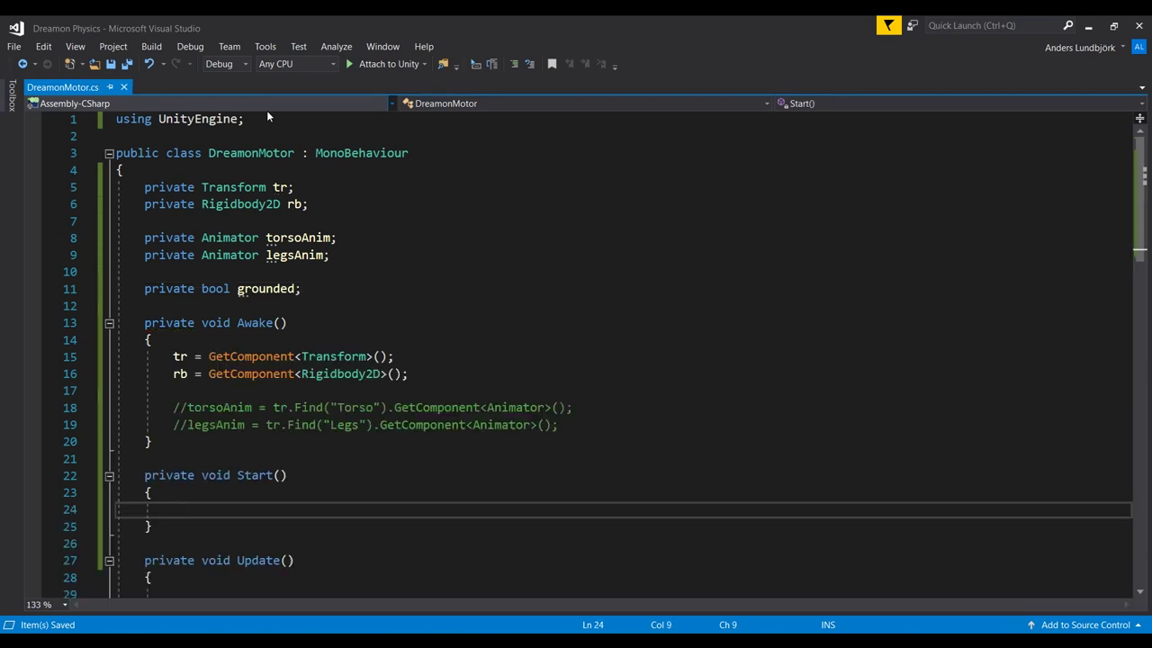
# Step: In the Start method, set the rigidbody's centre of mass to zero with rb.centerOfMass = Vector2.zero;
pyautogui.write('rb.')
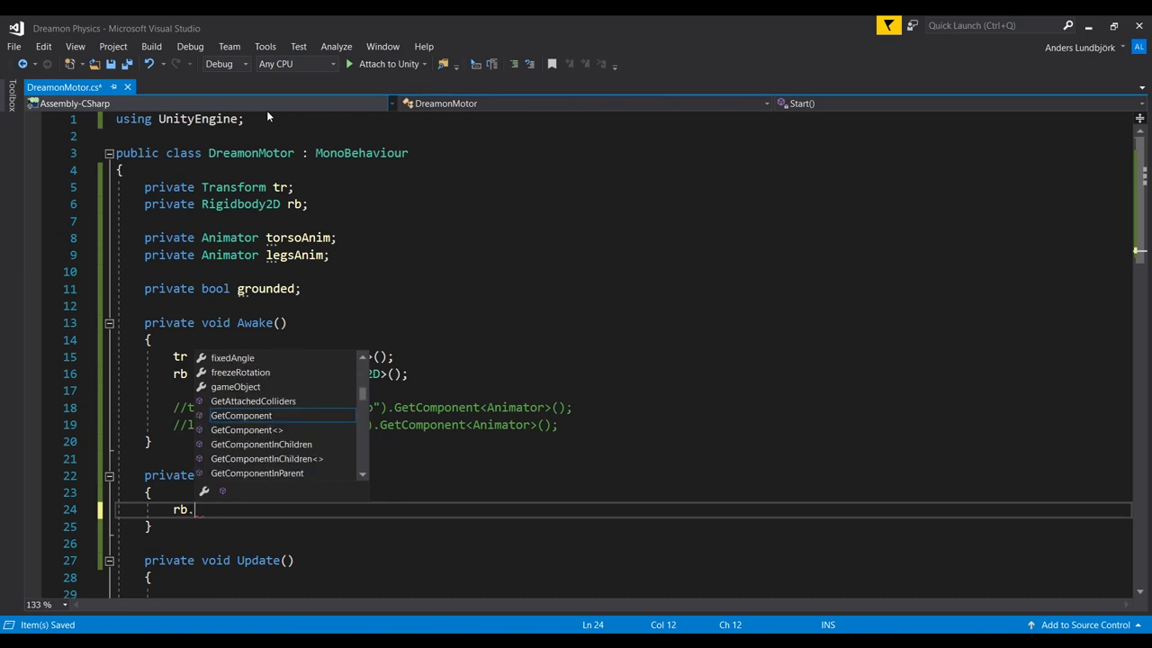
pyautogui.write('centerOfMass')
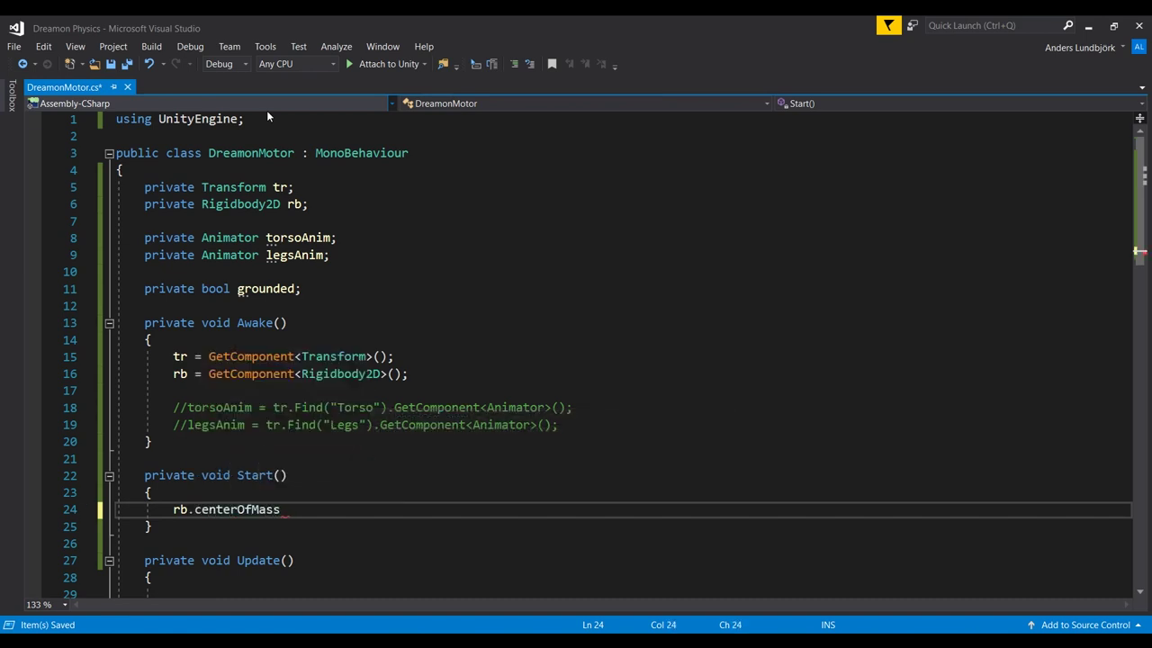
pyautogui.write('= Vector2.ze')
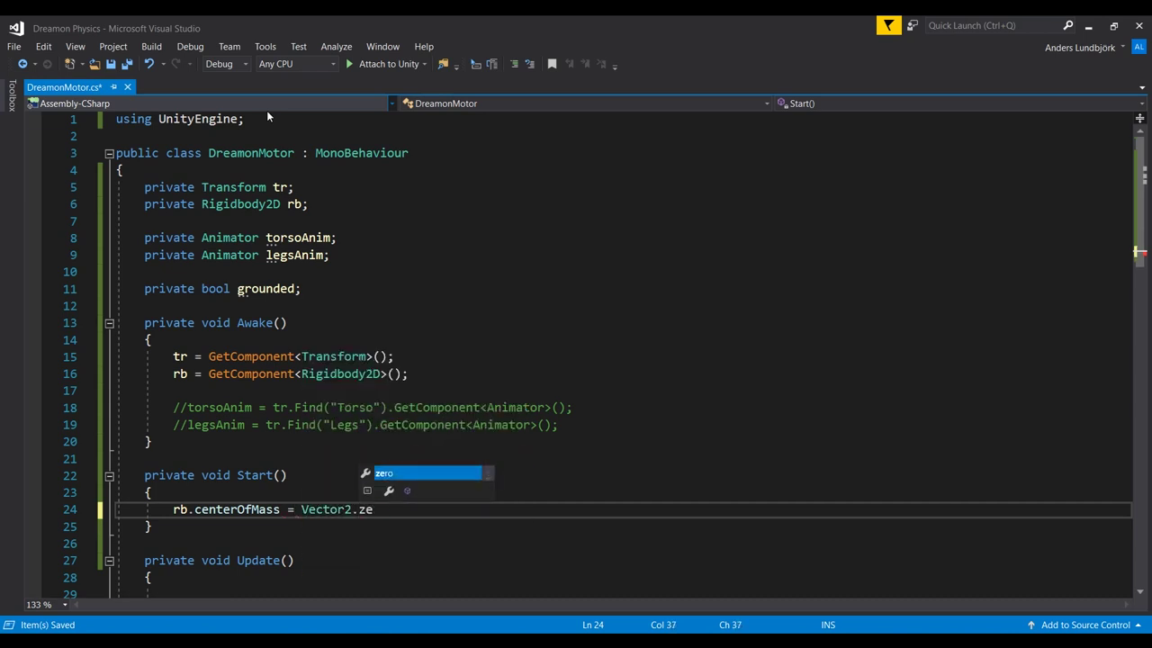
pyautogui.write('ro;')
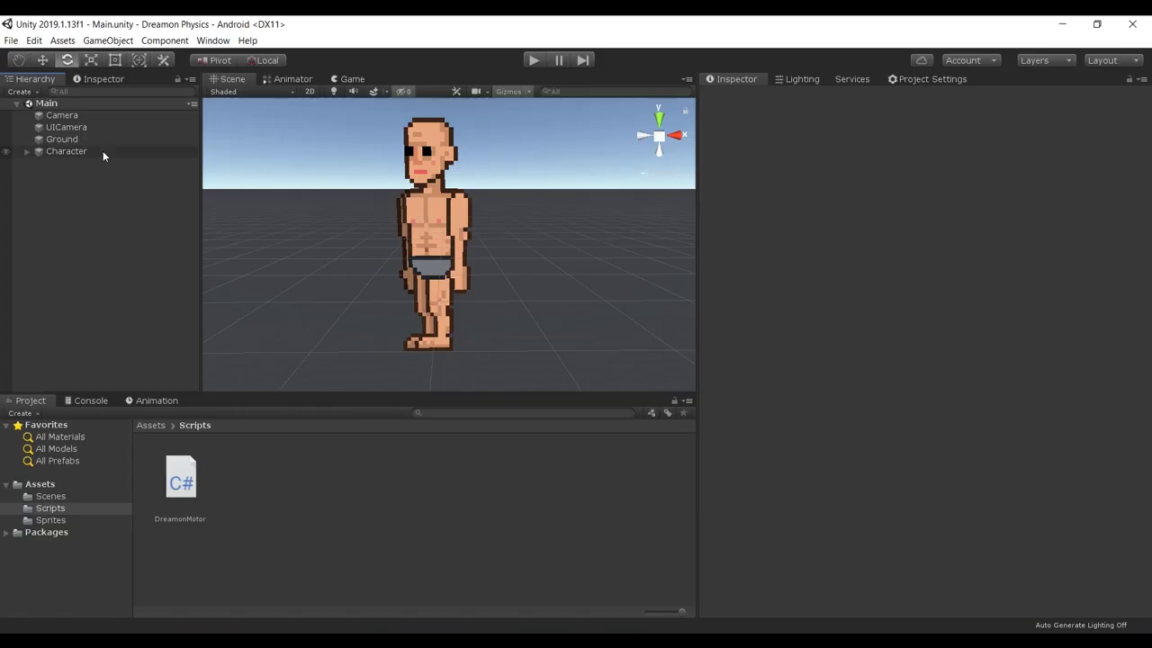
# Step: Switch to Unity and try rotating the Character sideways in the scene, then undo the rotation
pyautogui.click(99, 151)
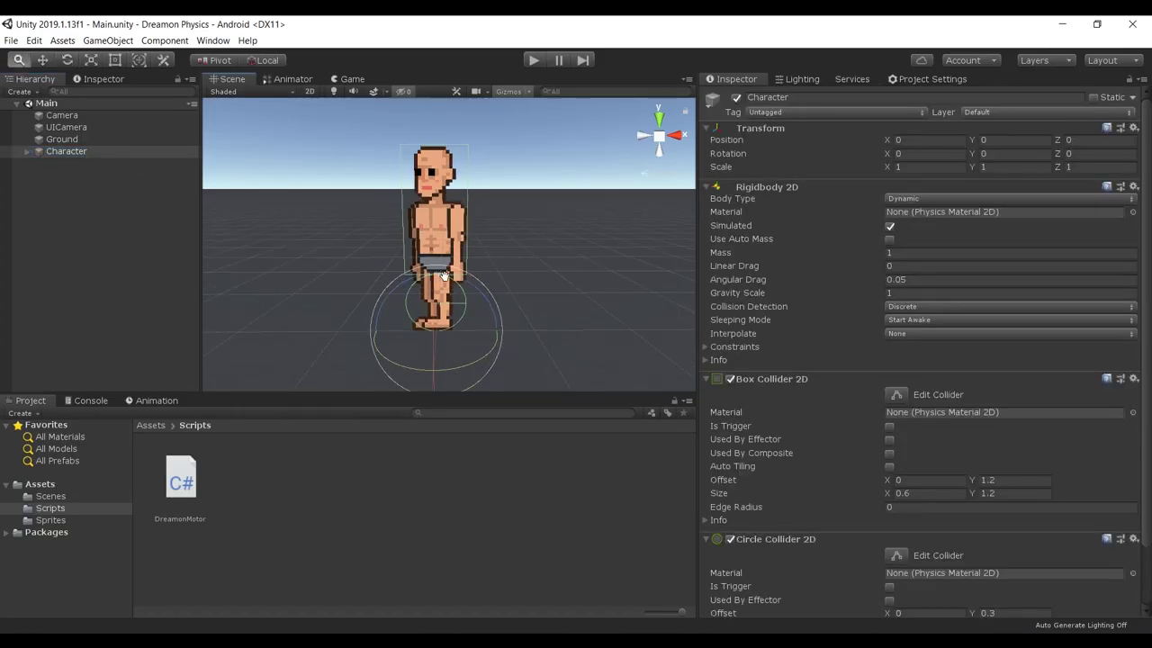
pyautogui.press('e')
pyautogui.moveTo(453, 269); pyautogui.dragTo(495, 264)
pyautogui.hotkey('ctrl', 'z')
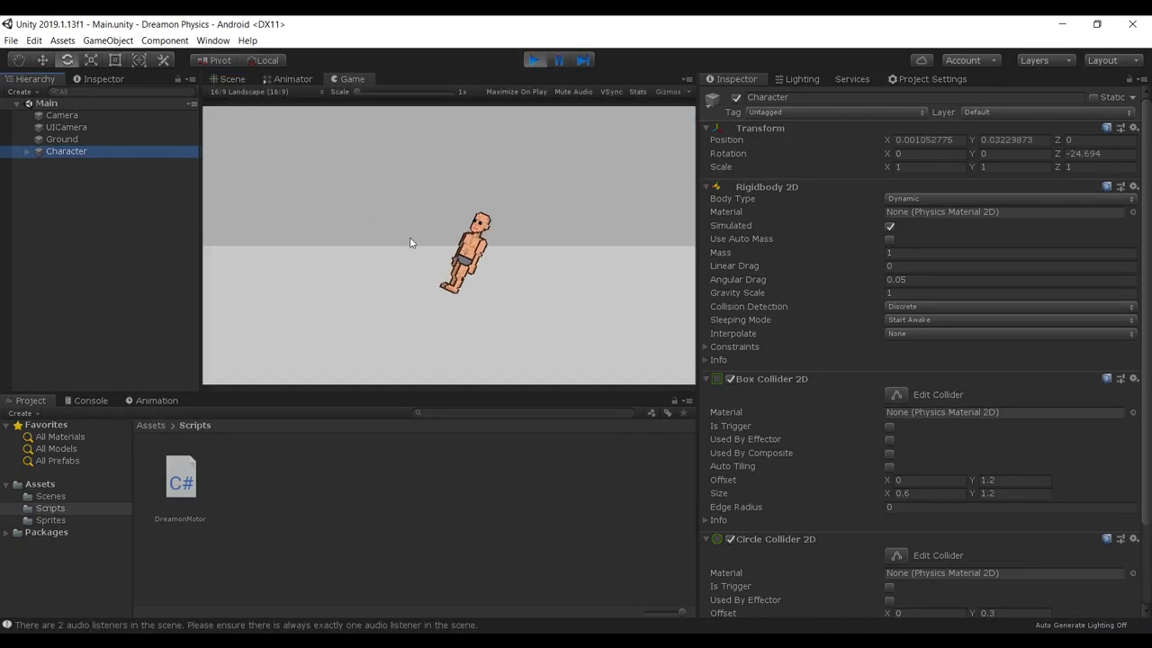
pyautogui.click(231, 80)
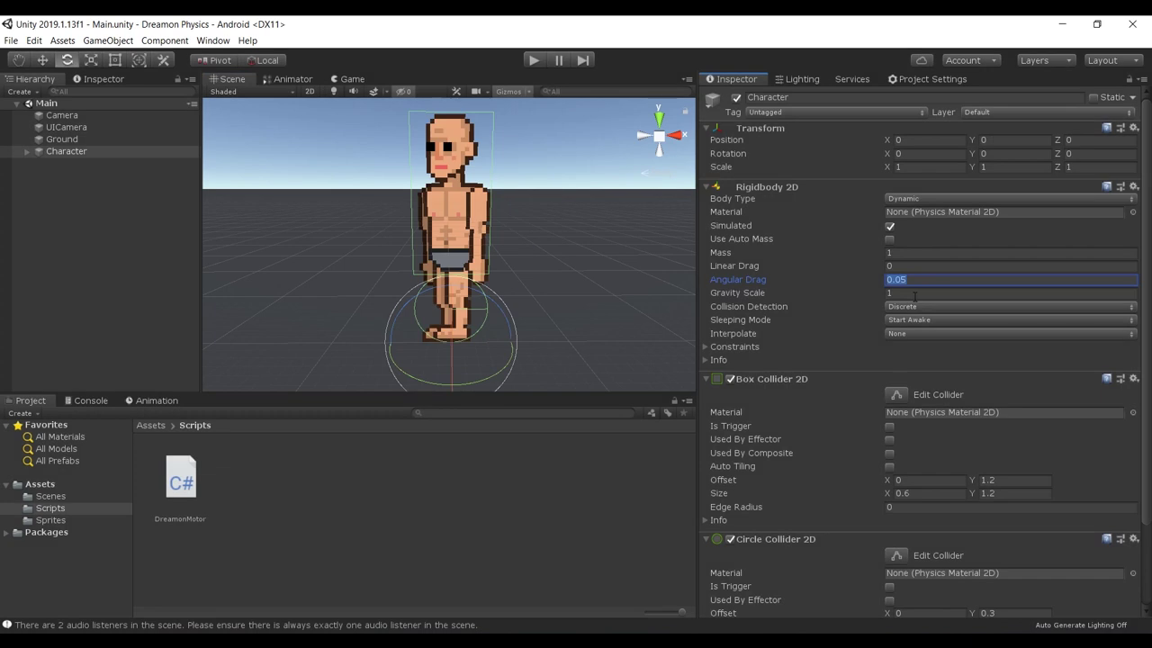
# Step: Set the Character's Rigidbody 2D to angular drag 0.5, Continuous collision detection and gravity scale 2
pyautogui.write('0.5')
pyautogui.click(533, 59)
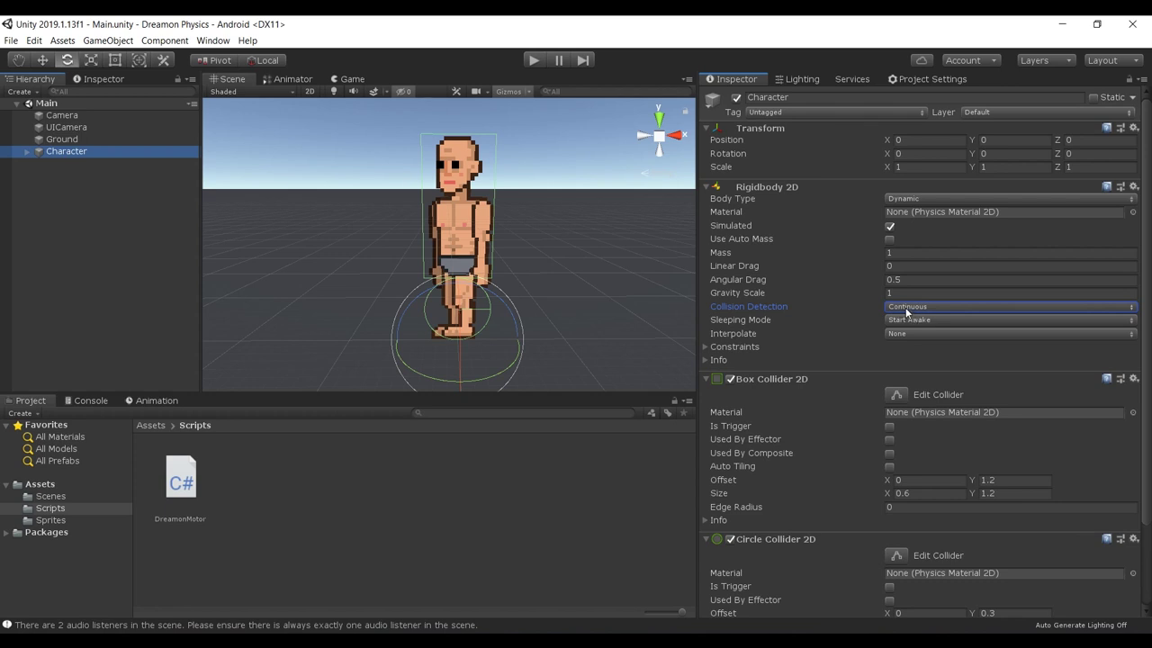
pyautogui.click(906, 311)
pyautogui.click(898, 335)
pyautogui.click(907, 292)
pyautogui.write('2')
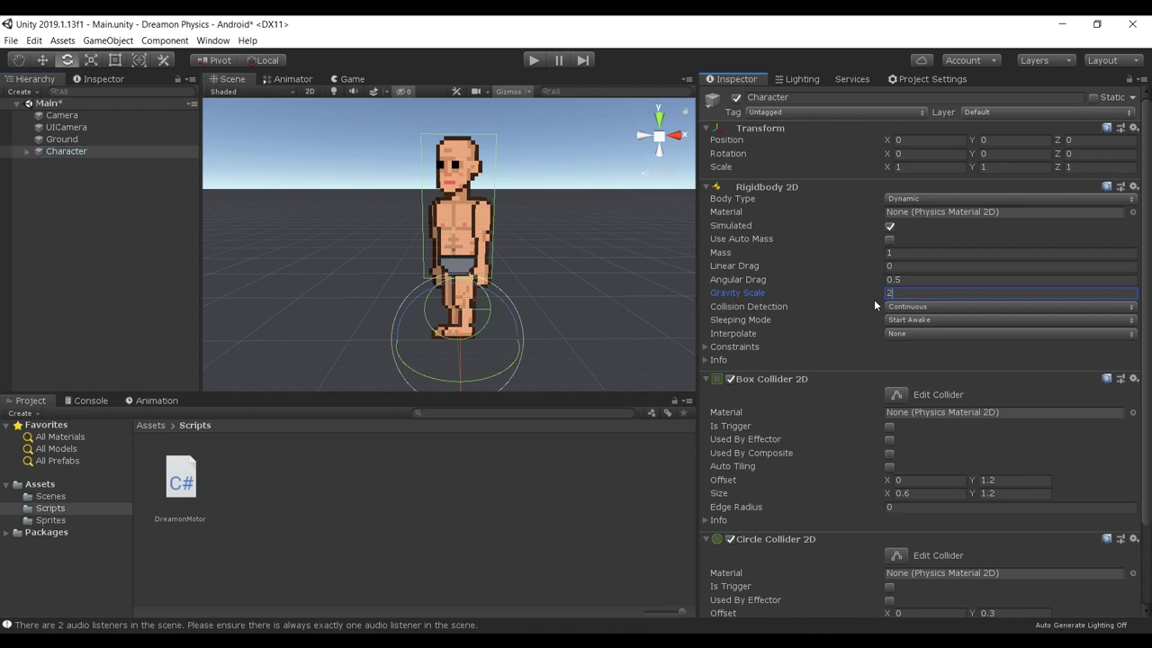
pyautogui.press('BackSpace')
pyautogui.write('3')
pyautogui.hotkey('ctrl', 'z')
# Step: Raise the Character along Y and run the game to test how it falls, then stop the game
pyautogui.click(125, 155)
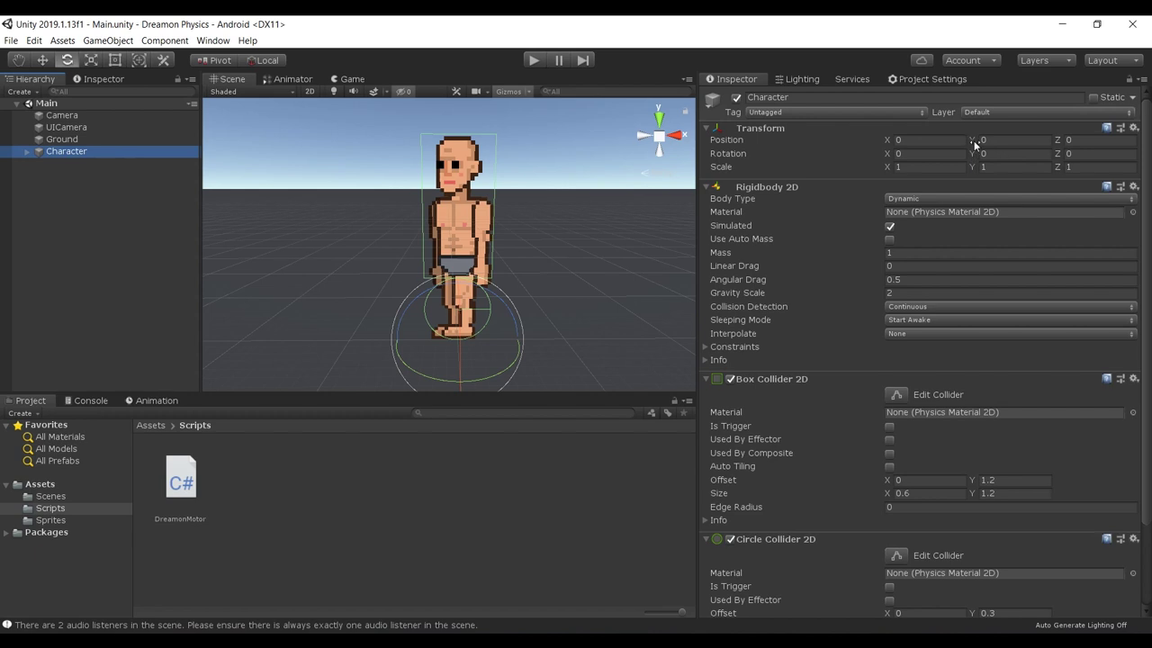
pyautogui.moveTo(975, 143); pyautogui.dragTo(1057, 139)
pyautogui.rightClick(331, 249)
pyautogui.click(533, 65)
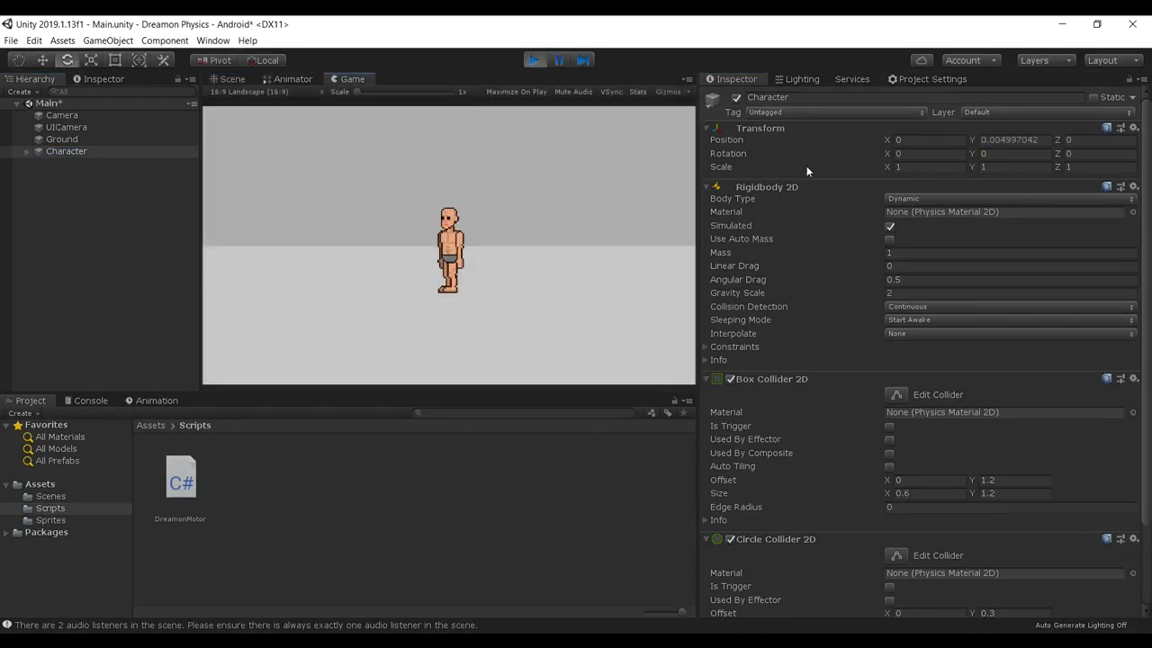
pyautogui.click(540, 63)
# Step: Examine how the Torso, arm and leg parts are nested under the Character and look closely at the Torso
pyautogui.keyDown('alt'); pyautogui.click(27, 152); pyautogui.keyUp('alt')
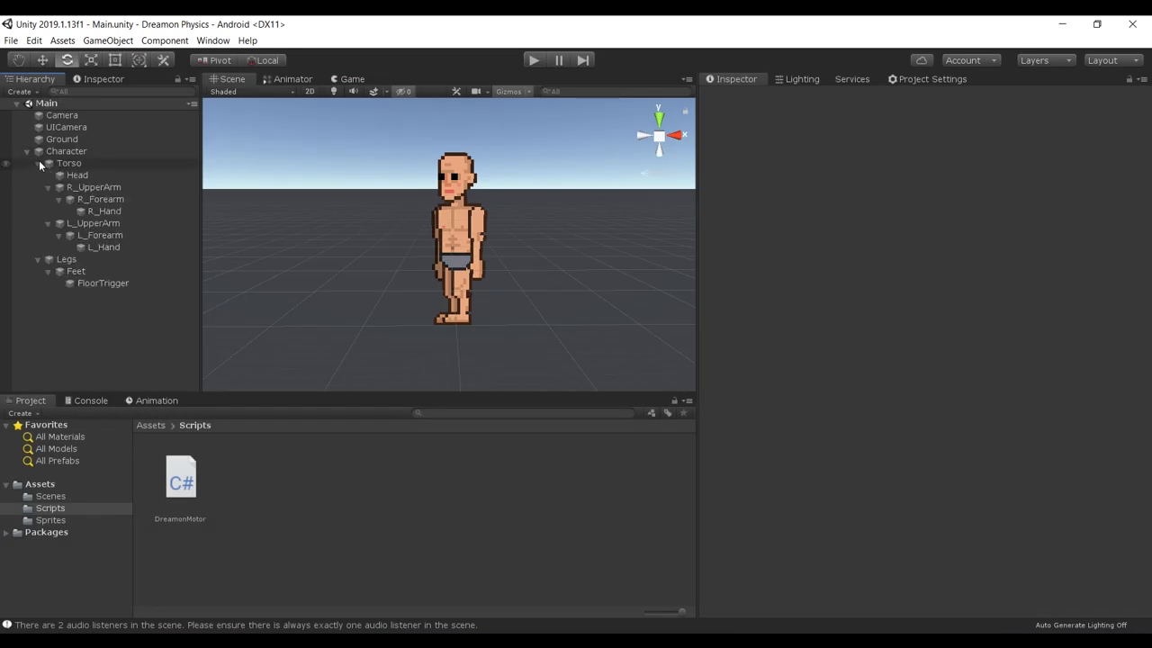
pyautogui.click(83, 187)
pyautogui.click(49, 187)
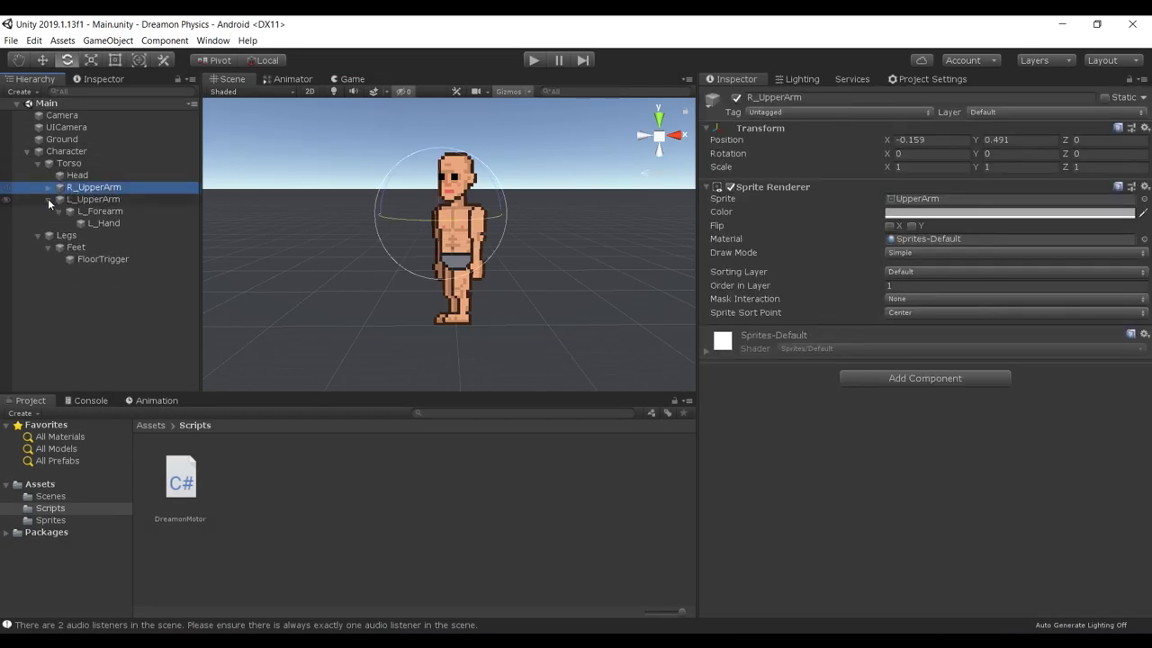
pyautogui.click(48, 198)
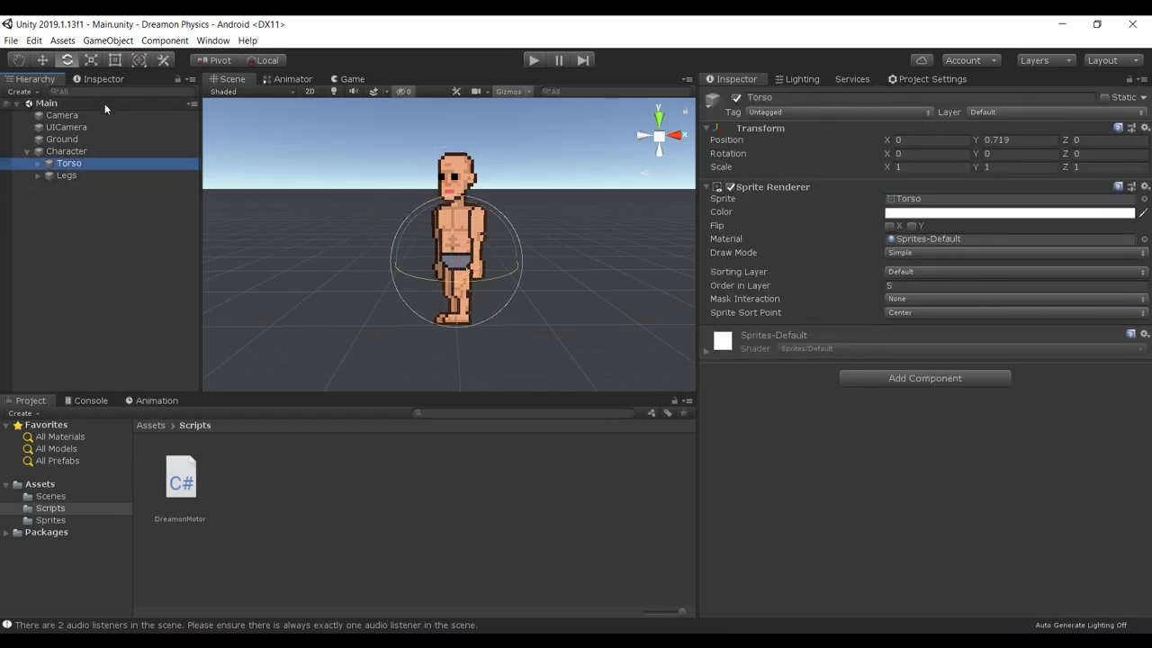
pyautogui.keyDown('alt'); pyautogui.scroll(5, 424, 221); pyautogui.keyUp('alt')
pyautogui.keyDown('alt'); pyautogui.scroll(4, 655, 233); pyautogui.keyUp('alt')
pyautogui.moveTo(576, 246); pyautogui.dragTo(455, 199, button='middle')
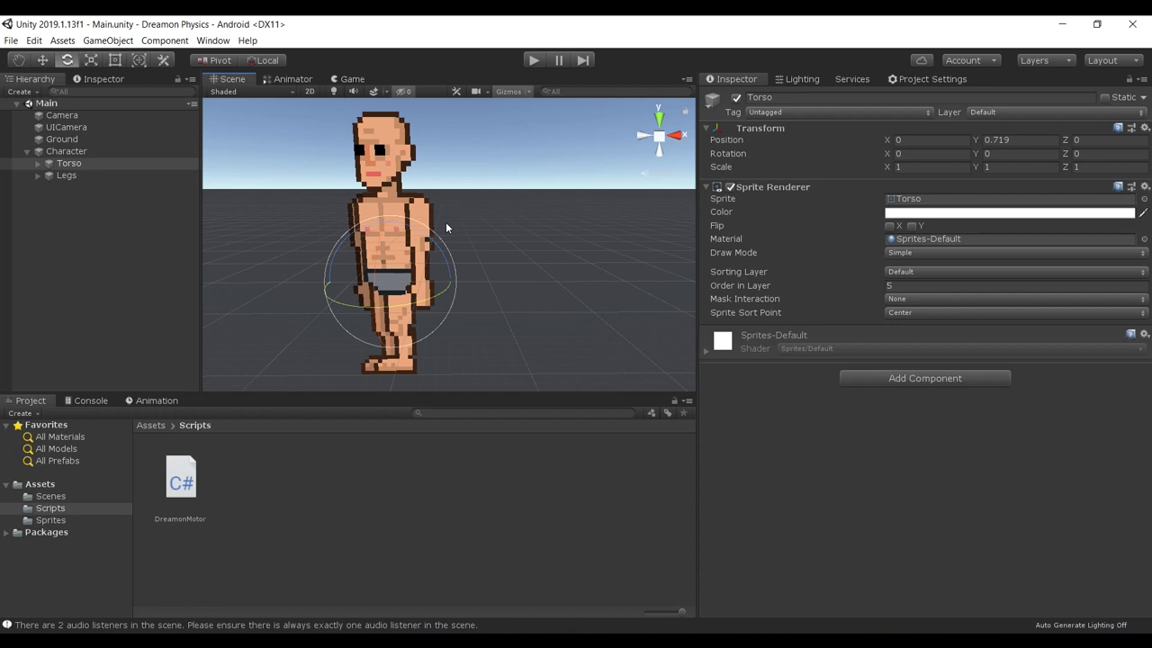
pyautogui.click(41, 209)
pyautogui.click(86, 164)
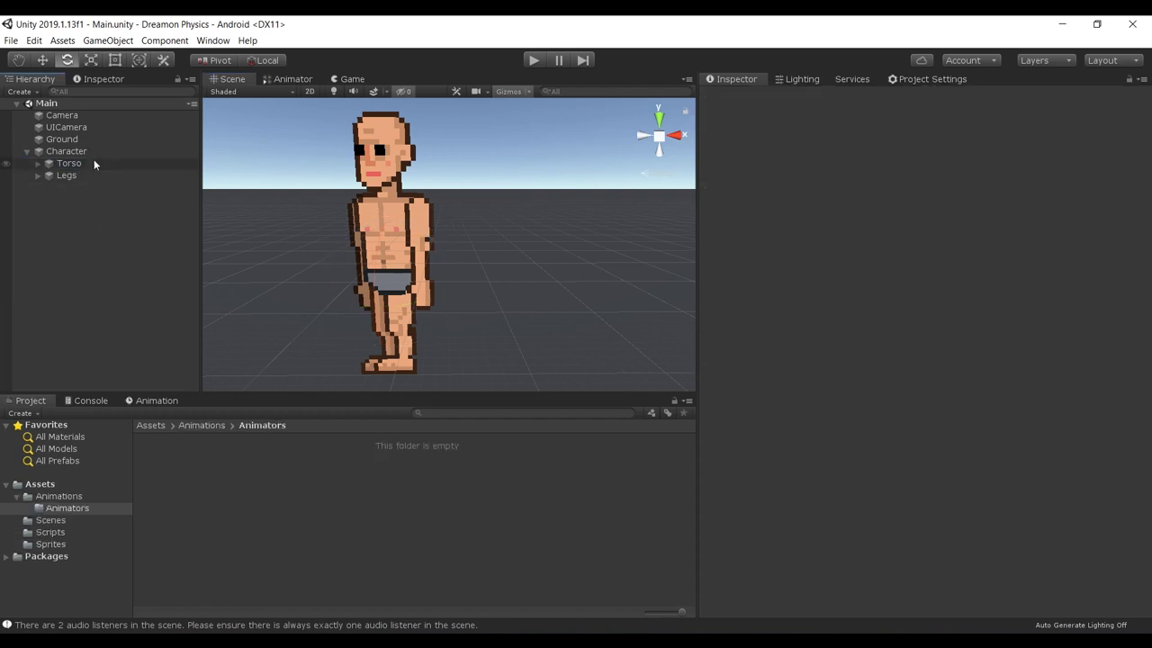
# Step: Create an Animator controller and an animation clip named T_Idle for the Torso
pyautogui.click(93, 162)
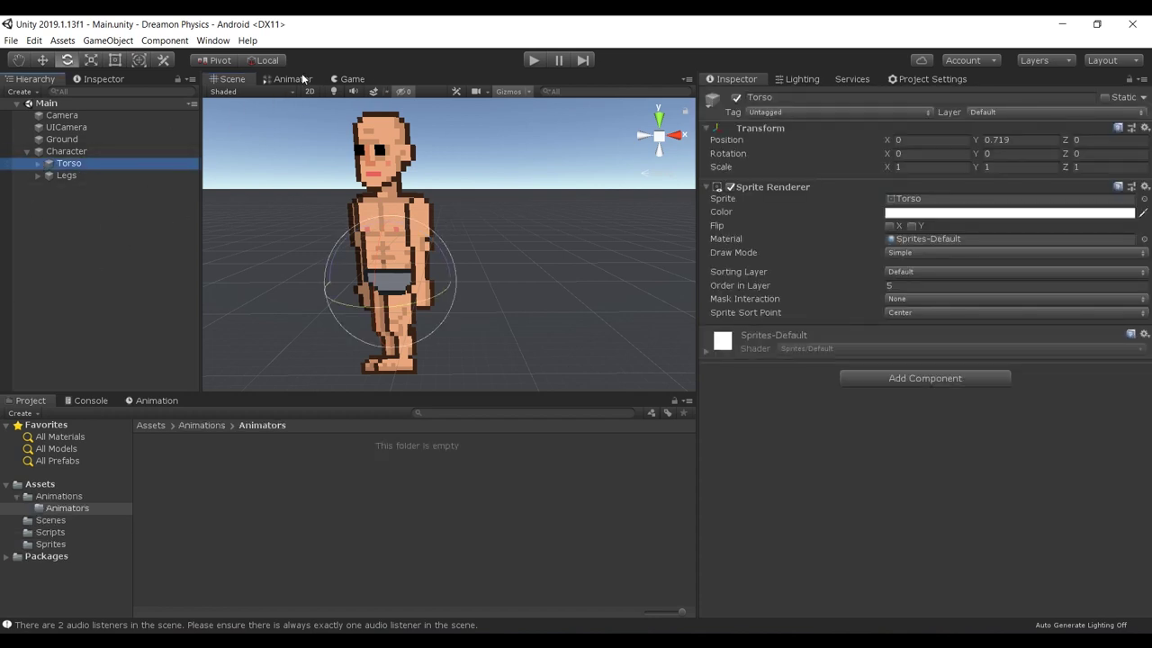
pyautogui.click(292, 78)
pyautogui.click(233, 78)
pyautogui.click(153, 402)
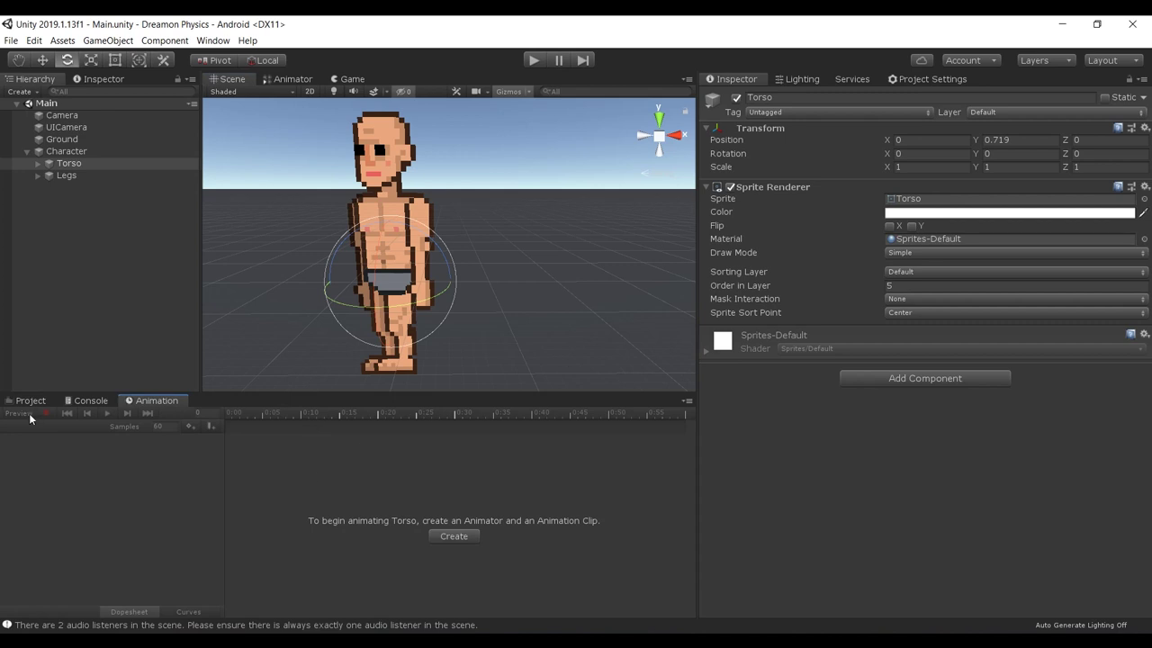
pyautogui.click(454, 536)
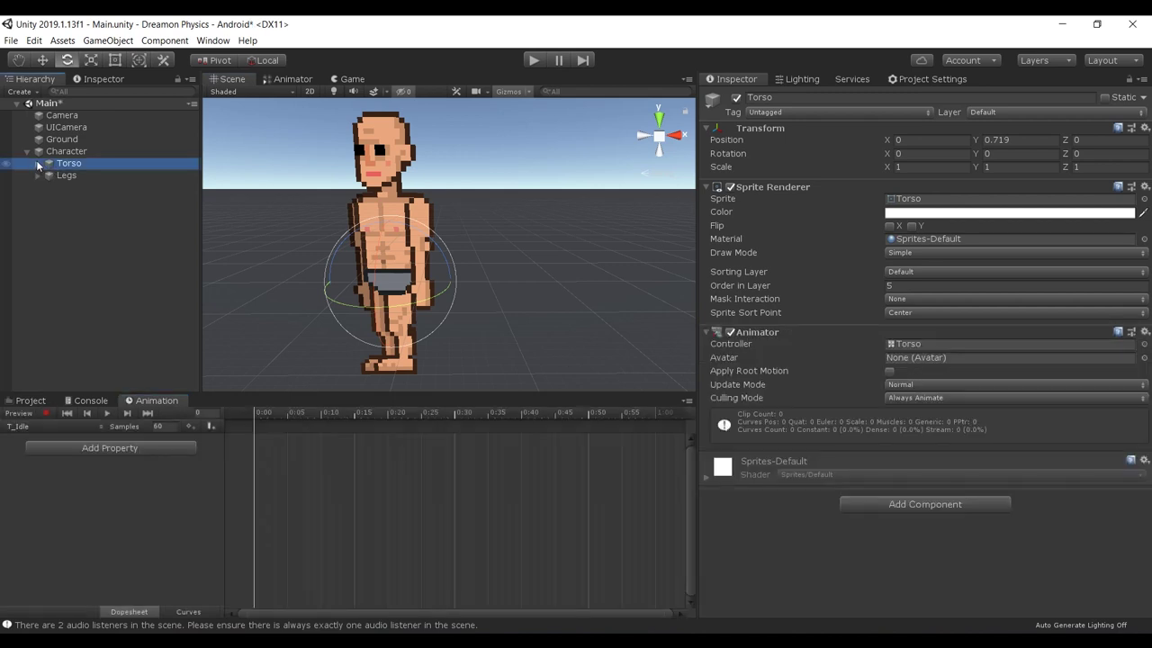
# Step: Record rotation keyframes of 0 on frame 0 of T_Idle for the head, both upper arms, forearms and hands
pyautogui.click(37, 164)
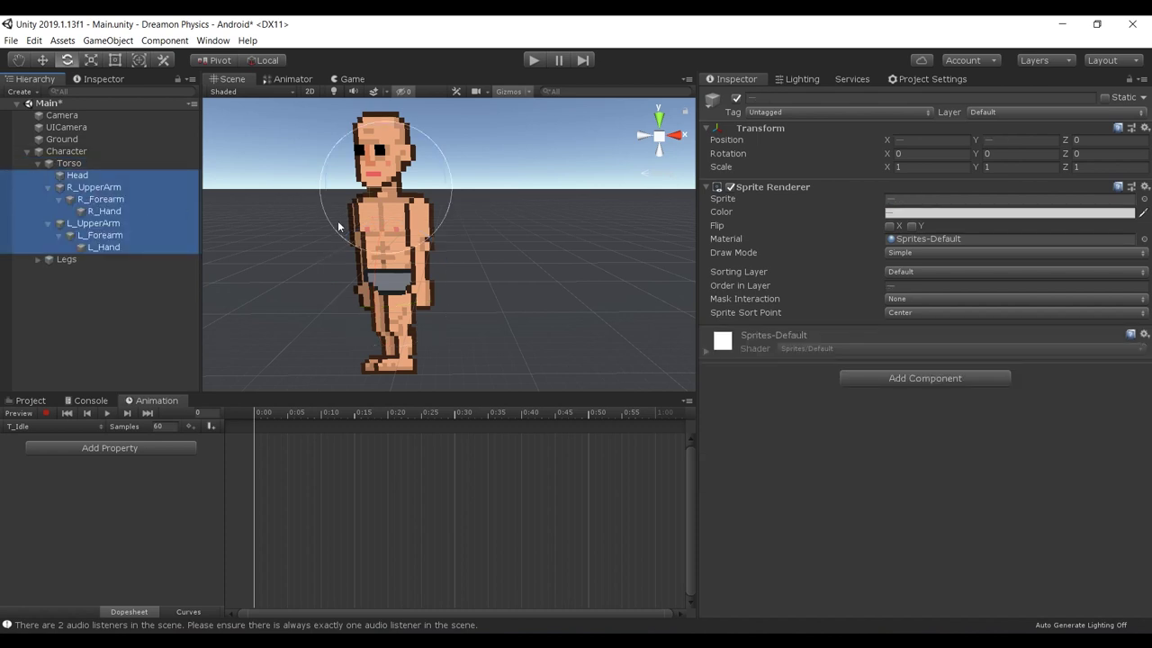
pyautogui.moveTo(390, 244); pyautogui.dragTo(442, 242, button='middle')
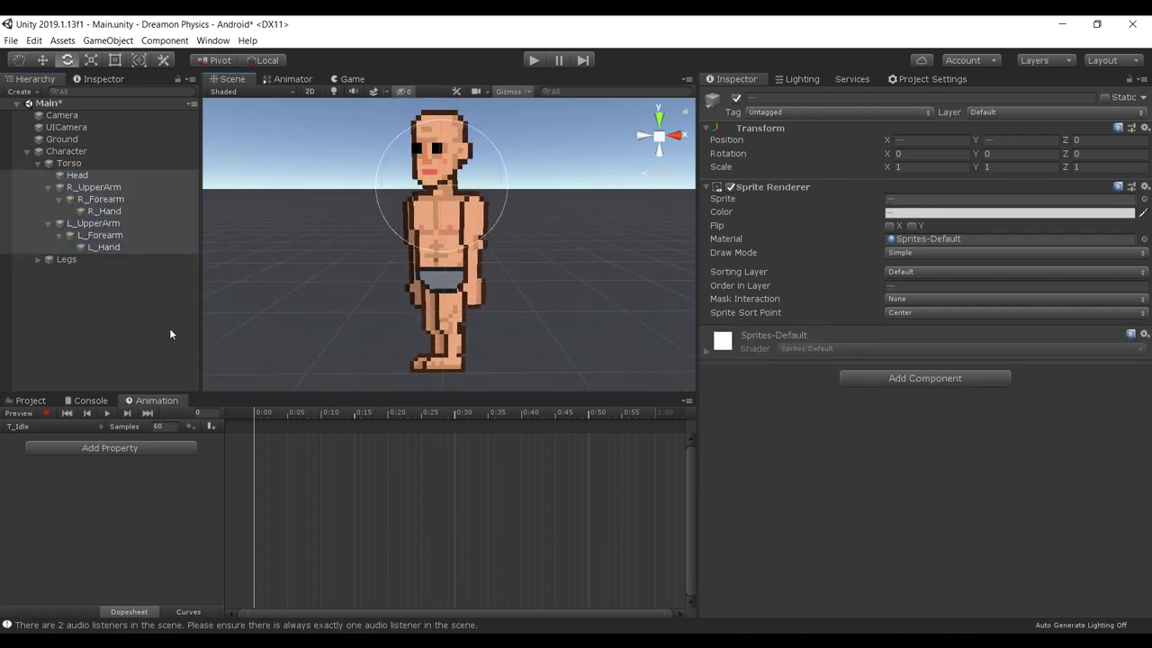
pyautogui.click(110, 448)
pyautogui.click(44, 413)
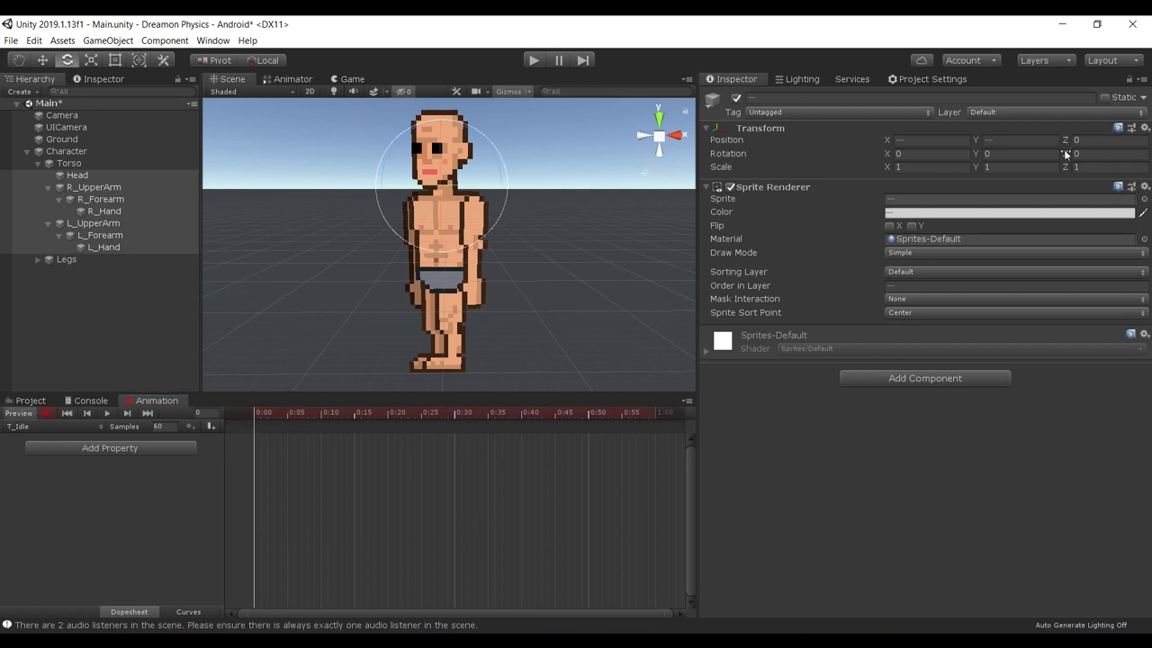
pyautogui.moveTo(1066, 155); pyautogui.dragTo(1100, 151)
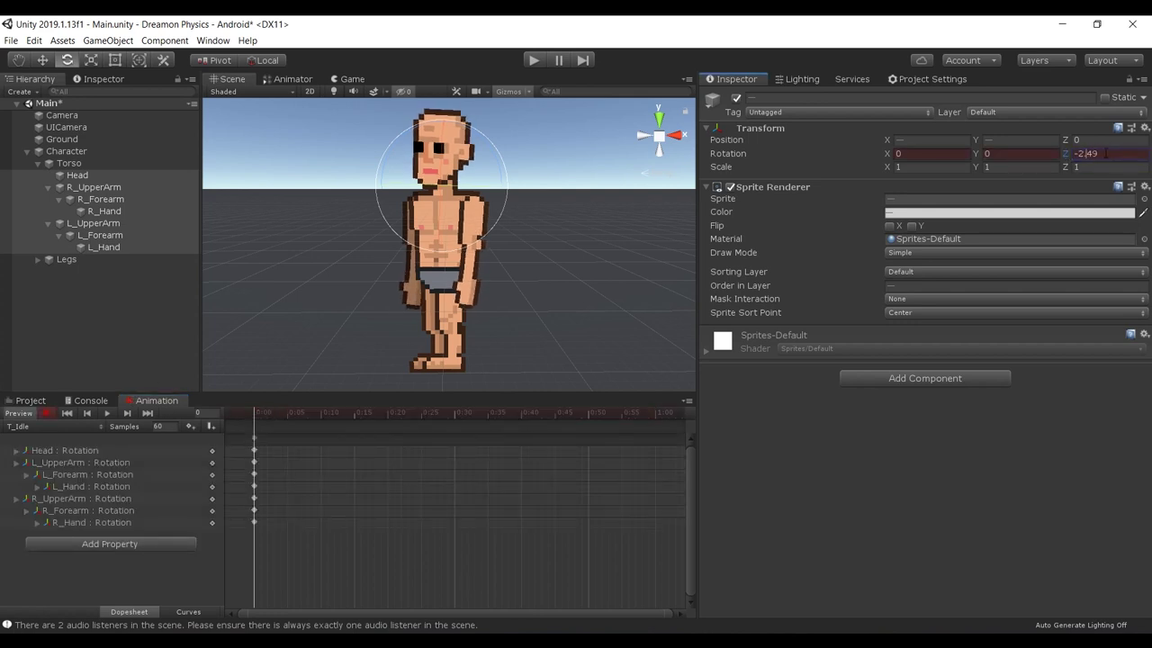
pyautogui.write('0')
# Step: On frame 30, key a bent pose for the left upper arm, forearm and hand
pyautogui.moveTo(322, 413); pyautogui.dragTo(495, 430)
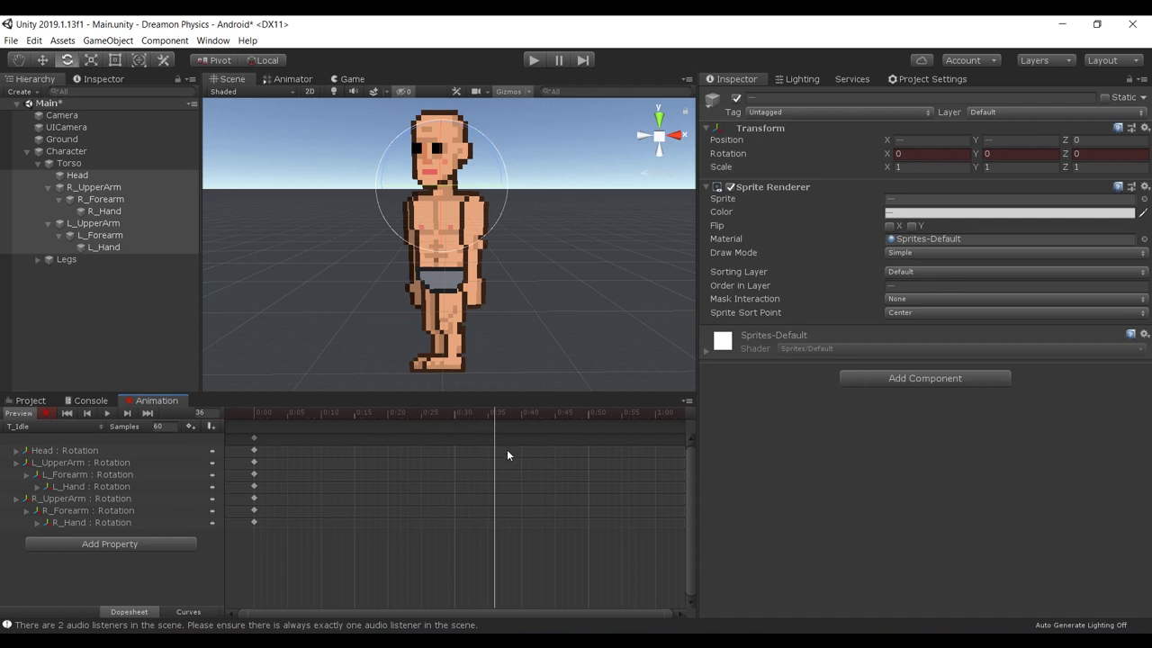
pyautogui.click(133, 225)
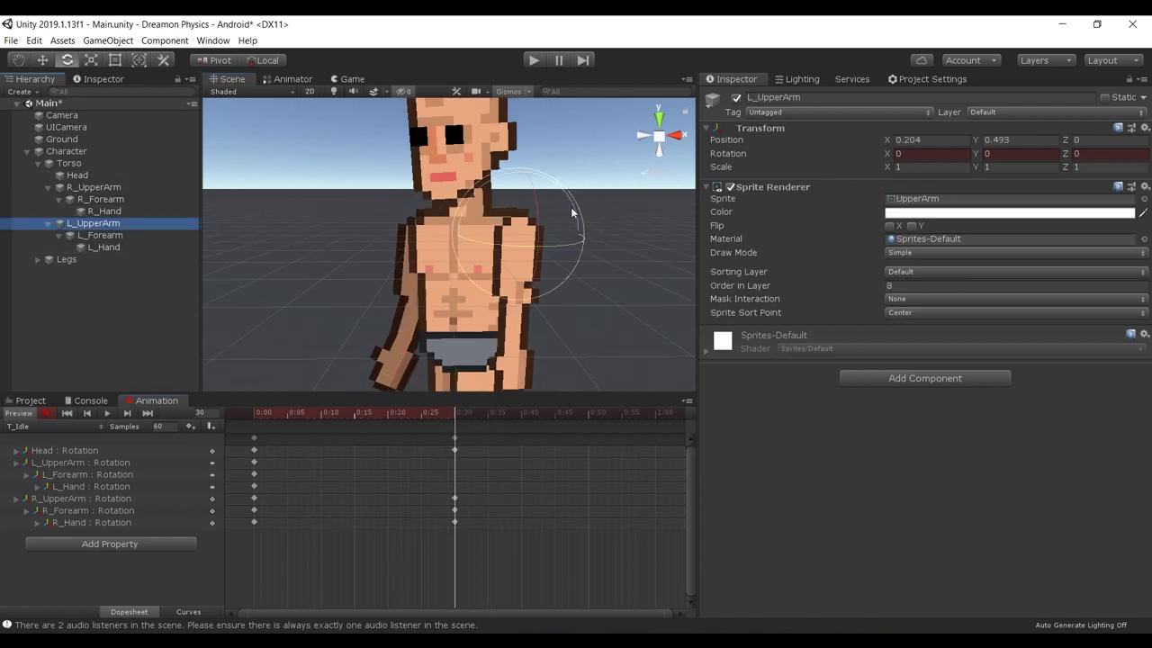
pyautogui.moveTo(571, 213); pyautogui.dragTo(552, 331)
pyautogui.click(82, 236)
pyautogui.click(112, 250)
# Step: Adjust the Torso's Z rotation in the frame 30 pose of the T_Idle clip
pyautogui.moveTo(492, 270); pyautogui.dragTo(474, 252, button='middle')
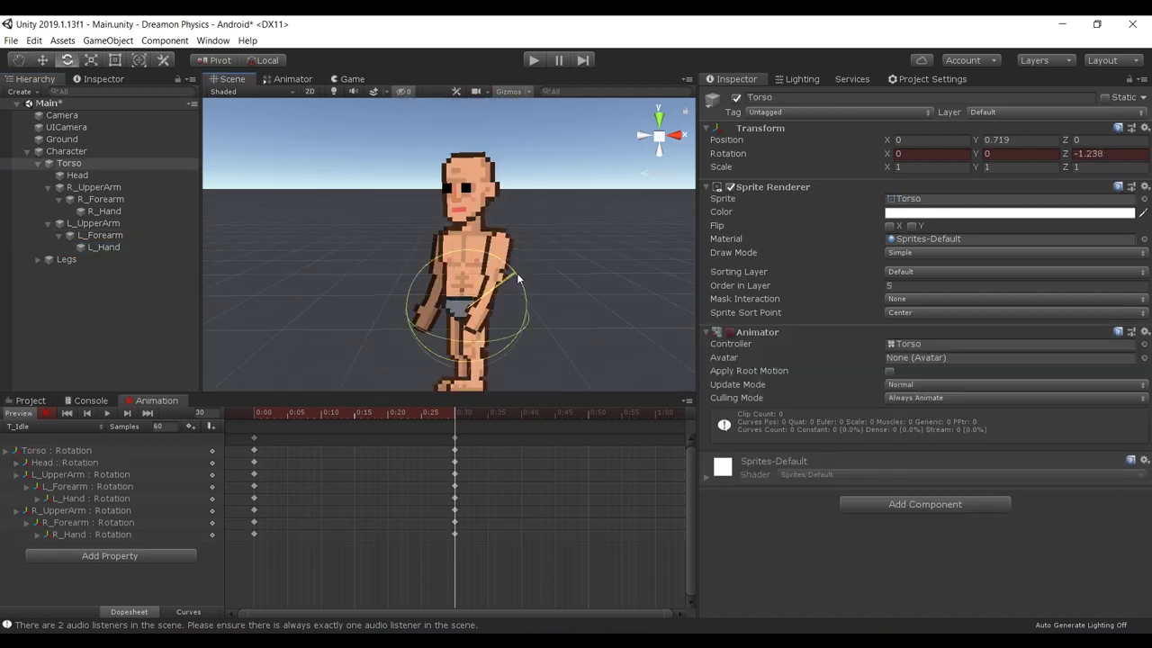
pyautogui.moveTo(518, 274); pyautogui.dragTo(518, 278)
pyautogui.scroll(3, 518, 278)
pyautogui.moveTo(519, 279); pyautogui.dragTo(516, 262, button='middle')
pyautogui.moveTo(516, 266); pyautogui.dragTo(506, 300)
# Step: Copy the frame 30 pose to frame 0, key the Torso's Z rotation at -4.416 on frame 15, and preview the clip
pyautogui.click(455, 439)
pyautogui.click(355, 412)
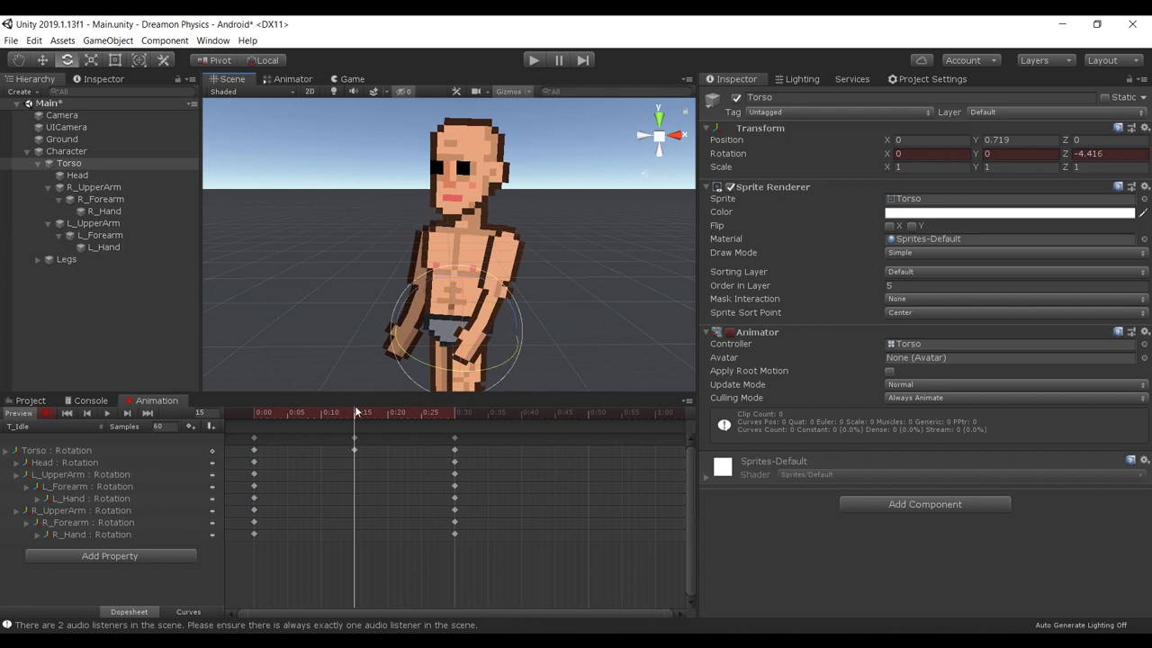
pyautogui.moveTo(356, 412); pyautogui.dragTo(217, 428)
pyautogui.press('space')
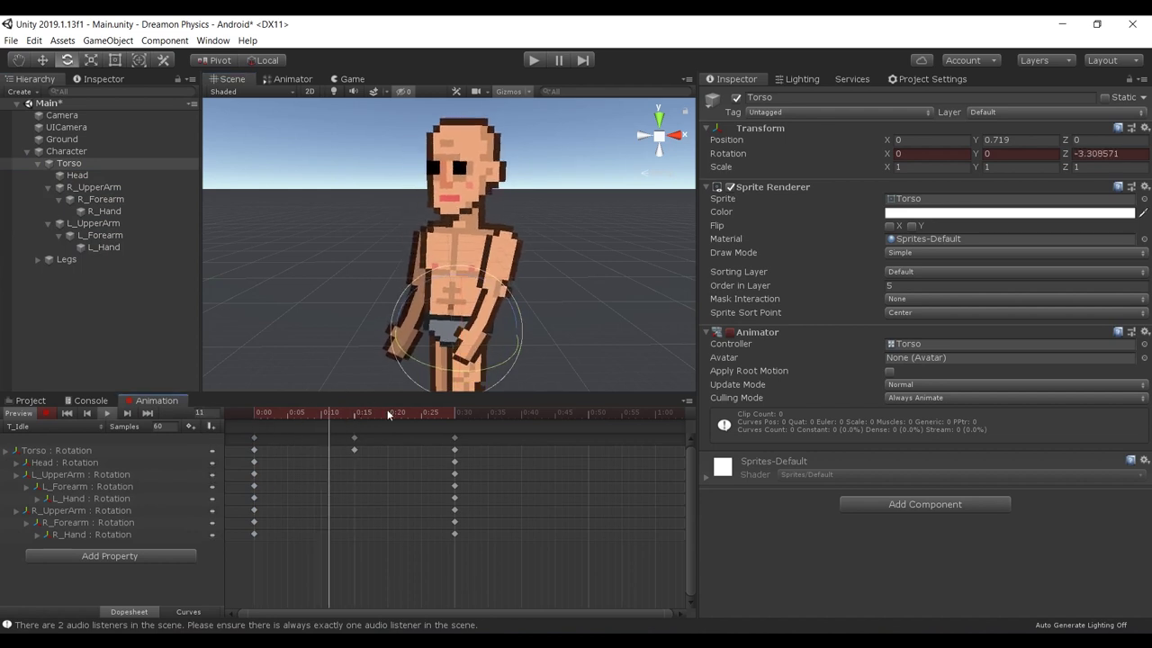
# Step: Stretch the T_Idle keyframes so the middle key falls on frame 30 and the last on 1:00, and preview the motion
pyautogui.moveTo(494, 445); pyautogui.dragTo(282, 551)
pyautogui.moveTo(465, 465); pyautogui.dragTo(652, 469)
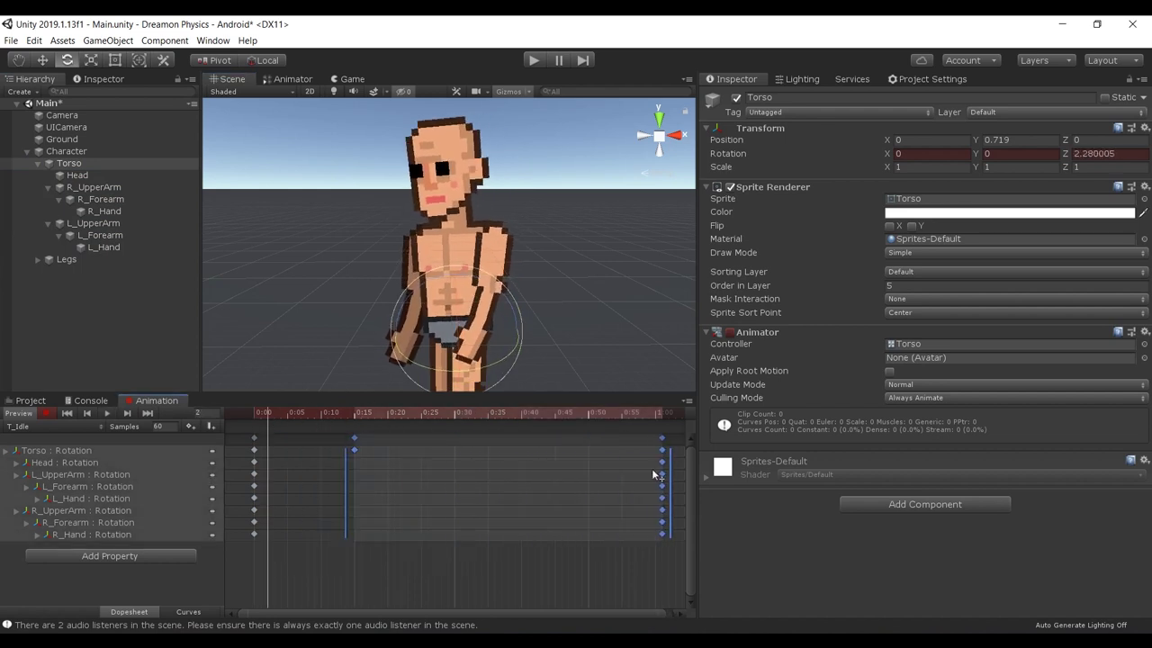
pyautogui.press('space')
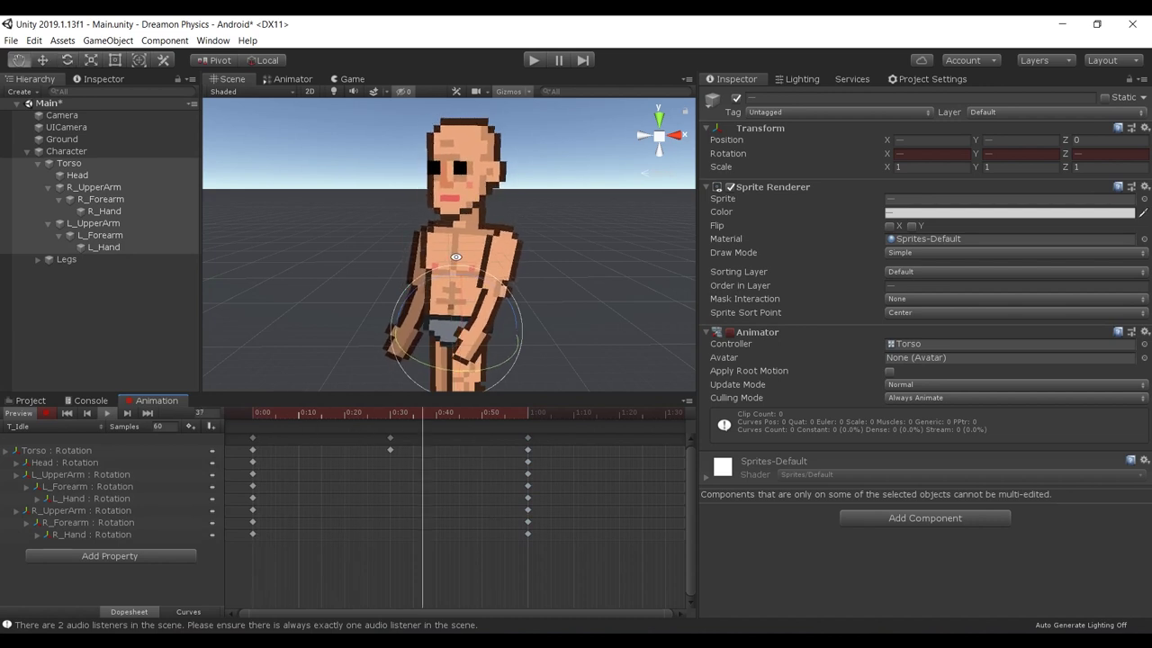
# Step: On frame 30, rotate and key the left upper arm, forearm and hand for the middle of the idle motion
pyautogui.moveTo(556, 240); pyautogui.dragTo(544, 215)
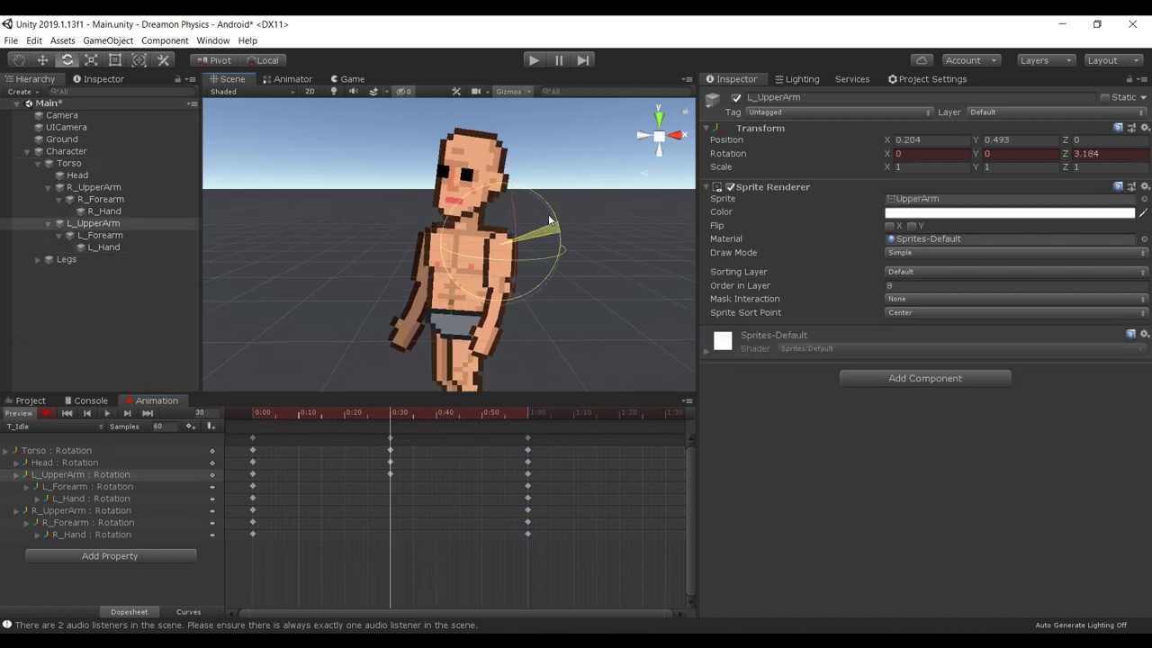
pyautogui.click(500, 306)
pyautogui.moveTo(557, 264); pyautogui.dragTo(543, 248)
pyautogui.click(501, 336)
pyautogui.moveTo(555, 293); pyautogui.dragTo(532, 272)
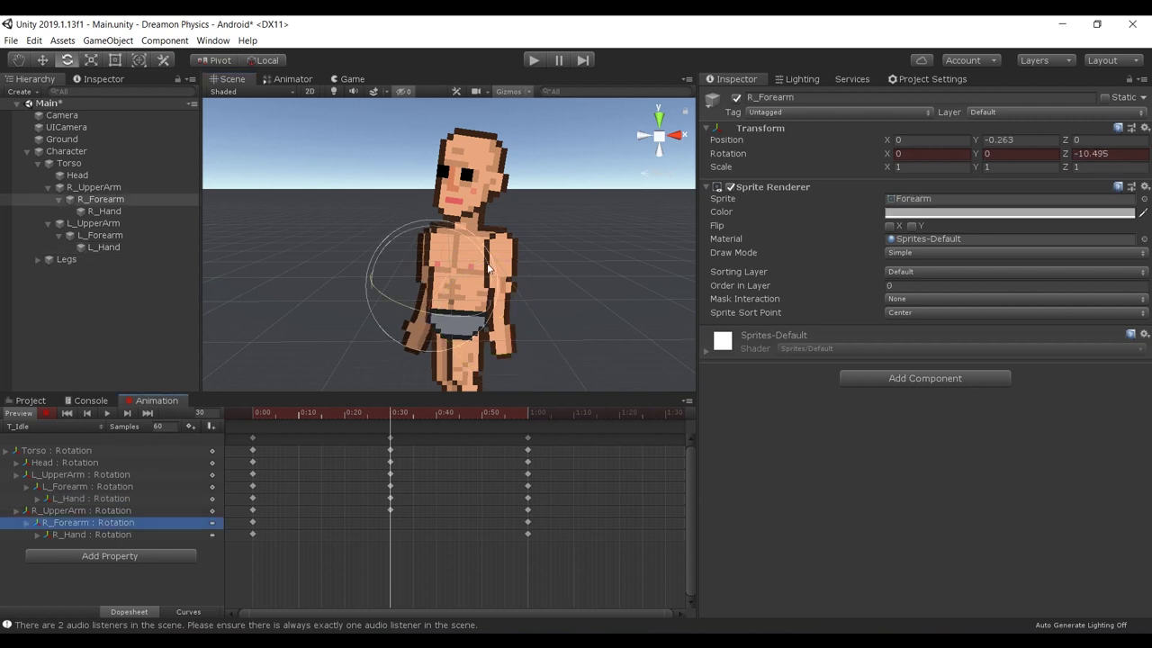
# Step: Rotate and key the right forearm and right hand on frame 30
pyautogui.moveTo(491, 272); pyautogui.dragTo(474, 242)
pyautogui.click(421, 335)
pyautogui.moveTo(488, 301); pyautogui.dragTo(480, 286)
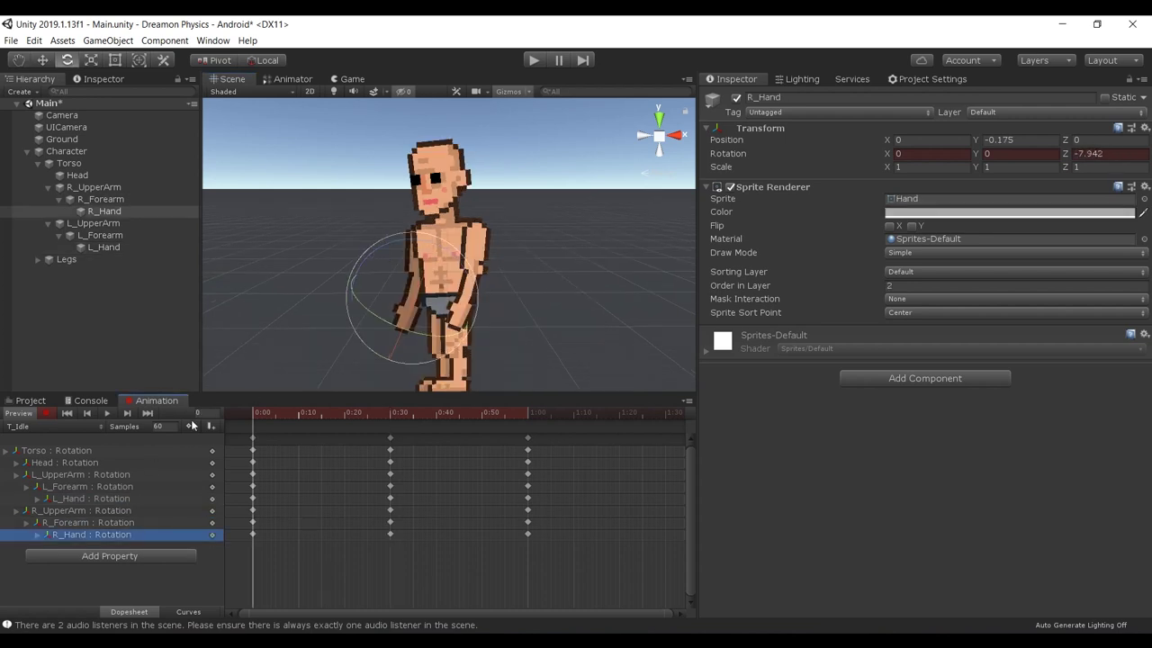
# Step: Preview the T_Idle clip and display its rotation keyframes as curves
pyautogui.press('space')
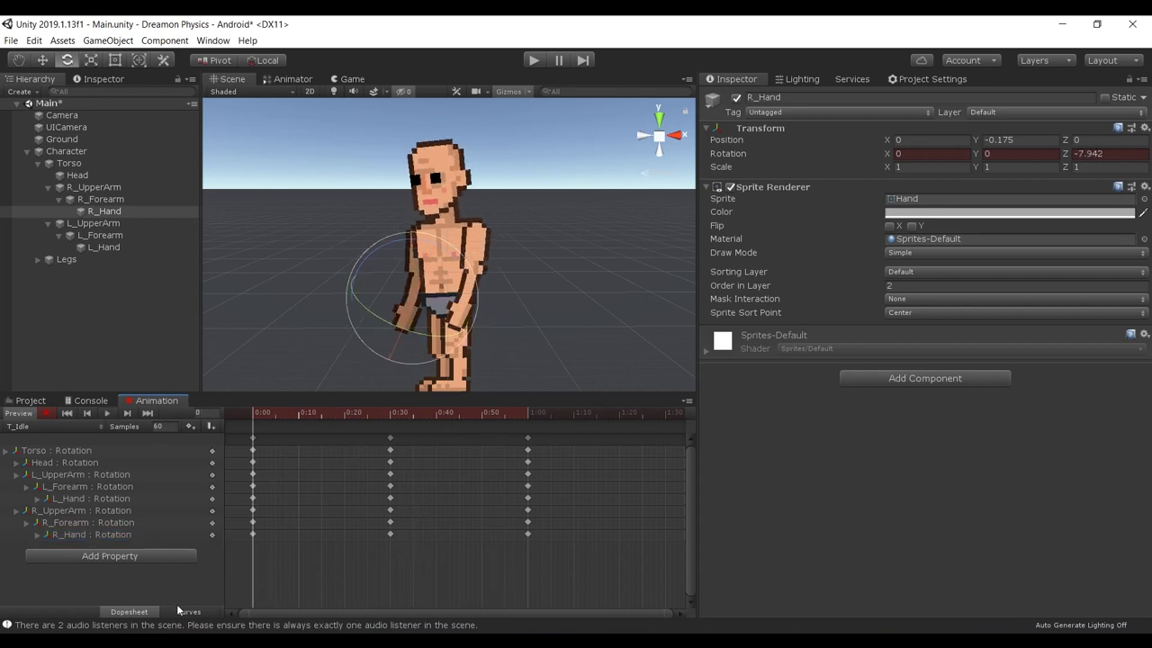
pyautogui.click(187, 612)
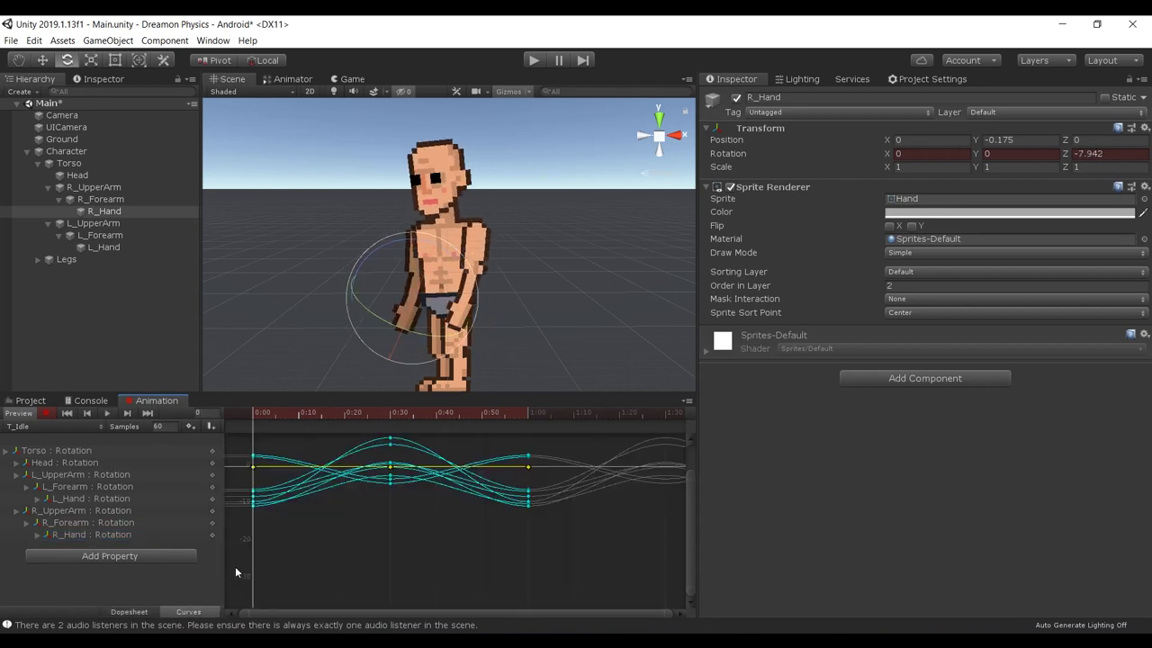
# Step: Isolate the head's Rotation.z curve in the T_Idle clip and frame it
pyautogui.click(17, 463)
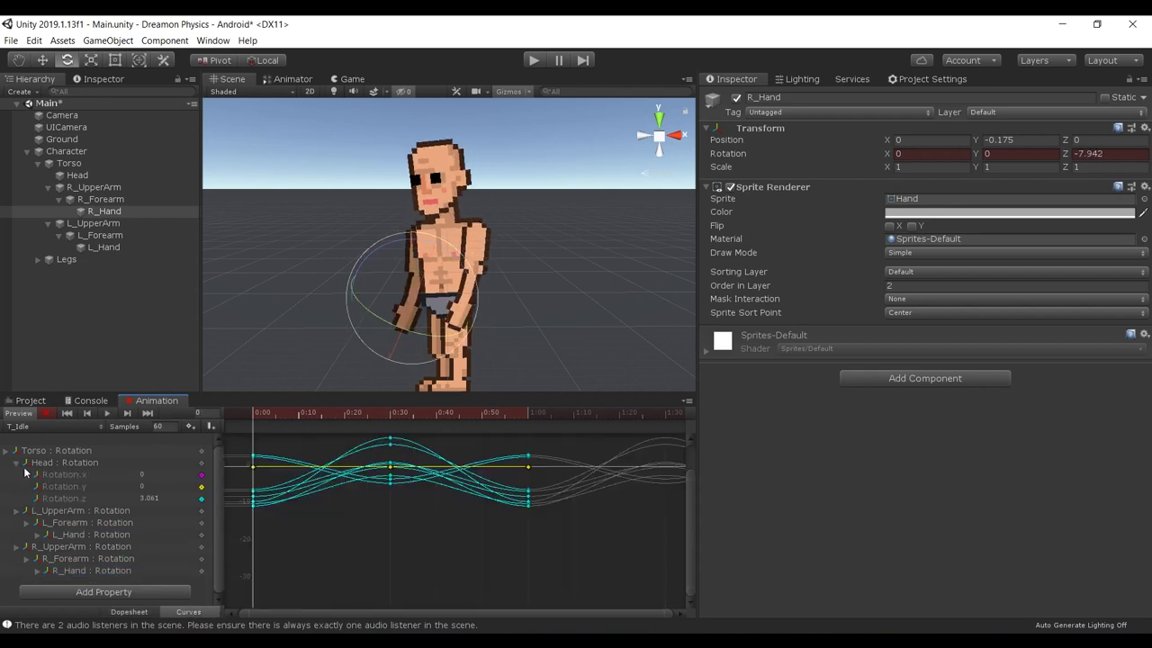
pyautogui.click(79, 498)
pyautogui.scroll(4, 297, 441)
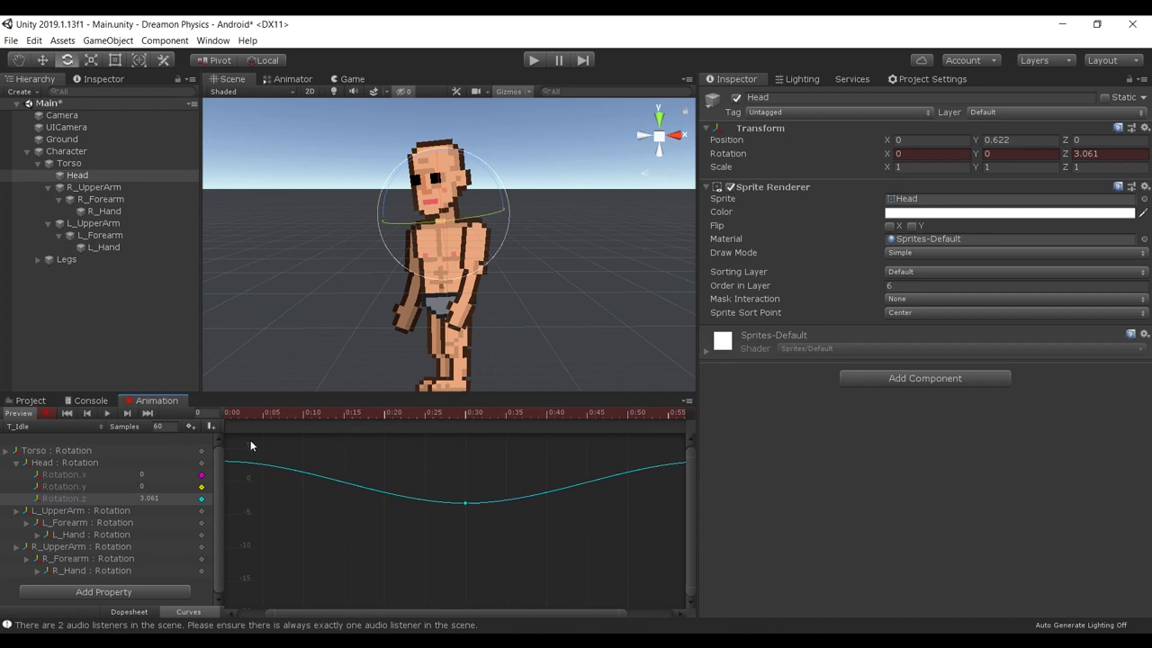
pyautogui.press('f')
# Step: Try reshaping the head's Rotation.z curve at its first key and undo the last tangent change
pyautogui.moveTo(235, 439); pyautogui.dragTo(319, 416)
pyautogui.moveTo(268, 444); pyautogui.dragTo(263, 487)
pyautogui.click(269, 415)
pyautogui.moveTo(270, 418); pyautogui.dragTo(238, 417)
pyautogui.moveTo(257, 481); pyautogui.dragTo(261, 444)
pyautogui.hotkey('ctrl', 'z')
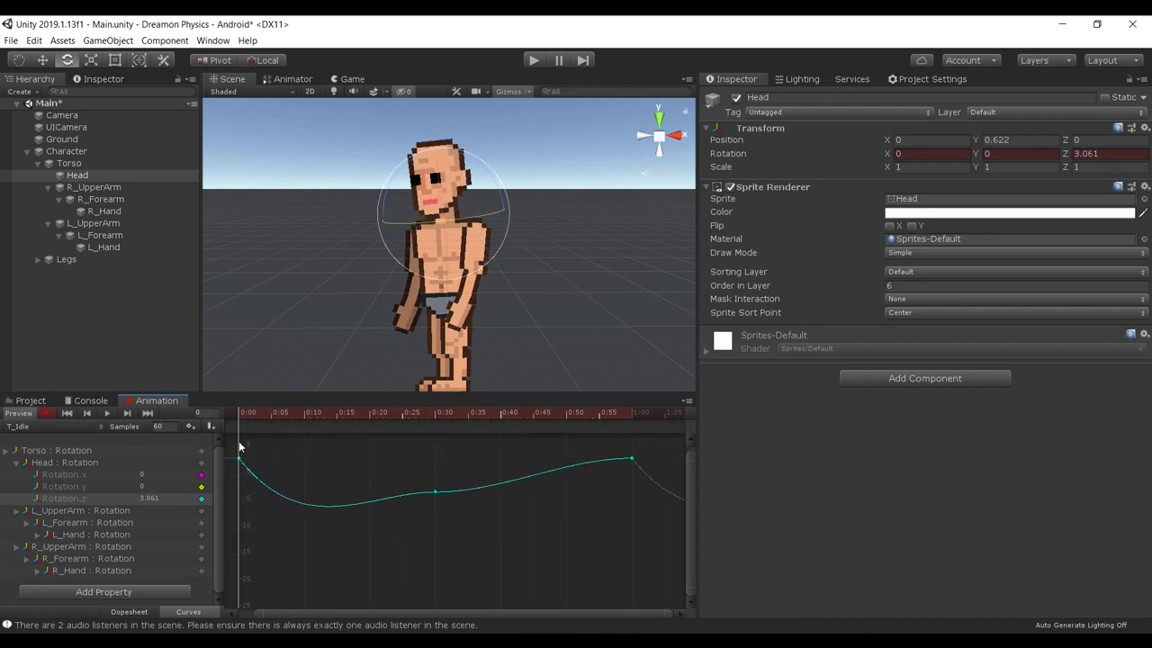
# Step: Bend the head's Rotation.z curve upward after frame 0 and downward around frames 30 to 1:00, and preview the clip
pyautogui.moveTo(277, 528); pyautogui.dragTo(234, 441)
pyautogui.moveTo(265, 488); pyautogui.dragTo(265, 440)
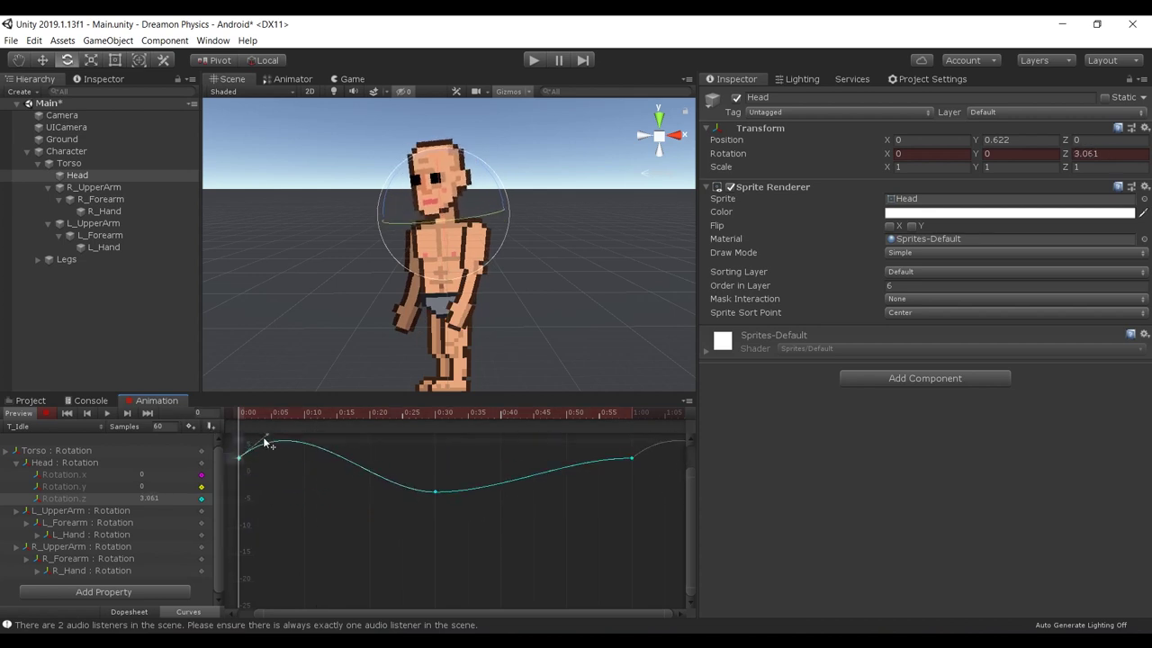
pyautogui.click(612, 493)
pyautogui.moveTo(595, 463); pyautogui.dragTo(595, 483)
pyautogui.click(447, 465)
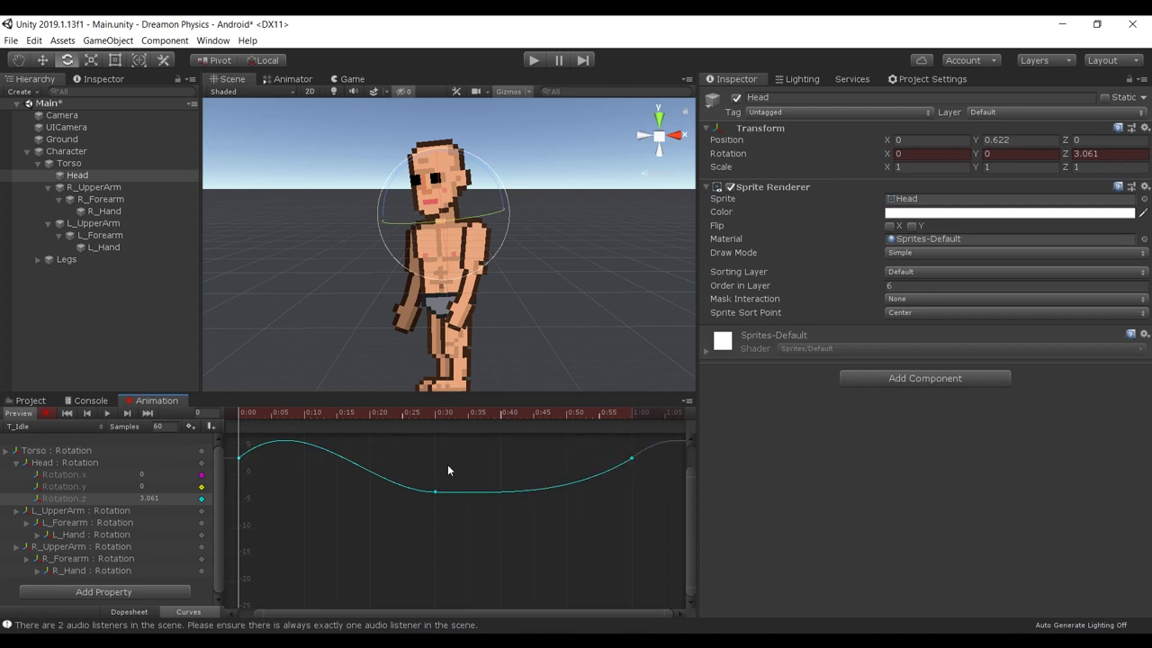
pyautogui.moveTo(473, 493); pyautogui.dragTo(466, 511)
pyautogui.click(107, 413)
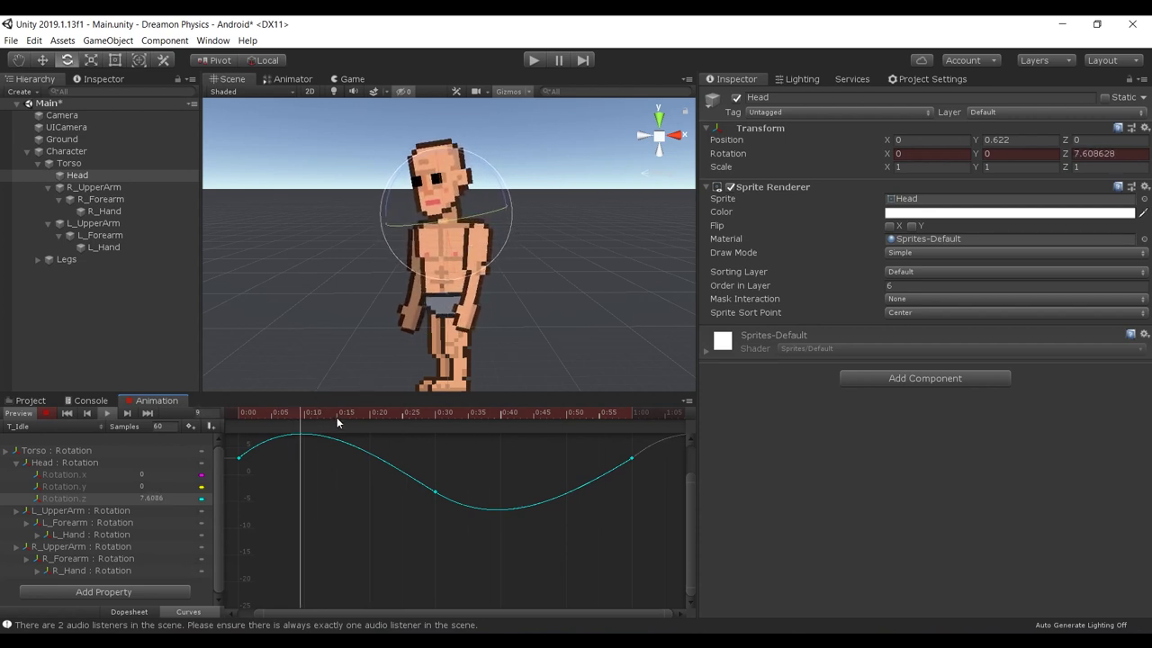
# Step: Soften the head curve's tangents at the first, middle and last keys, and preview the motion
pyautogui.click(237, 458)
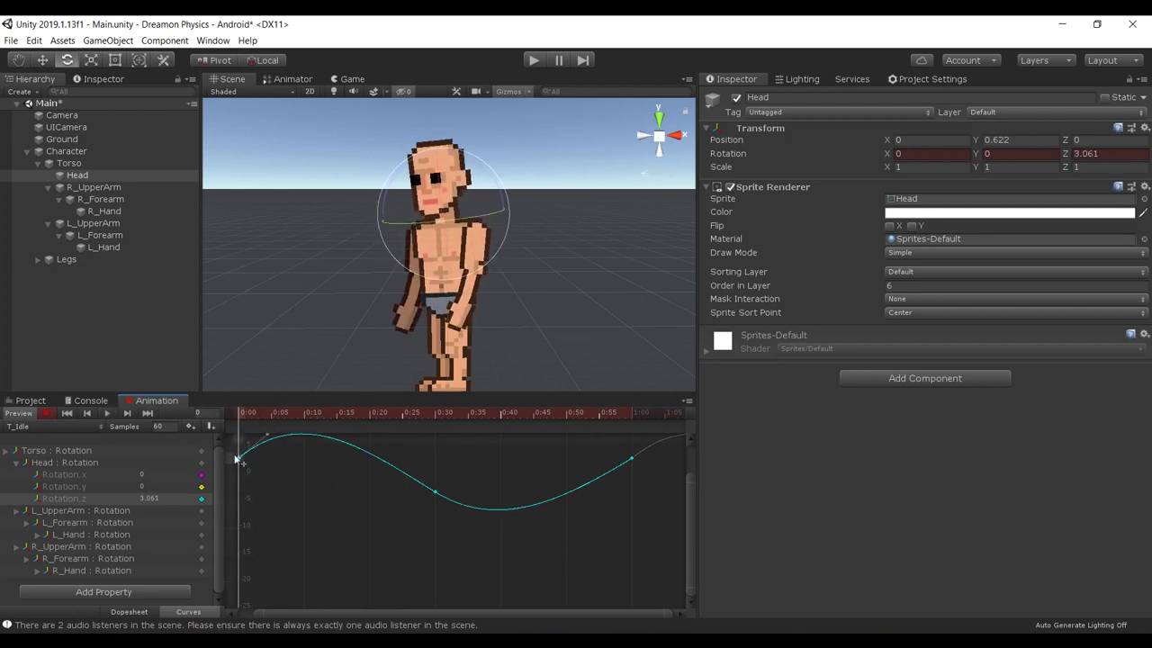
pyautogui.moveTo(268, 438); pyautogui.dragTo(316, 447)
pyautogui.click(435, 492)
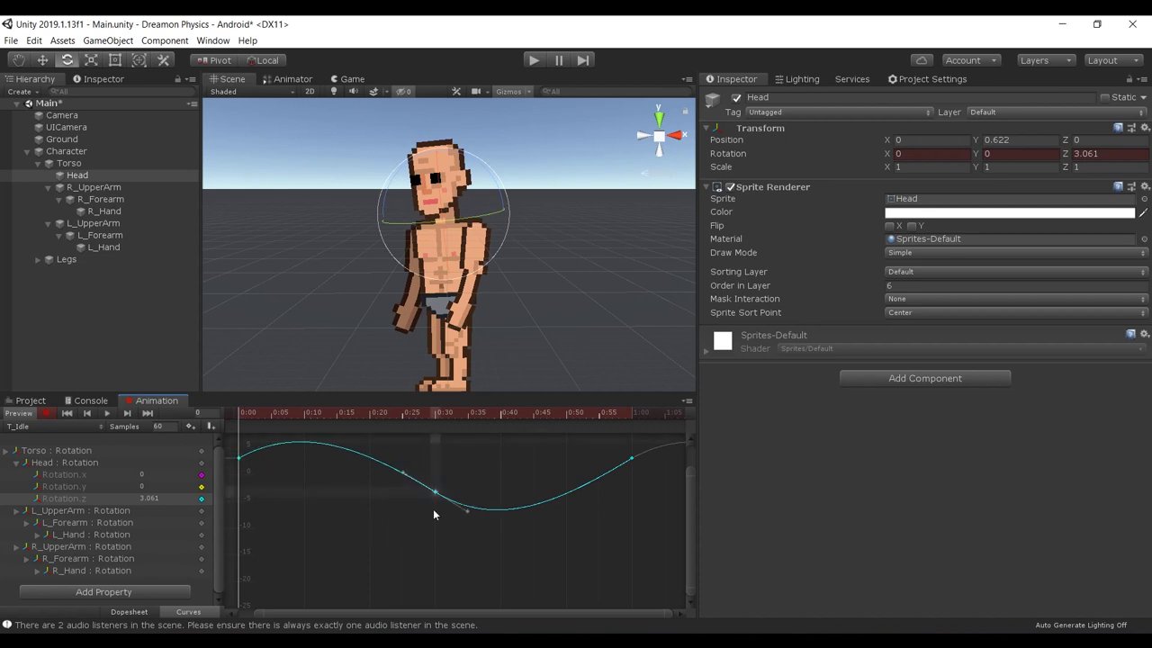
pyautogui.moveTo(471, 514); pyautogui.dragTo(470, 511)
pyautogui.click(631, 458)
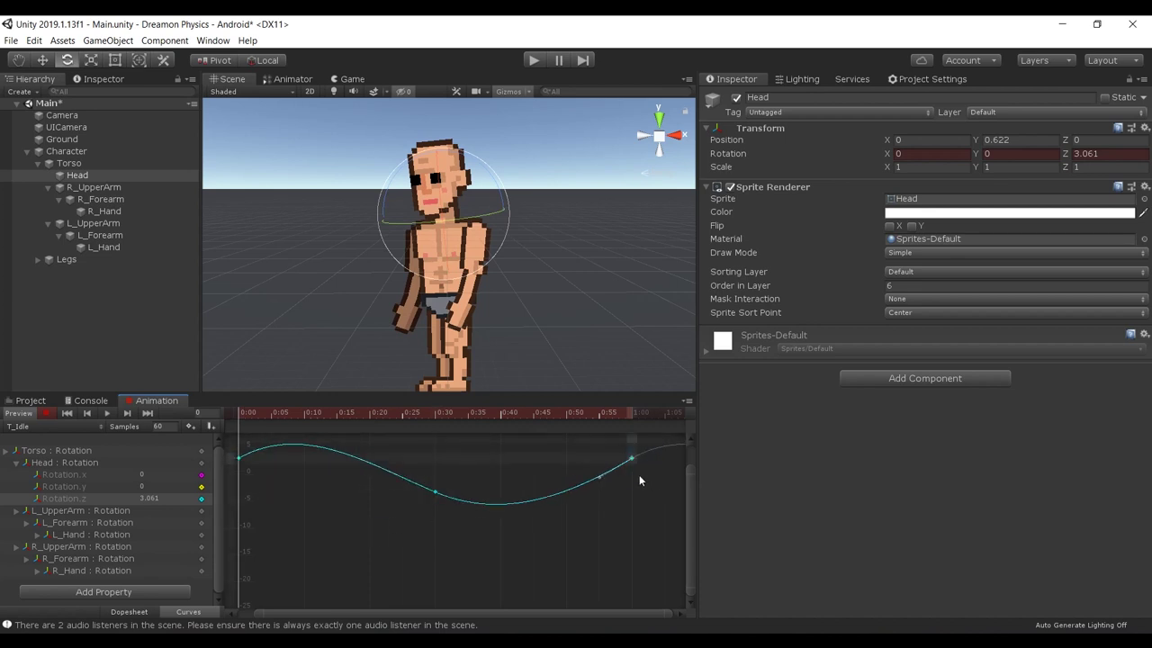
pyautogui.press('space')
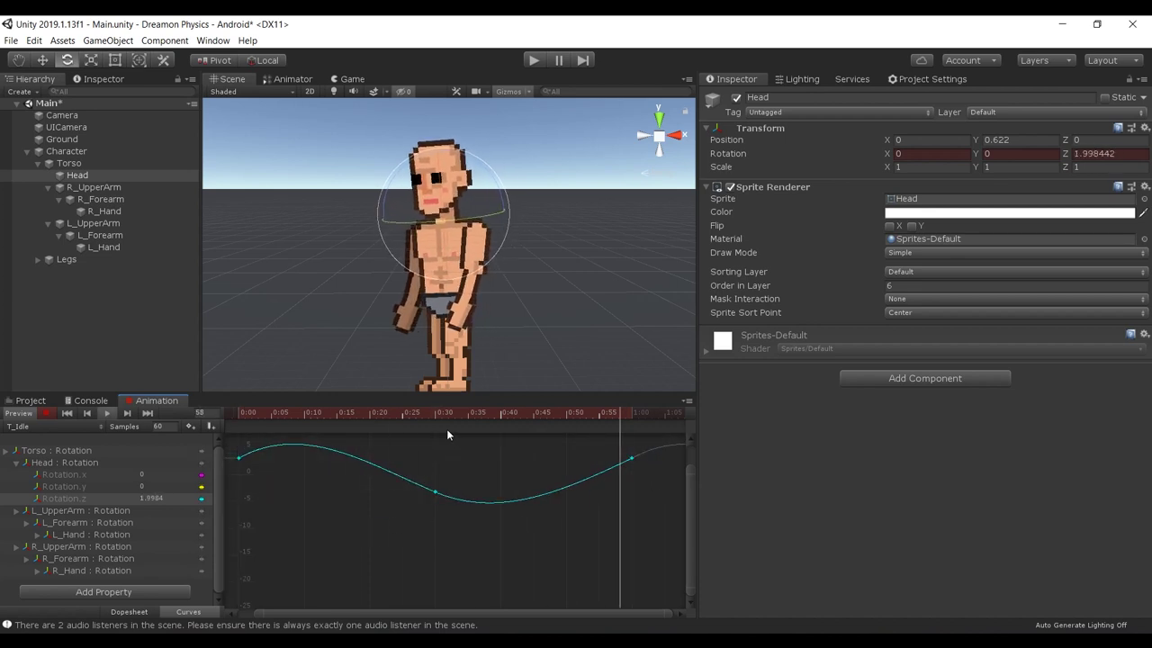
pyautogui.press('space')
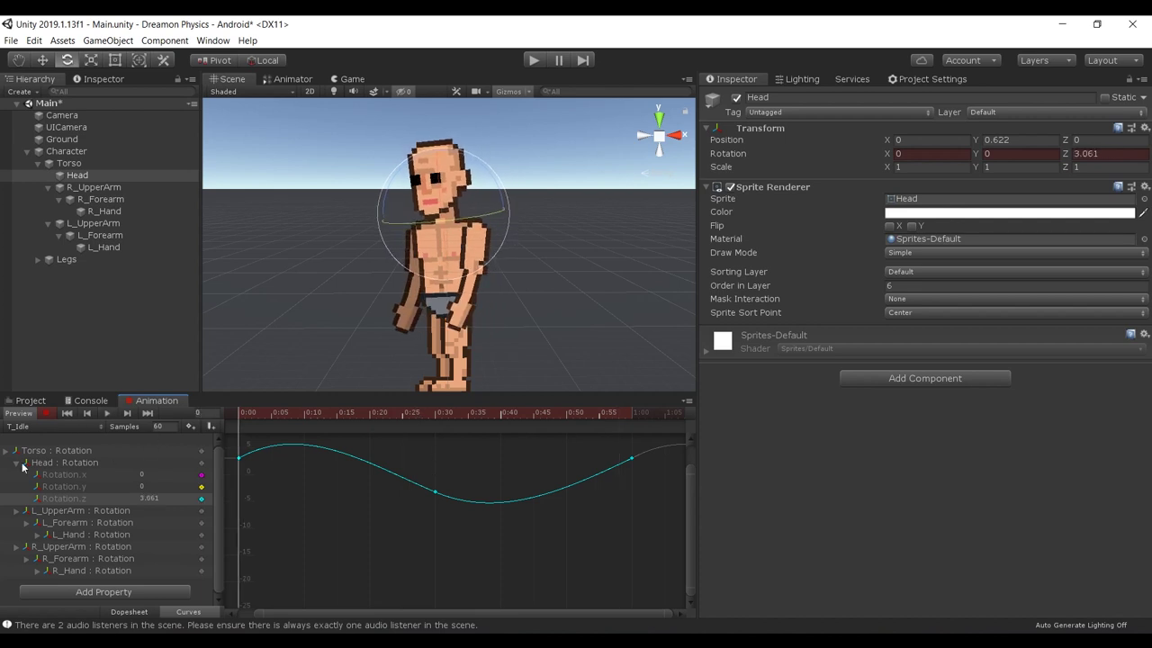
# Step: Display the L_UpperArm Rotation.z curve, preview the clip and bend the first key's tangent downward
pyautogui.click(16, 462)
pyautogui.click(26, 475)
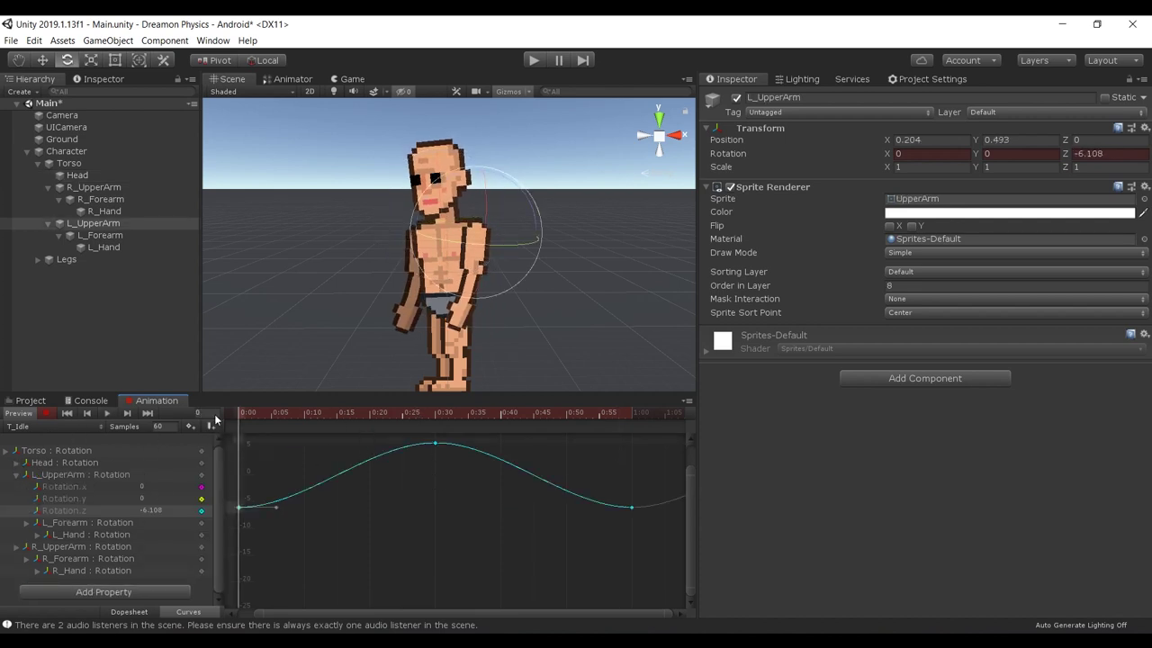
pyautogui.press('space')
pyautogui.press('space')
pyautogui.moveTo(274, 506); pyautogui.dragTo(273, 528)
# Step: Move on to the left forearm and hand curves and adjust the last-key tangent of L_Hand's Rotation.z
pyautogui.click(102, 523)
pyautogui.press('space')
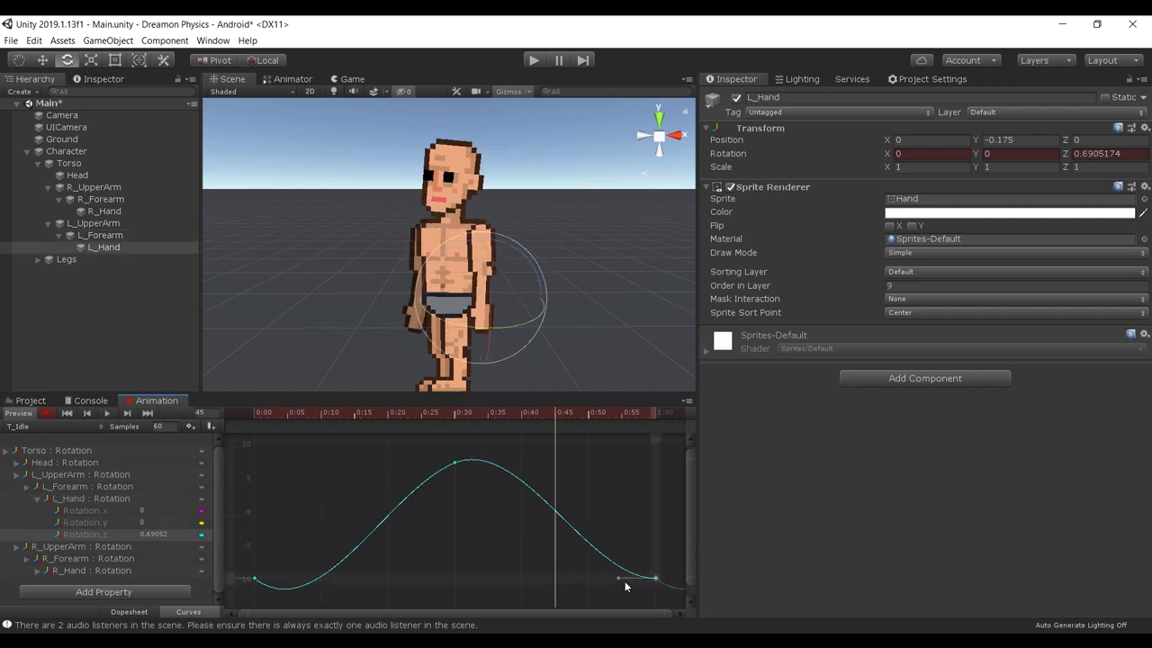
pyautogui.moveTo(620, 579); pyautogui.dragTo(632, 556)
pyautogui.click(493, 553)
# Step: Bend the torso's Rotation.z curve downward after the first key and upward before the last key, and return to frame 0
pyautogui.moveTo(292, 498); pyautogui.dragTo(278, 515)
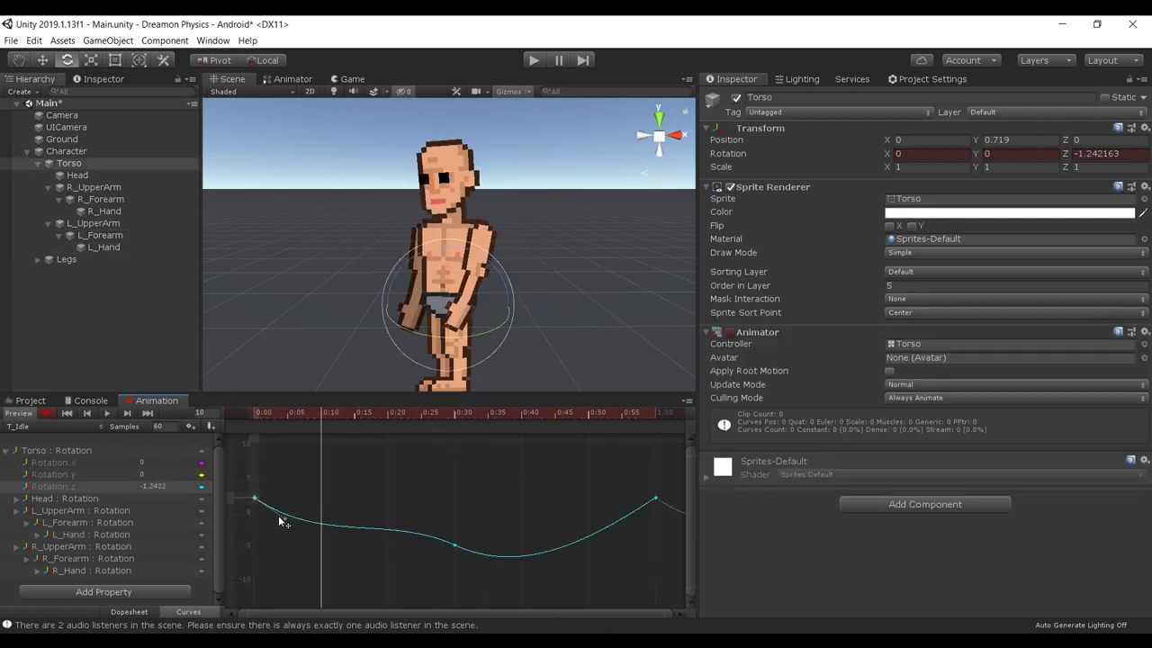
pyautogui.moveTo(629, 509); pyautogui.dragTo(639, 477)
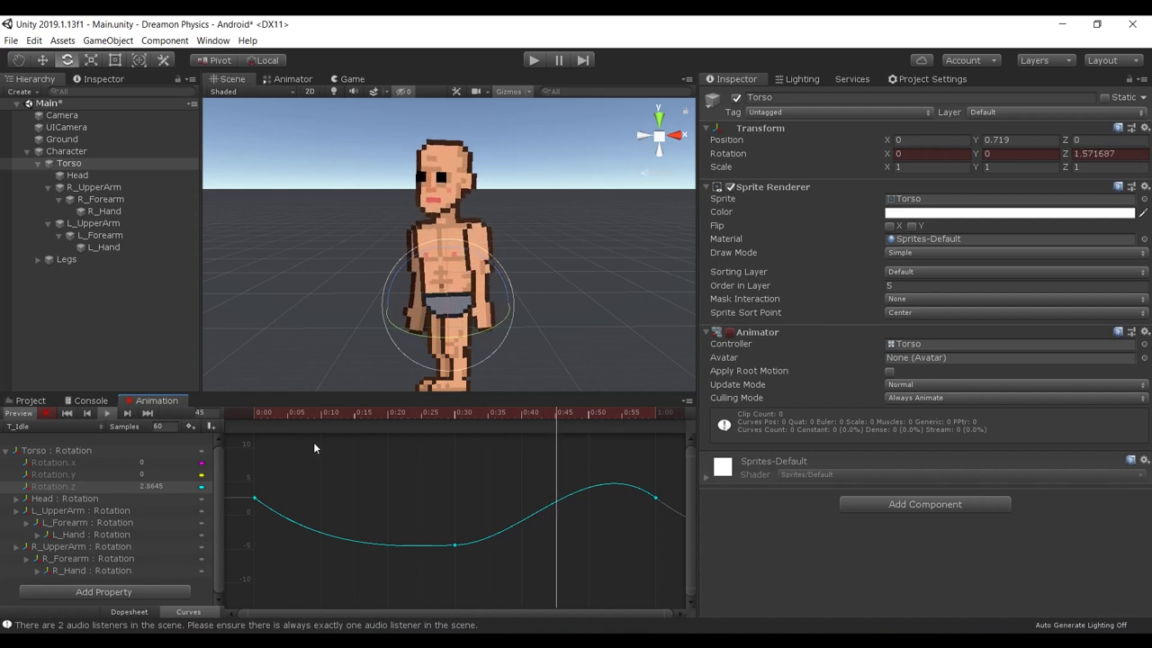
pyautogui.click(258, 413)
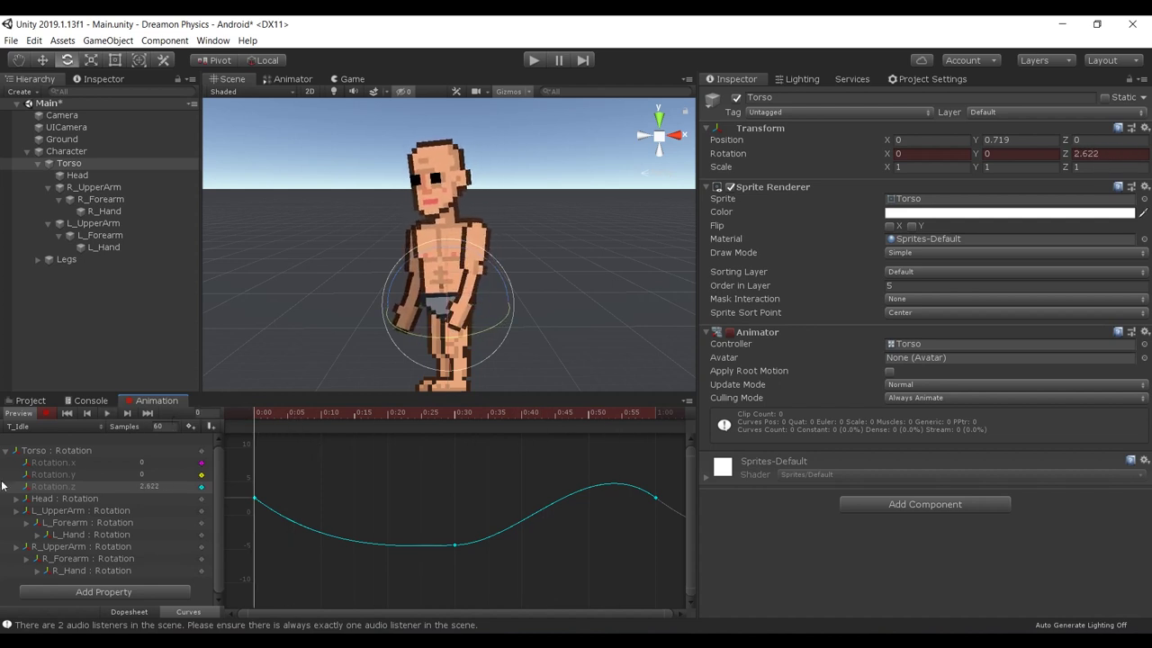
# Step: Reopen the head's Rotation.z curve, scrub through the clip and fine-tune the curve near its first key
pyautogui.click(6, 450)
pyautogui.click(15, 462)
pyautogui.click(81, 499)
pyautogui.moveTo(267, 416); pyautogui.dragTo(398, 447)
pyautogui.moveTo(259, 460)
pyautogui.mouseDown()
pyautogui.moveTo(243, 500)
pyautogui.moveTo(277, 467)
pyautogui.mouseUp()
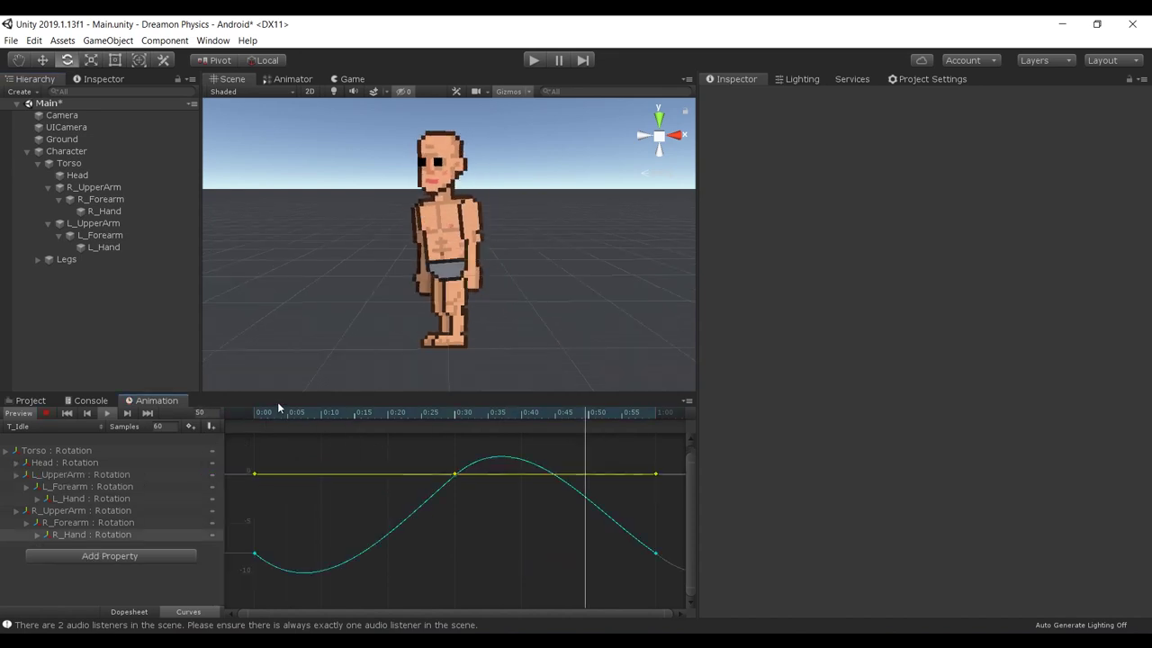
# Step: Play and scrub the T_Idle clip from the start to check the overall idle motion
pyautogui.moveTo(264, 410)
pyautogui.mouseDown()
pyautogui.moveTo(249, 419)
pyautogui.moveTo(283, 415)
pyautogui.moveTo(253, 423)
pyautogui.mouseUp()
pyautogui.press('space')
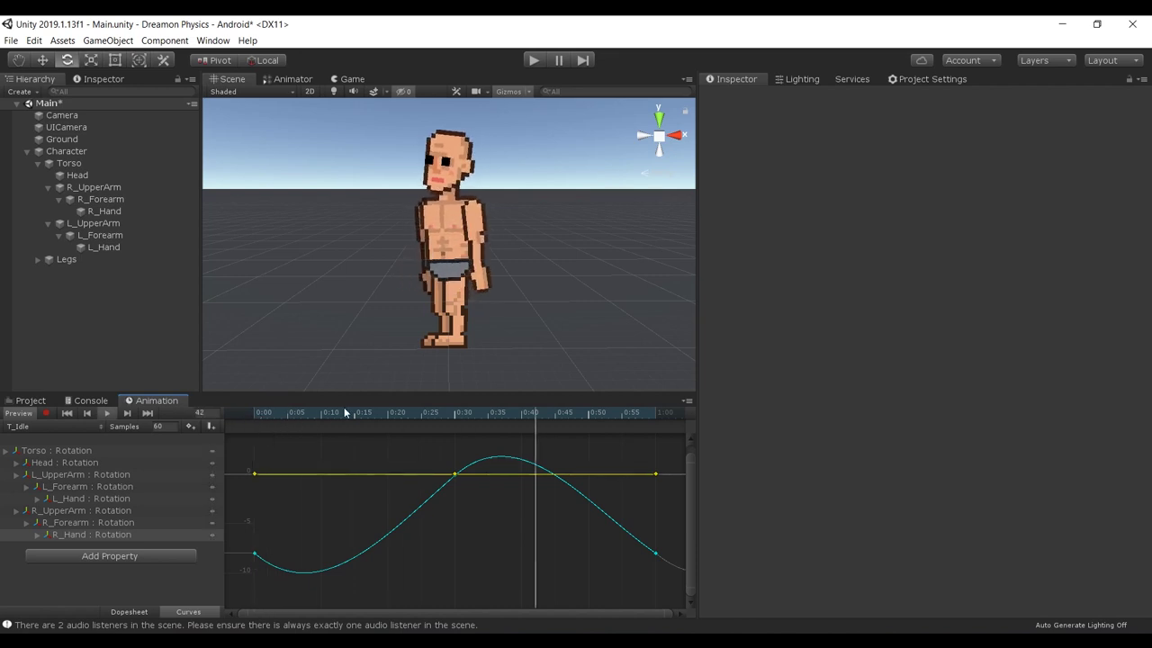
pyautogui.moveTo(340, 415); pyautogui.dragTo(170, 422)
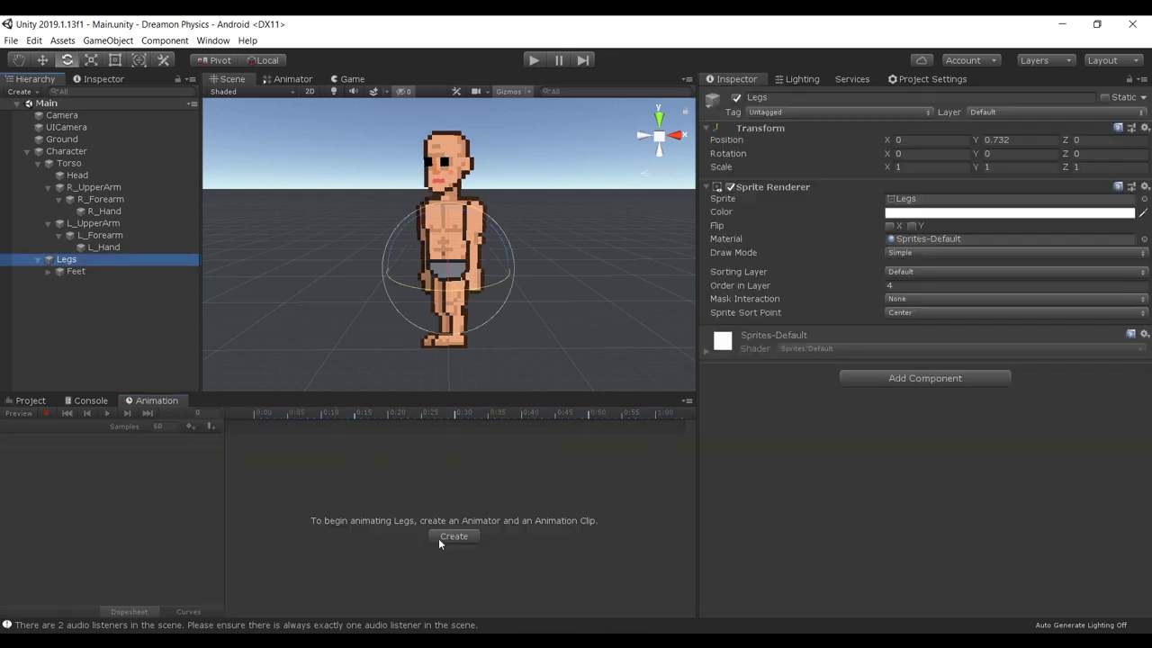
# Step: Create the L_Jump clip for Legs and key the Legs and Feet rotation at 0 on frame 0
pyautogui.click(455, 536)
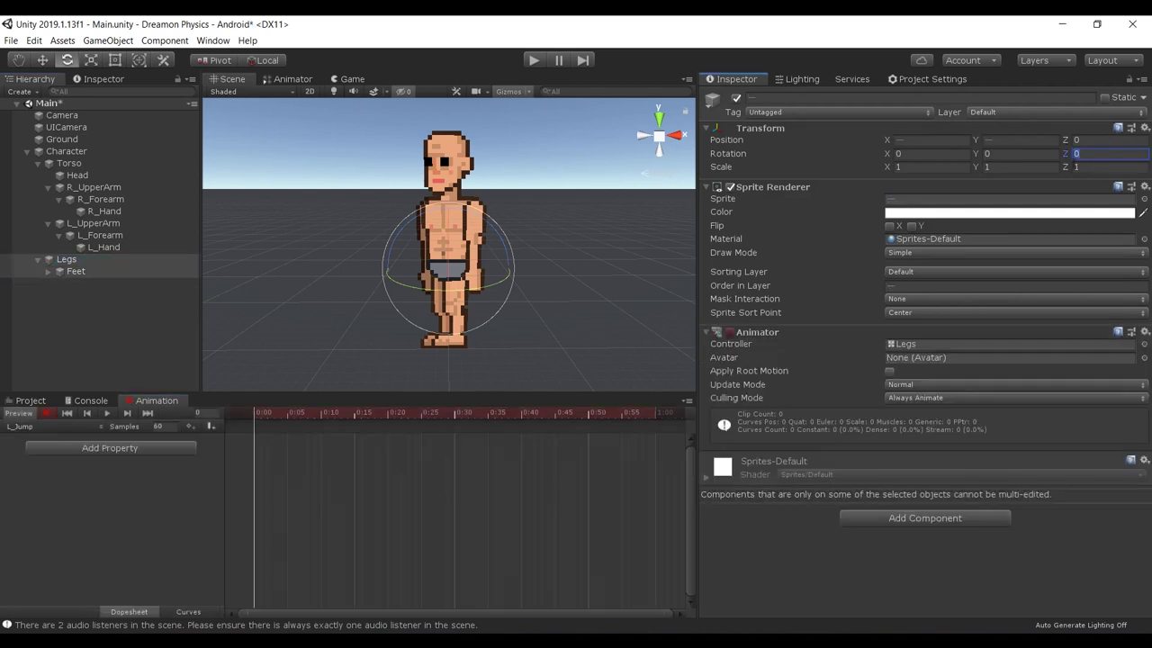
pyautogui.write('1')
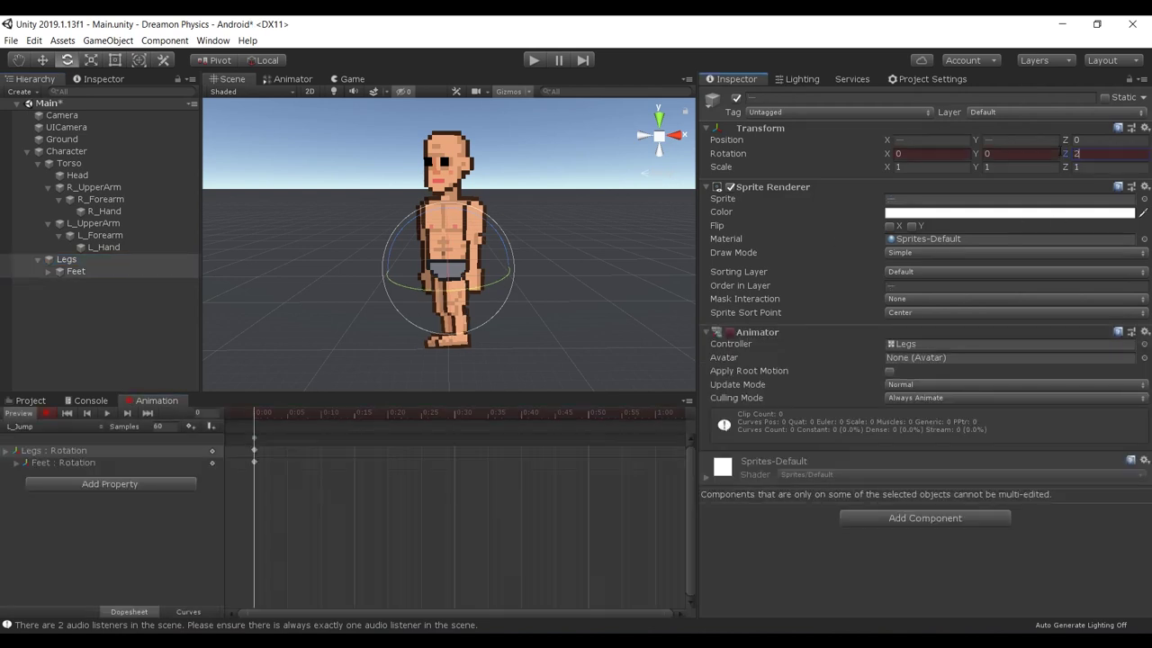
pyautogui.press('BackSpace')
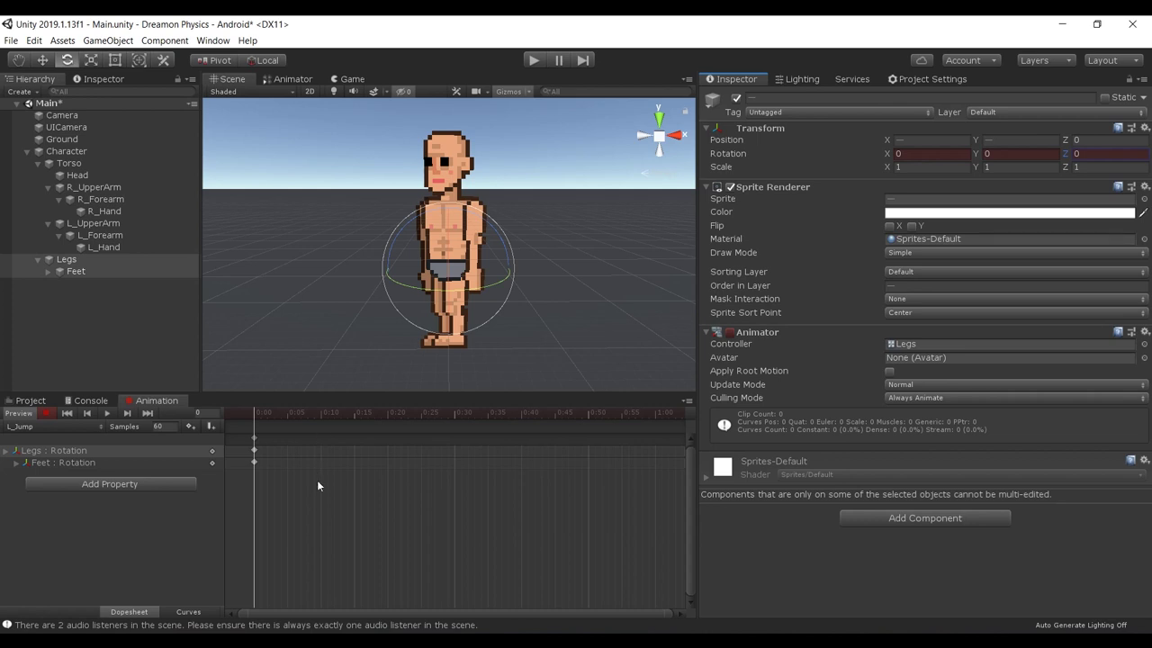
# Step: Rotate and key Legs and Feet on frames 5, 10 and 20 for the jump motion, and preview L_Jump
pyautogui.click(321, 486)
pyautogui.click(72, 261)
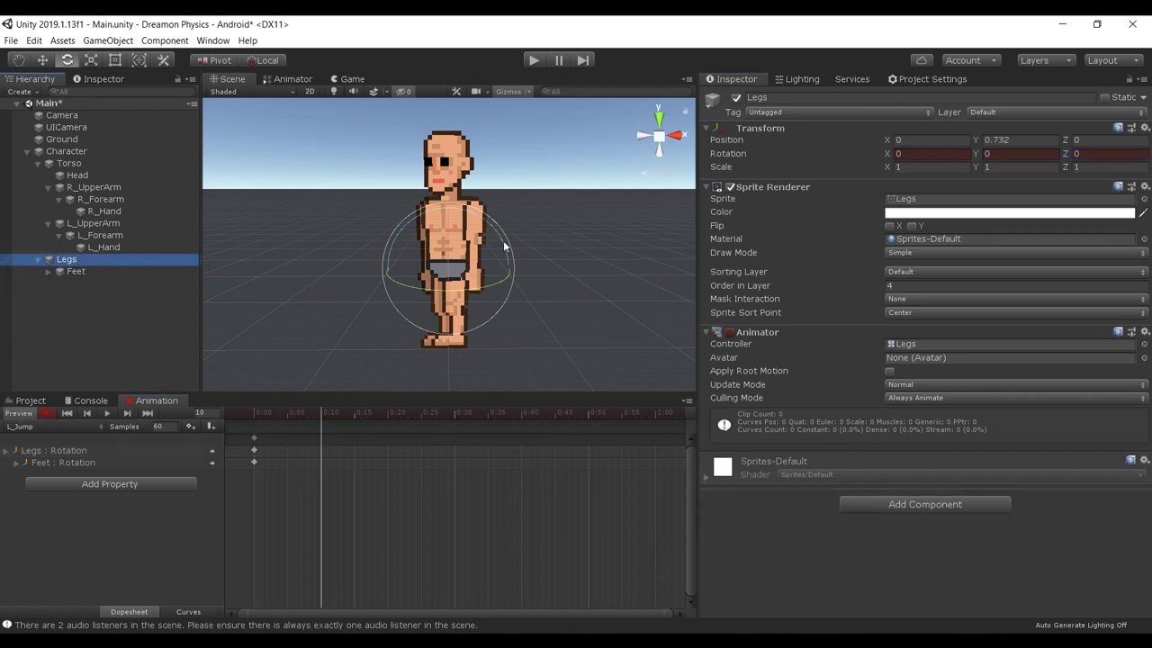
pyautogui.moveTo(504, 245); pyautogui.dragTo(279, 197)
pyautogui.click(486, 287)
pyautogui.click(254, 413)
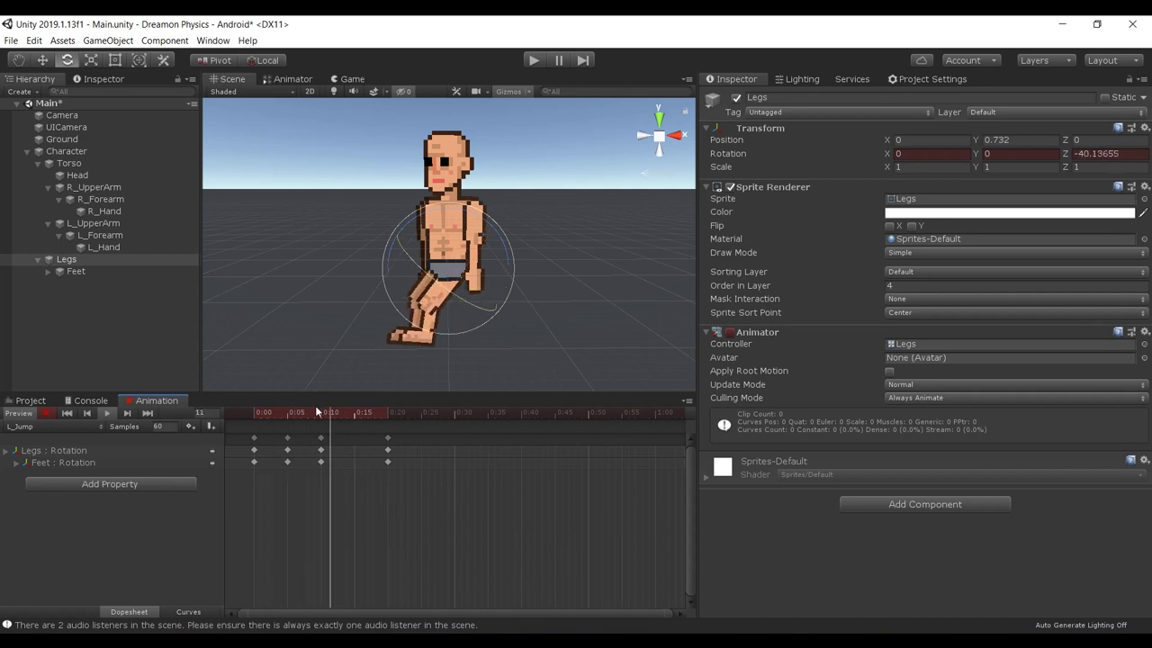
pyautogui.moveTo(316, 412); pyautogui.dragTo(254, 420)
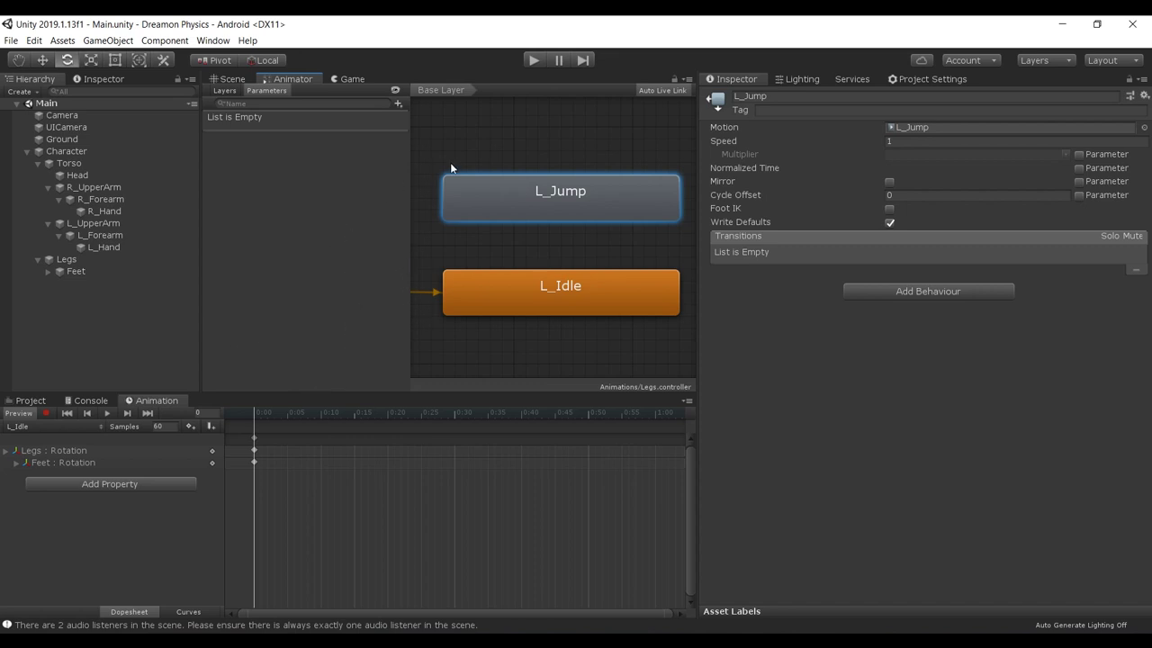
# Step: Make a transition from L_Idle to L_Jump in the Legs animator and add a condition to it
pyautogui.rightClick(570, 290)
pyautogui.click(612, 298)
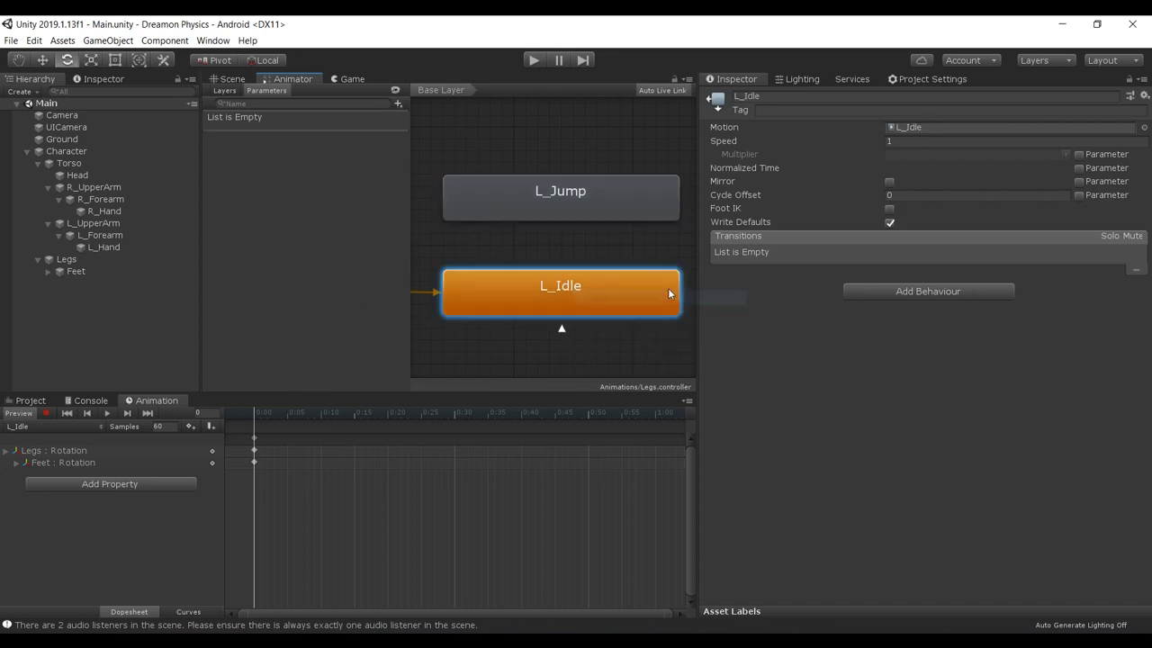
pyautogui.click(565, 206)
pyautogui.click(567, 240)
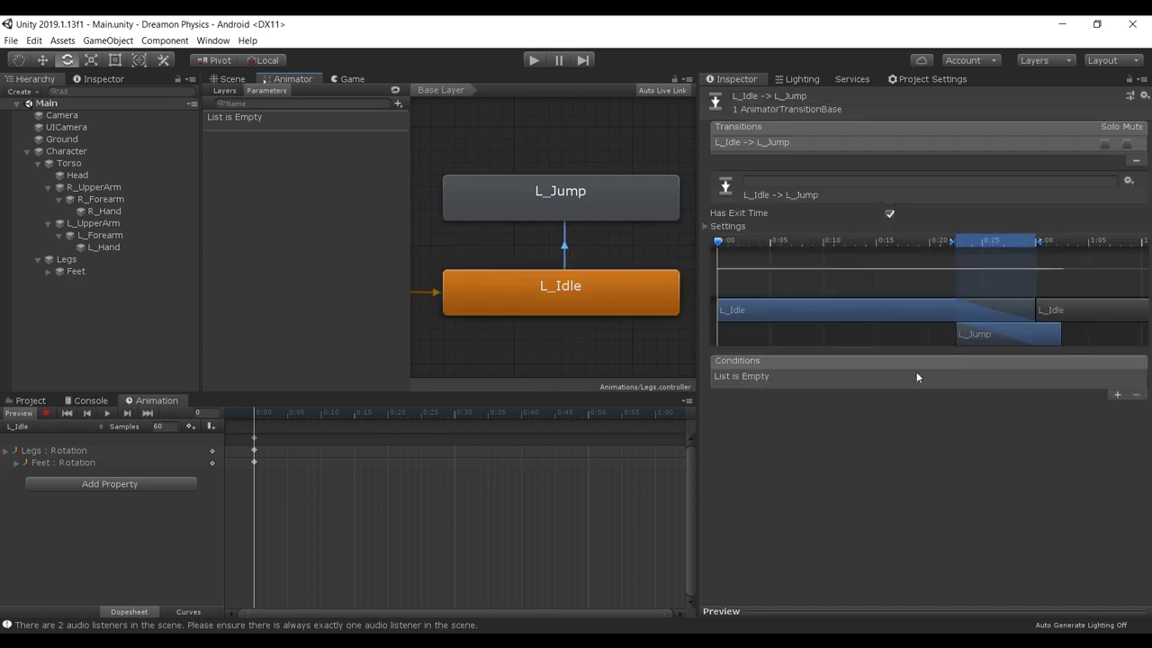
pyautogui.click(1116, 395)
# Step: Add a trigger parameter named J to the Legs animator controller
pyautogui.click(350, 115)
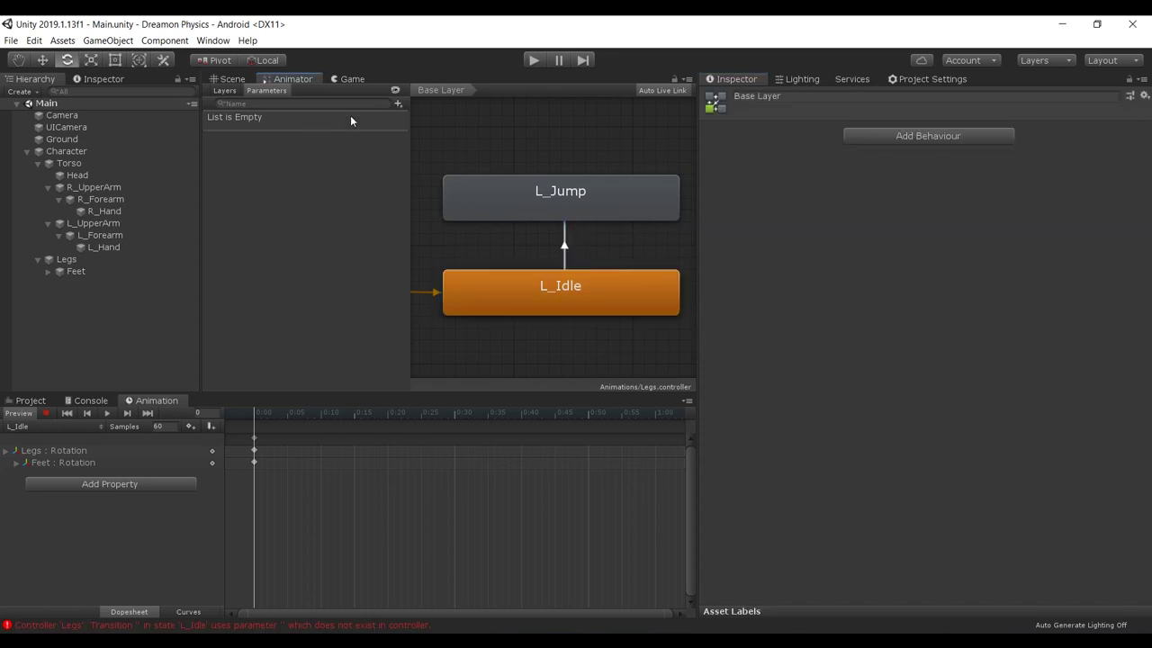
pyautogui.click(398, 104)
pyautogui.click(427, 163)
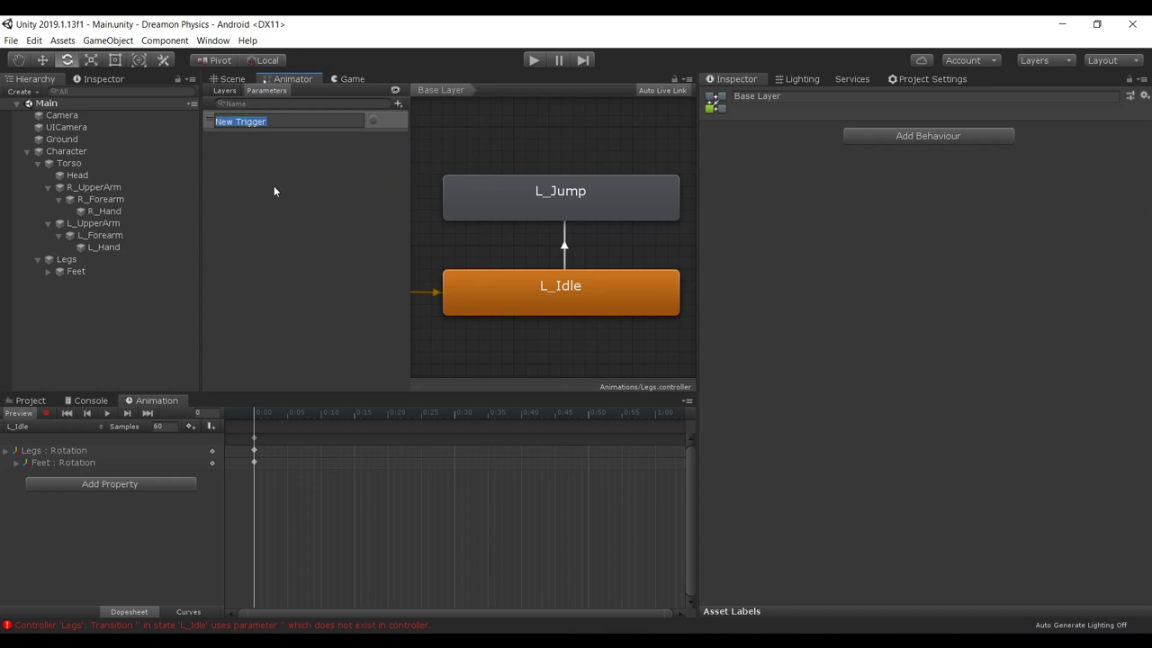
pyautogui.write('J')
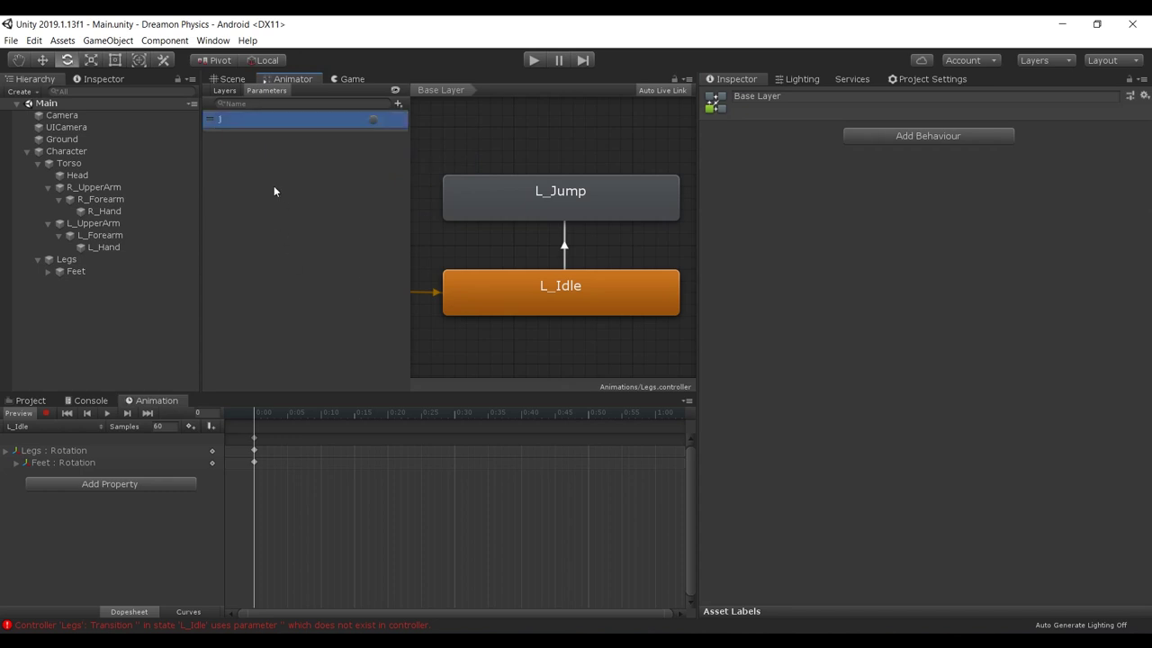
# Step: Set the L_Idle to L_Jump transition duration to 0 and open its exit time for editing
pyautogui.click(564, 245)
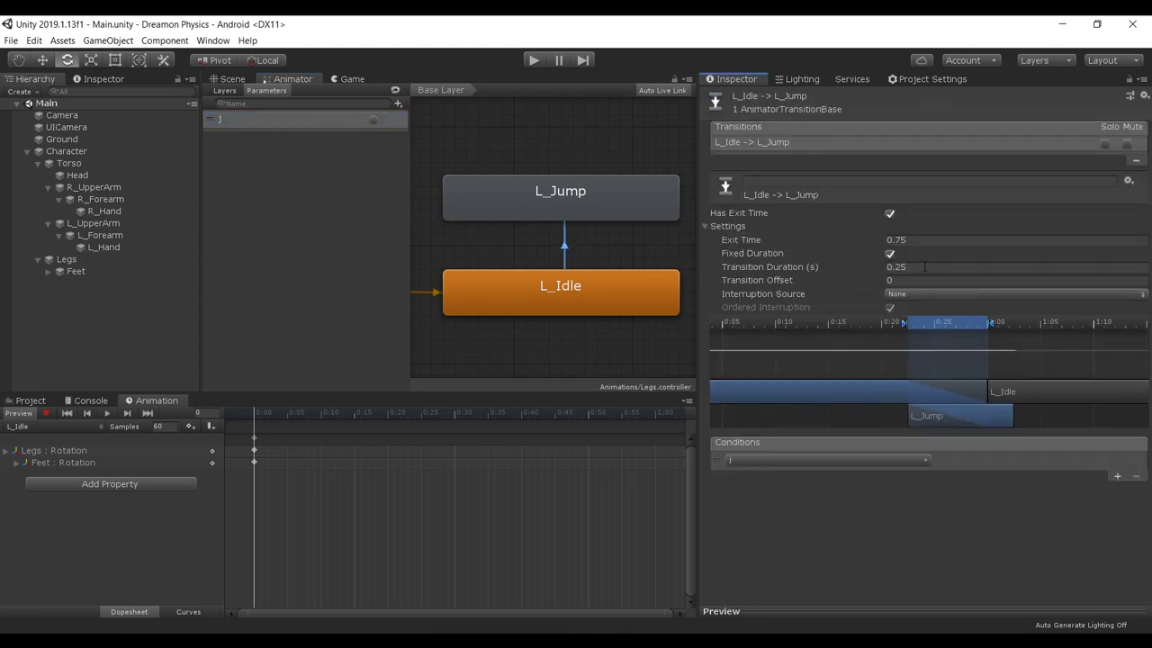
pyautogui.moveTo(924, 266); pyautogui.dragTo(760, 270)
pyautogui.write('0')
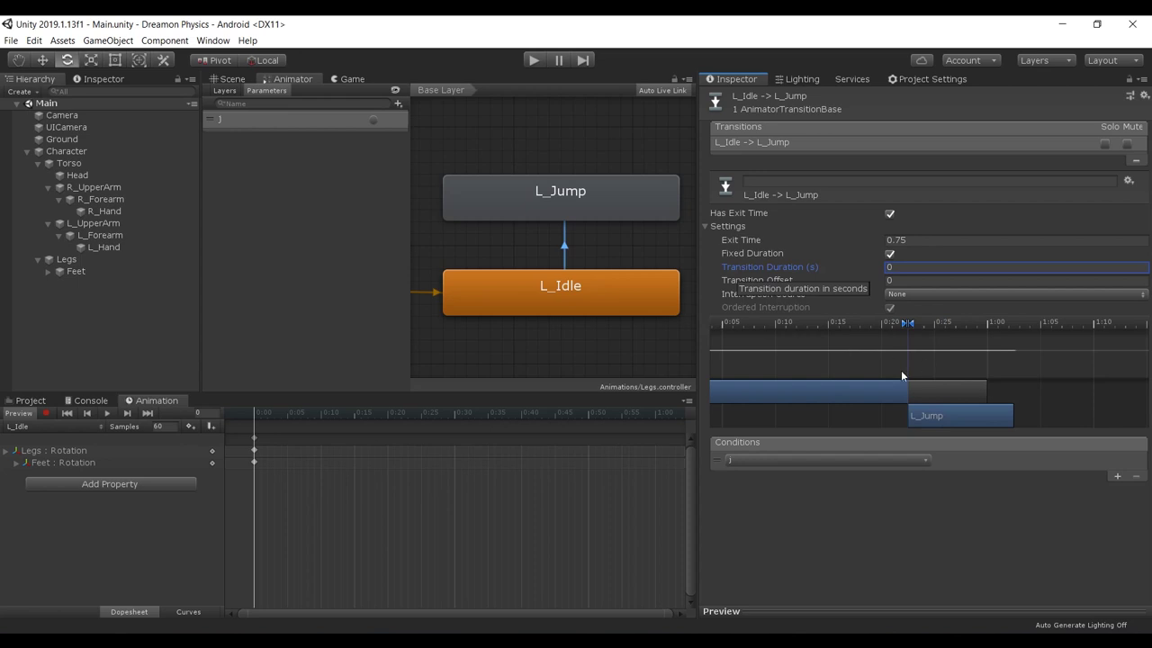
pyautogui.click(871, 337)
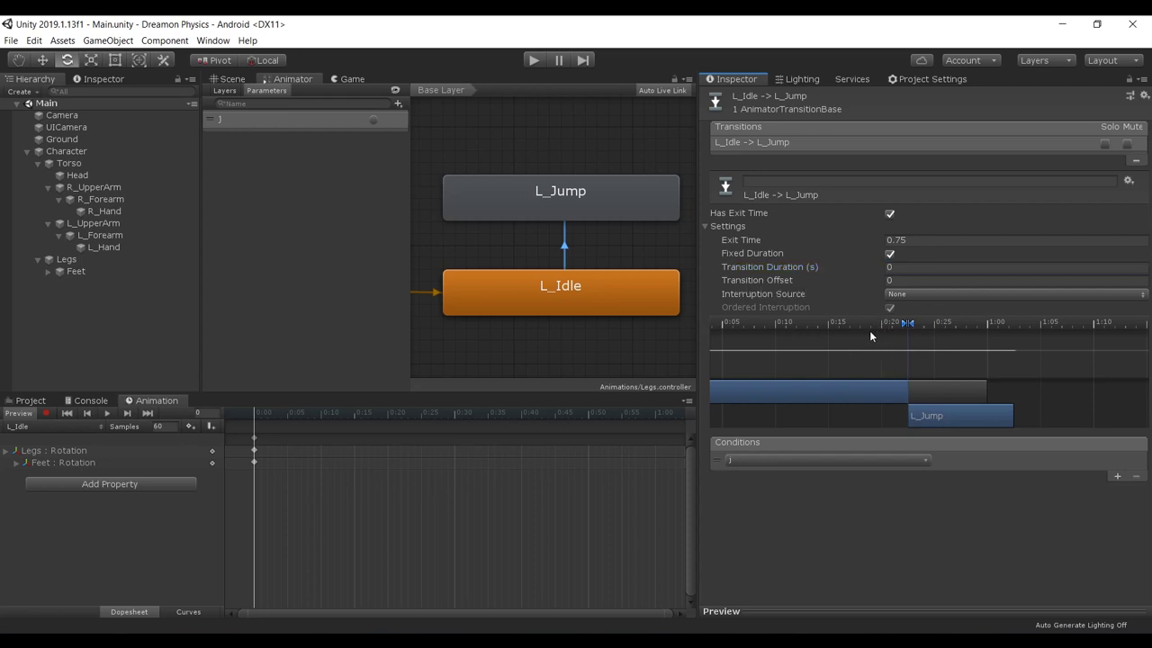
pyautogui.click(920, 239)
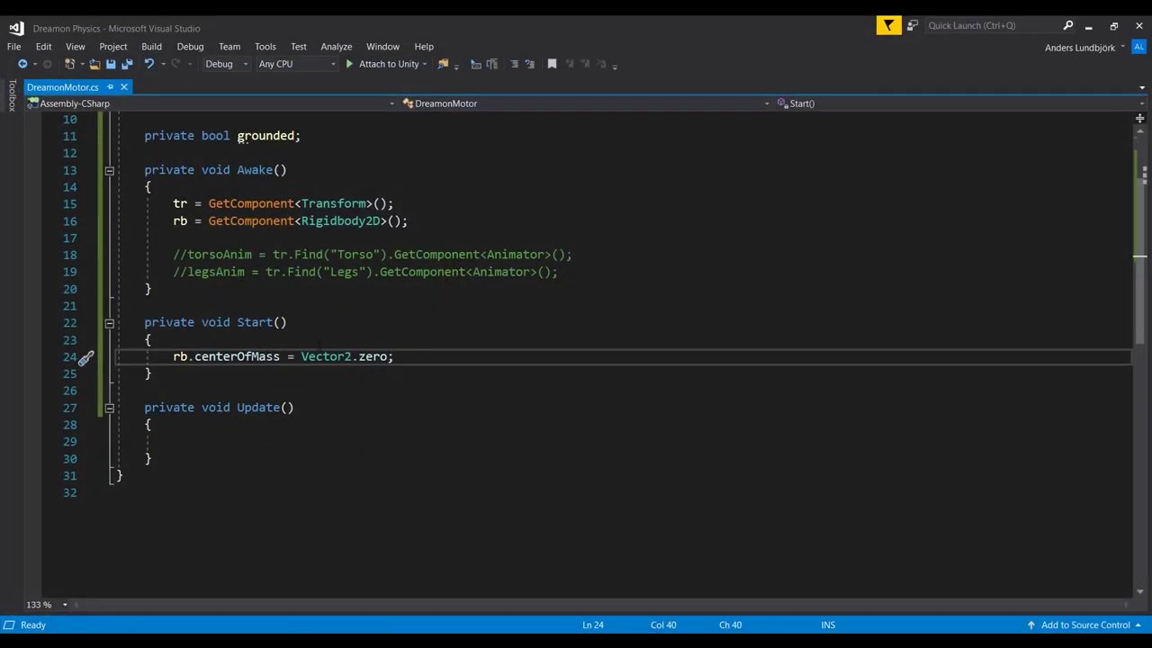
# Step: Uncomment the torsoAnim and legsAnim assignment lines in Awake and save the script
pyautogui.press('Up')
pyautogui.press('Up')
pyautogui.press('Up')
pyautogui.press('Up')
pyautogui.press('Up')
pyautogui.write('m')
pyautogui.press('BackSpace')
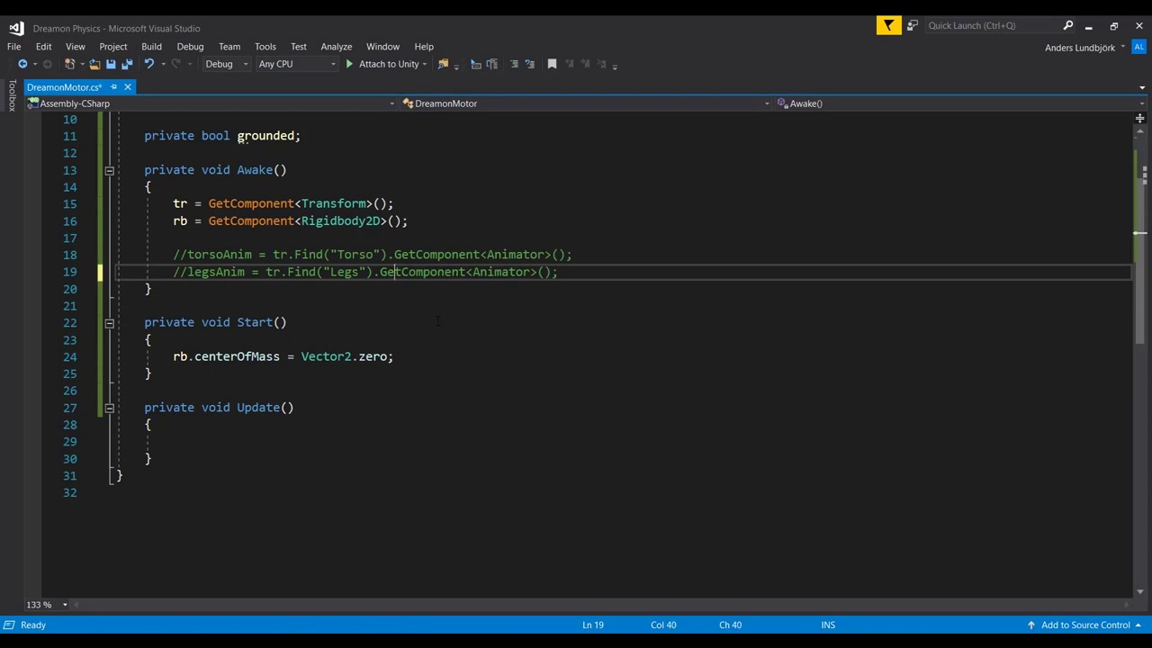
pyautogui.hotkey('shift', 'Up')
pyautogui.hotkey('ctrl', 'k')
pyautogui.hotkey('ctrl', 'u')
pyautogui.hotkey('ctrl', 's')
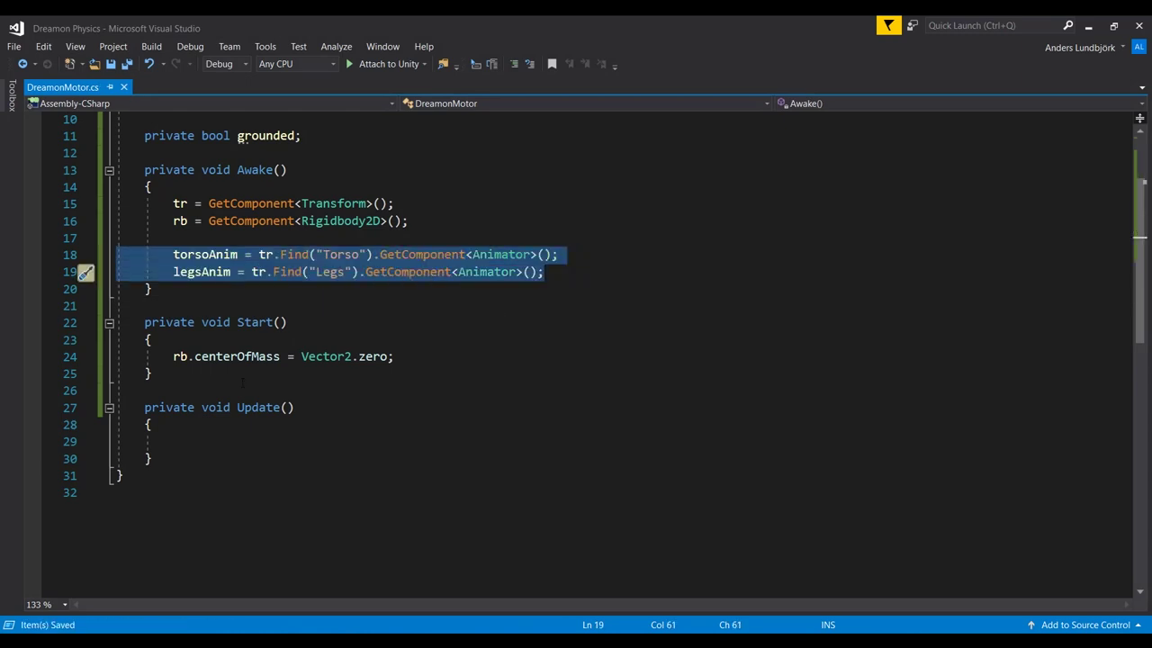
# Step: Add an empty private void Jump() method below Update
pyautogui.click(216, 407)
pyautogui.click(228, 441)
pyautogui.click(237, 457)
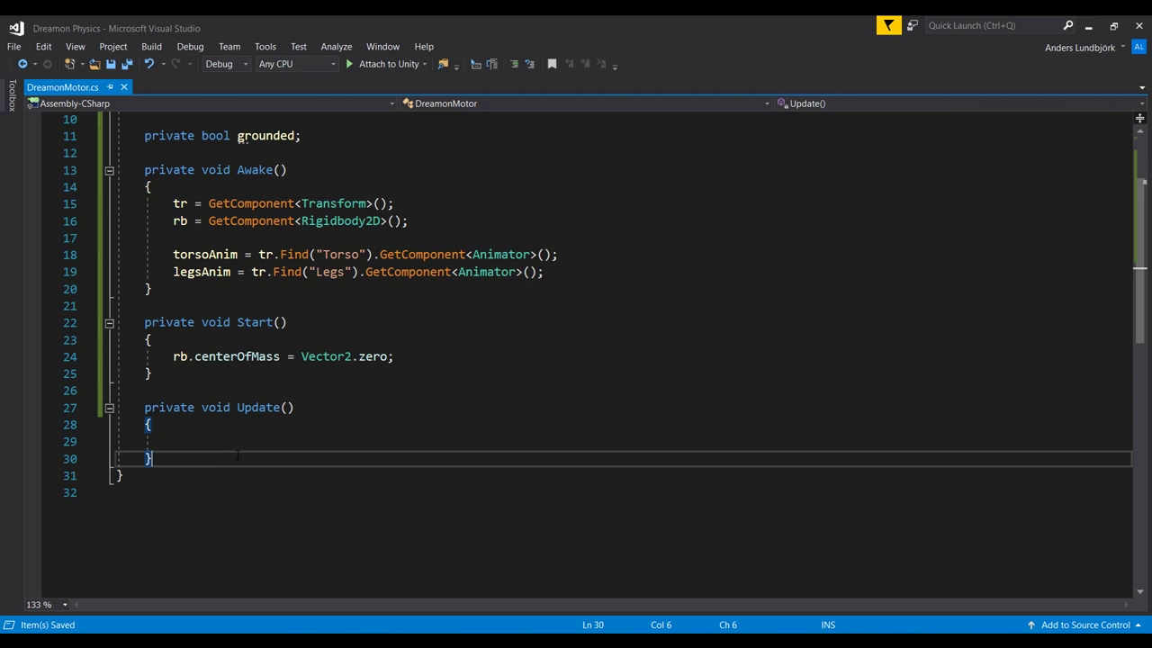
pyautogui.press('Return')
pyautogui.press('Return')
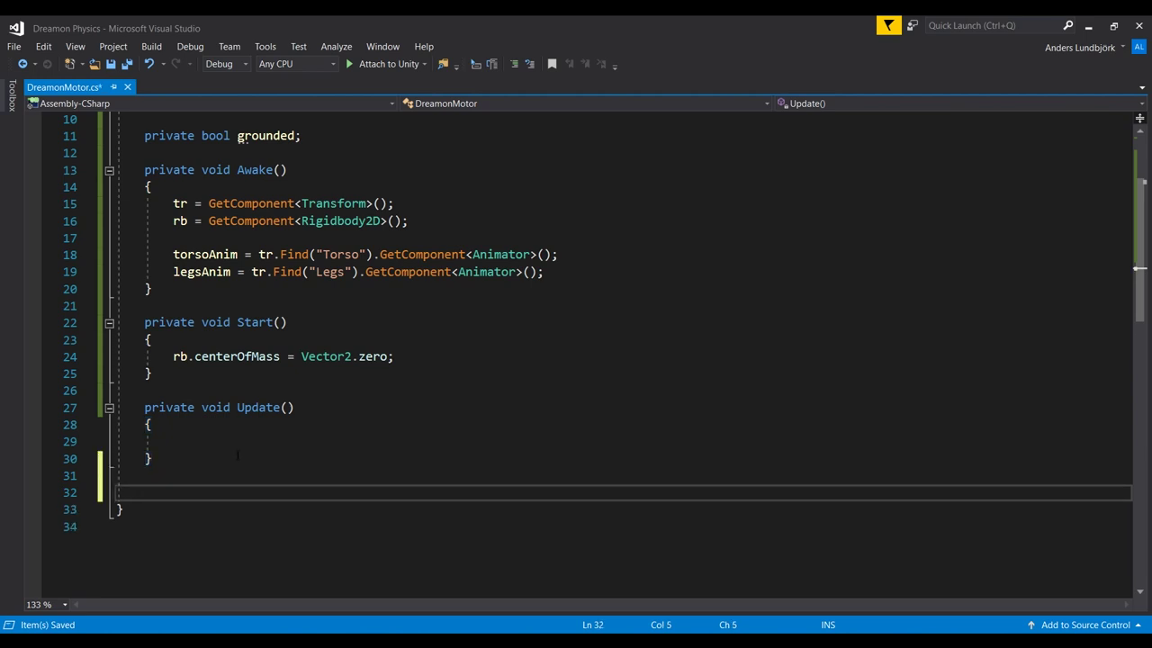
pyautogui.write('private void Jump()')
pyautogui.press('Return')
pyautogui.write('{')
pyautogui.press('Return')
pyautogui.press('Up')
pyautogui.press('Up')
pyautogui.press('End')
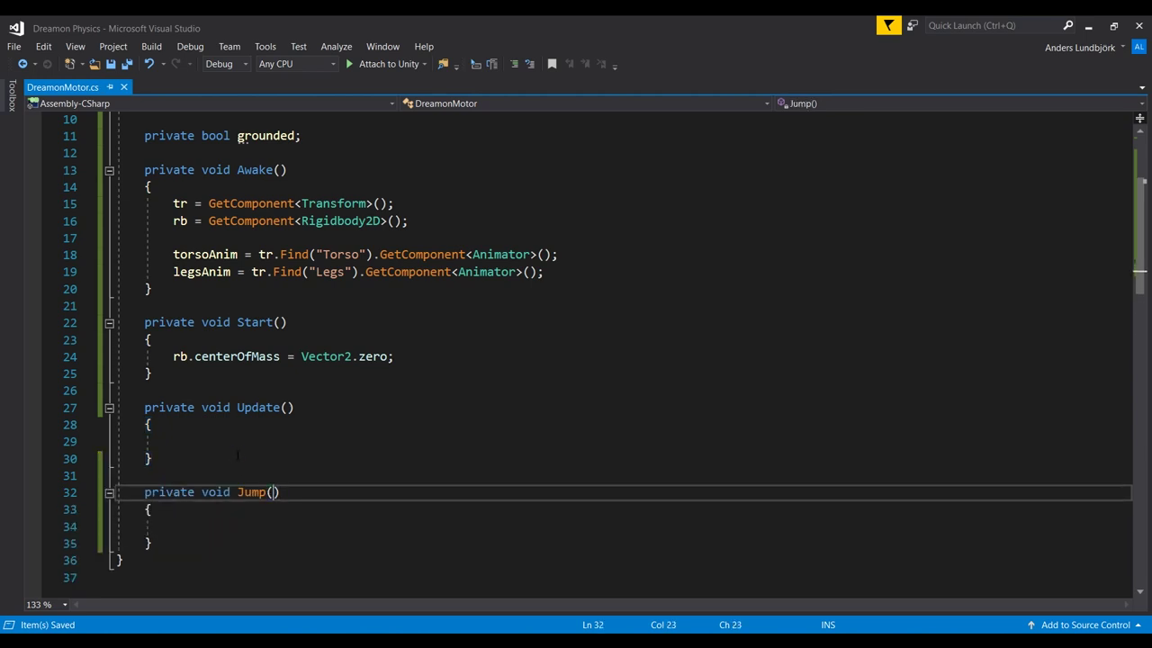
pyautogui.write('Ve')
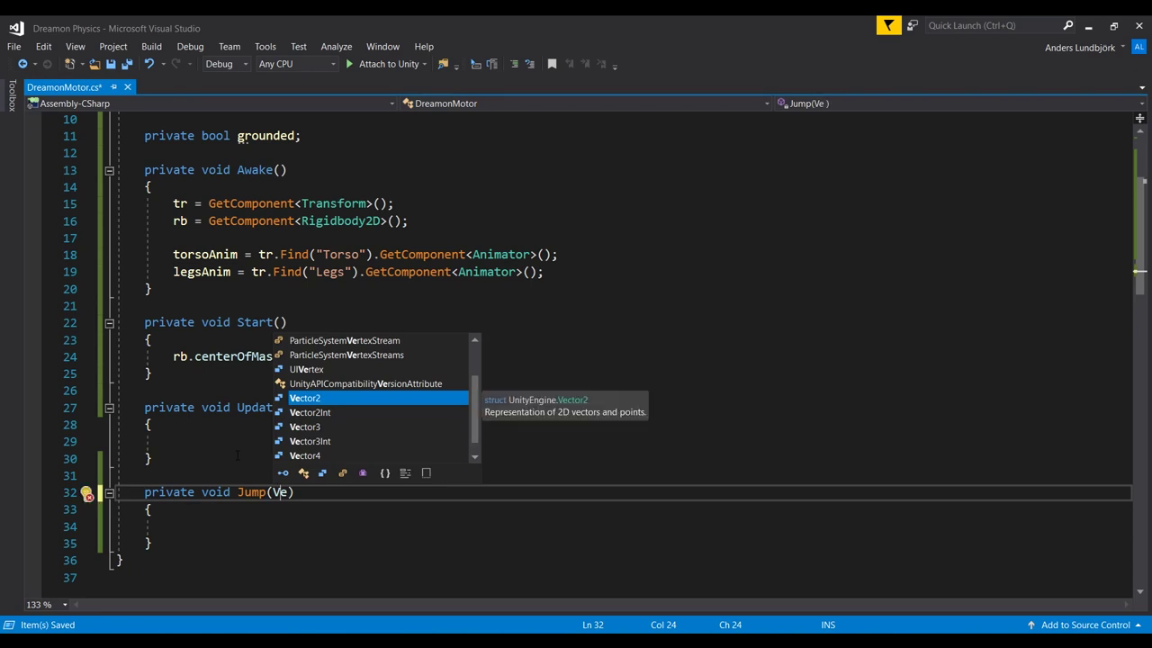
pyautogui.write('ctor2')
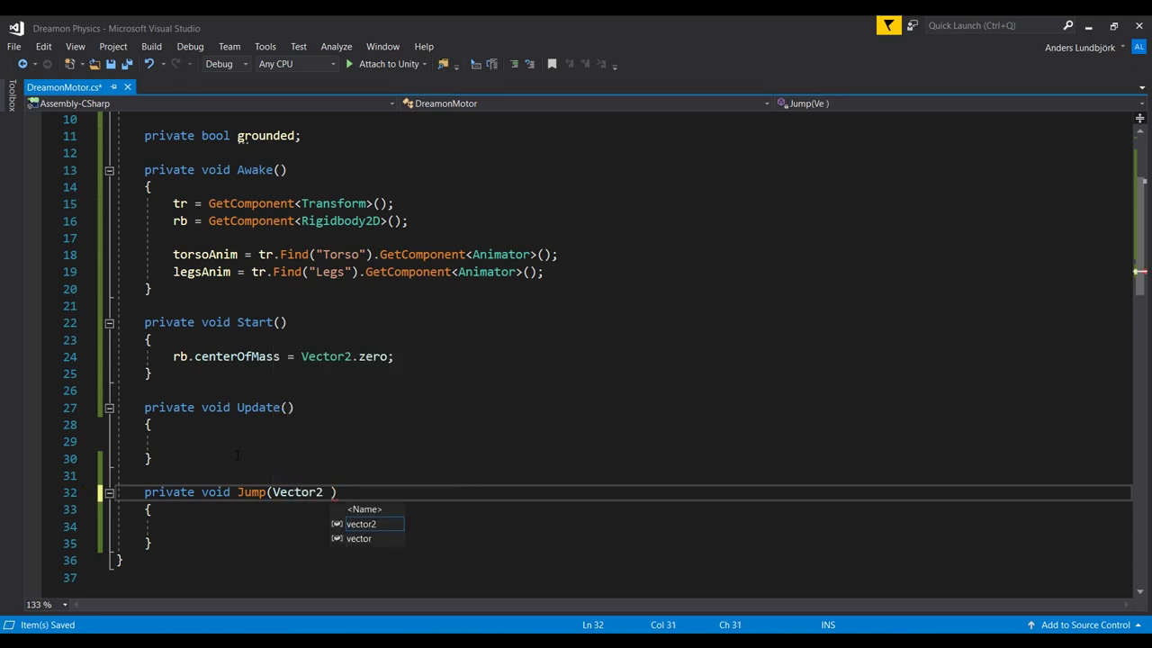
pyautogui.press('BackSpace')
pyautogui.hotkey('ctrl', 's')
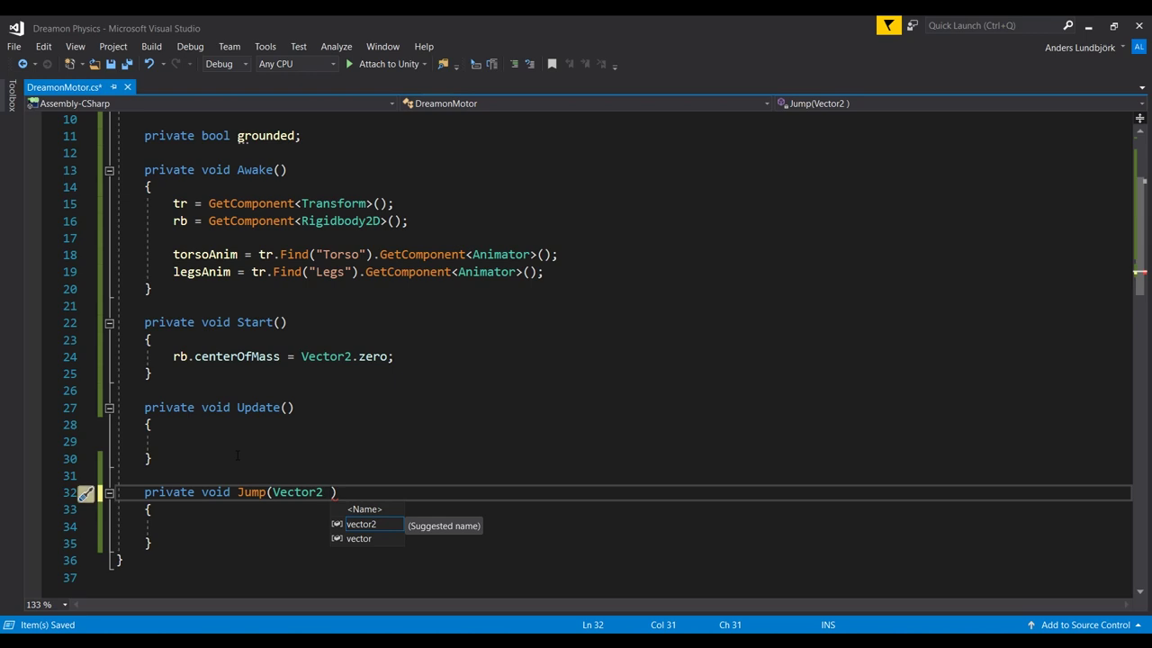
pyautogui.press('BackSpace')
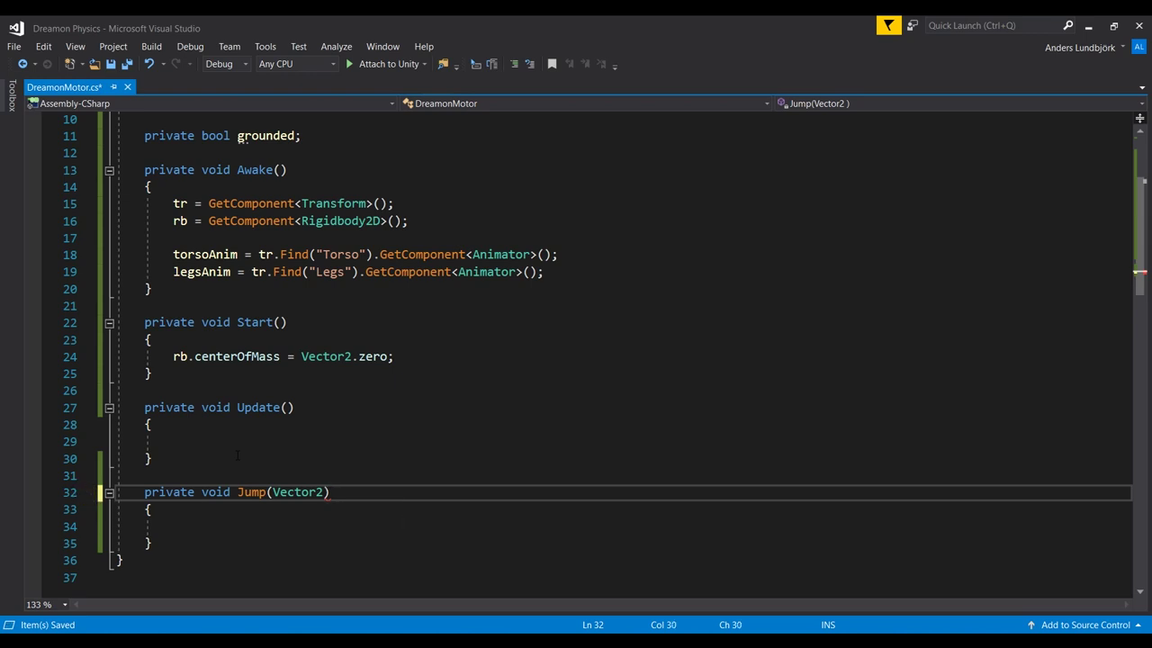
pyautogui.press('BackSpace')
# Step: Give Jump an int _dir parameter and declare a local Vector2 _jumpForce = jumpForce in its body
pyautogui.write('int _dir')
pyautogui.press('Down')
pyautogui.press('Down')
pyautogui.write('Vector2')
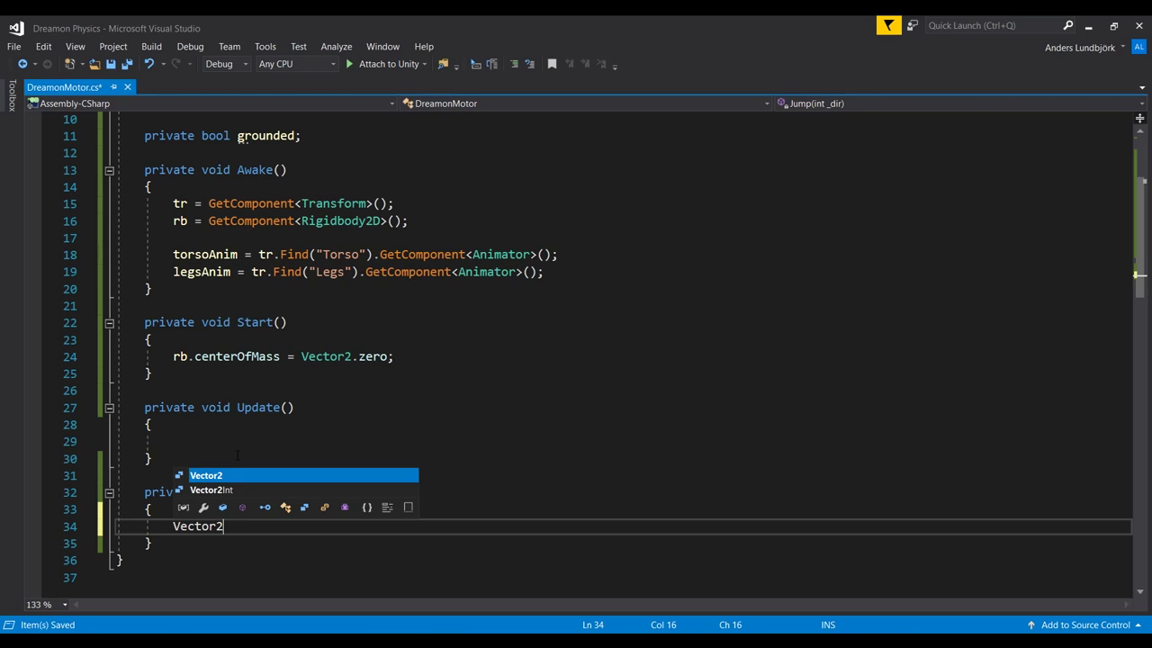
pyautogui.write(' _jump')
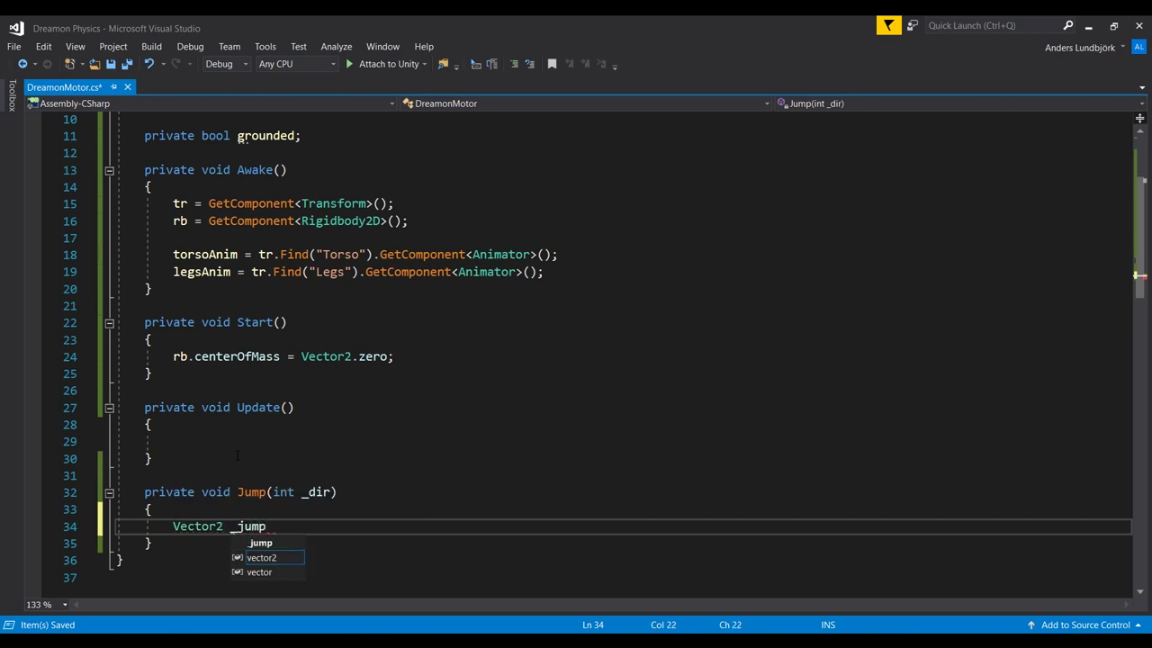
pyautogui.write('Force ;')
pyautogui.press('Left')
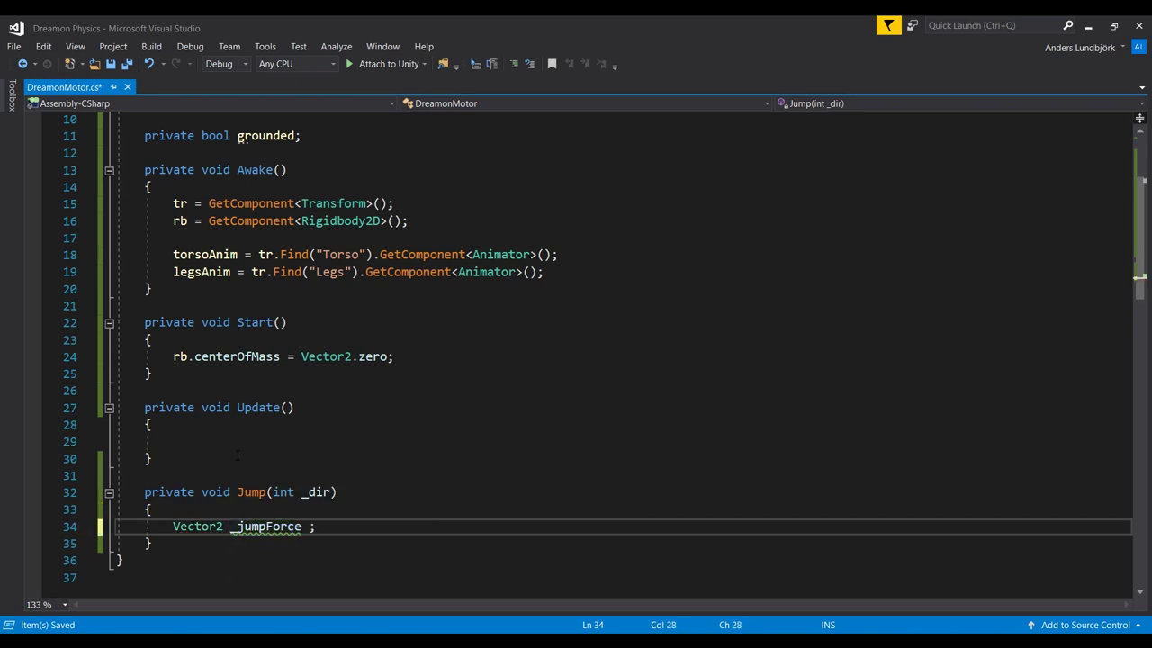
pyautogui.write('= jumpForce')
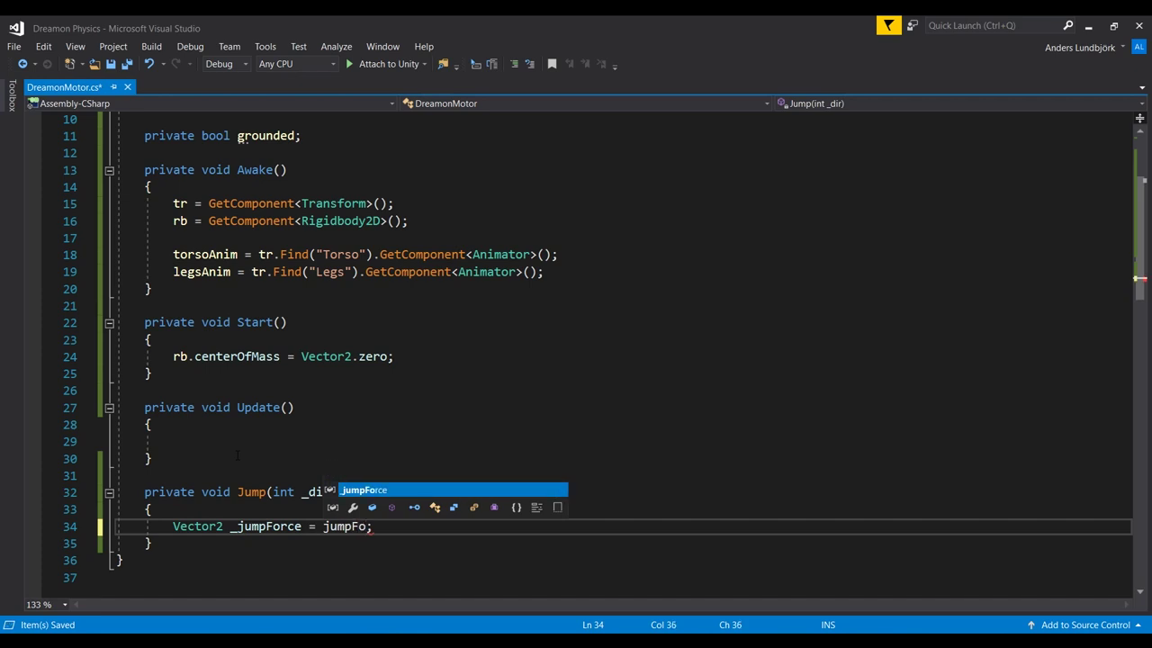
pyautogui.press('Escape')
# Step: Declare a private Vector2 field jumpForce = new Vector2(500f, 100f) above the grounded field and save the script
pyautogui.press('Up')
pyautogui.press('Up')
pyautogui.press('Up')
pyautogui.press('Up')
pyautogui.press('Up')
pyautogui.press('Up')
pyautogui.press('Up')
pyautogui.press('Up')
pyautogui.press('Up')
pyautogui.press('Up')
pyautogui.press('Up')
pyautogui.press('Up')
pyautogui.press('Up')
pyautogui.press('Up')
pyautogui.press('Up')
pyautogui.press('Up')
pyautogui.press('Up')
pyautogui.press('Up')
pyautogui.press('Up')
pyautogui.press('Up')
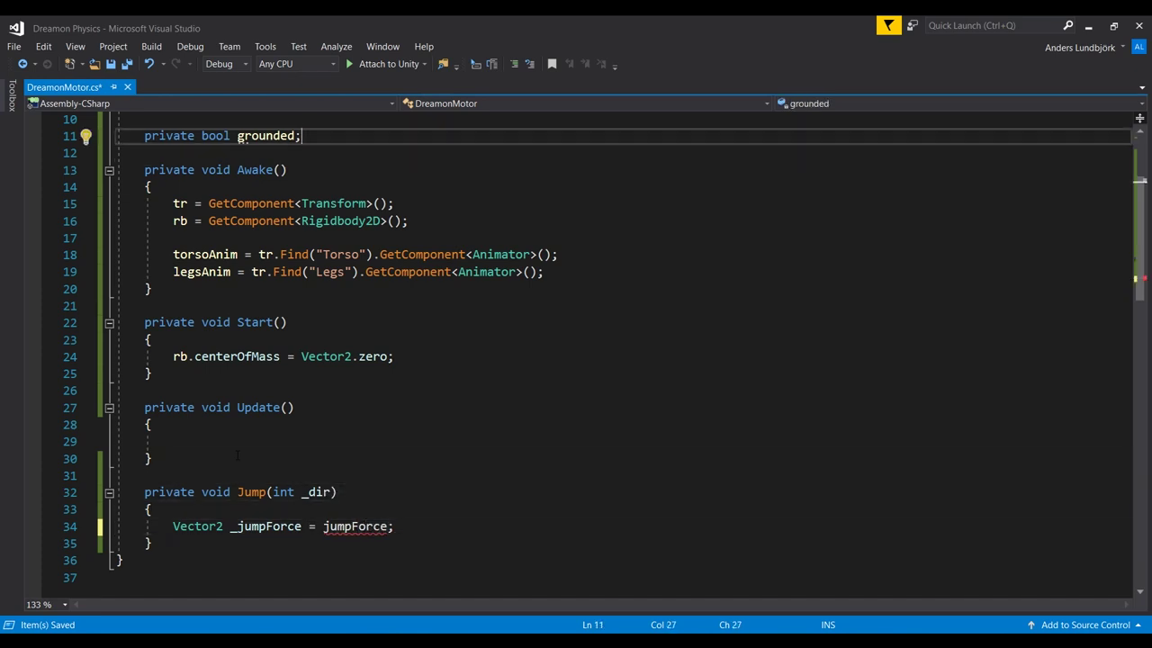
pyautogui.hotkey('ctrl', 'Return')
pyautogui.write('private Vector2 jumpFoce = new Vector2(500f, 100f)')
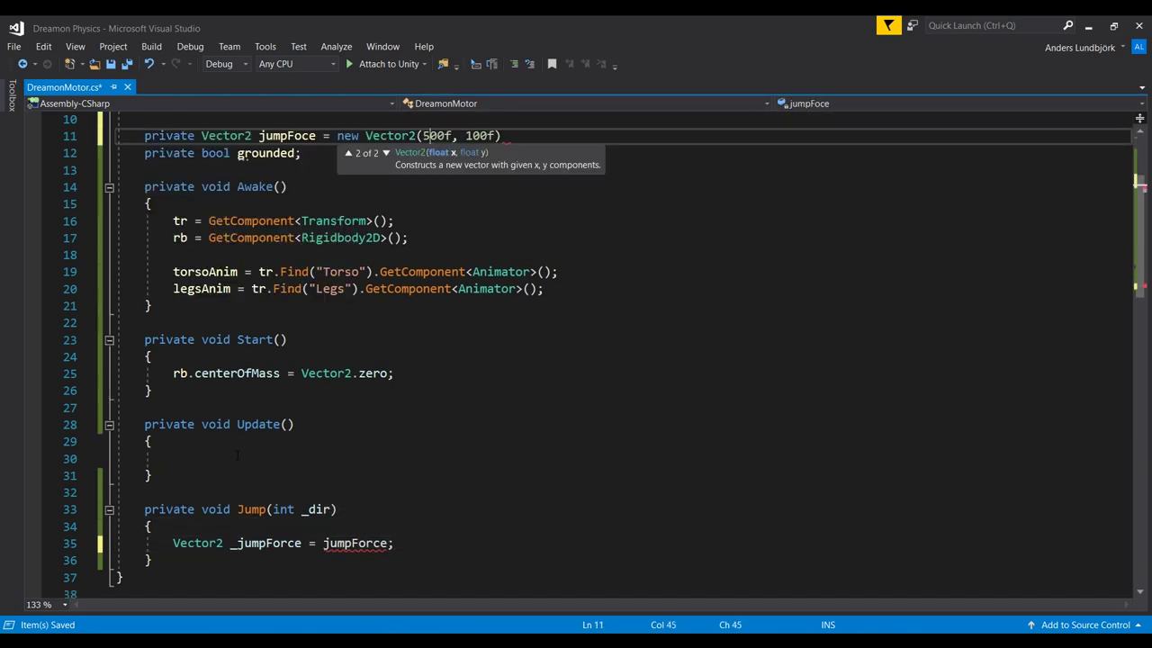
pyautogui.press('End')
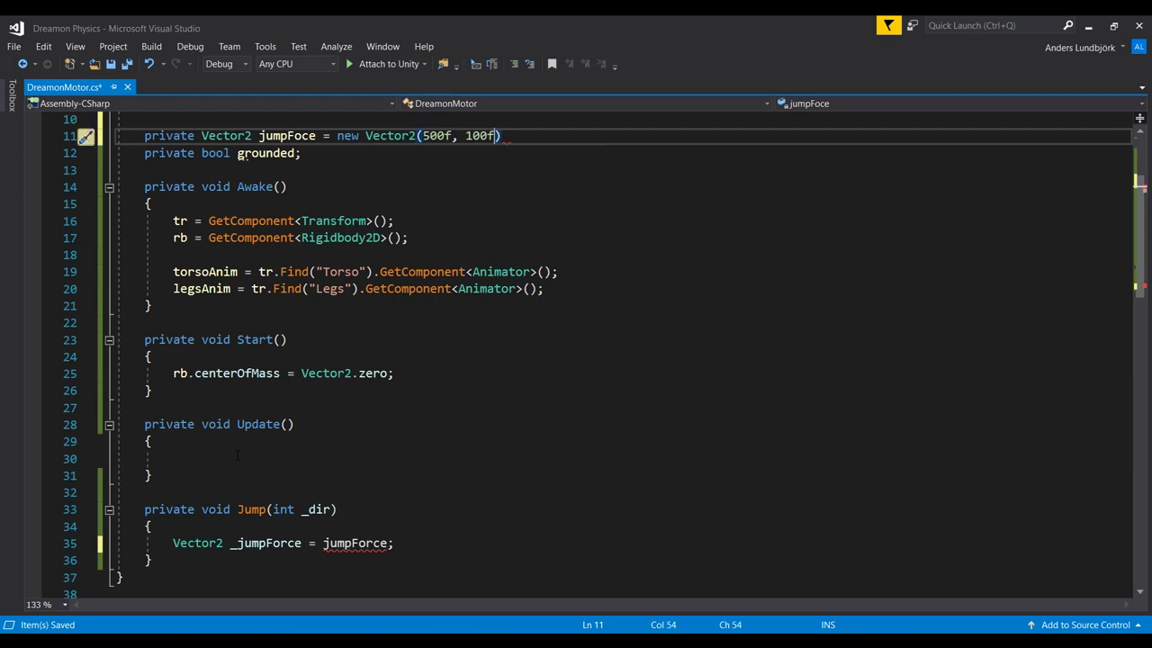
pyautogui.press('Left')
pyautogui.write(',')
pyautogui.press('BackSpace')
pyautogui.hotkey('ctrl', 's')
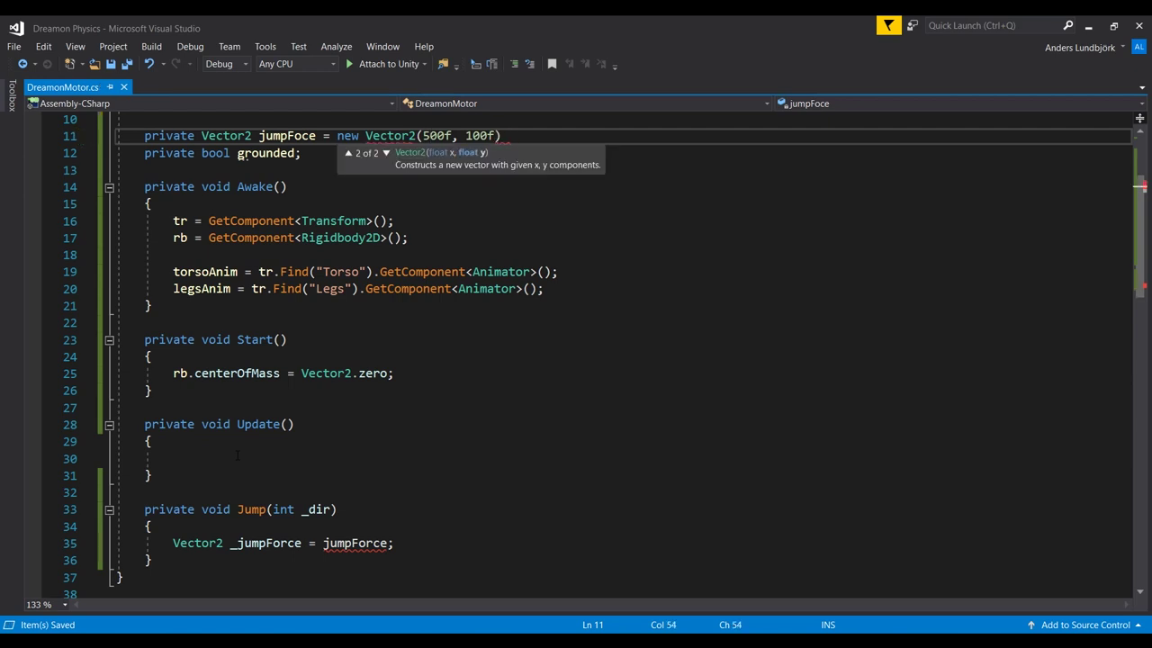
pyautogui.press('End')
pyautogui.write(';')
# Step: Multiply the local jump force's x component by the direction with _jumpForce.x *= _dir; in Jump
pyautogui.press('Down')
pyautogui.write('_jump')
pyautogui.write('Force')
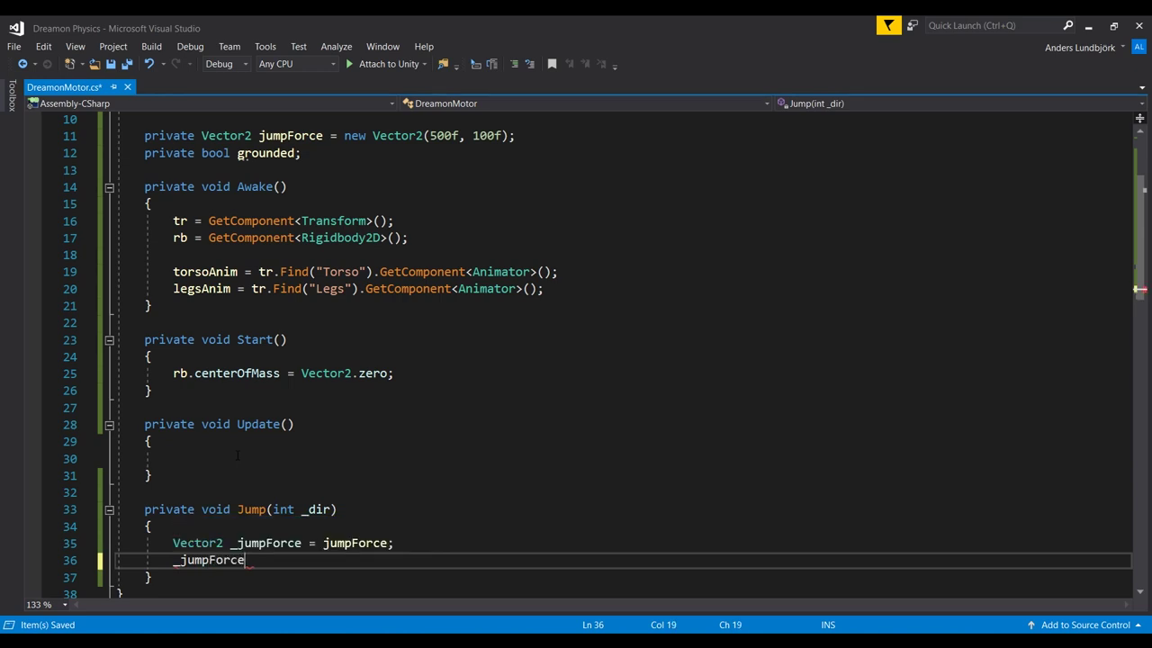
pyautogui.write('.x =_dir')
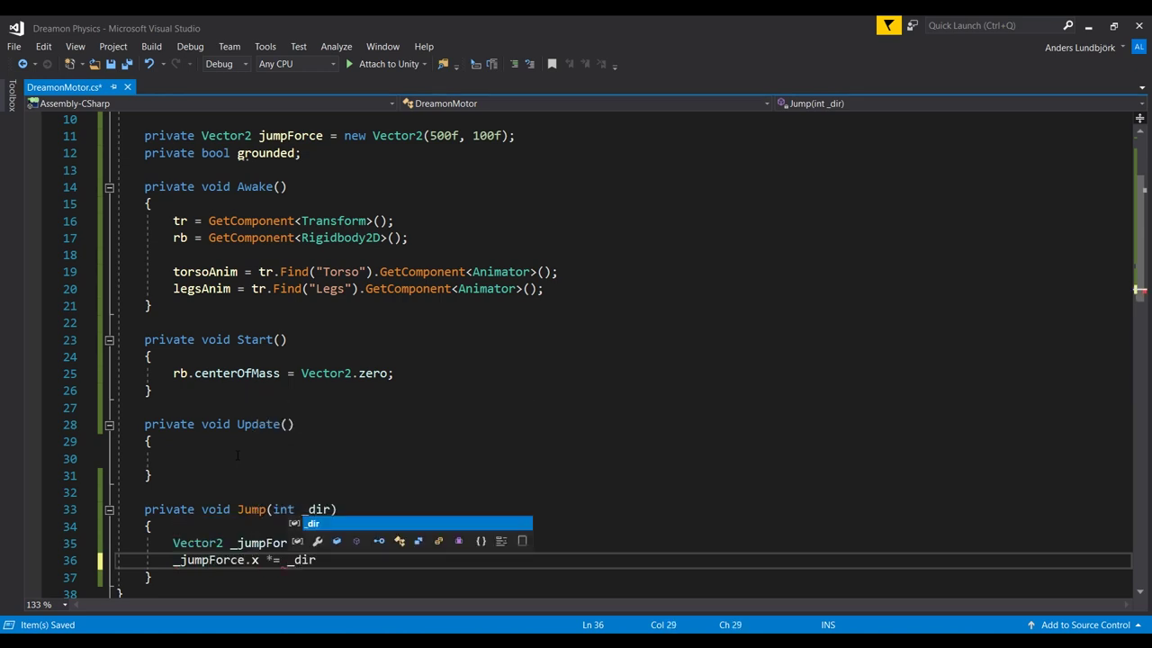
pyautogui.write(';')
# Step: Apply the force at the end of Jump with rb.AddForce(_jumpForce); and save the script
pyautogui.press('Return')
pyautogui.press('Return')
pyautogui.write('rb.AddForce(')
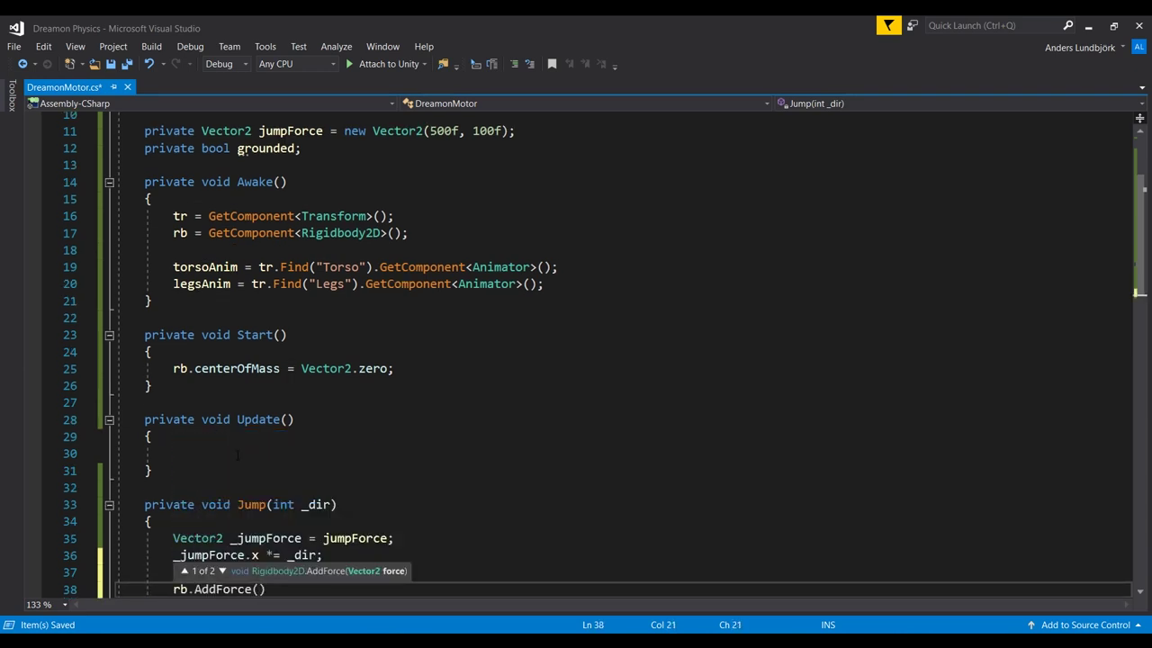
pyautogui.write('_jumpForce)')
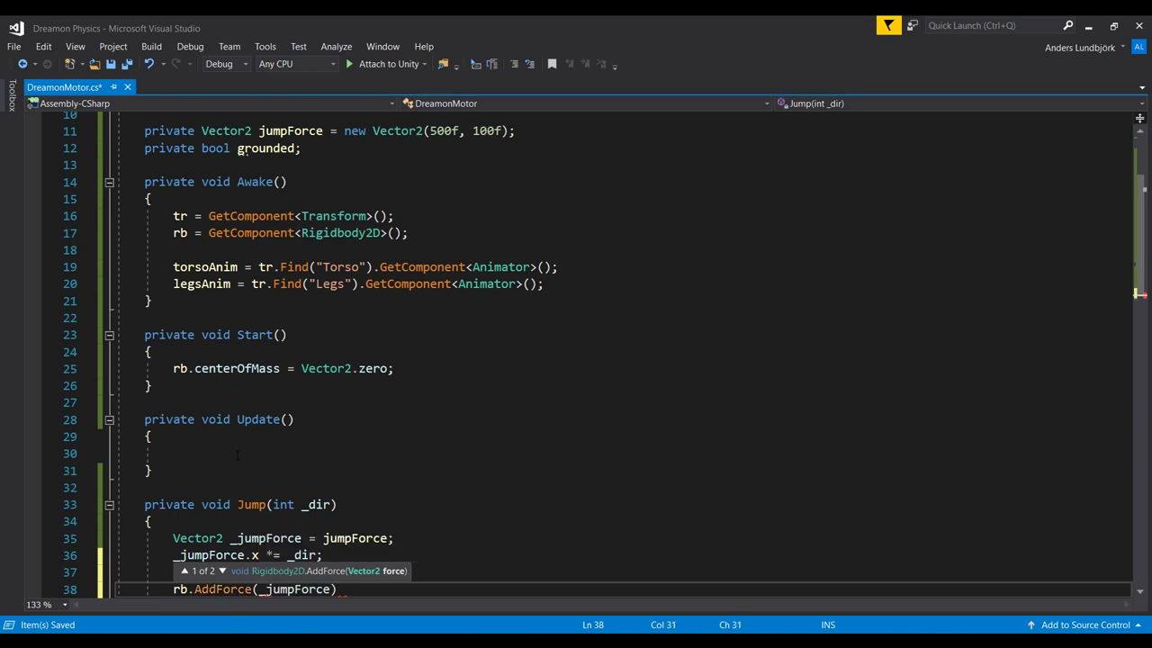
pyautogui.hotkey('ctrl', 's')
# Step: Add an if block to Update that checks Input.GetKeyDown(KeyCode.K)
pyautogui.press('Down')
pyautogui.press('Down')
pyautogui.press('Down')
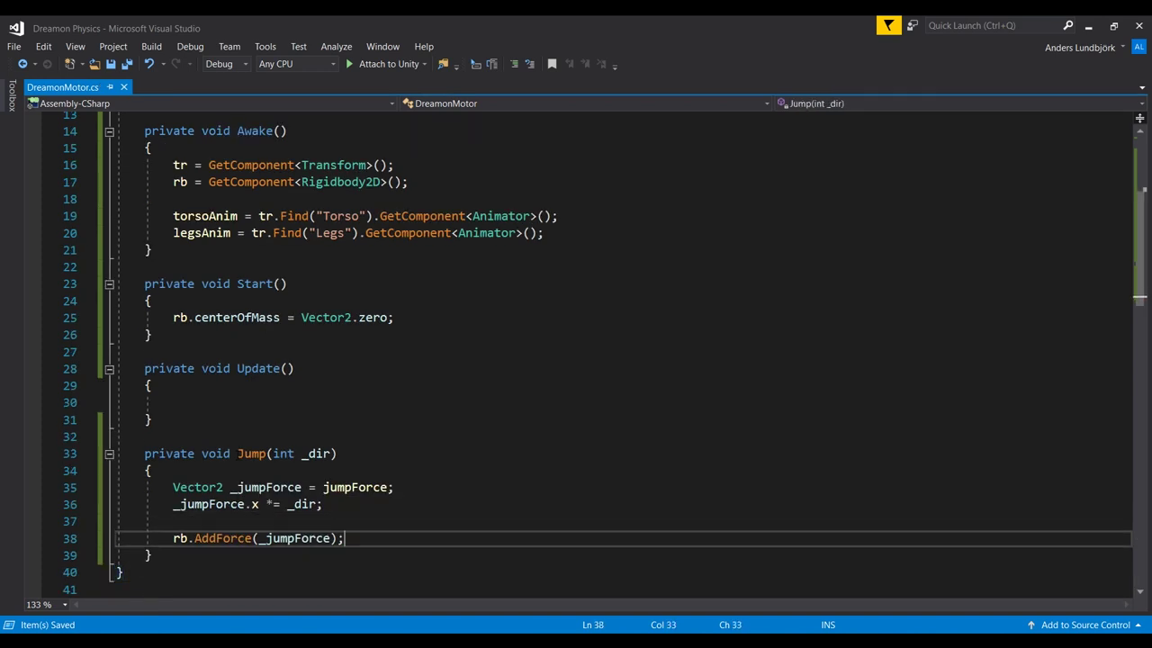
pyautogui.click(121, 573)
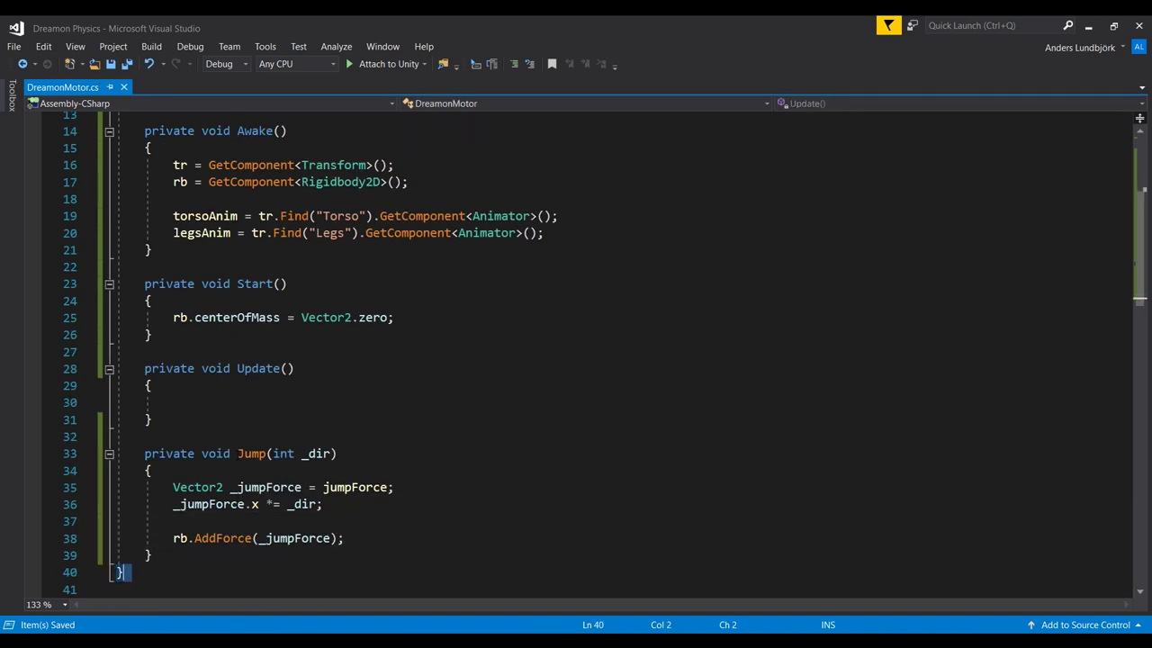
pyautogui.press('Up')
pyautogui.press('Up')
pyautogui.press('Up')
pyautogui.press('Up')
pyautogui.press('Up')
pyautogui.press('Up')
pyautogui.press('Up')
pyautogui.press('Up')
pyautogui.press('Up')
pyautogui.press('Up')
pyautogui.press('Up')
pyautogui.press('Up')
pyautogui.press('Up')
pyautogui.press('Up')
pyautogui.press('Up')
pyautogui.press('Up')
pyautogui.press('Up')
pyautogui.press('Up')
pyautogui.press('Up')
pyautogui.press('Down')
pyautogui.press('Down')
pyautogui.press('Down')
pyautogui.press('Down')
pyautogui.press('Down')
pyautogui.press('Down')
pyautogui.press('Down')
pyautogui.press('Down')
pyautogui.press('Down')
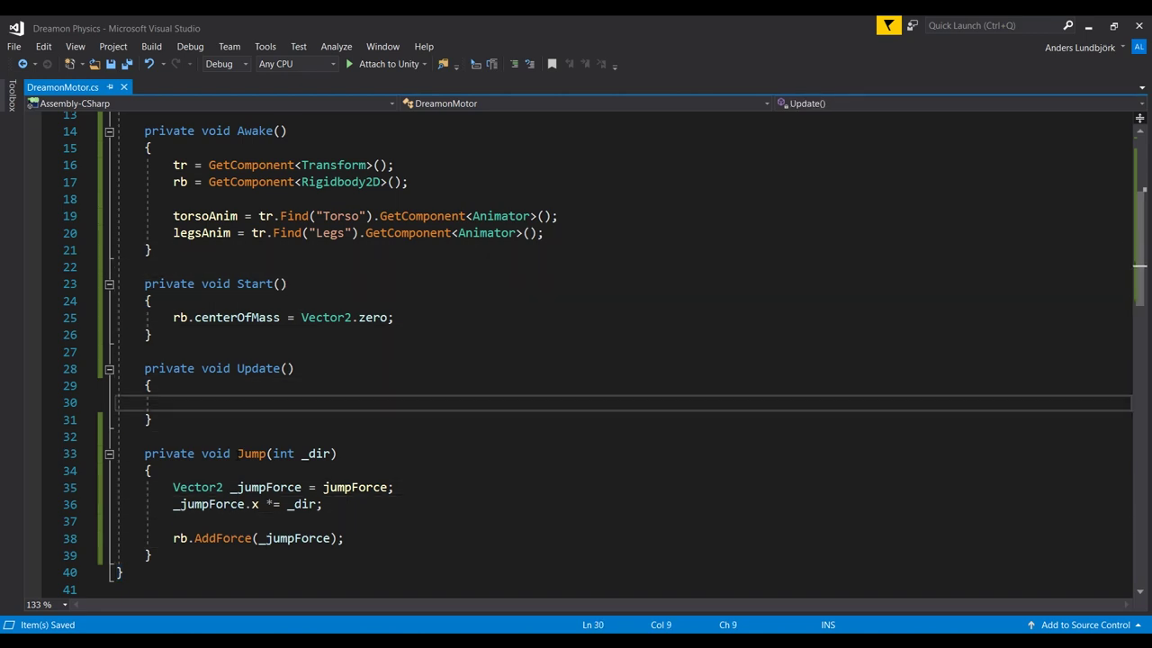
pyautogui.write('if(Input,')
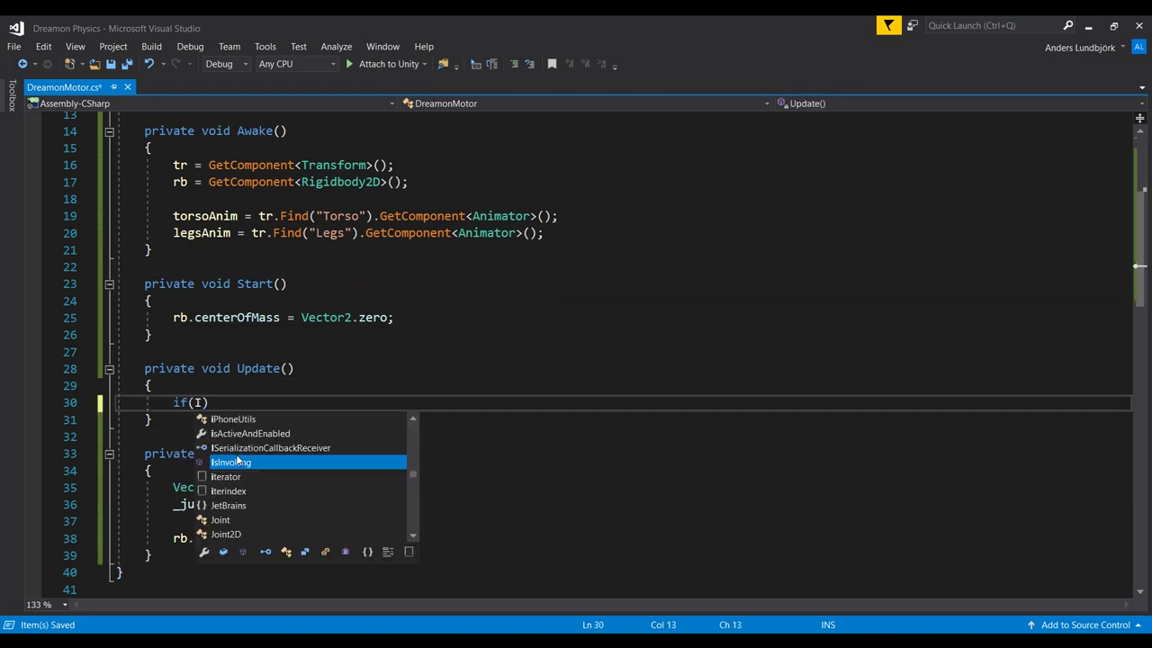
pyautogui.press('BackSpace')
pyautogui.write('.GetKey')
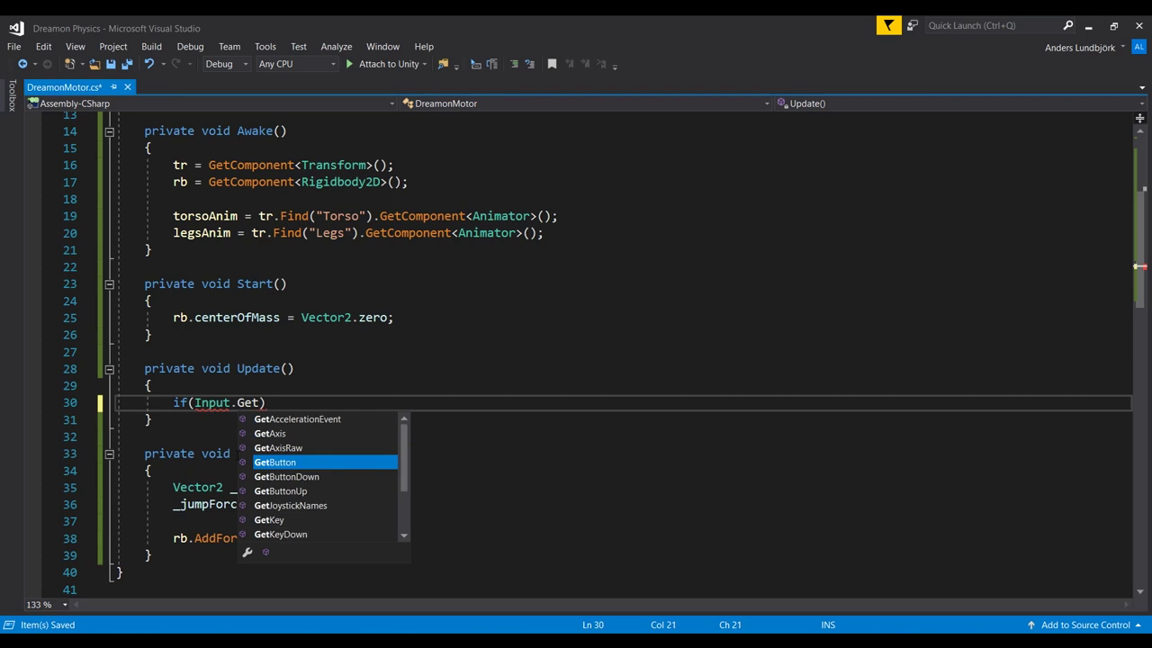
pyautogui.write('Down(key')
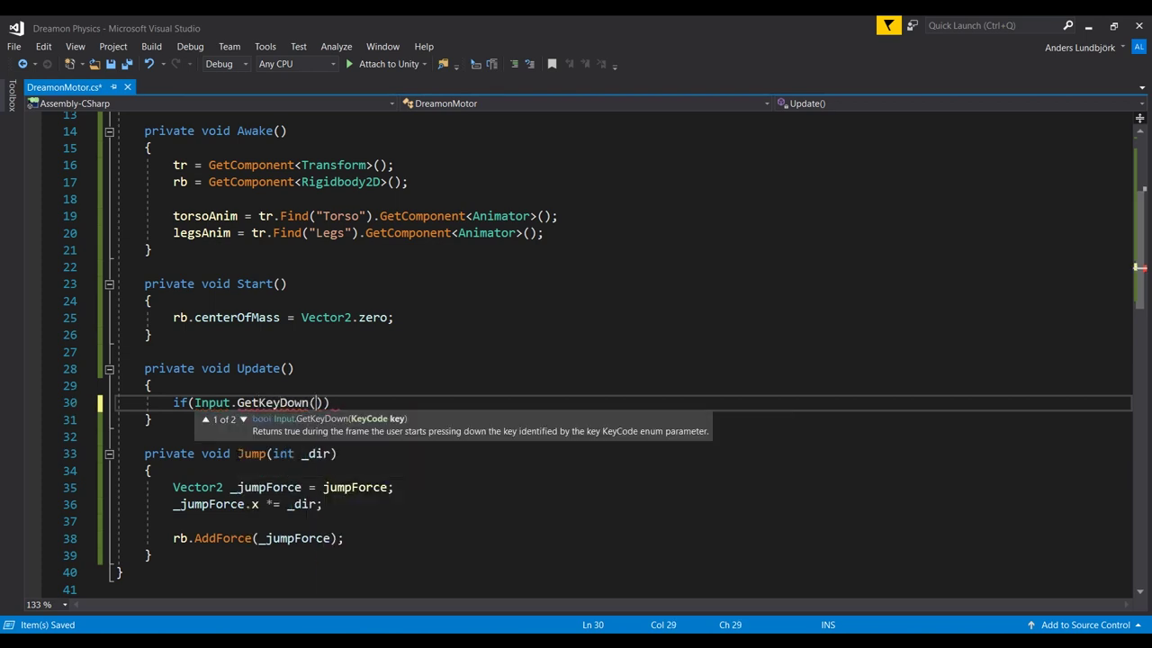
pyautogui.write('Code.K))')
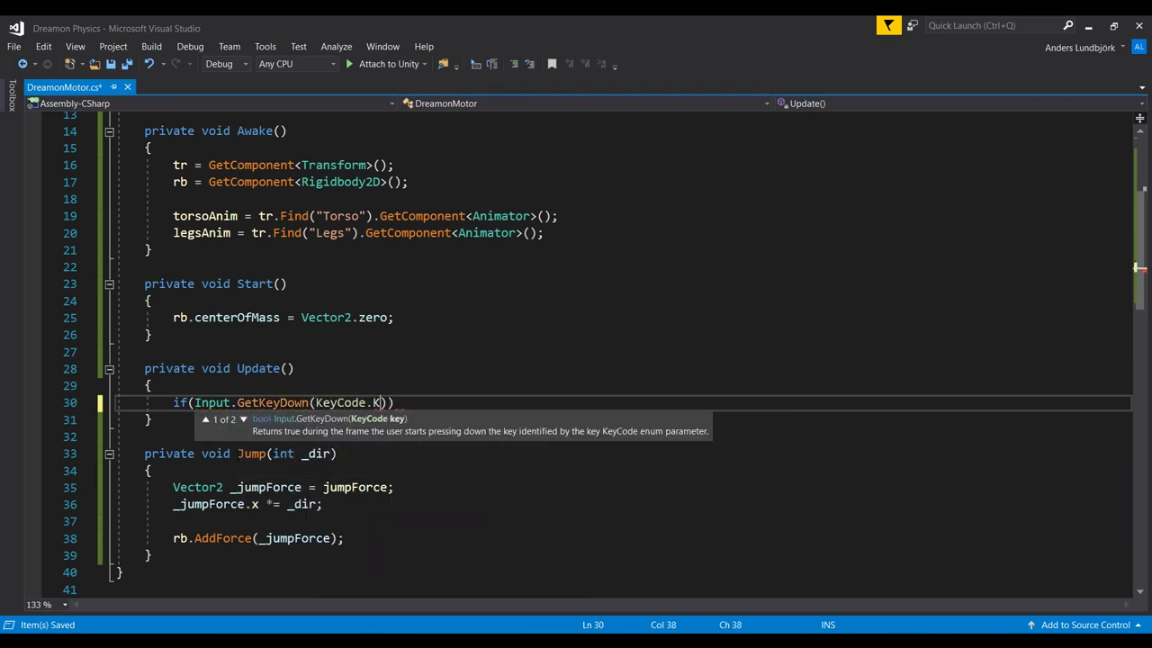
pyautogui.press('Return')
pyautogui.write('{')
pyautogui.press('Return')
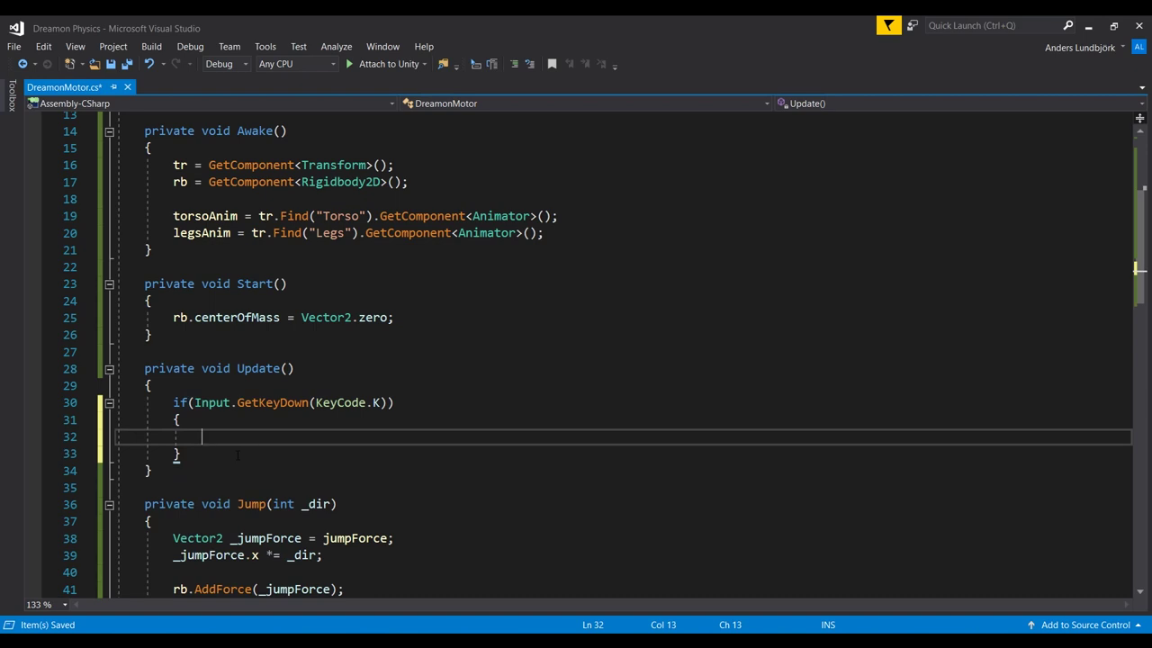
# Step: Call Jump(1) inside the K-key block in Update
pyautogui.write('Jump();')
pyautogui.hotkey('ctrl', 's')
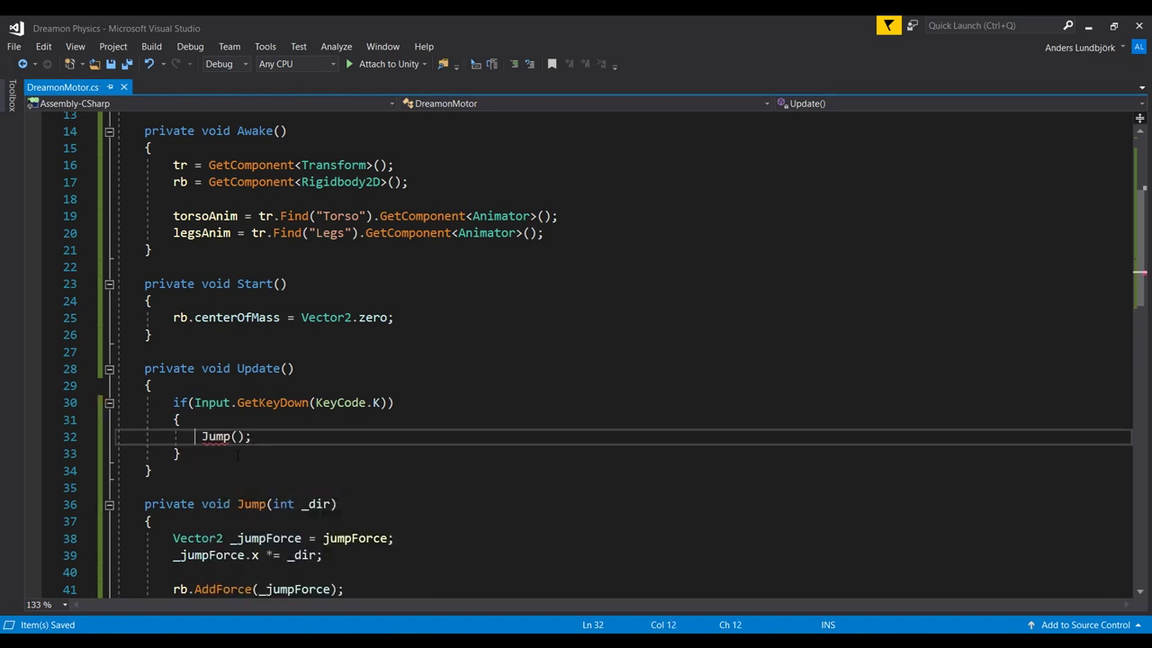
pyautogui.press('Right')
pyautogui.press('Right')
pyautogui.press('Right')
pyautogui.press('Right')
pyautogui.press('Right')
pyautogui.press('Right')
pyautogui.write('1')
# Step: Duplicate the K-key block below itself as an else if checking KeyCode.S and save the script
pyautogui.press('End')
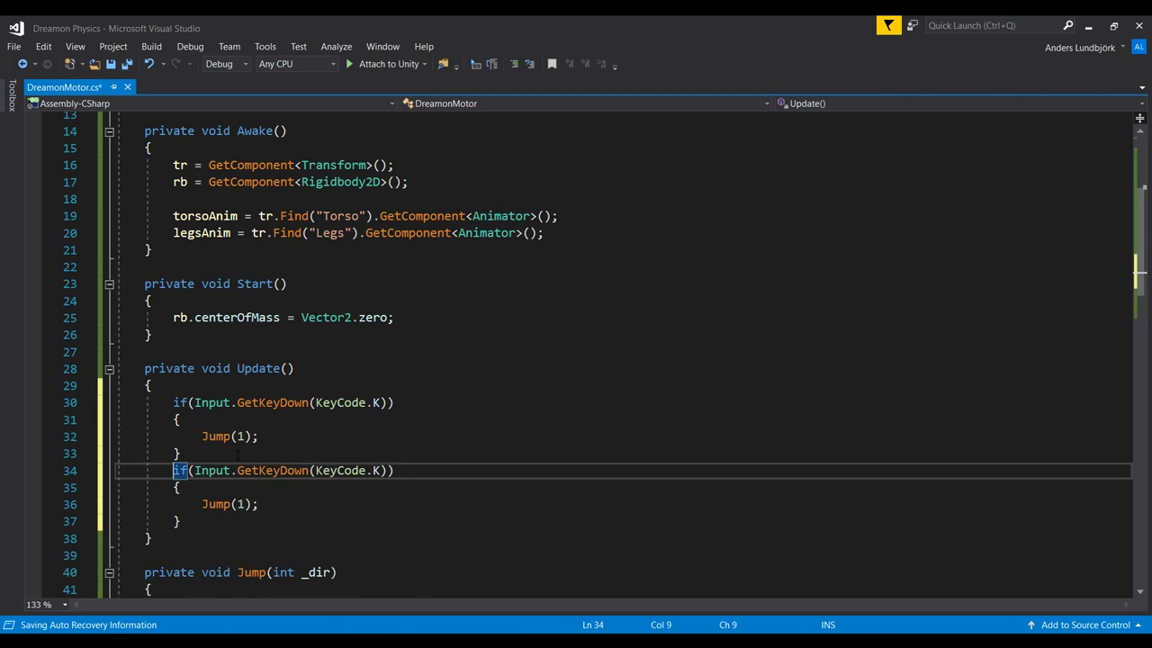
pyautogui.write('else')
pyautogui.press('Left')
pyautogui.press('Left')
pyautogui.press('BackSpace')
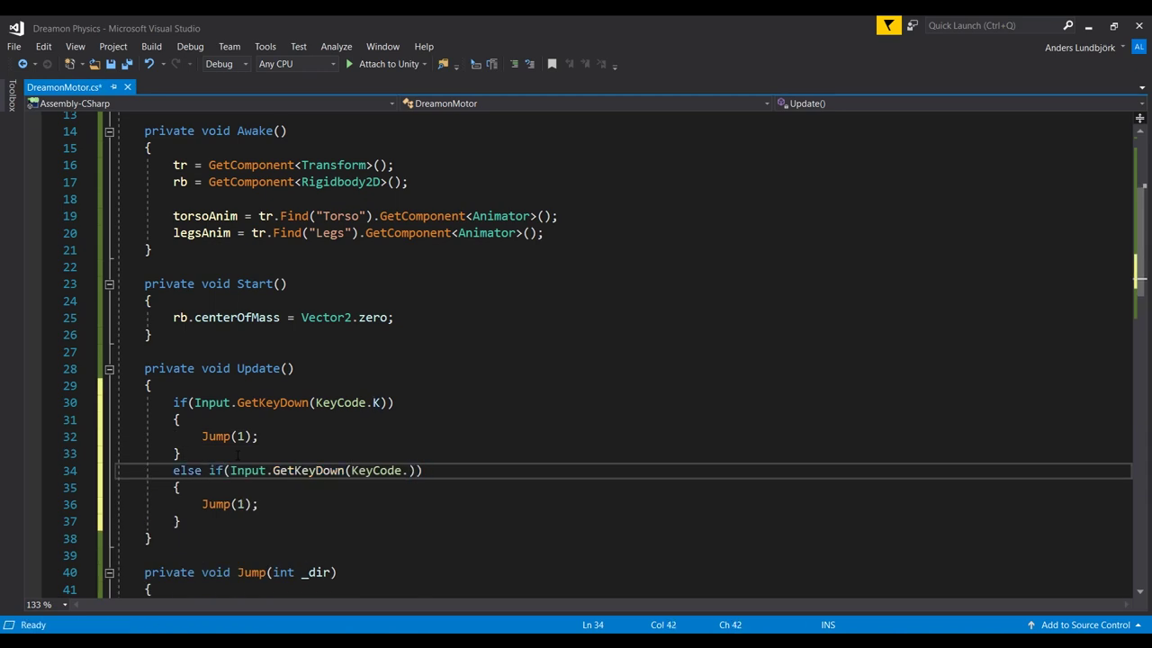
pyautogui.write('S')
pyautogui.hotkey('ctrl', 's')
# Step: Change the Jump call in the S-key branch to Jump(-1)
pyautogui.press('Down')
pyautogui.press('Down')
pyautogui.press('Left')
pyautogui.press('Left')
pyautogui.press('Left')
pyautogui.write('-')
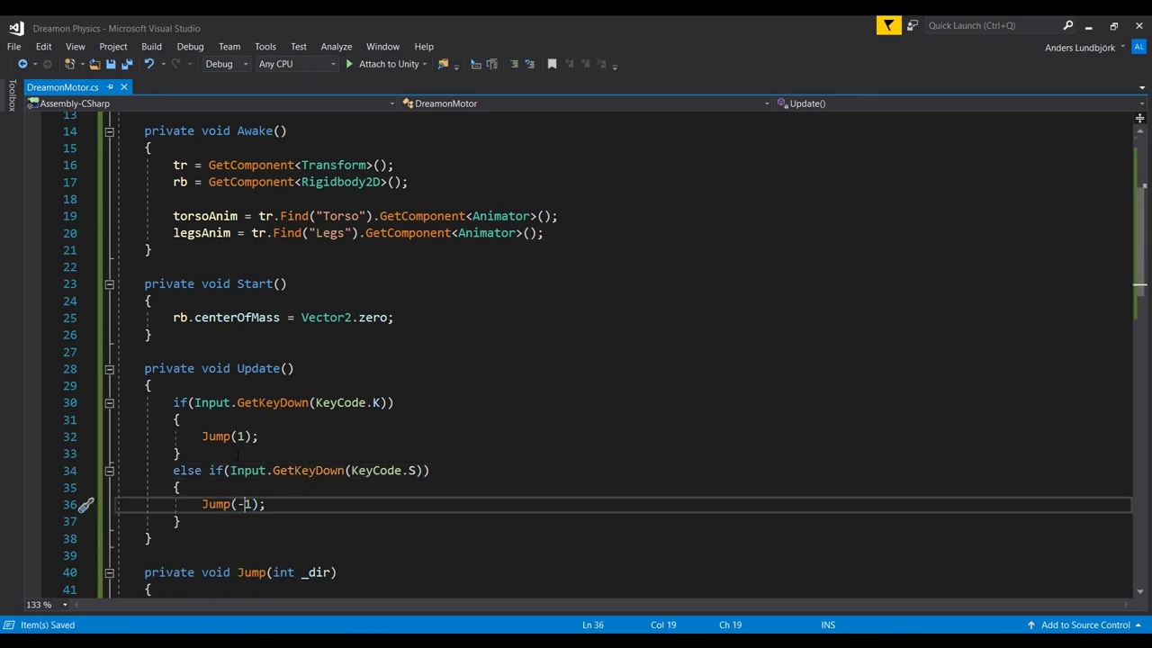
# Step: Add legsAnim.SetTrigger("j"); after the AddForce call in the Jump method and save the script
pyautogui.scroll(-6, 449, 381)
pyautogui.click(449, 374)
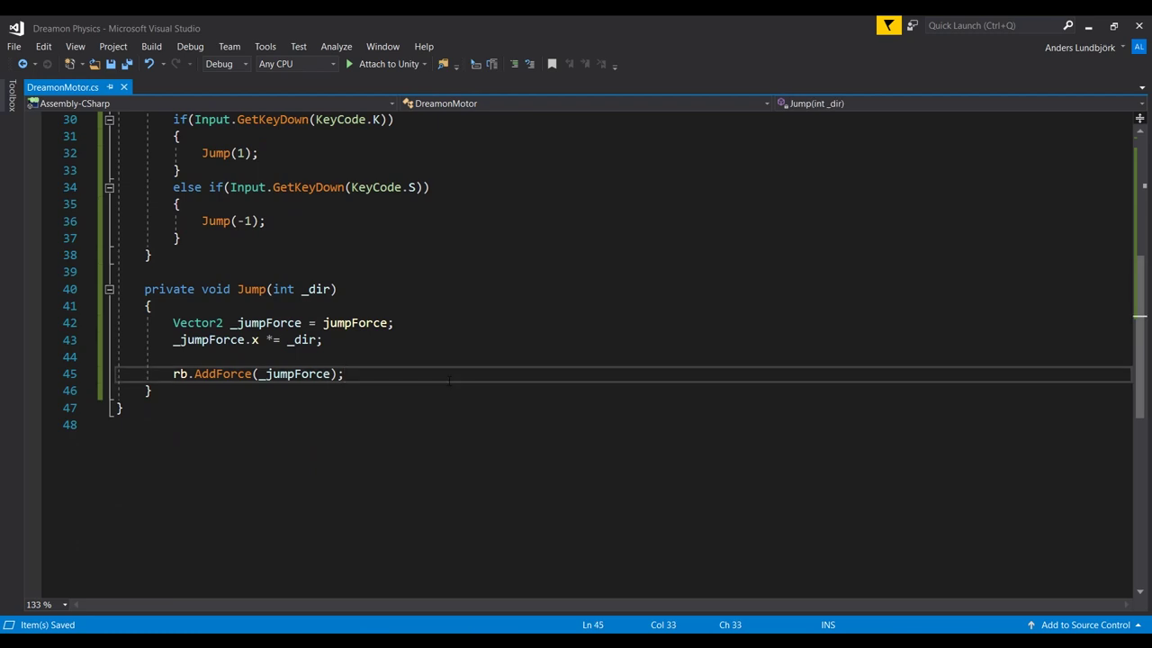
pyautogui.press('Return')
pyautogui.press('Return')
pyautogui.write('legsAnim')
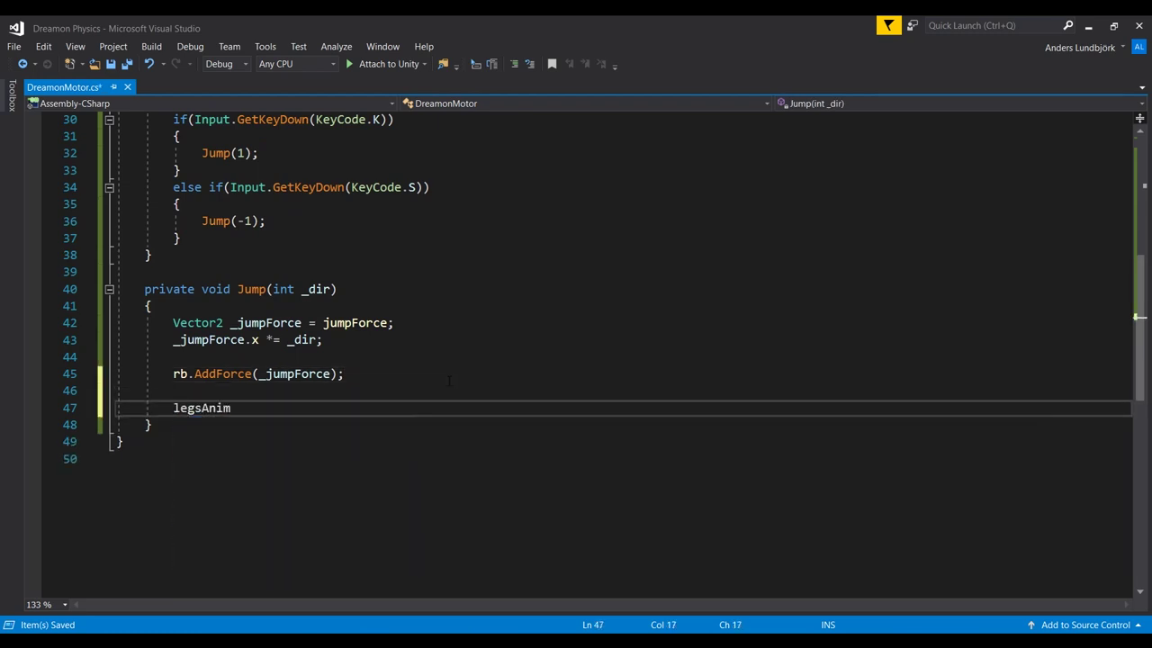
pyautogui.write('.SetTrigger')
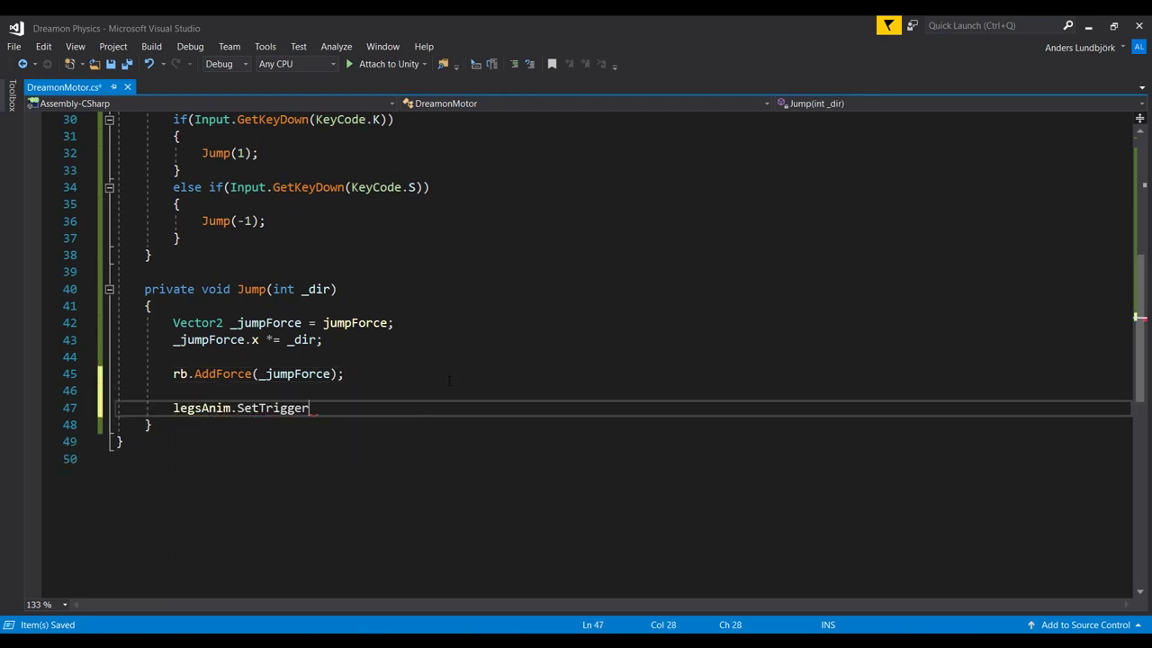
pyautogui.write('("j);')
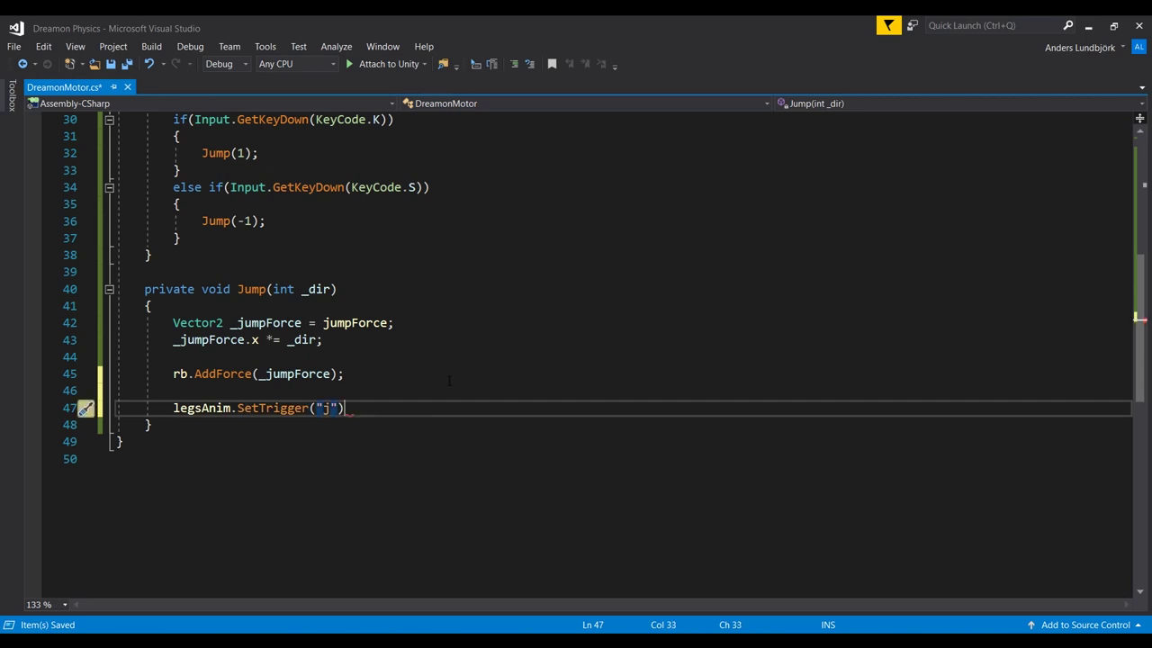
pyautogui.hotkey('ctrl', 's')
# Step: Switch to Unity, play-test the character's movement, and stop the game
pyautogui.hotkey('alt', 'Tab')
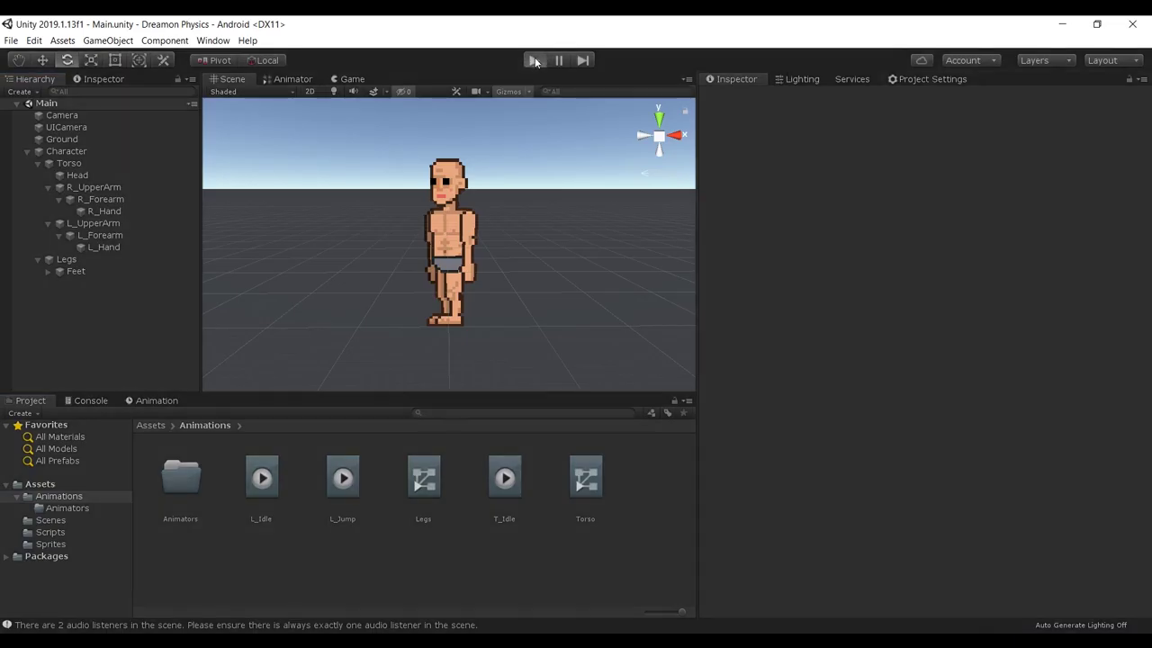
pyautogui.click(535, 59)
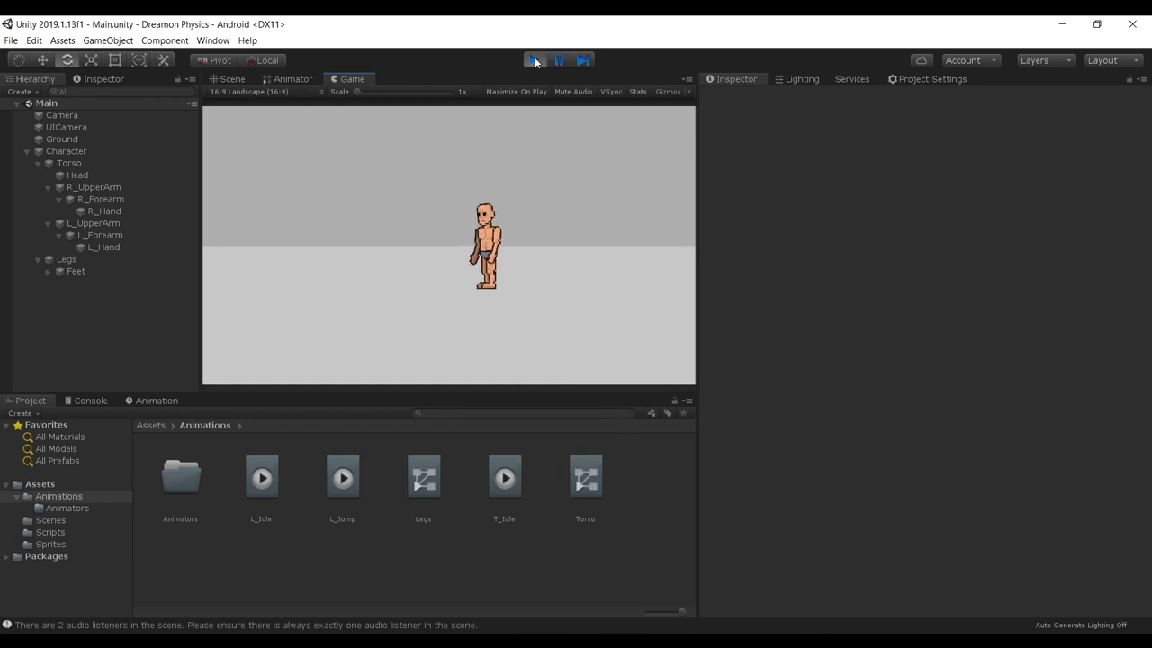
pyautogui.press('a')
pyautogui.press('d')
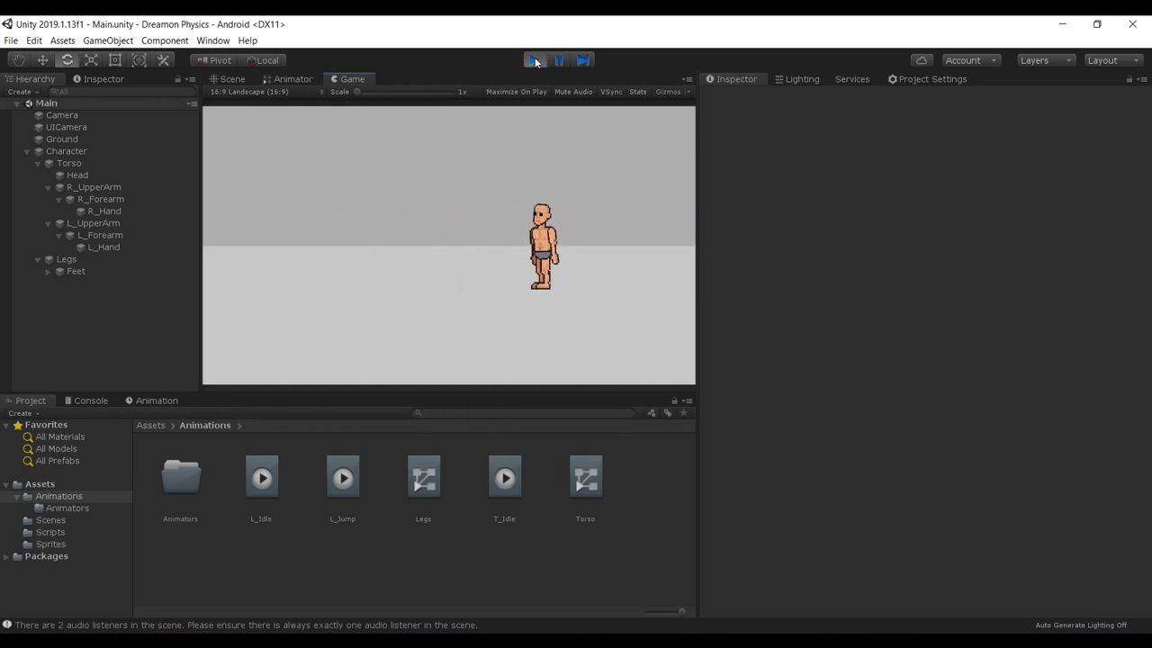
pyautogui.click(534, 59)
# Step: In the Legs animator, add a transition from L_Jump to L_Idle and disable Has Exit Time on the L_Idle -> L_Jump transition
pyautogui.click(293, 78)
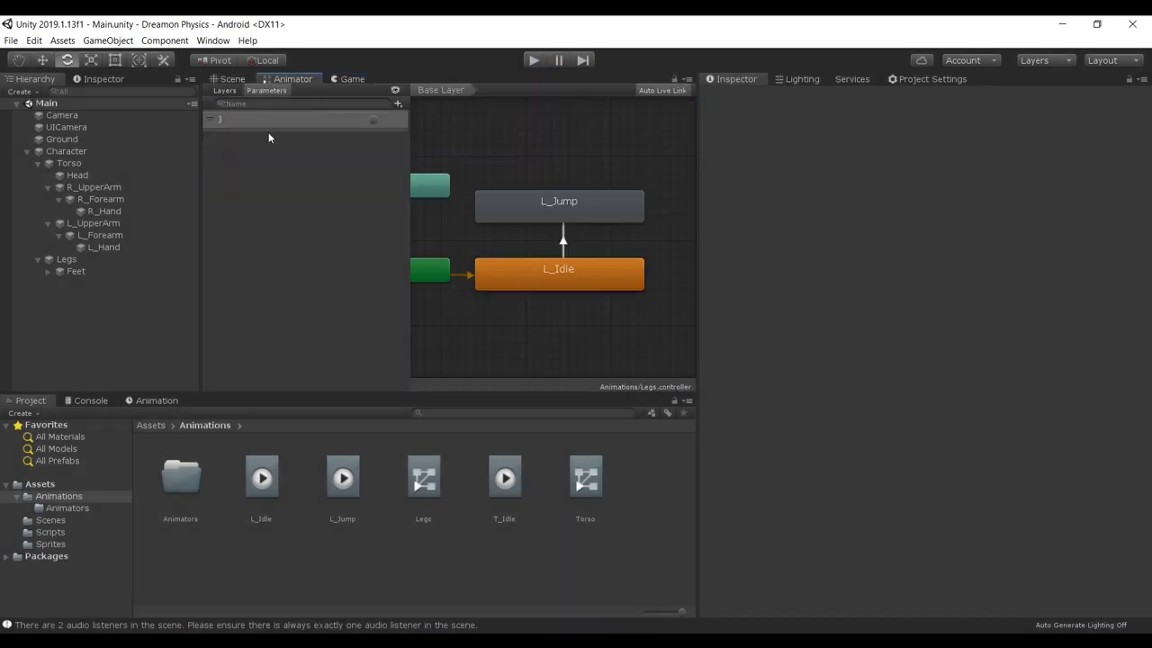
pyautogui.rightClick(593, 205)
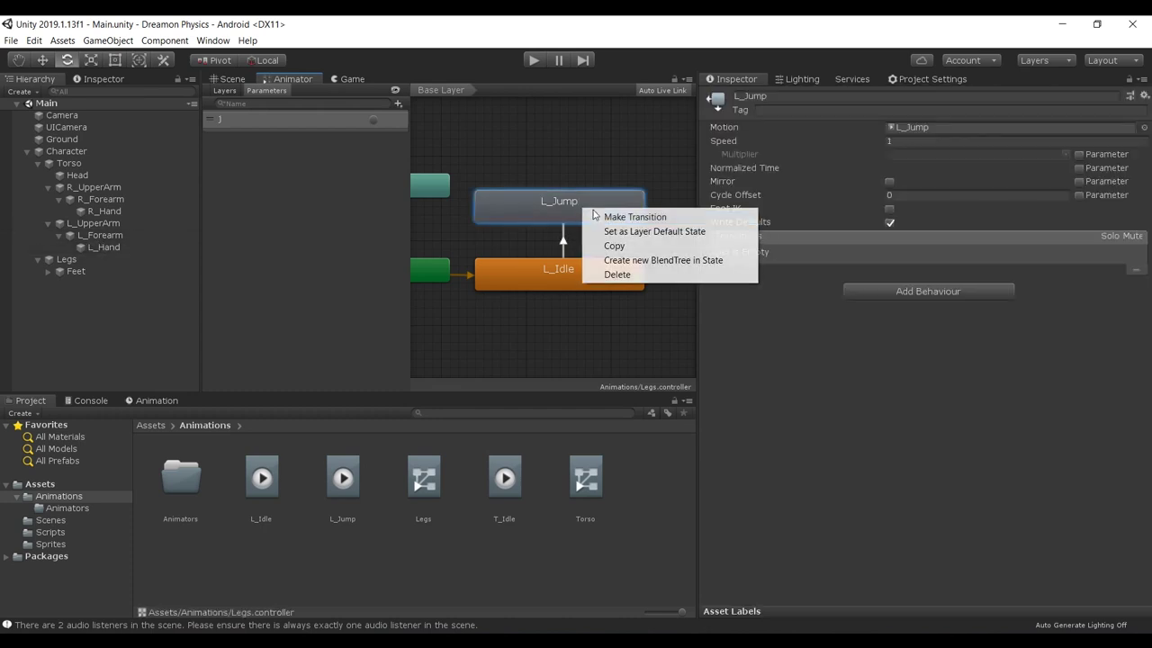
pyautogui.click(627, 217)
pyautogui.click(576, 273)
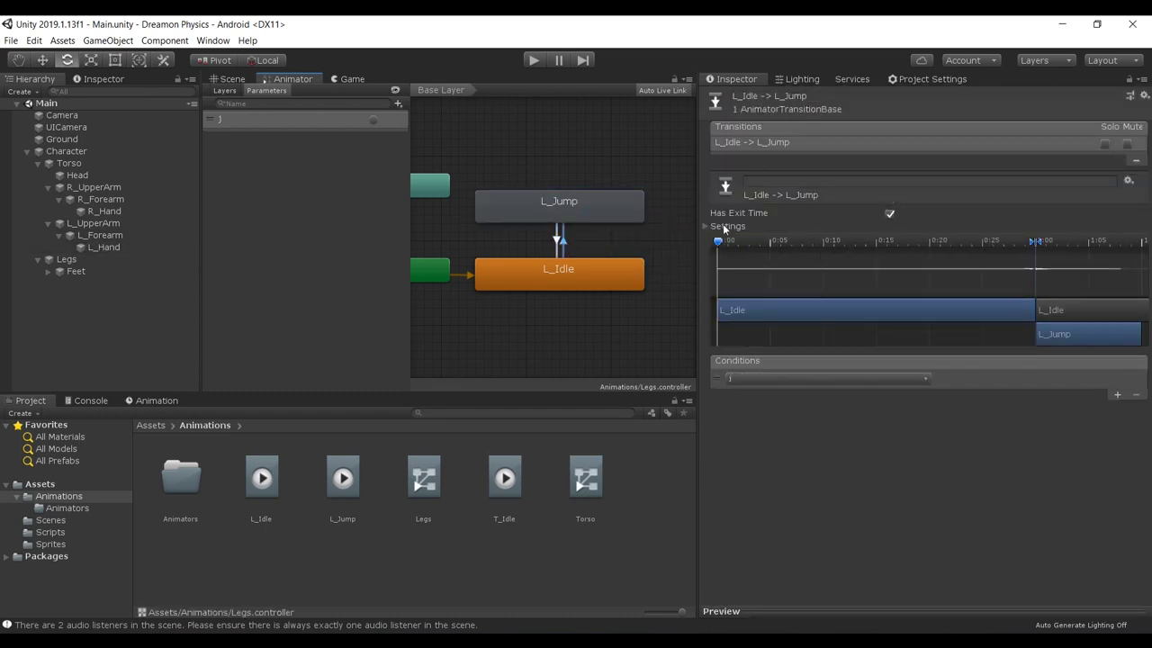
pyautogui.click(726, 226)
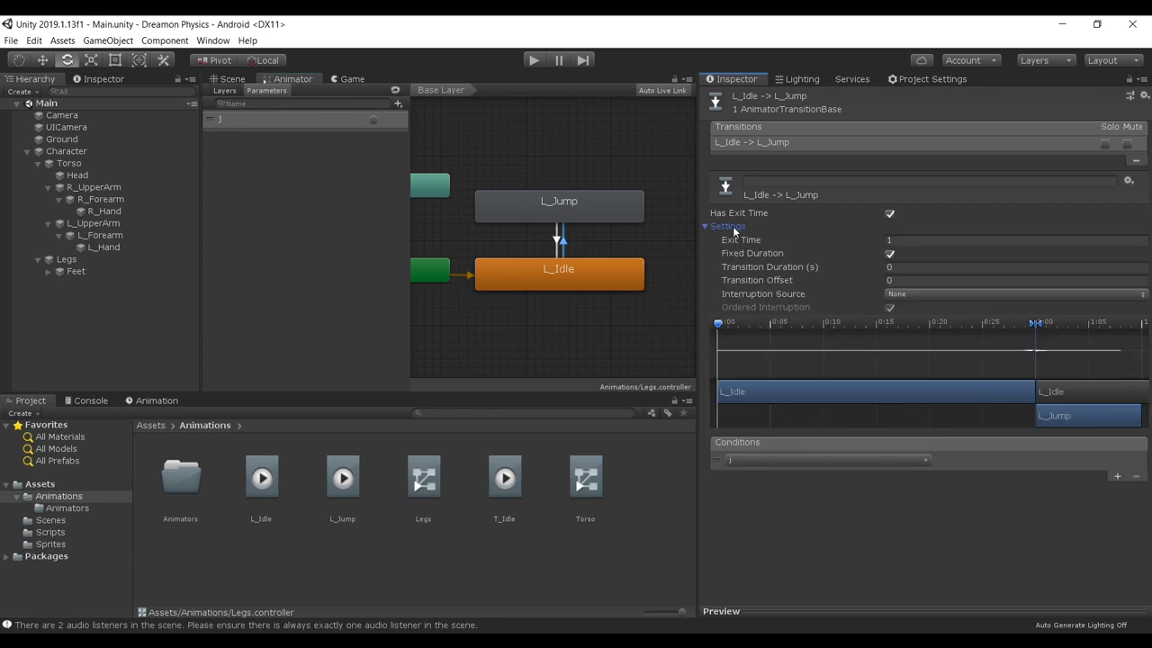
pyautogui.click(889, 216)
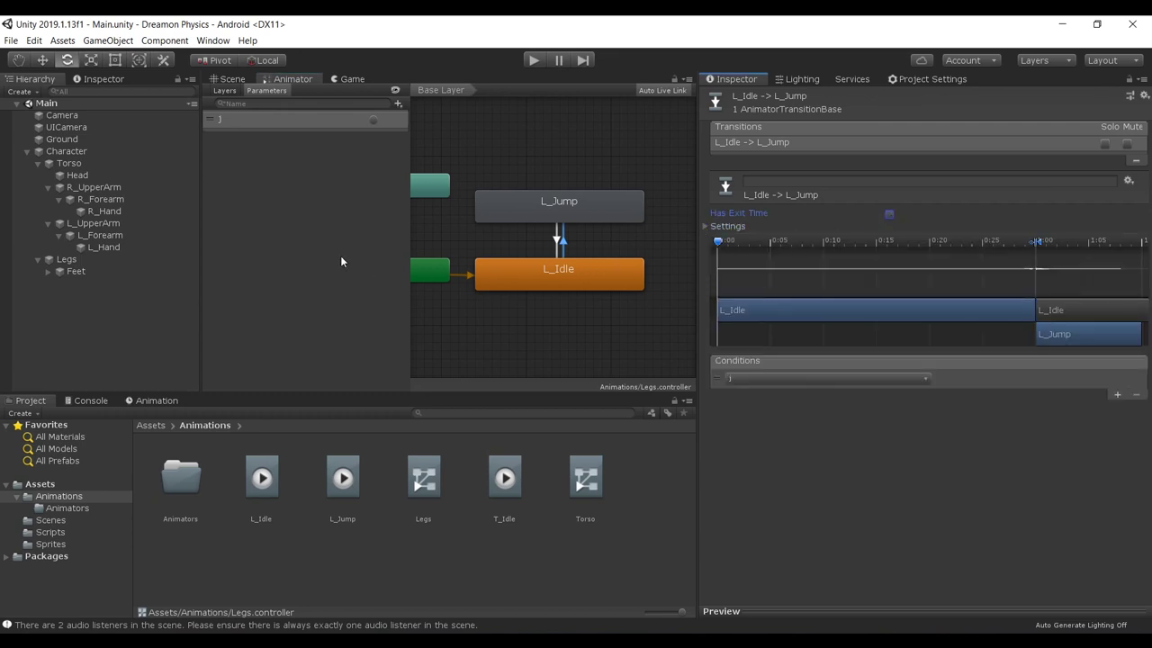
# Step: Run the game and test the jump in both directions with the S and K keys
pyautogui.click(533, 60)
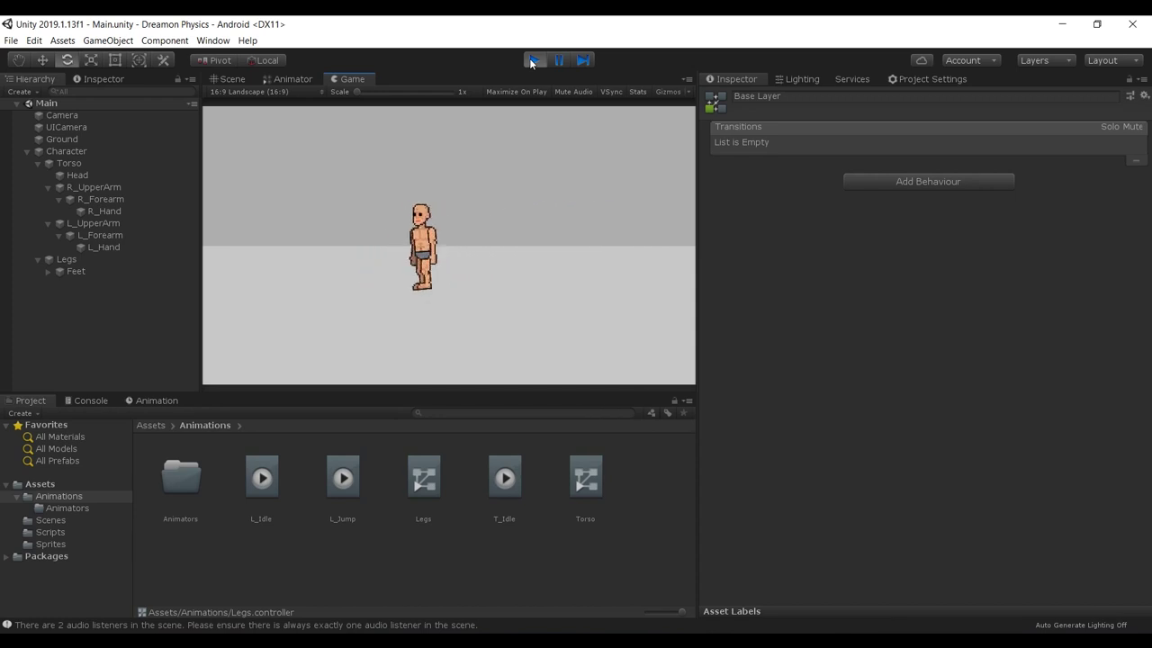
pyautogui.press('s')
pyautogui.press('k')
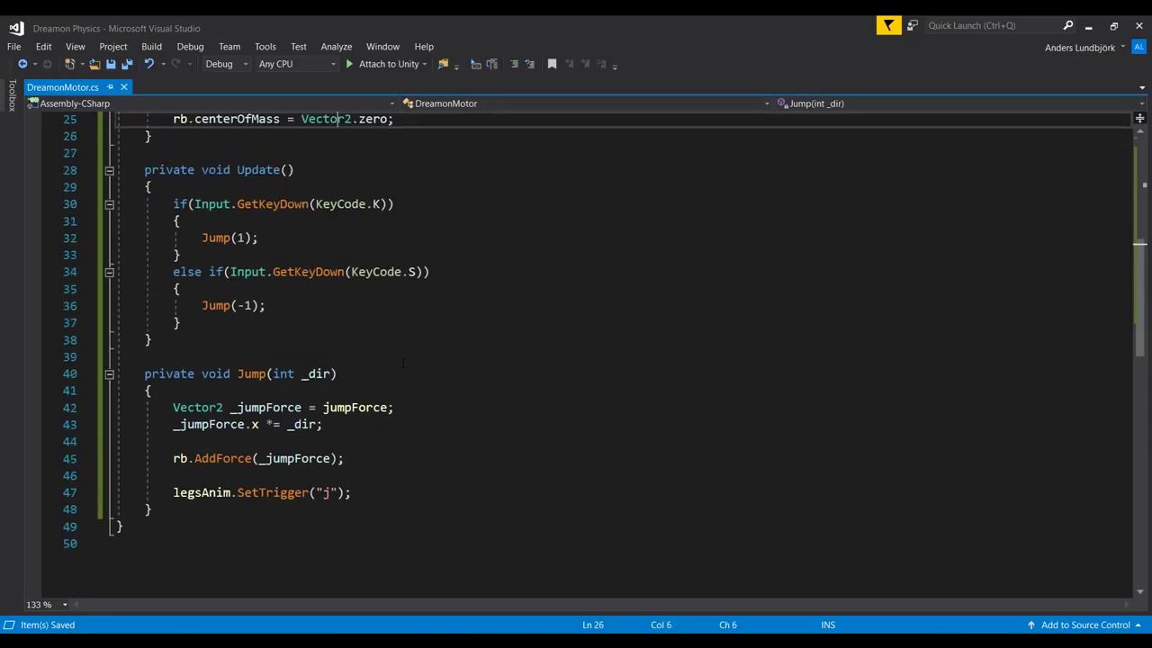
# Step: Switch to Visual Studio and set the jumpForce field to new Vector2(200f, 500f)
pyautogui.press('Up')
pyautogui.press('Up')
pyautogui.press('Up')
pyautogui.press('Up')
pyautogui.press('Up')
pyautogui.press('Up')
pyautogui.press('Up')
pyautogui.press('Up')
pyautogui.press('Up')
pyautogui.press('Up')
pyautogui.press('Up')
pyautogui.press('Down')
pyautogui.press('Down')
pyautogui.press('Down')
pyautogui.press('Down')
pyautogui.press('Up')
pyautogui.press('Up')
pyautogui.press('Up')
pyautogui.press('Up')
pyautogui.press('Up')
pyautogui.press('Up')
pyautogui.press('Up')
pyautogui.press('Up')
pyautogui.press('Up')
pyautogui.press('Up')
pyautogui.press('Up')
pyautogui.press('Up')
pyautogui.press('Up')
pyautogui.press('Up')
pyautogui.press('Up')
pyautogui.press('Up')
pyautogui.press('Down')
pyautogui.press('Down')
pyautogui.press('Down')
pyautogui.press('Down')
pyautogui.press('Down')
pyautogui.press('Down')
pyautogui.press('Down')
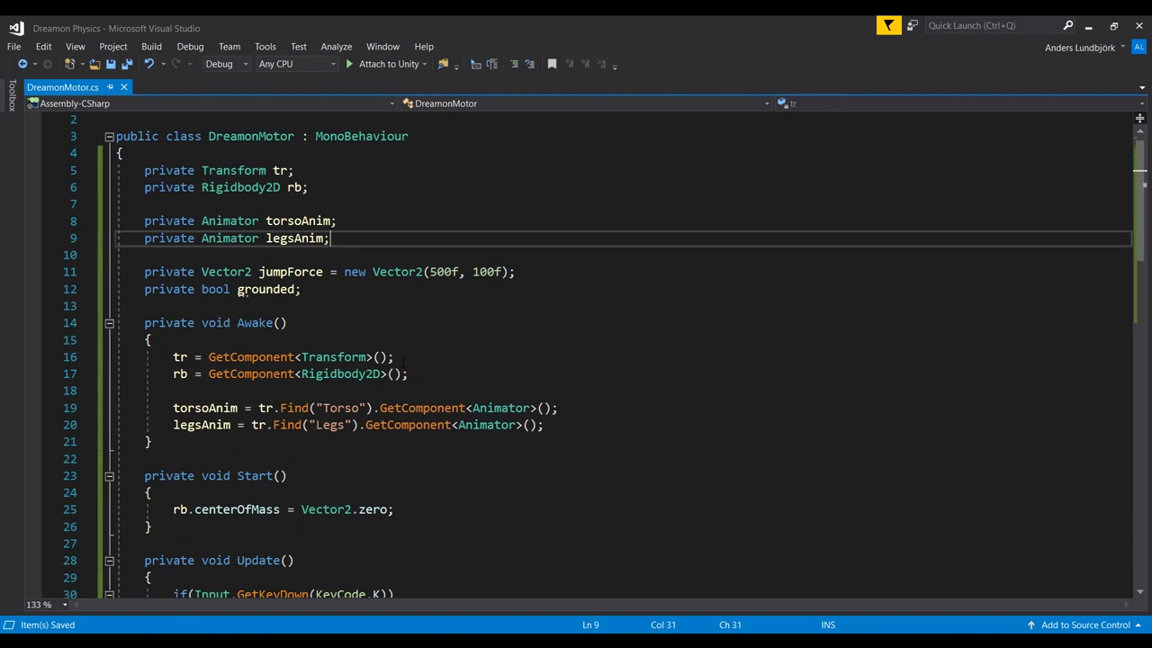
pyautogui.press('Down')
pyautogui.press('Down')
pyautogui.press('Down')
pyautogui.press('Up')
pyautogui.press('Right')
pyautogui.press('Right')
pyautogui.press('Right')
pyautogui.press('Right')
pyautogui.press('Right')
pyautogui.press('Right')
pyautogui.press('Right')
pyautogui.press('Right')
pyautogui.press('Right')
pyautogui.press('Right')
pyautogui.press('Right')
pyautogui.press('Right')
pyautogui.press('Right')
pyautogui.press('Right')
pyautogui.press('Right')
pyautogui.press('BackSpace')
pyautogui.write('2')
pyautogui.press('Right')
pyautogui.press('Right')
pyautogui.press('Right')
pyautogui.press('Right')
pyautogui.press('Right')
pyautogui.press('Right')
pyautogui.press('BackSpace')
pyautogui.write('5')
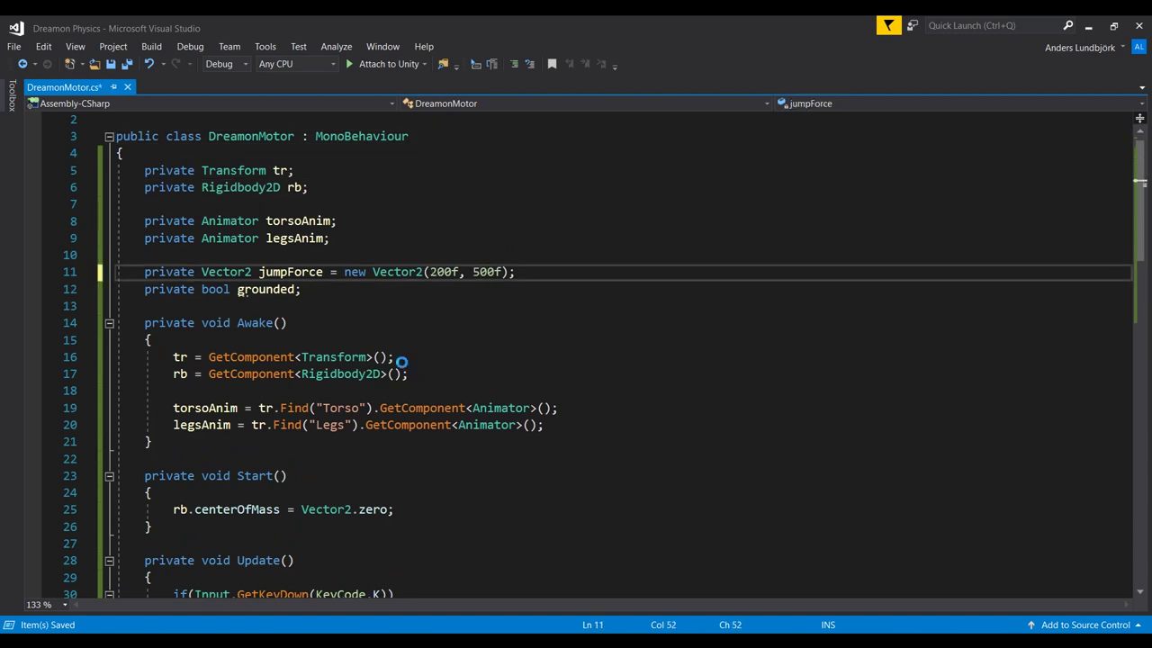
pyautogui.press('BackSpace')
pyautogui.write('2')
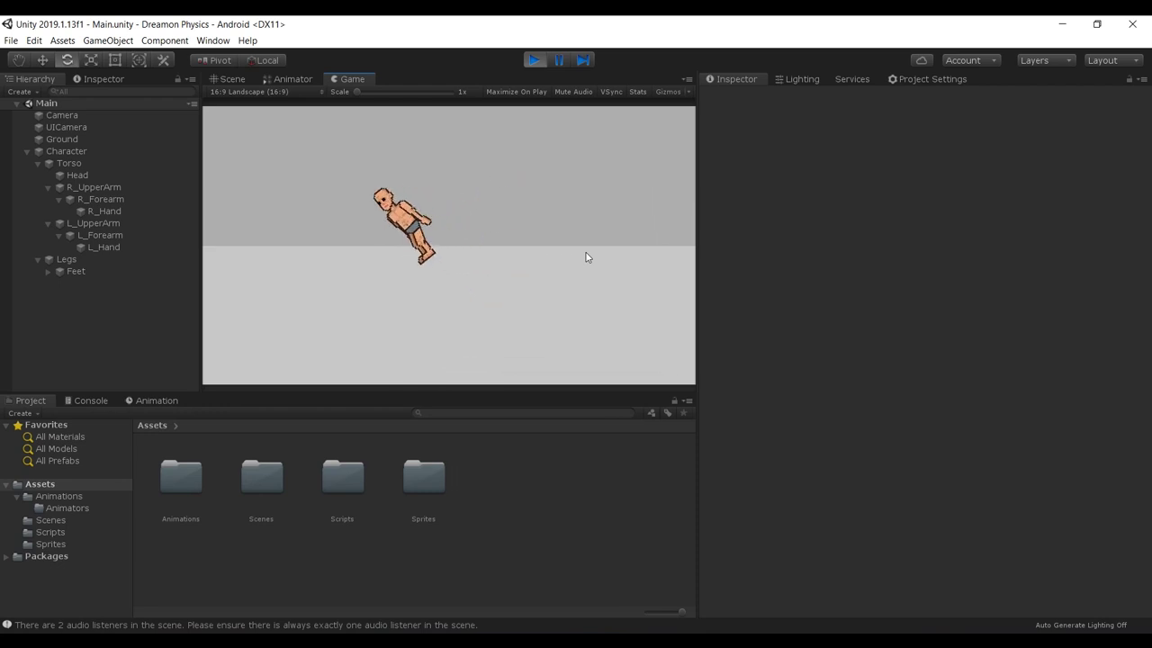
# Step: Stop the game, set the Angular Drag of the Character's Rigidbody 2D to 1, and run the game again
pyautogui.click(534, 59)
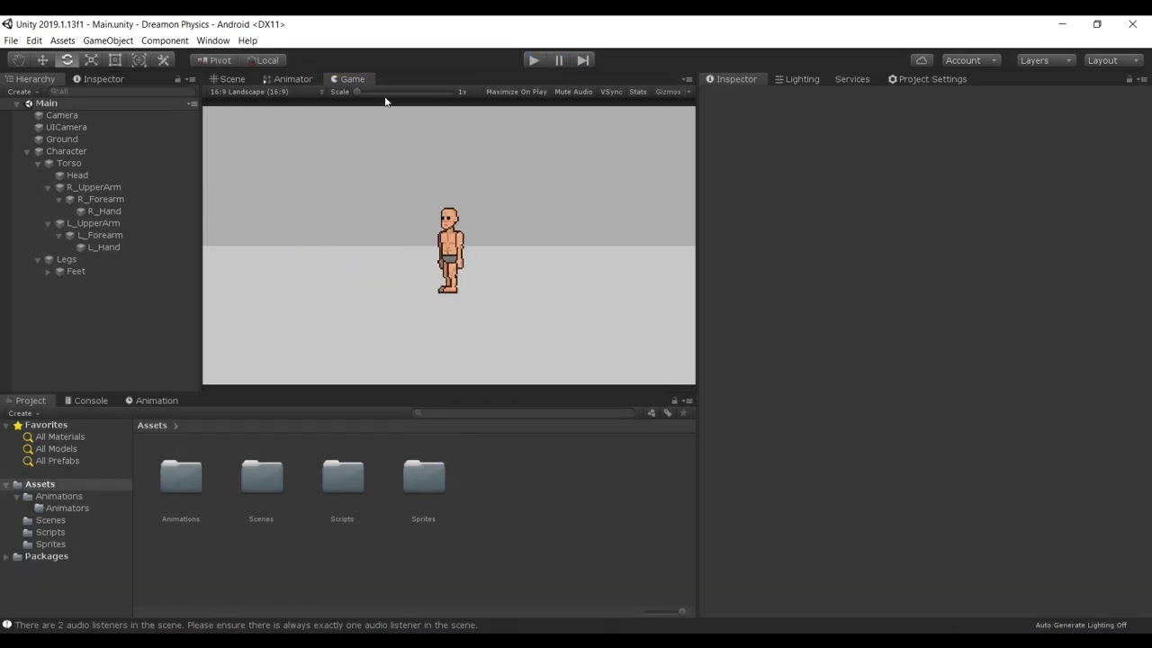
pyautogui.click(65, 151)
pyautogui.click(918, 280)
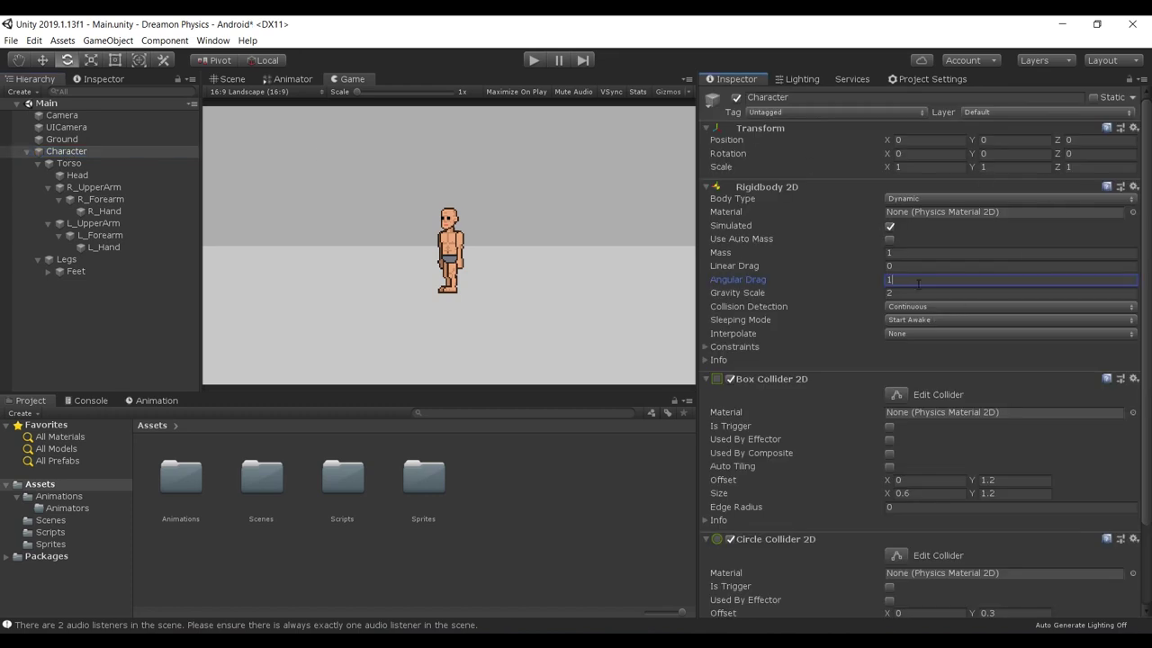
pyautogui.hotkey('ctrl', 'p')
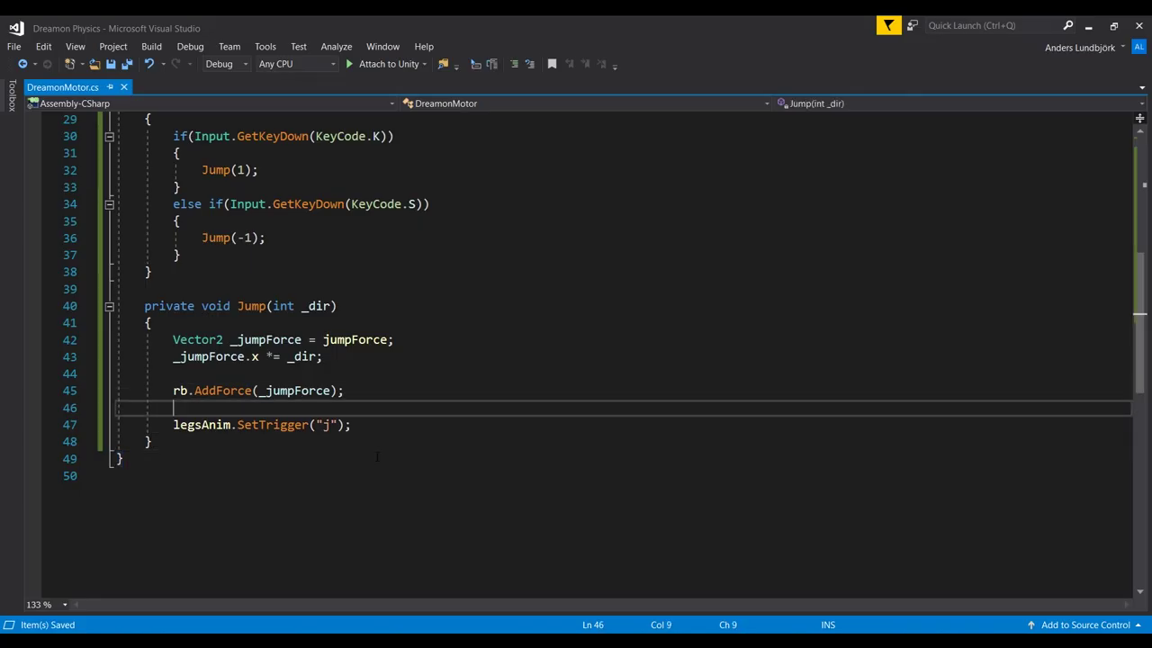
# Step: Delete the empty line at the end of the DreamonMotor script
pyautogui.press('Down')
pyautogui.press('Down')
pyautogui.press('Down')
pyautogui.press('Down')
pyautogui.press('BackSpace')
# Step: Insert an if(grounded) block with braces at the start of the Jump method
pyautogui.press('Up')
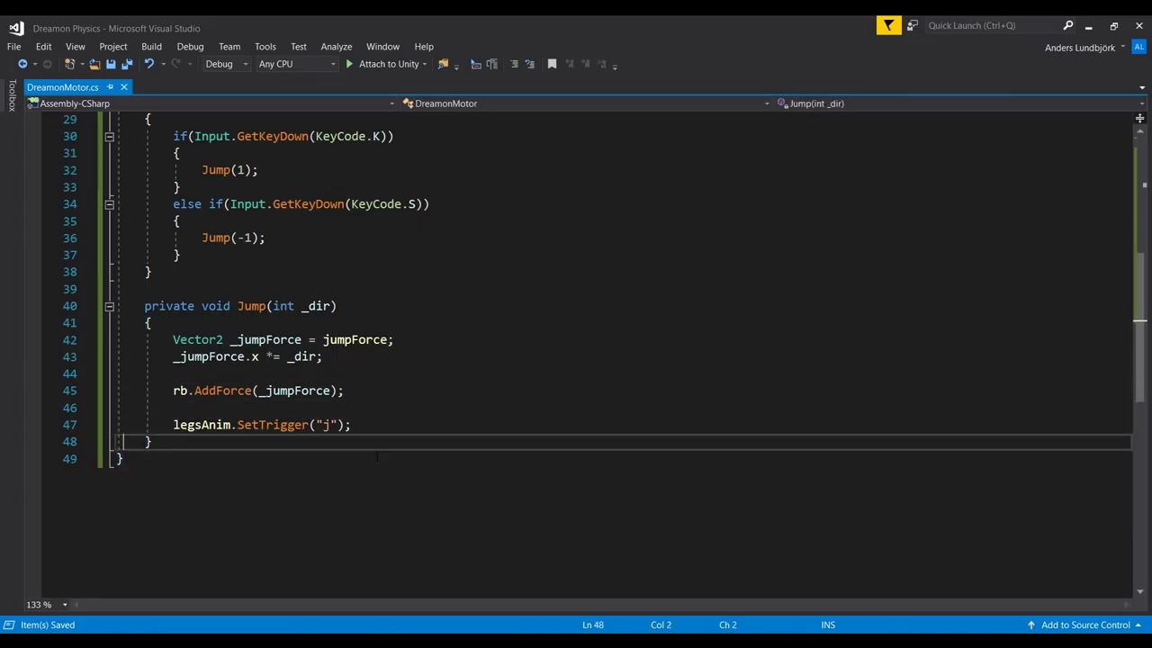
pyautogui.press('Up')
pyautogui.press('Up')
pyautogui.press('Up')
pyautogui.press('Up')
pyautogui.press('Up')
pyautogui.press('Up')
pyautogui.press('Up')
pyautogui.press('Return')
pyautogui.write('if(grounde')
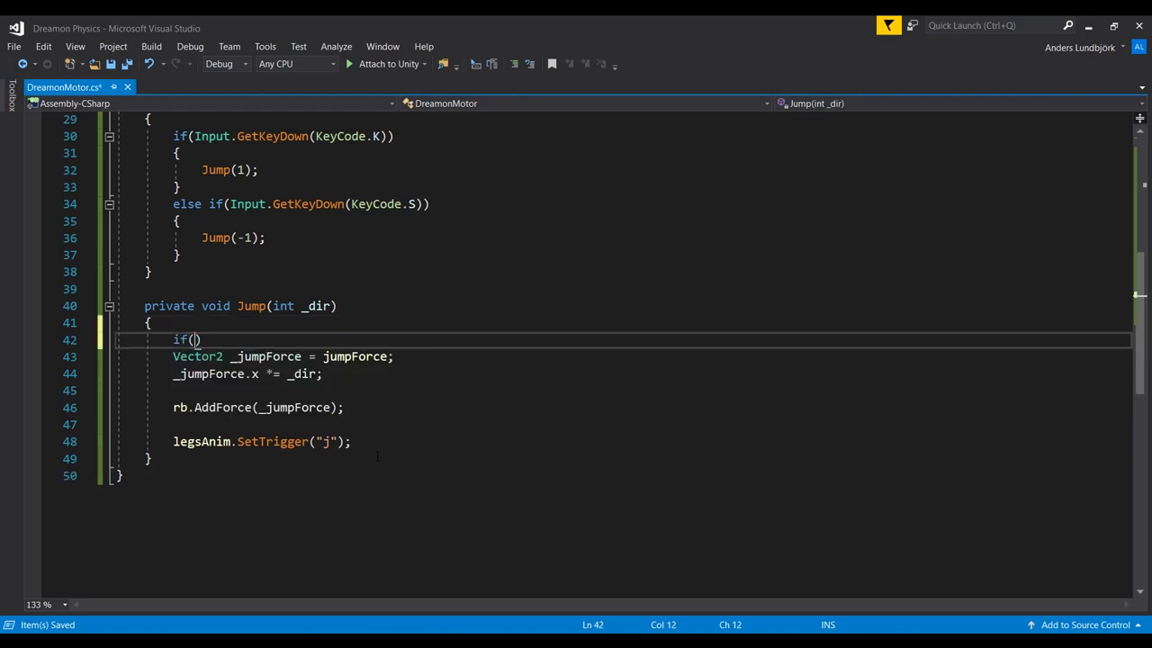
pyautogui.write('d')
pyautogui.press('Return')
pyautogui.write('{')
pyautogui.press('Return')
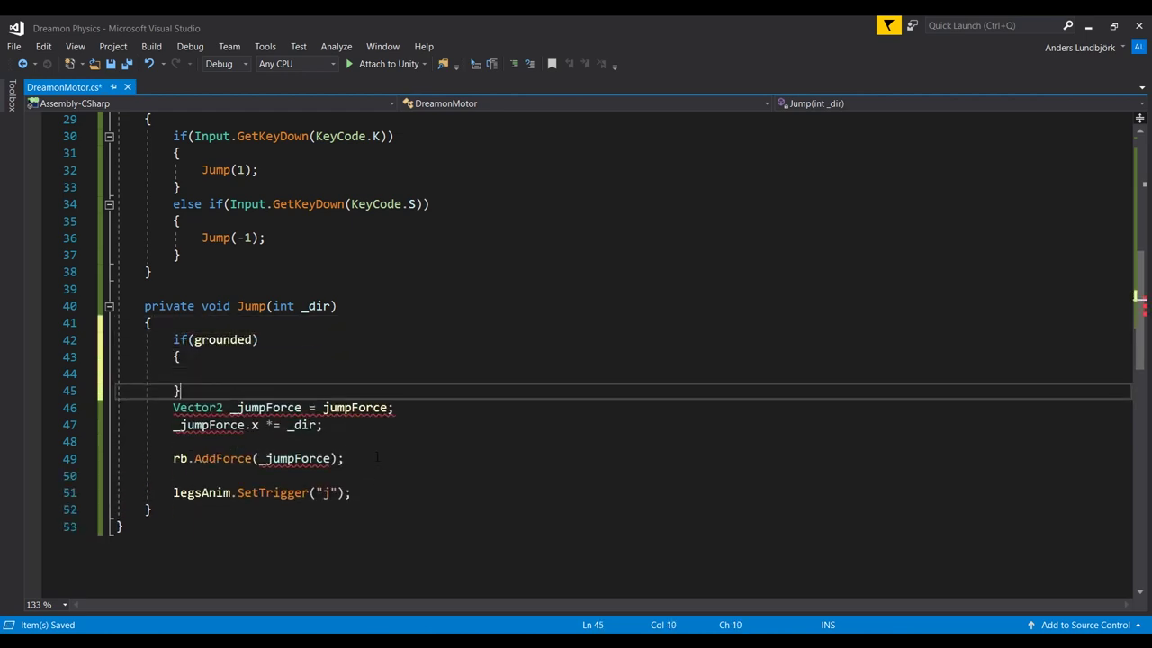
# Step: Move the jump force, AddForce and SetTrigger lines of Jump inside the if(grounded) block and save the script
pyautogui.press('Down')
pyautogui.hotkey('shift', 'Down')
pyautogui.hotkey('shift', 'Down')
pyautogui.hotkey('shift', 'Down')
pyautogui.hotkey('shift', 'Down')
pyautogui.hotkey('shift', 'Down')
pyautogui.hotkey('shift', 'Down')
pyautogui.hotkey('shift', 'End')
pyautogui.hotkey('ctrl', 'x')
pyautogui.press('Up')
pyautogui.hotkey('shift', 'Up')
pyautogui.hotkey('ctrl', 'v')
pyautogui.hotkey('ctrl', 's')
pyautogui.press('Up')
pyautogui.press('Up')
pyautogui.press('Up')
pyautogui.press('Up')
pyautogui.press('Up')
pyautogui.press('Up')
pyautogui.press('Up')
pyautogui.press('Up')
pyautogui.press('Up')
pyautogui.press('Up')
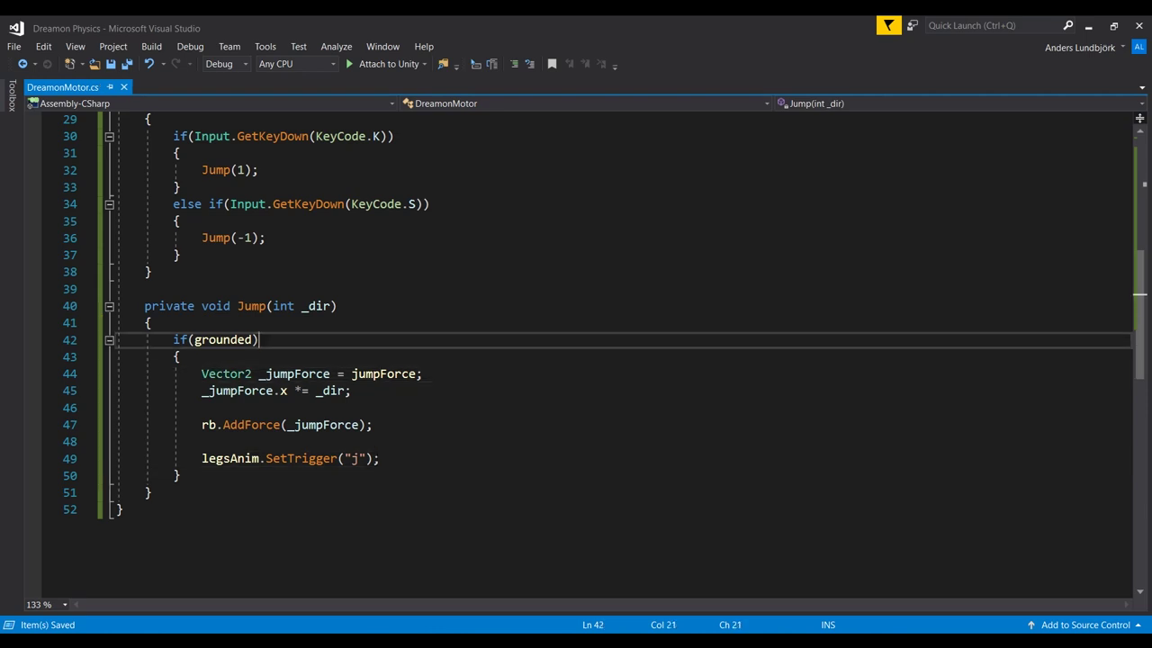
# Step: Add a private bool method IsGroudned() below Jump that returns true
pyautogui.press('Down')
pyautogui.press('Down')
pyautogui.press('Down')
pyautogui.press('Down')
pyautogui.press('Down')
pyautogui.press('Down')
pyautogui.press('Down')
pyautogui.press('Down')
pyautogui.press('Down')
pyautogui.press('Down')
pyautogui.press('Down')
pyautogui.press('Down')
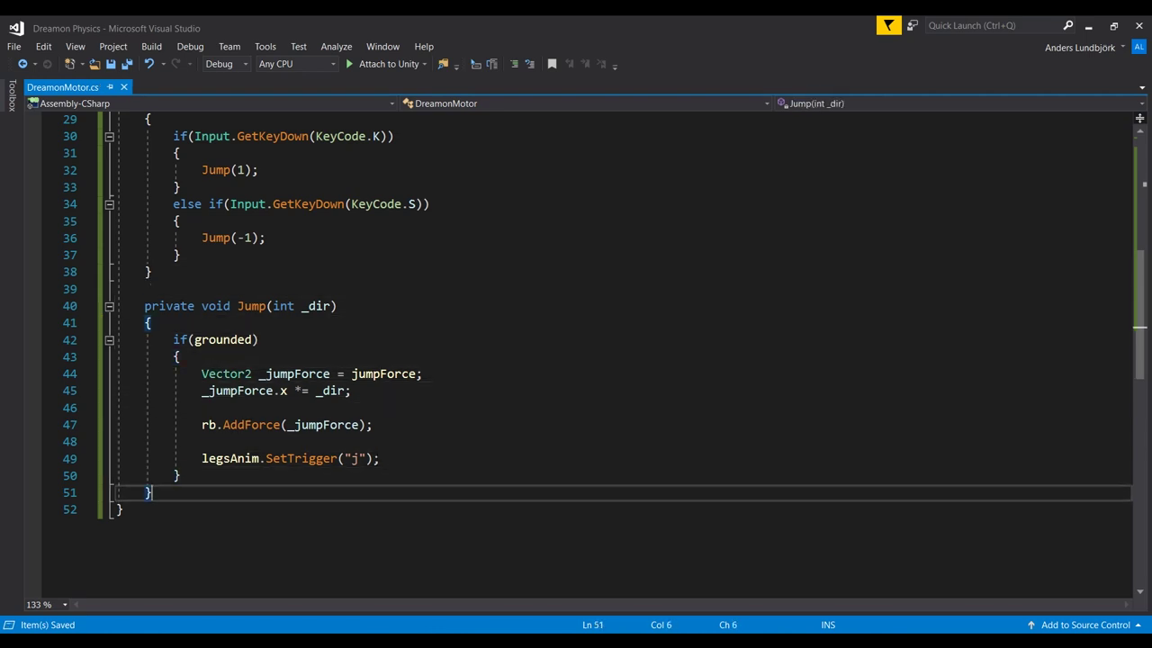
pyautogui.press('Return')
pyautogui.press('Return')
pyautogui.write('private bool ')
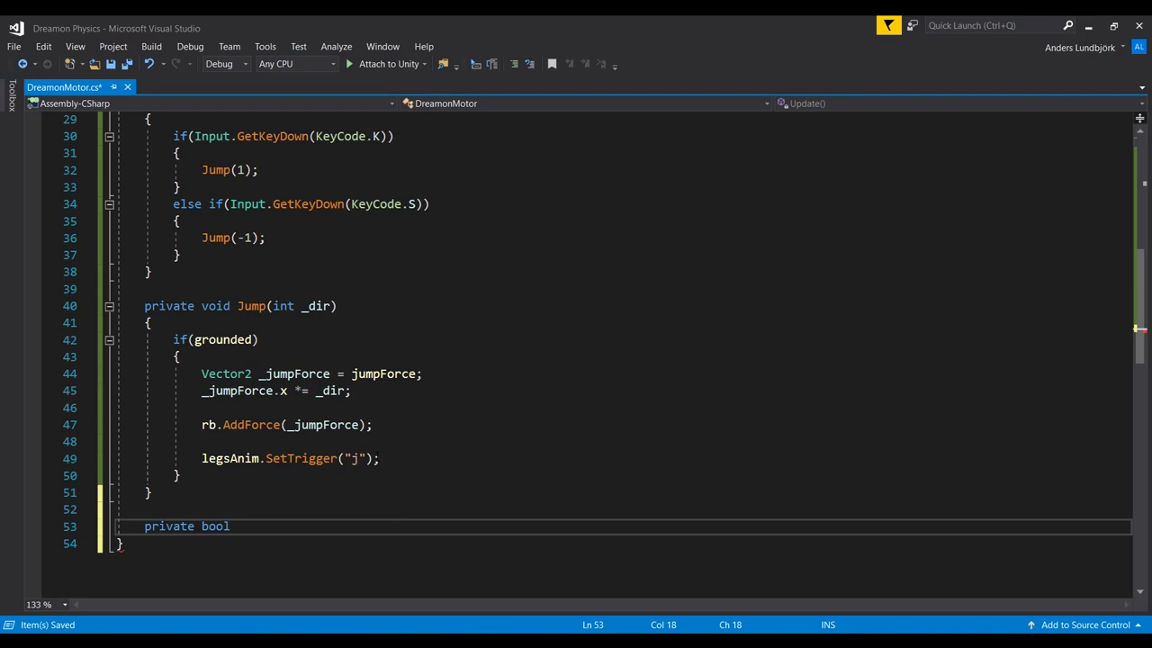
pyautogui.write('IsGroudned(')
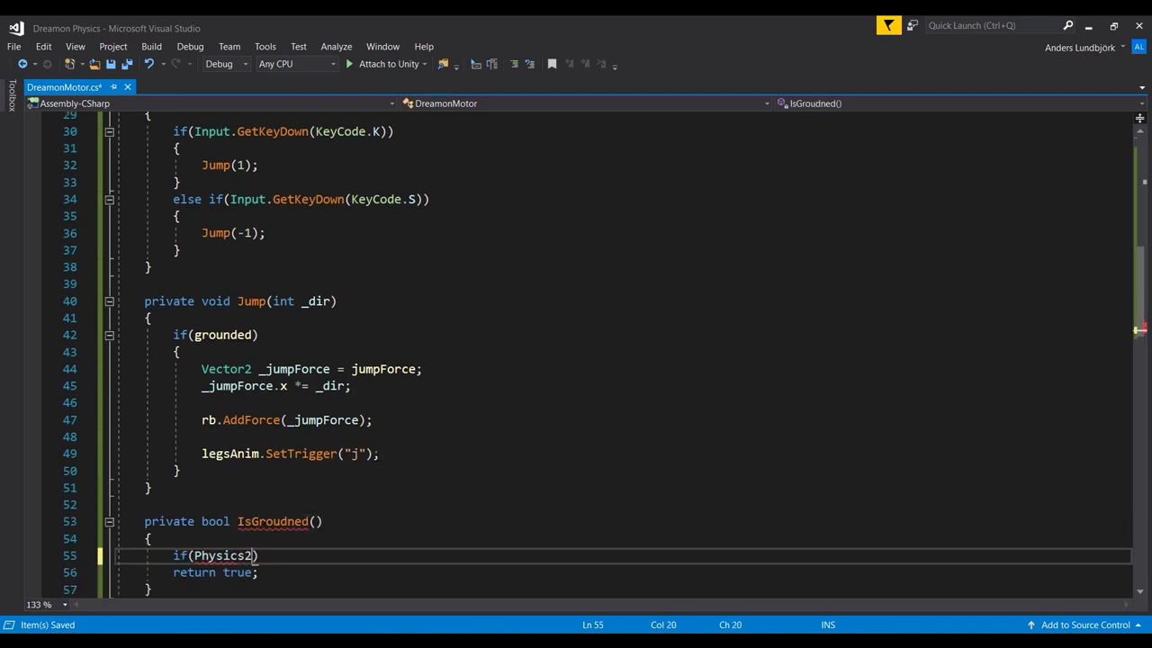
# Step: In IsGroudned, make the if statement check Physics2D.OverlapCircle(tr.position, .3f) and return true in its body
pyautogui.write('D.OverlapCircle(')
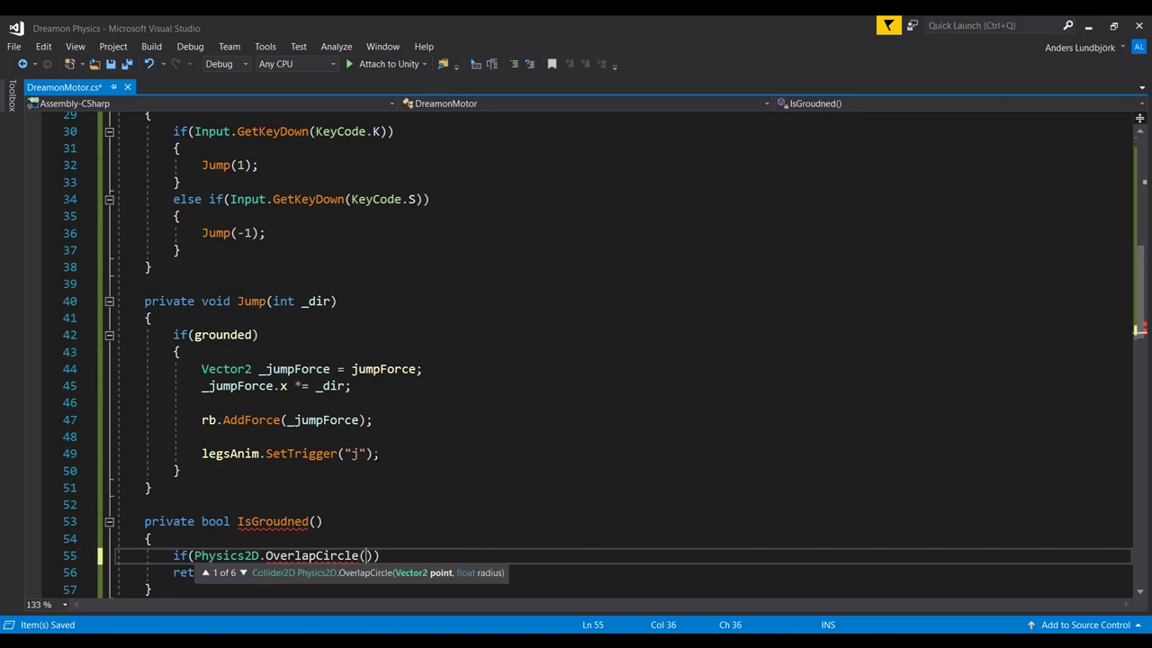
pyautogui.write('tr.position')
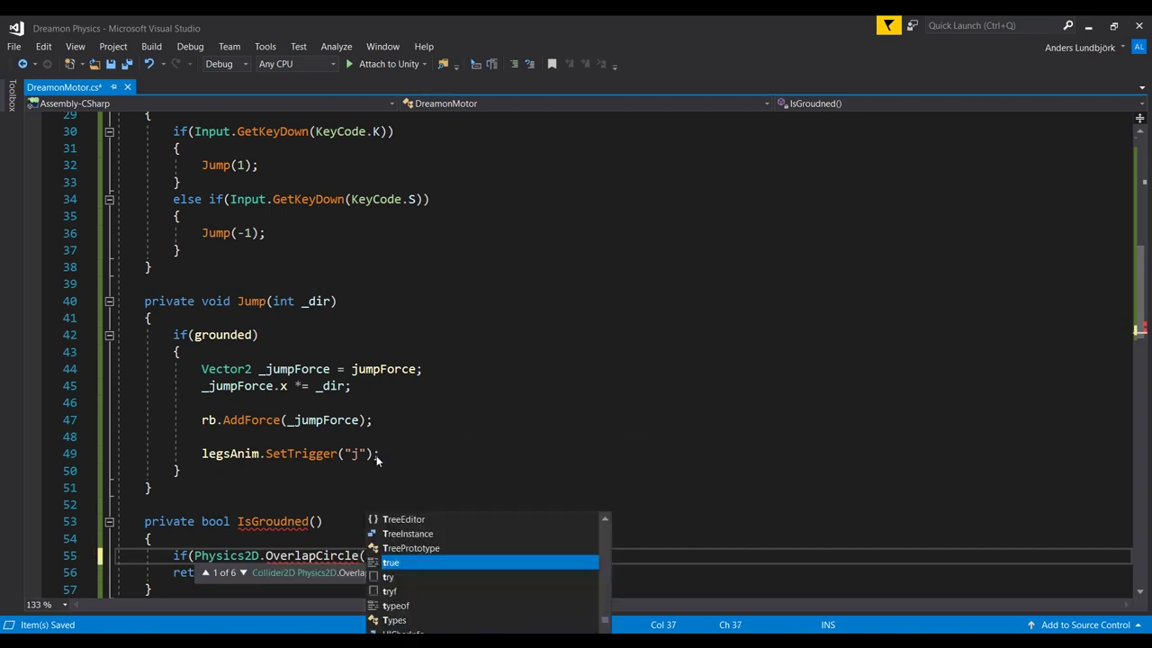
pyautogui.write(',')
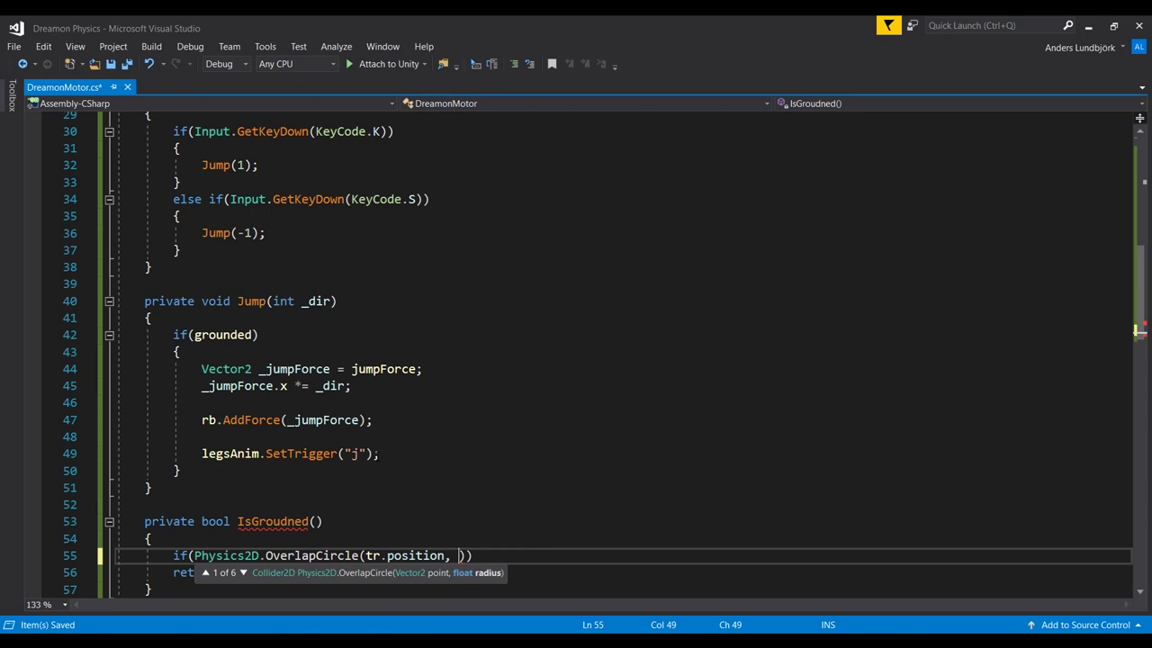
pyautogui.hotkey('ctrl', 's')
pyautogui.write('.2')
pyautogui.press('BackSpace')
pyautogui.write('3f)) { return true;')
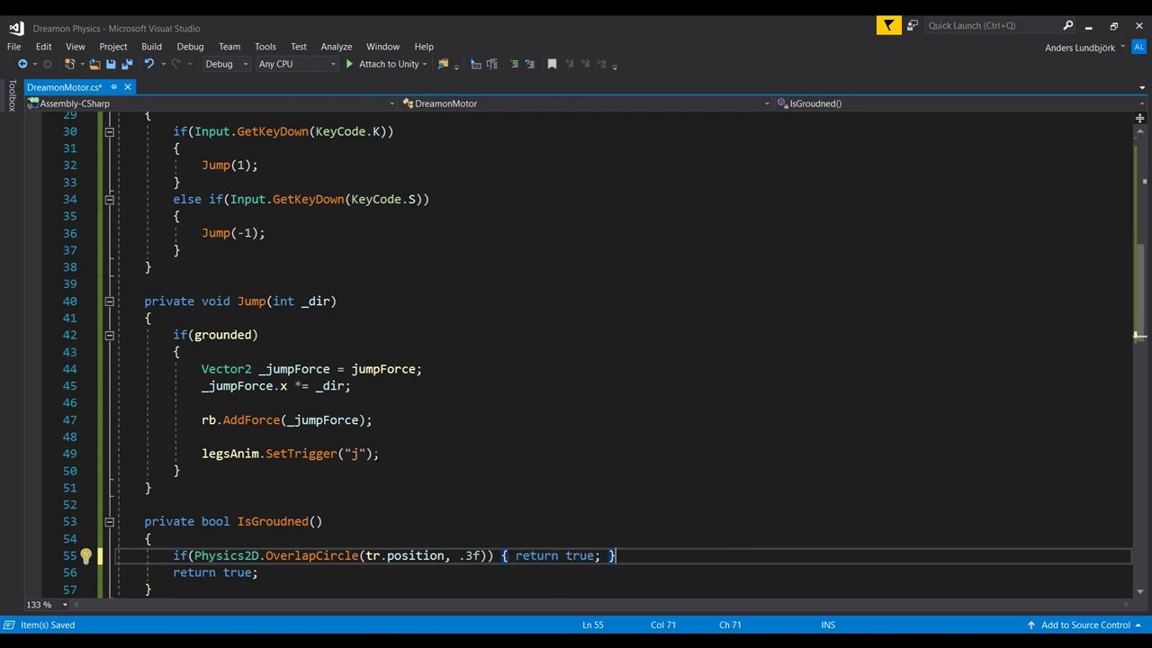
# Step: Replace the if statement in IsGroudned with return Physics2D.OverlapCircle(tr.position, .3f); and save the script
pyautogui.press('Right')
pyautogui.hotkey('ctrl', 'shift', 'Left')
pyautogui.hotkey('ctrl', 'shift', 'Left')
pyautogui.hotkey('ctrl', 'shift', 'Left')
pyautogui.hotkey('ctrl', 'shift', 'Left')
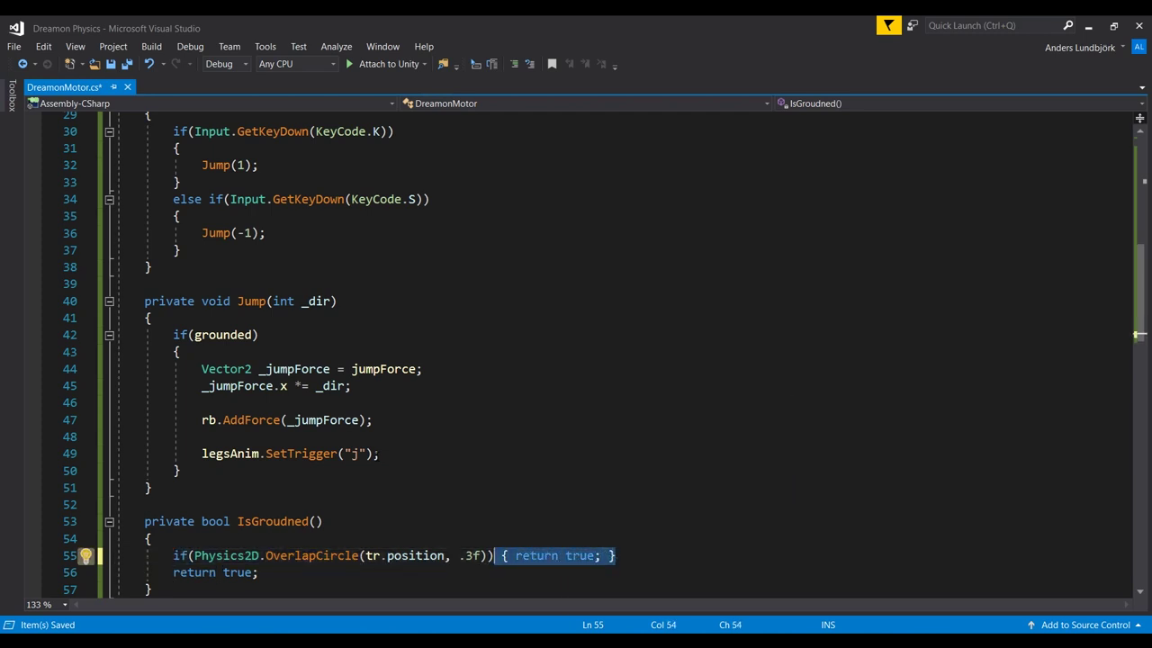
pyautogui.press('BackSpace')
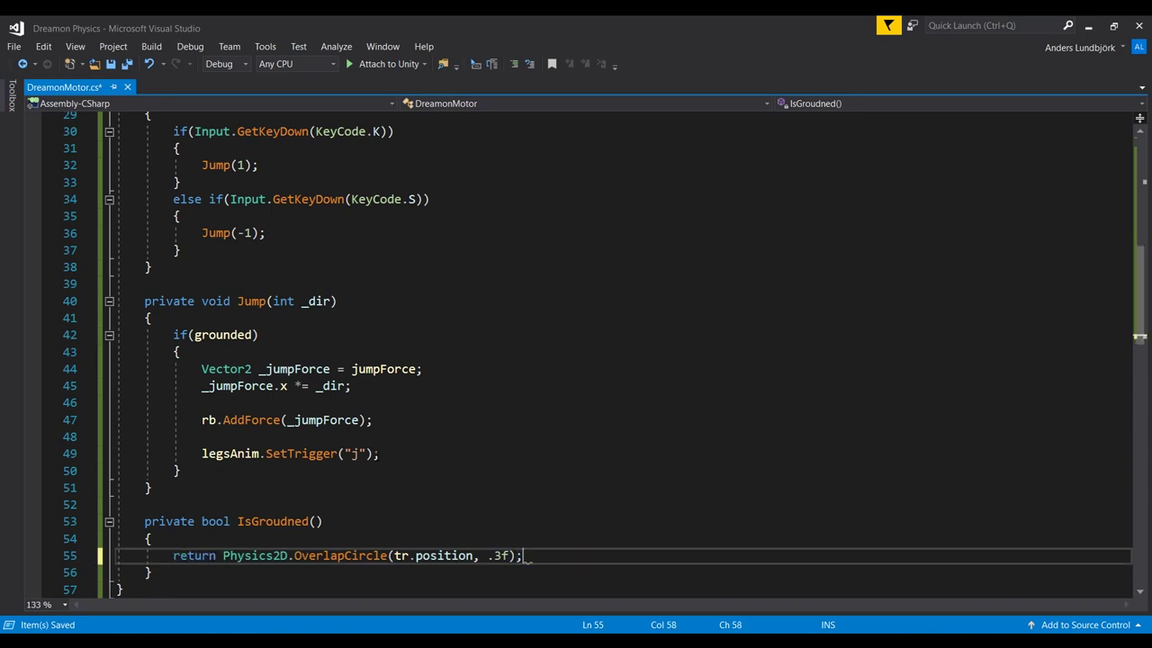
pyautogui.hotkey('ctrl', 's')
# Step: At the end of Update, after the key checks, assign the result of IsGroudned() to grounded
pyautogui.press('Down')
pyautogui.press('Up')
pyautogui.press('Up')
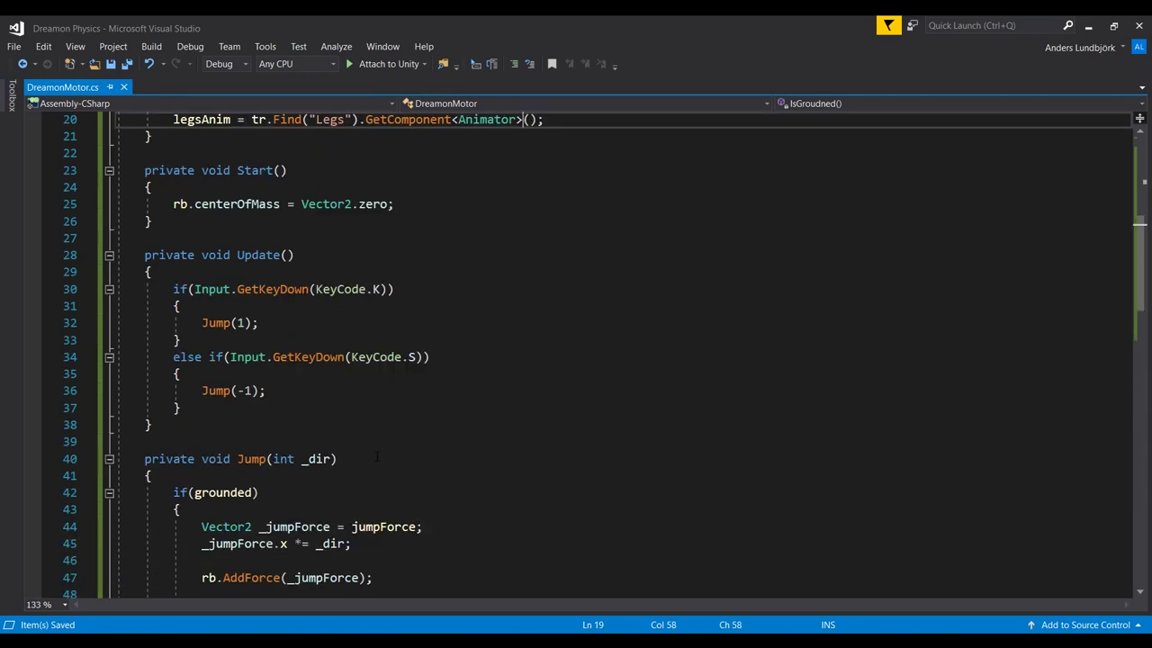
pyautogui.press('Up')
pyautogui.press('Up')
pyautogui.press('Up')
pyautogui.press('Up')
pyautogui.press('Up')
pyautogui.press('Up')
pyautogui.press('Up')
pyautogui.press('Up')
pyautogui.press('Up')
pyautogui.press('Up')
pyautogui.press('Up')
pyautogui.press('Down')
pyautogui.press('Down')
pyautogui.press('Down')
pyautogui.press('Down')
pyautogui.press('Down')
pyautogui.press('Down')
pyautogui.press('Down')
pyautogui.press('Down')
pyautogui.press('Down')
pyautogui.press('Down')
pyautogui.press('Down')
pyautogui.press('Down')
pyautogui.press('Up')
pyautogui.press('Down')
pyautogui.press('Down')
pyautogui.press('Down')
pyautogui.press('Down')
pyautogui.press('Down')
pyautogui.press('Down')
pyautogui.press('Down')
pyautogui.press('Down')
pyautogui.press('Down')
pyautogui.press('Down')
pyautogui.press('Down')
pyautogui.press('Down')
pyautogui.press('Down')
pyautogui.press('Down')
pyautogui.press('Down')
pyautogui.press('Down')
pyautogui.press('Down')
pyautogui.press('Down')
pyautogui.press('Down')
pyautogui.press('Down')
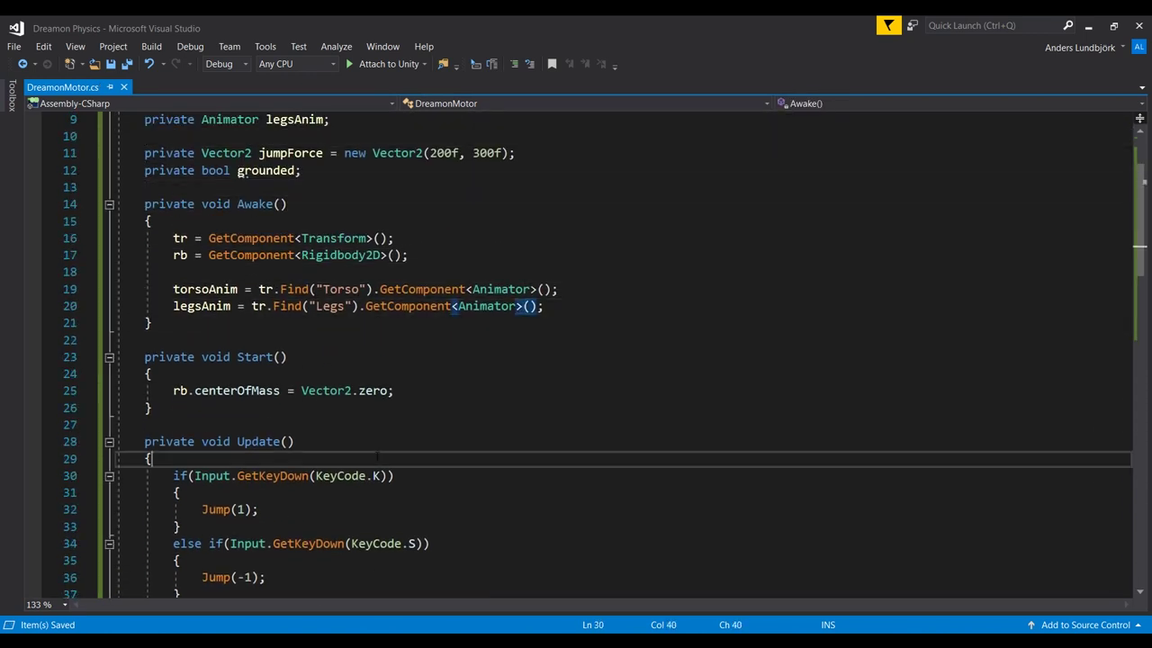
pyautogui.press('Up')
pyautogui.press('Up')
pyautogui.press('Up')
pyautogui.press('Up')
pyautogui.press('Up')
pyautogui.press('Up')
pyautogui.press('Up')
pyautogui.press('Up')
pyautogui.press('Up')
pyautogui.press('Up')
pyautogui.press('Down')
pyautogui.press('Return')
pyautogui.press('Return')
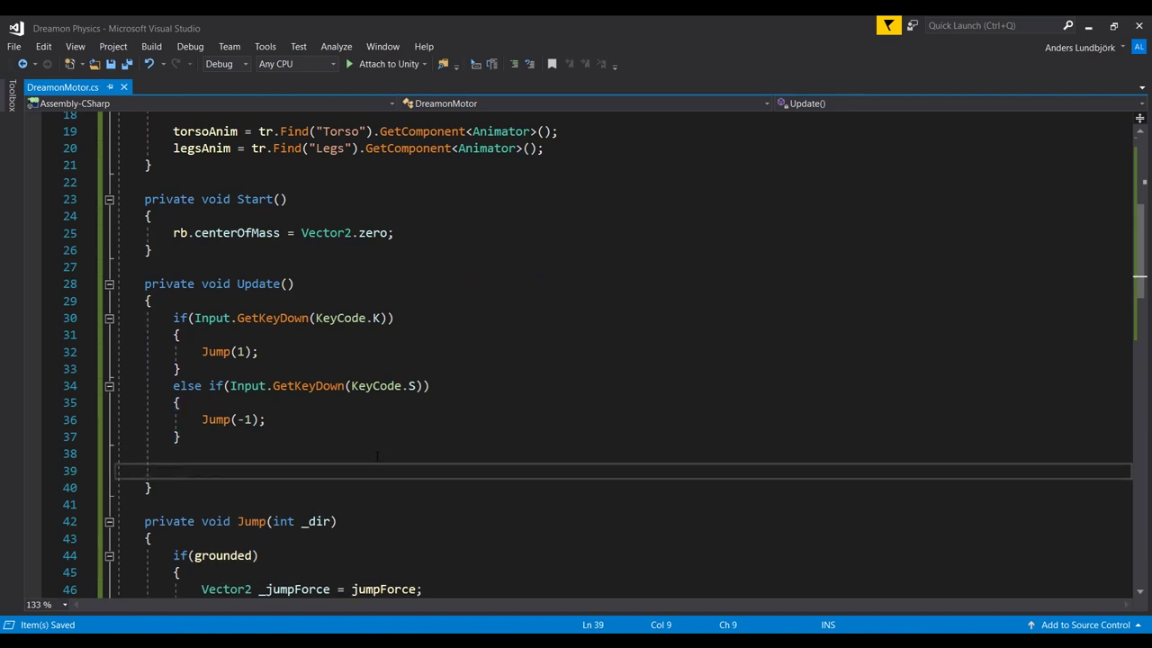
pyautogui.scroll(-1, 315, 464)
pyautogui.write('grounded =')
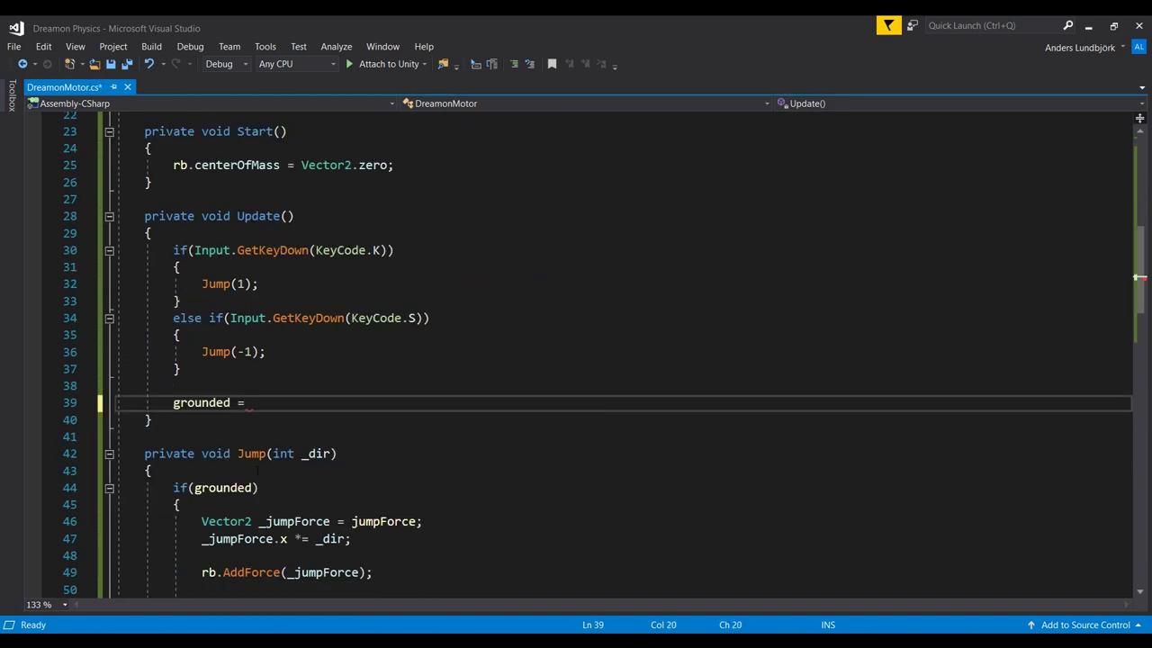
pyautogui.write(' IsGrounded')
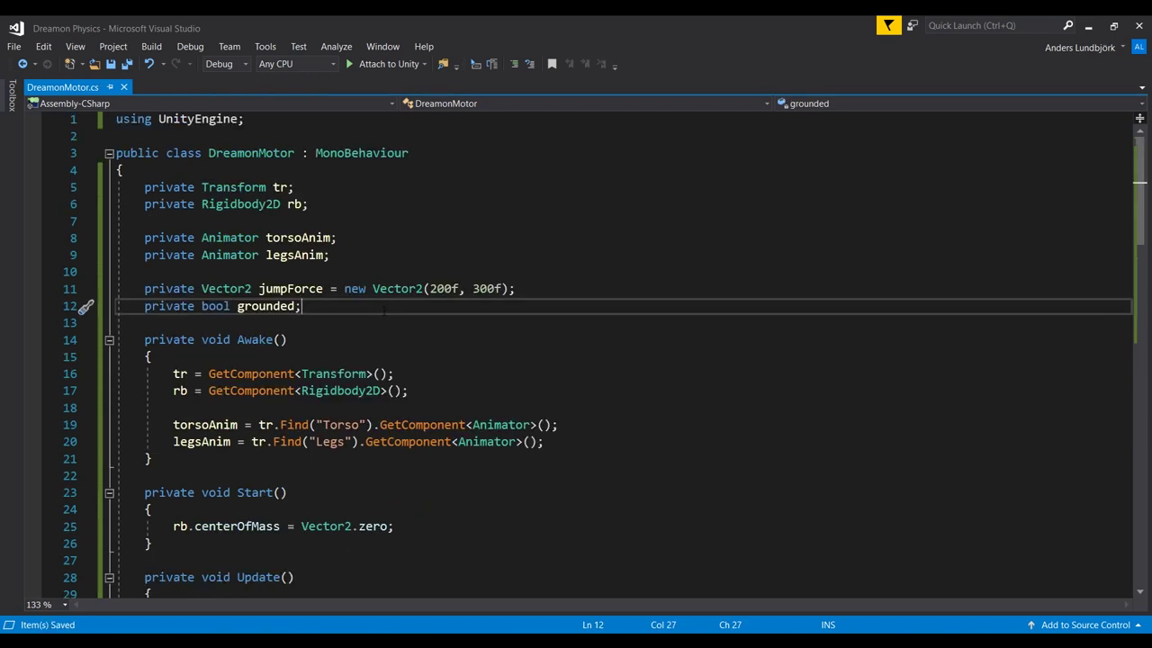
# Step: Declare [SerializeField] private LayerMask jumpingMask below the grounded field and save the script
pyautogui.press('Return')
pyautogui.press('Return')
pyautogui.write('priva')
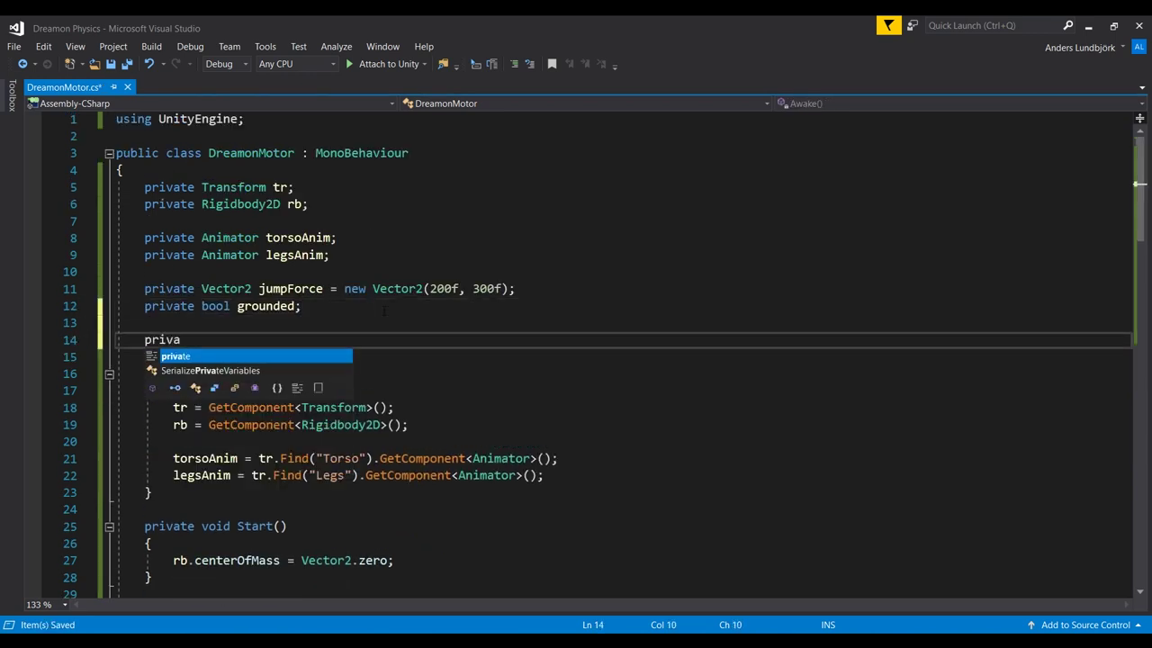
pyautogui.write('te LayerMask jumpingMask;')
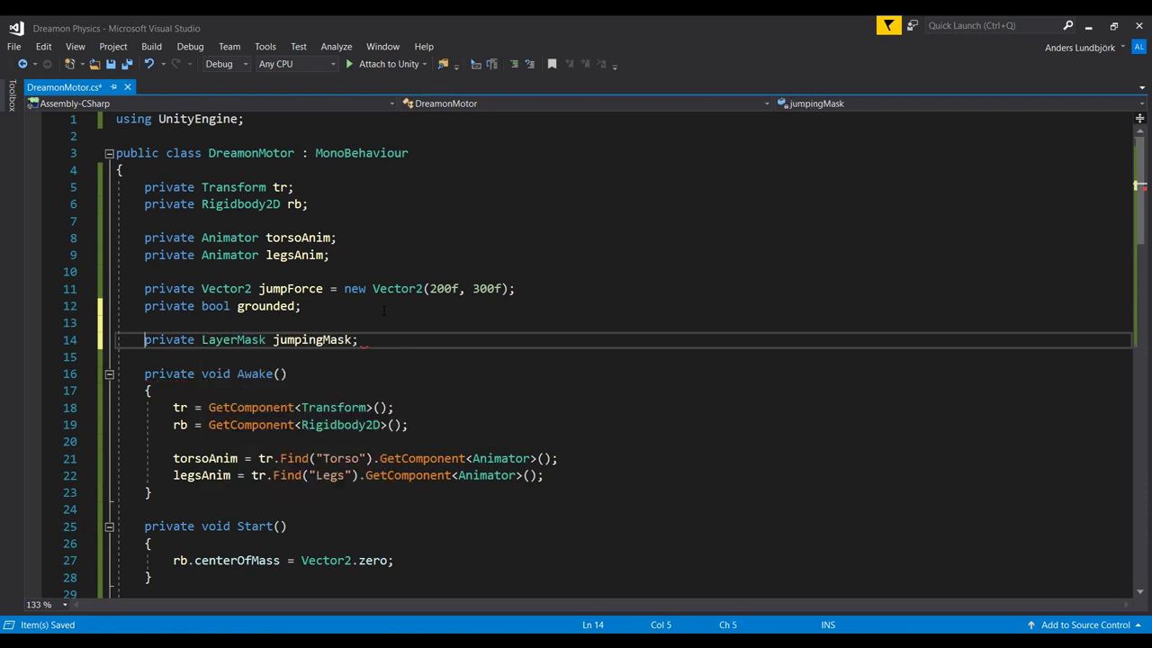
pyautogui.press('Home')
pyautogui.write('[Serialize')
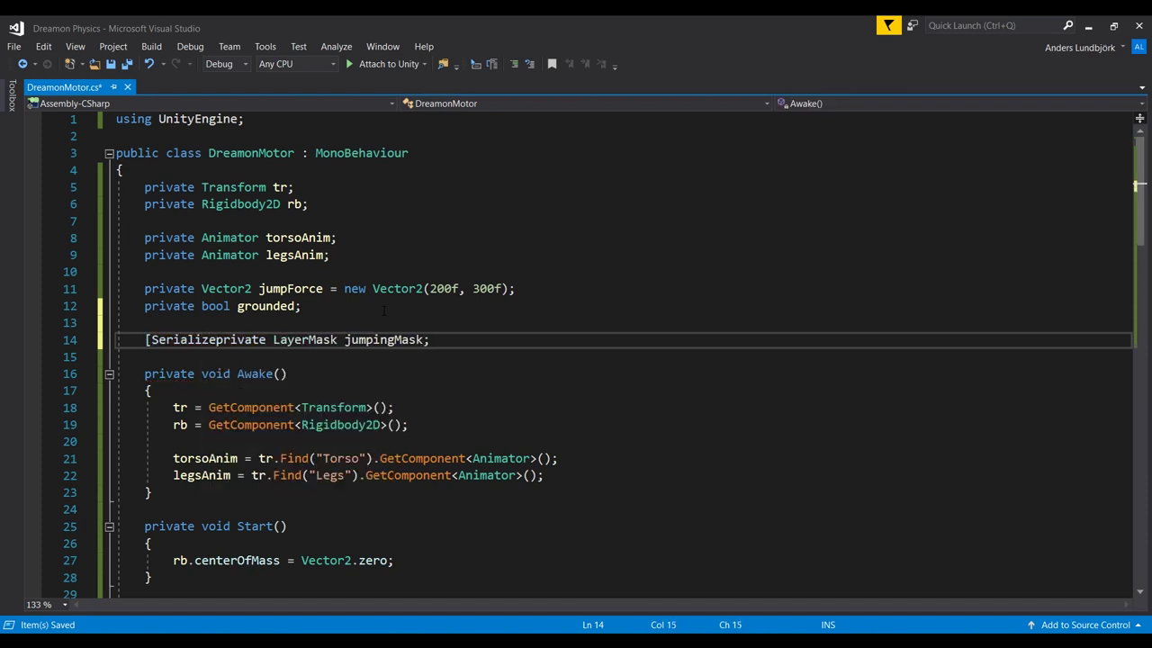
pyautogui.write('Field]')
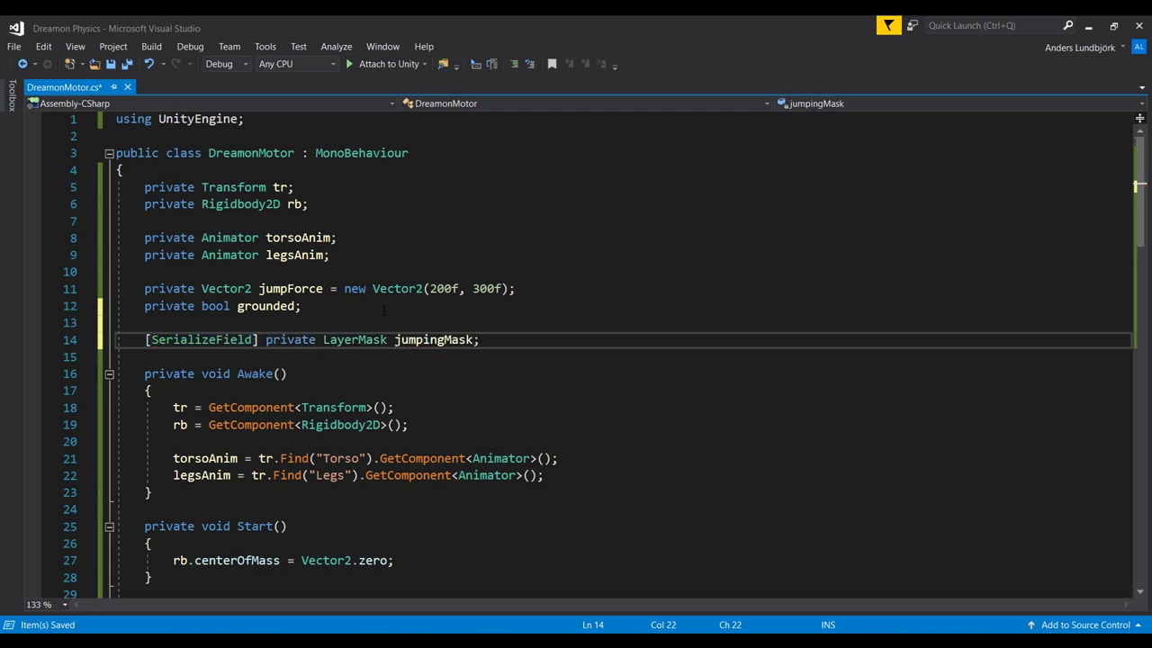
pyautogui.hotkey('ctrl', 's')
# Step: Pass jumpingMask as the third argument of Physics2D.OverlapCircle in IsGroudned and save the script
pyautogui.hotkey('ctrl', 'End')
pyautogui.press('Up')
pyautogui.press('Up')
pyautogui.press('End')
pyautogui.press('Left')
pyautogui.press('Left')
pyautogui.write(', ')
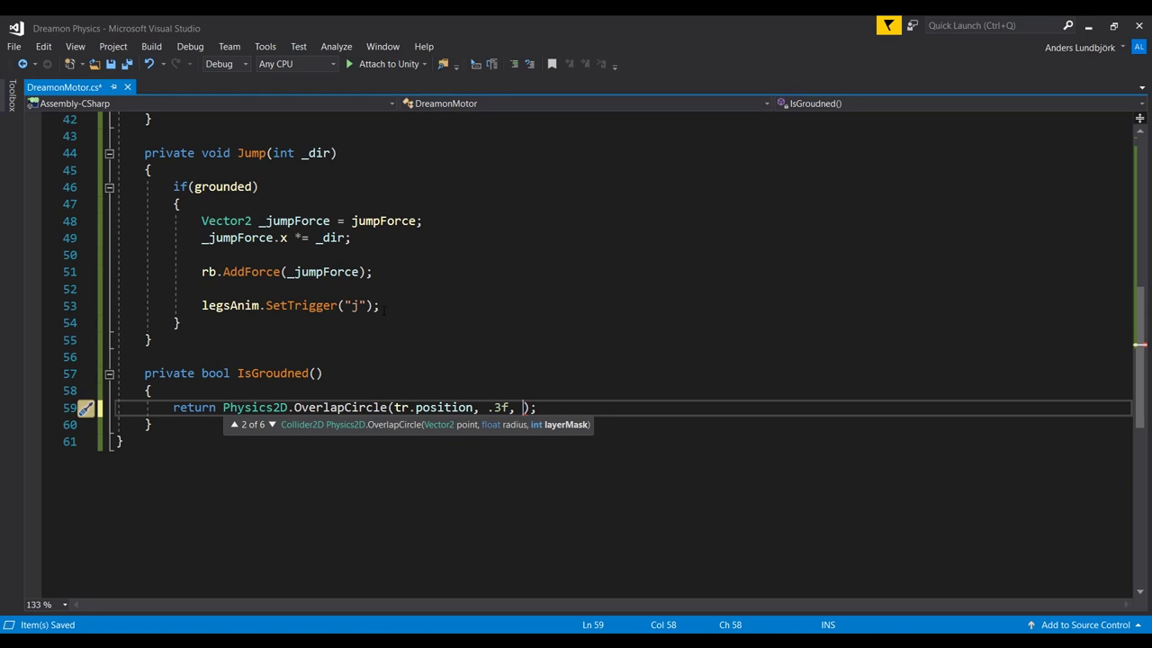
pyautogui.write('jump')
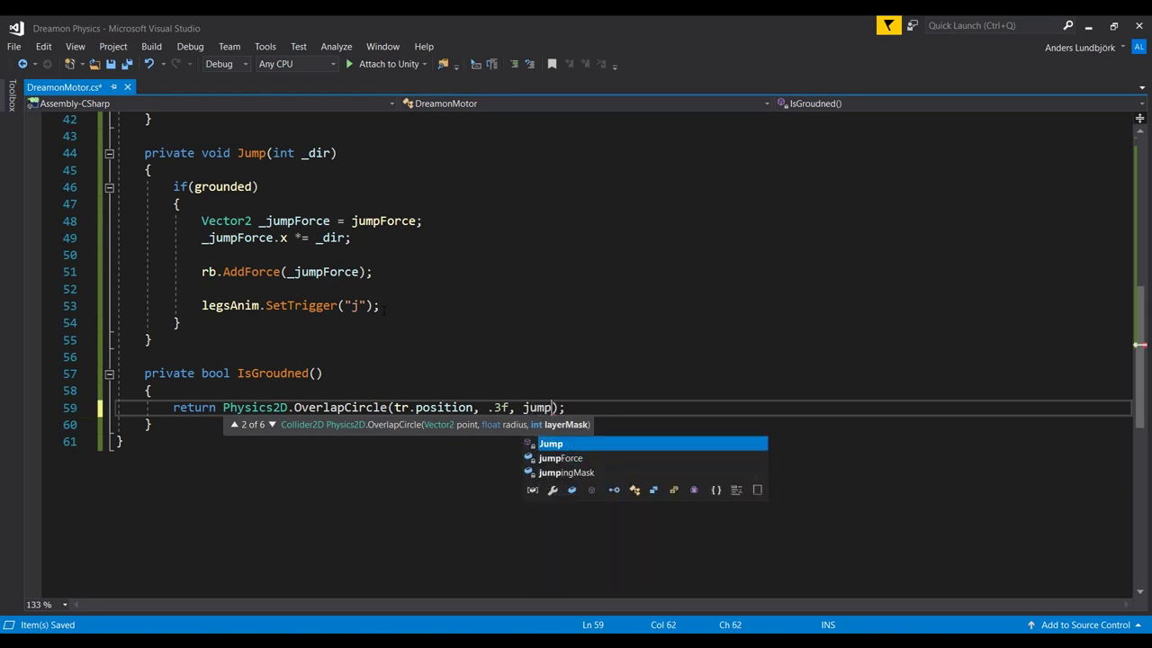
pyautogui.press('Down')
pyautogui.press('Down')
pyautogui.press('Tab')
pyautogui.hotkey('ctrl', 's')
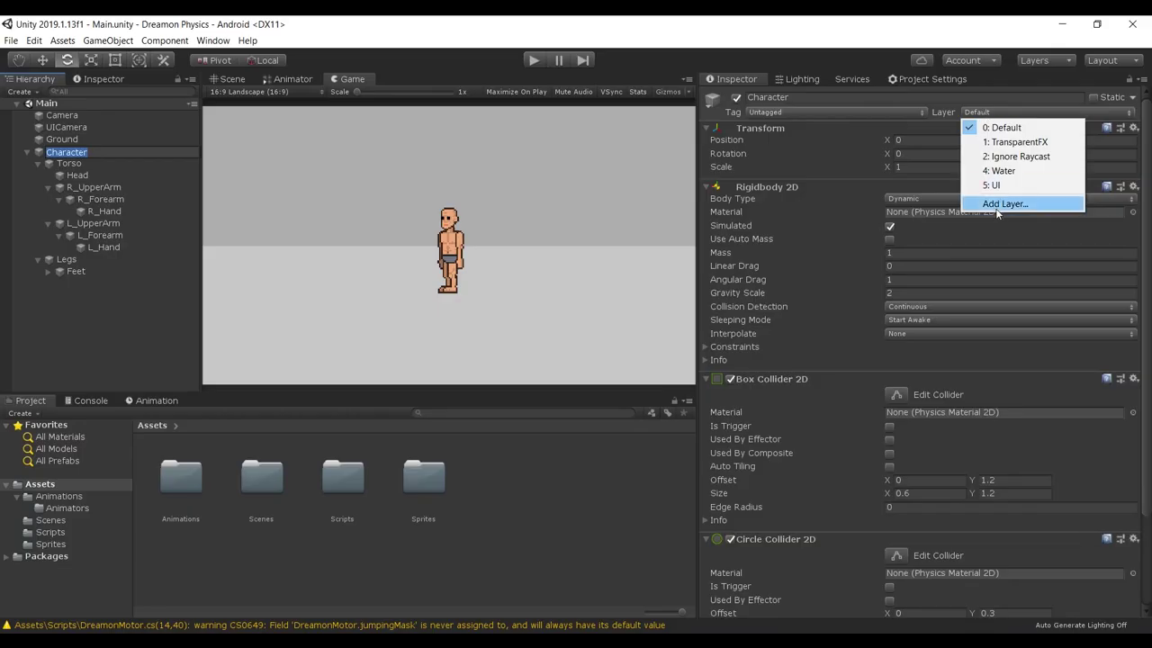
# Step: In Unity, add a Player layer as User Layer 8 and a Ground layer as User Layer 9
pyautogui.click(983, 203)
pyautogui.click(892, 364)
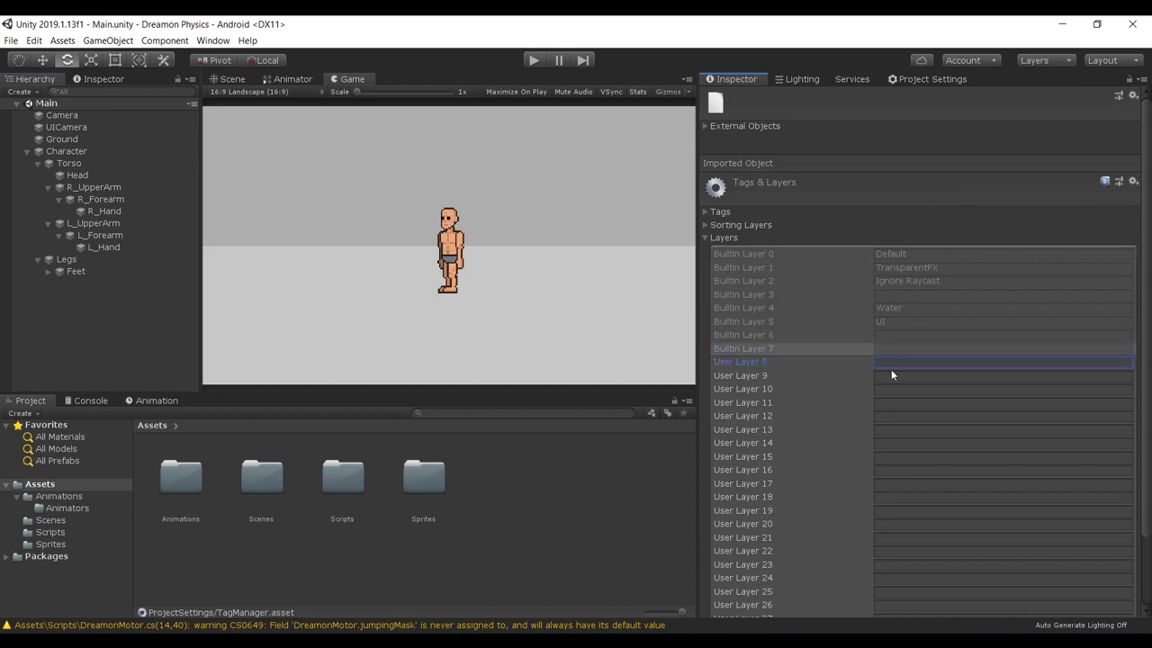
pyautogui.write('Player')
pyautogui.press('Tab')
pyautogui.write('G')
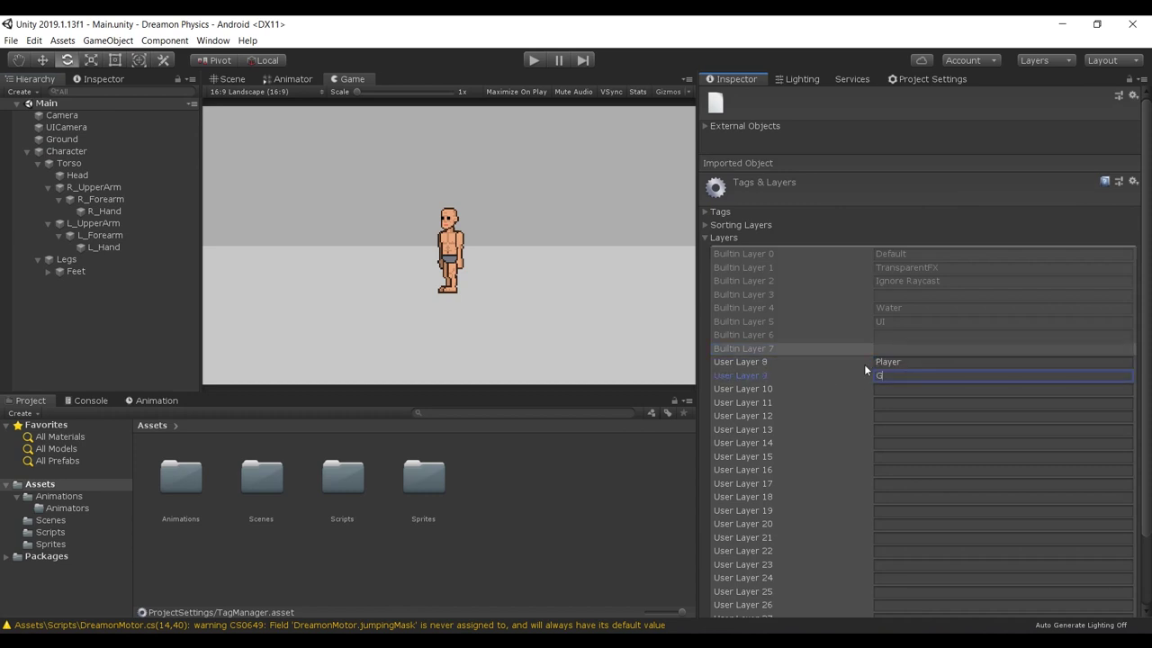
pyautogui.write('round')
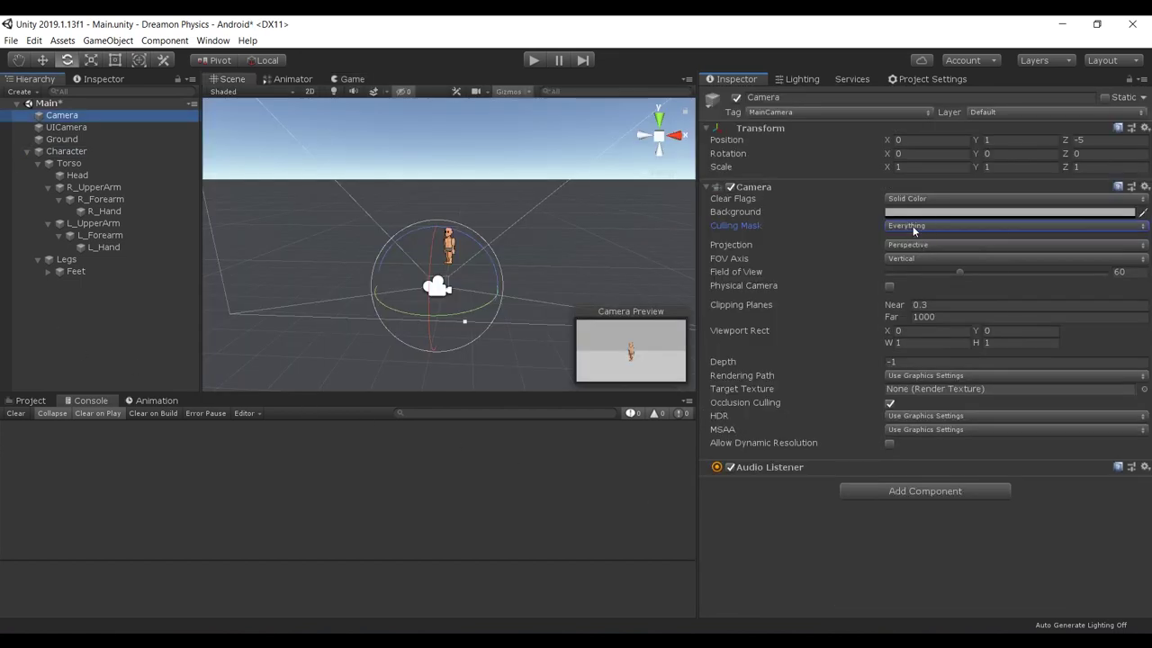
# Step: Adjust which layers the Camera's Culling Mask includes and run the game
pyautogui.click(914, 228)
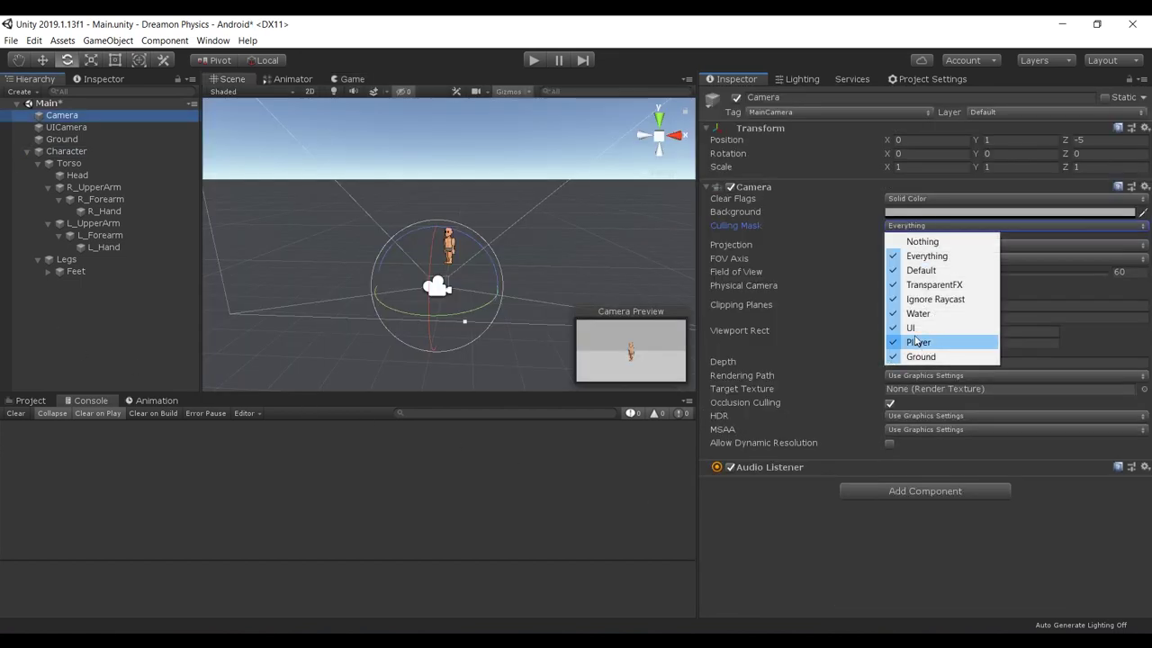
pyautogui.click(915, 342)
pyautogui.hotkey('ctrl', 'p')
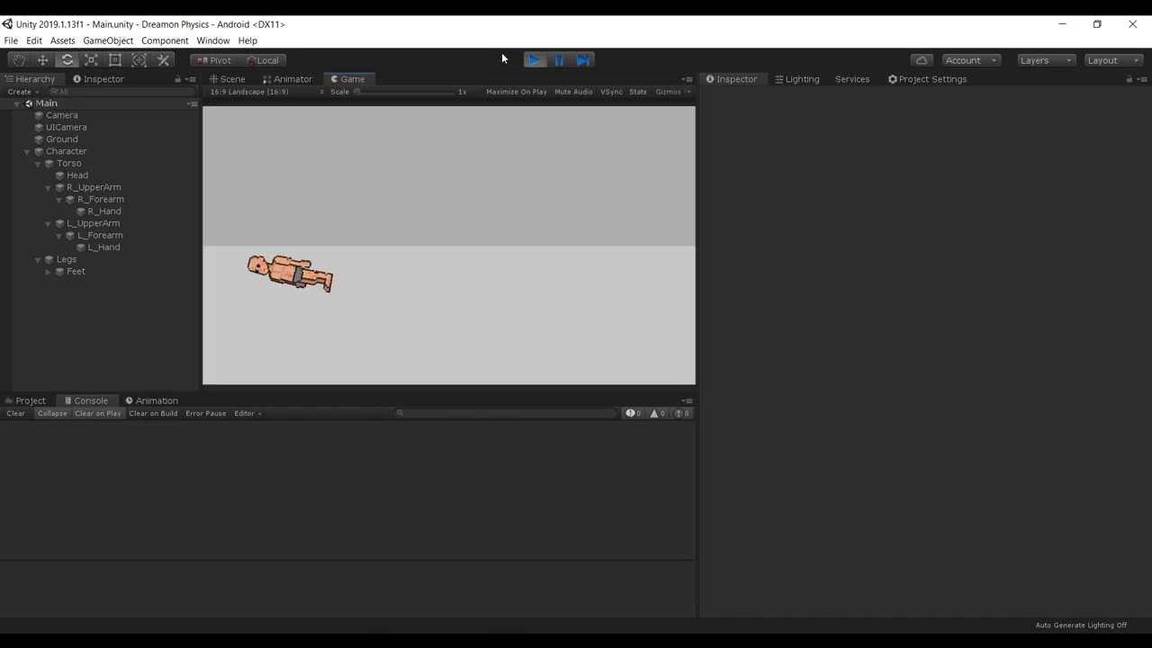
# Step: Set the Character's Rigidbody 2D Angular Drag to 3 and Linear Drag to 0.5 while the game runs
pyautogui.click(67, 152)
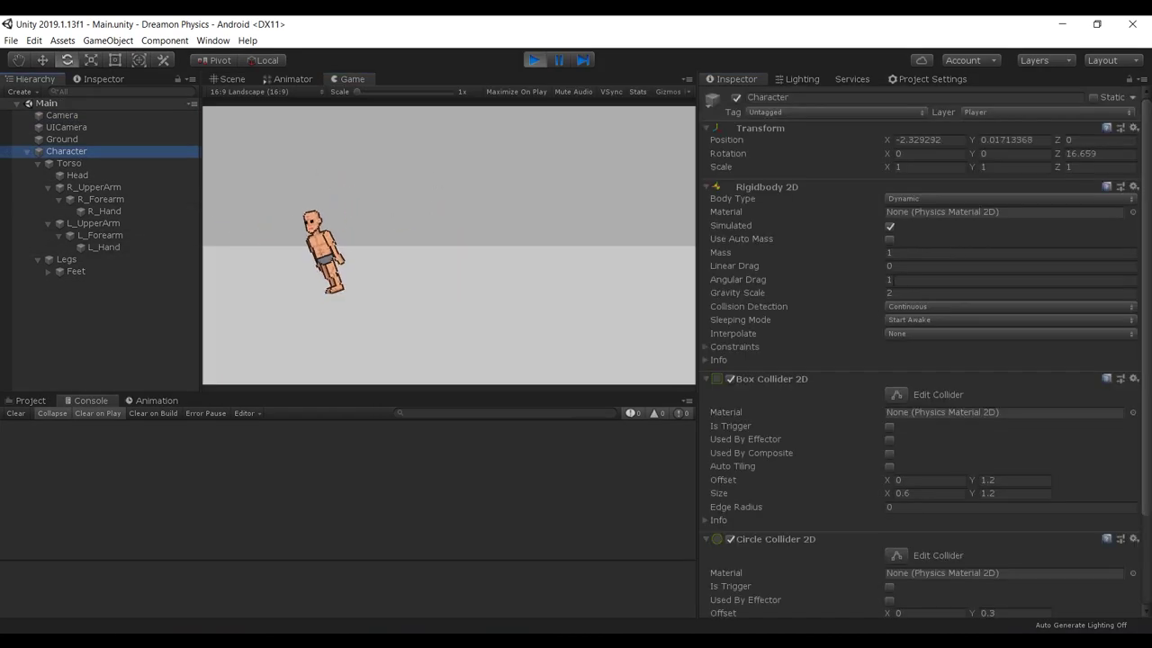
pyautogui.click(916, 279)
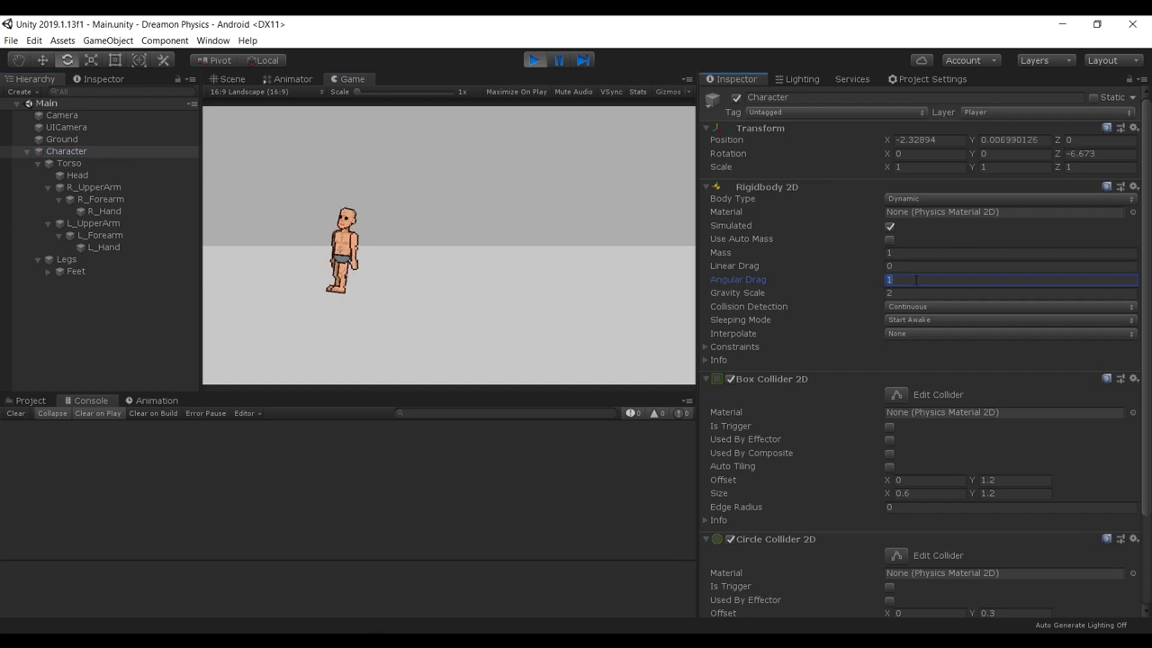
pyautogui.write('3')
pyautogui.click(930, 266)
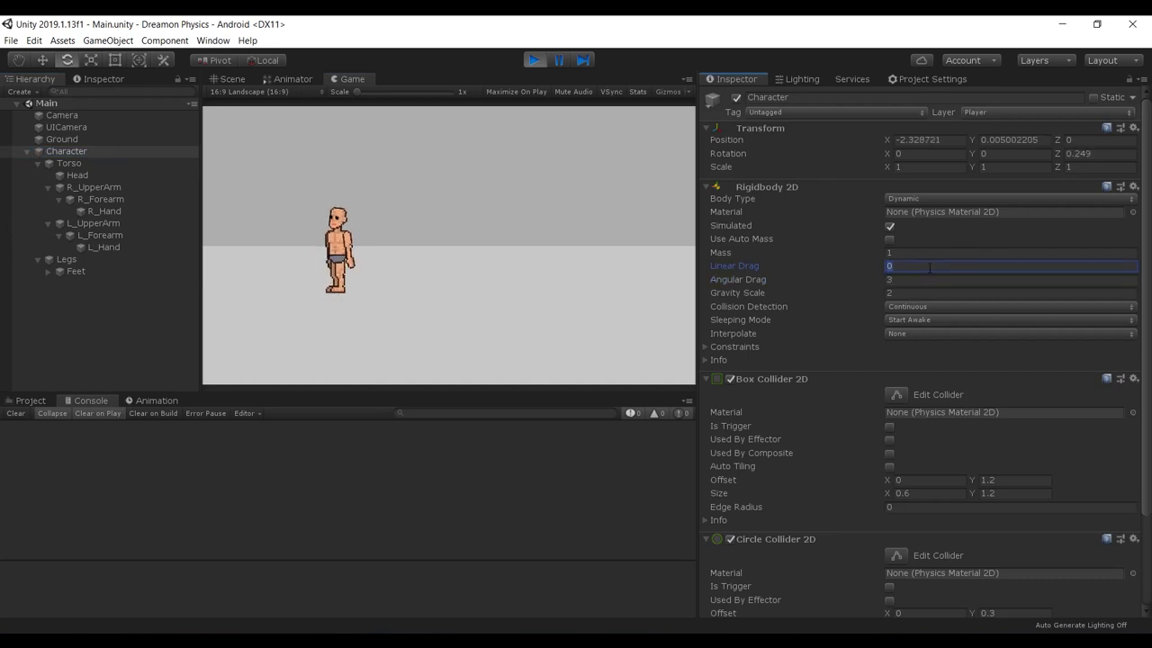
pyautogui.write('0.5')
pyautogui.press('Return')
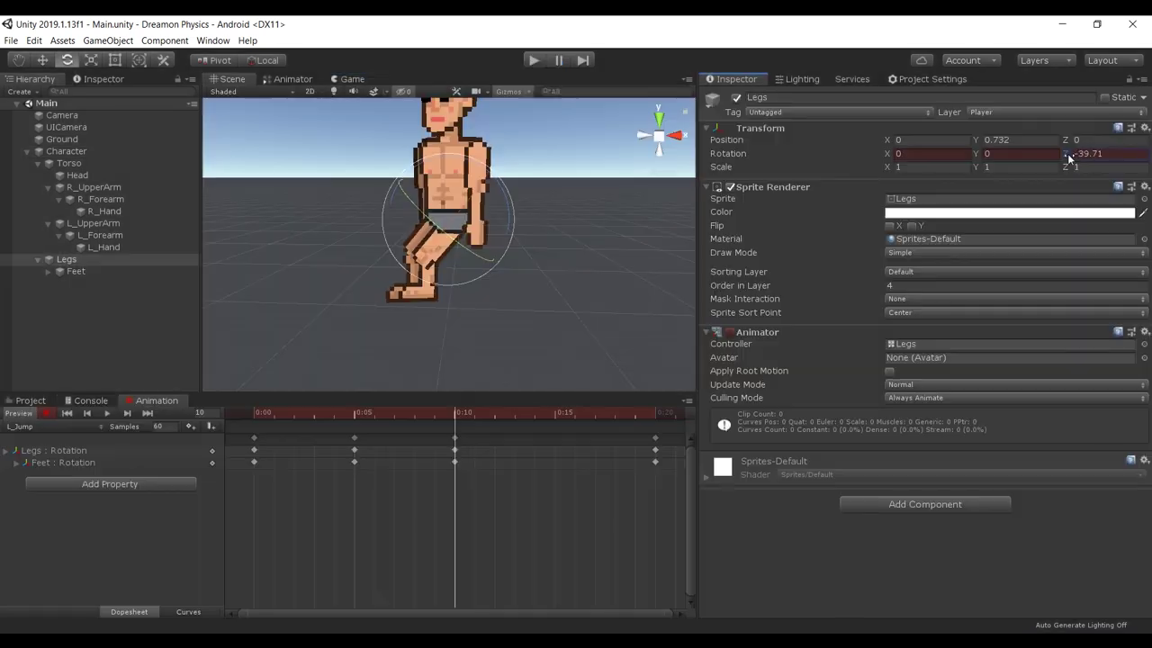
# Step: At frame 10 of the L_Jump animation, rotate the Legs to about -25 and the Feet to 50.5 on Z
pyautogui.moveTo(1069, 159); pyautogui.dragTo(1118, 153)
pyautogui.click(76, 271)
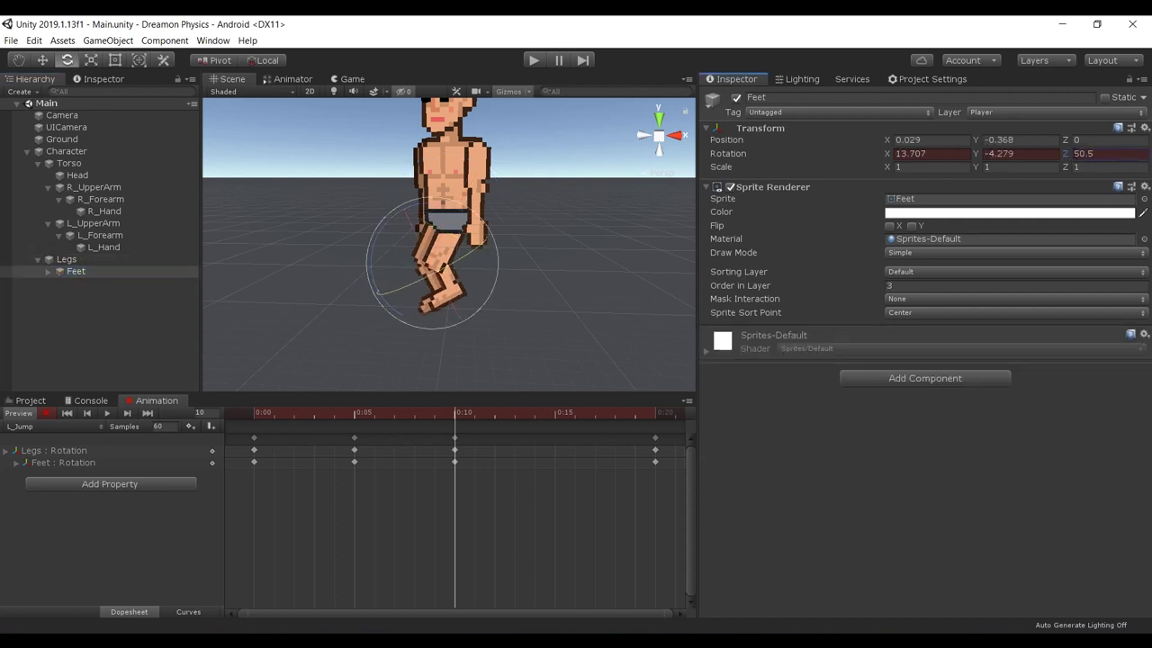
pyautogui.moveTo(258, 416); pyautogui.dragTo(453, 431)
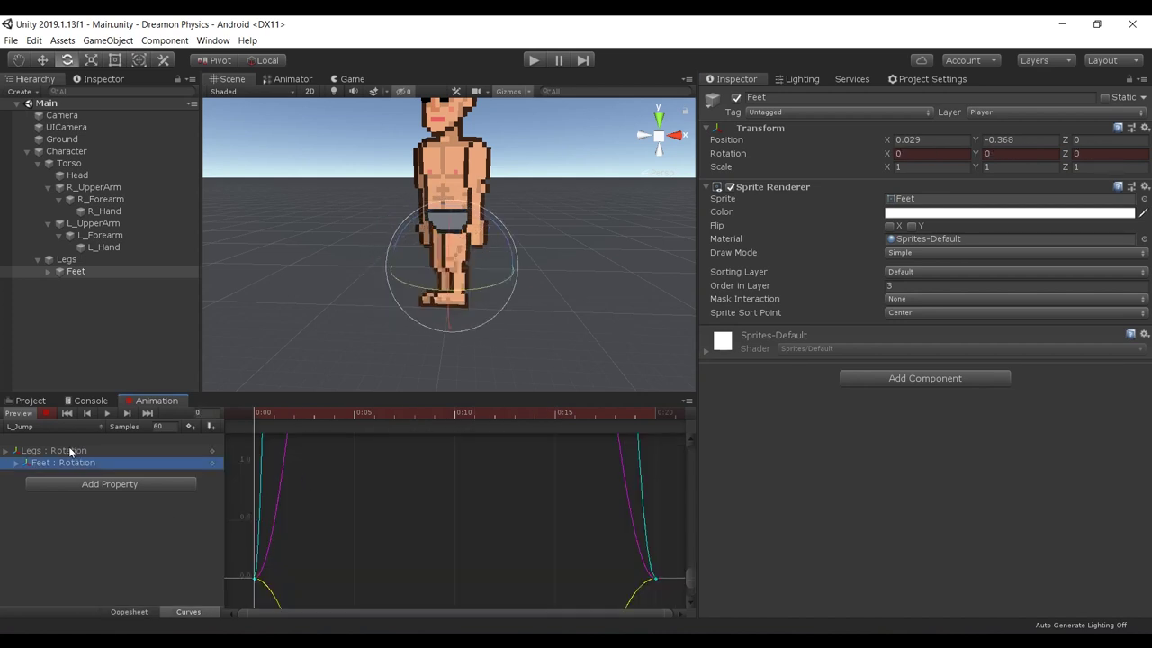
# Step: Reshape the tangents at frames 5 and 10 on the Z rotation curves of the Feet and Legs in L_Jump
pyautogui.click(16, 465)
pyautogui.click(92, 497)
pyautogui.press('r')
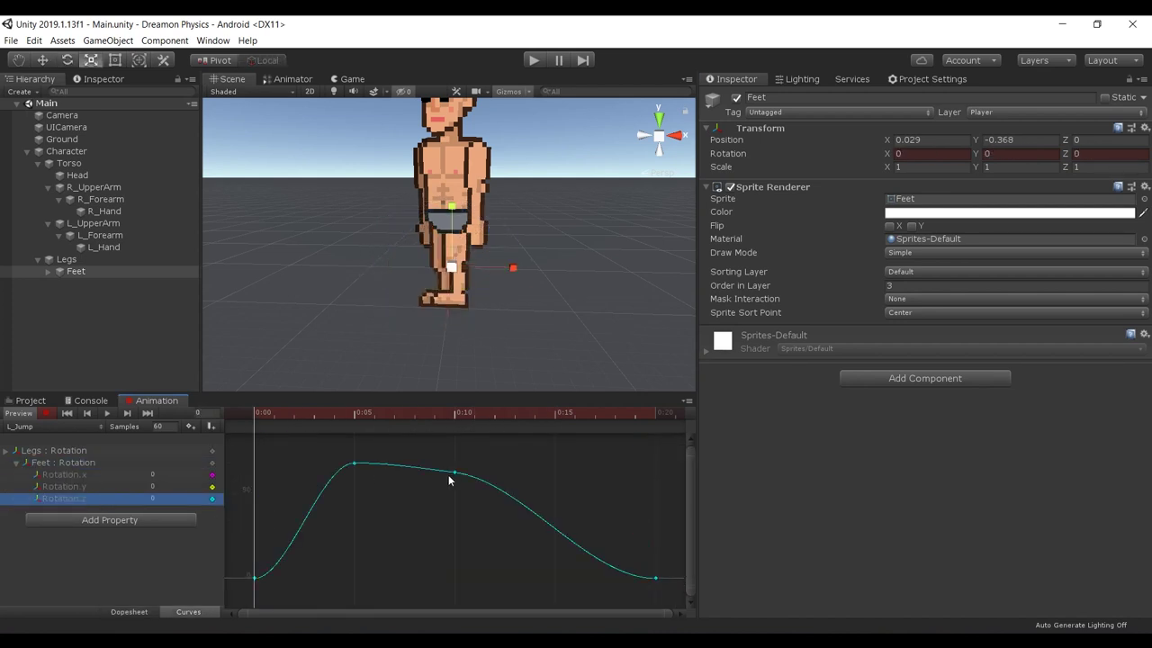
pyautogui.click(353, 462)
pyautogui.moveTo(389, 464); pyautogui.dragTo(389, 451)
pyautogui.click(455, 470)
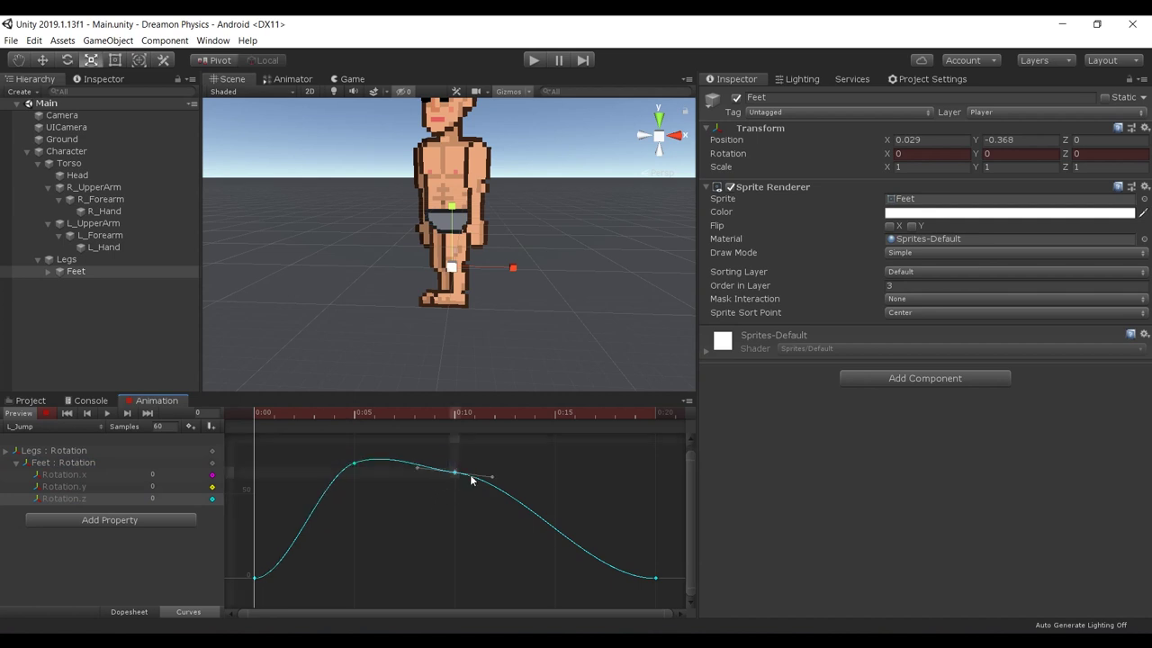
pyautogui.moveTo(492, 477); pyautogui.dragTo(486, 488)
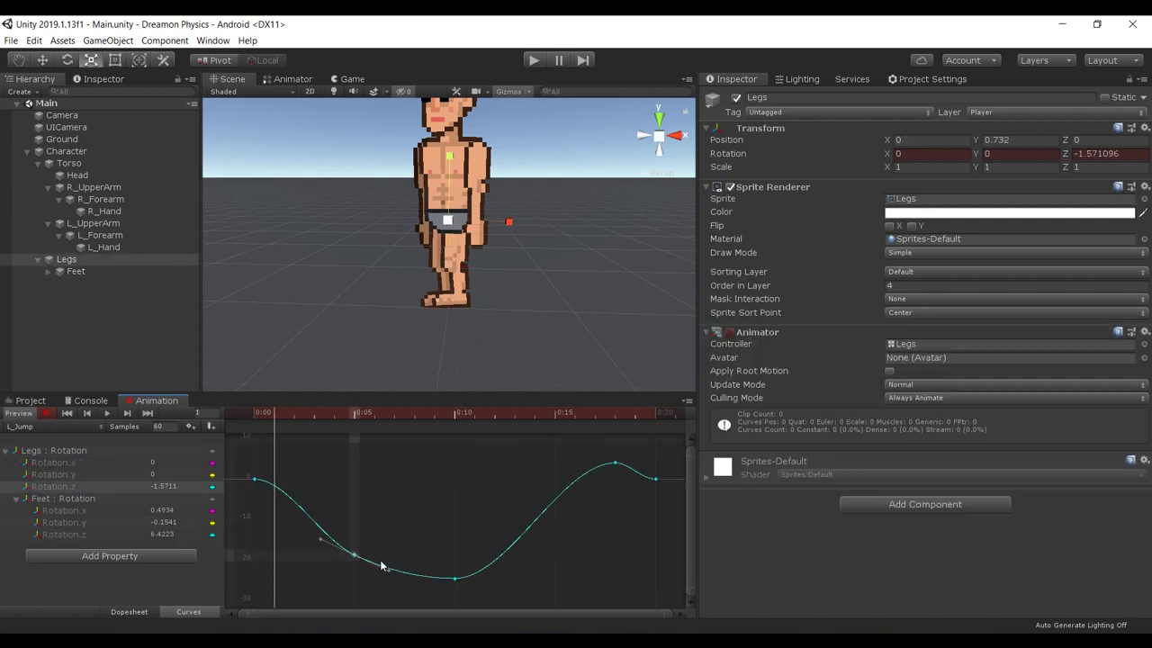
pyautogui.moveTo(380, 560); pyautogui.dragTo(376, 573)
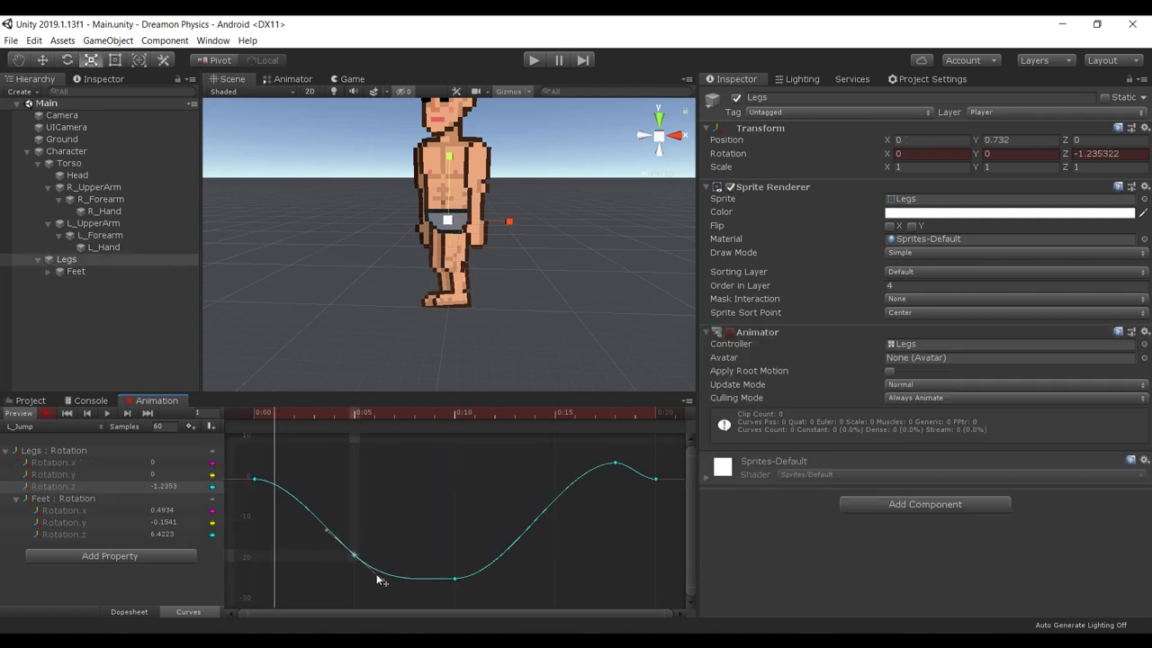
pyautogui.moveTo(482, 569); pyautogui.dragTo(487, 567)
# Step: Run the game, test the character's jumping movement and stop play mode
pyautogui.click(532, 60)
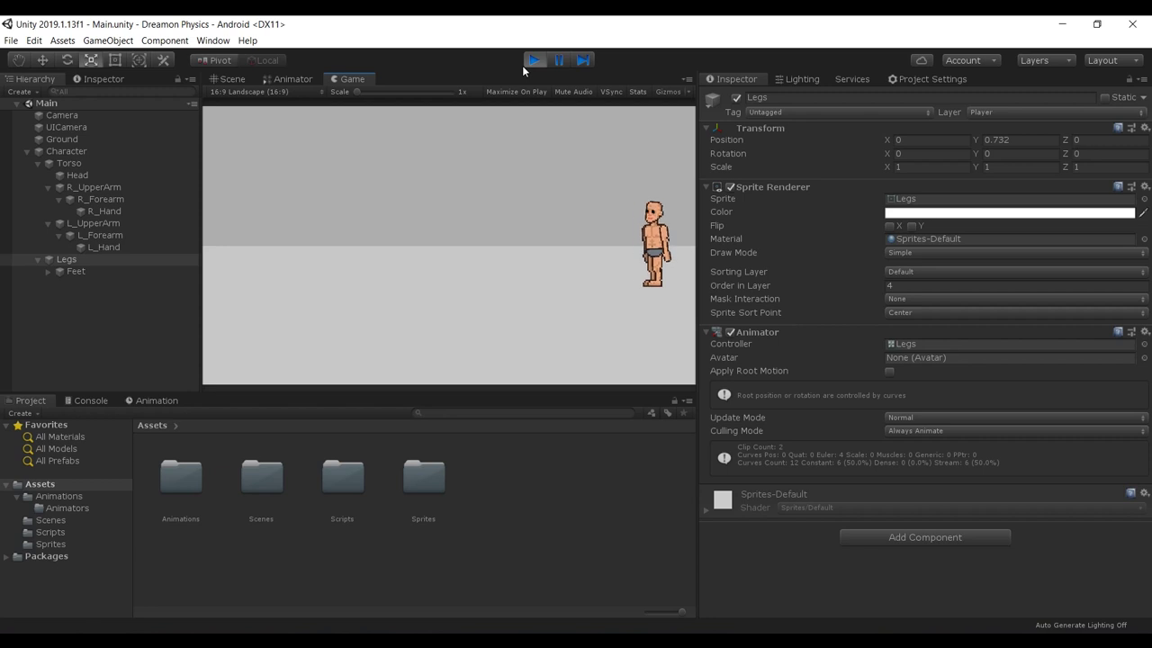
pyautogui.press('a')
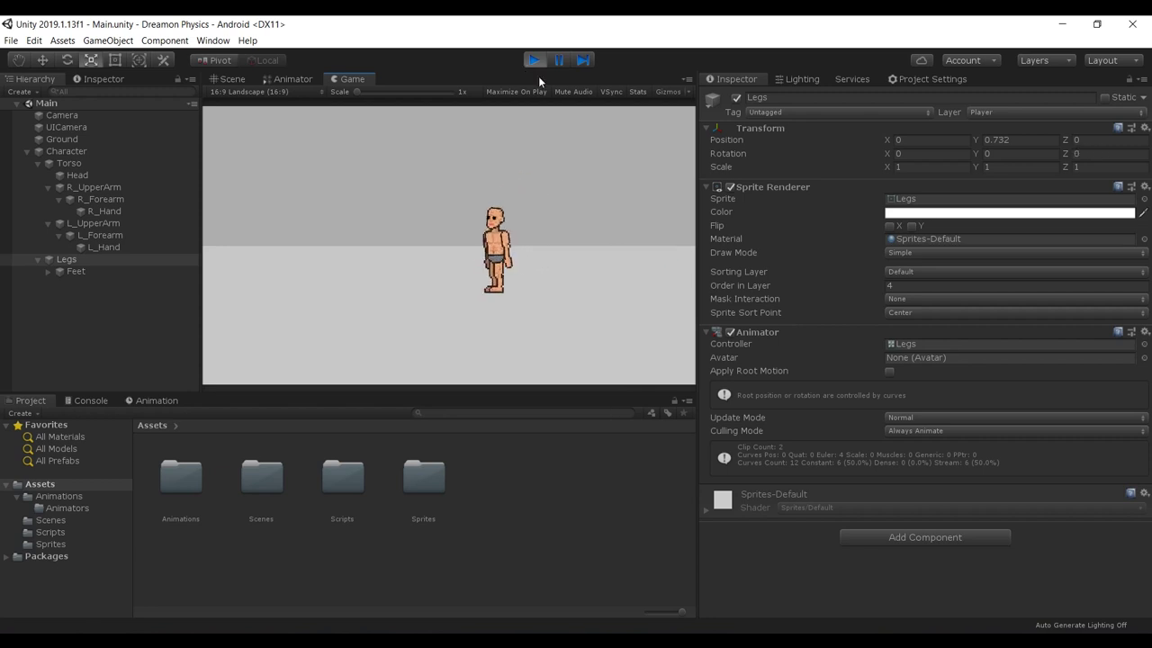
pyautogui.click(534, 63)
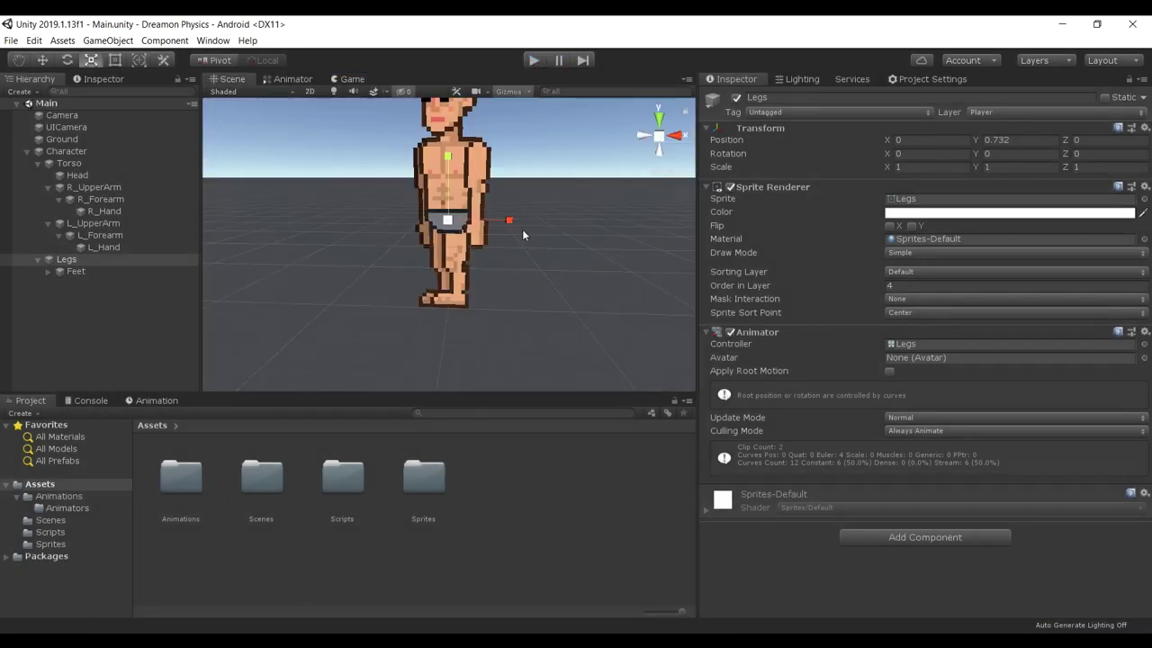
# Step: In Visual Studio, set the Y value of jumpForce in DreamonMotor to 200f, save, and return to Unity
pyautogui.hotkey('alt', 'Tab')
pyautogui.doubleClick(443, 289)
pyautogui.doubleClick(487, 289)
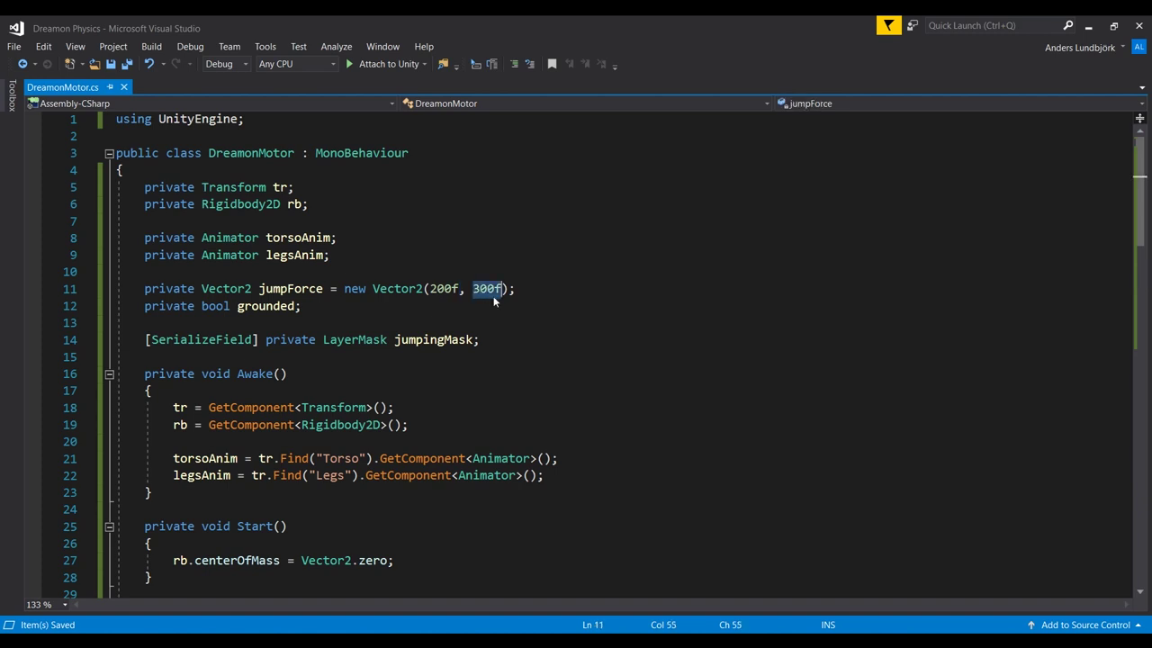
pyautogui.write('200f')
pyautogui.hotkey('ctrl', 's')
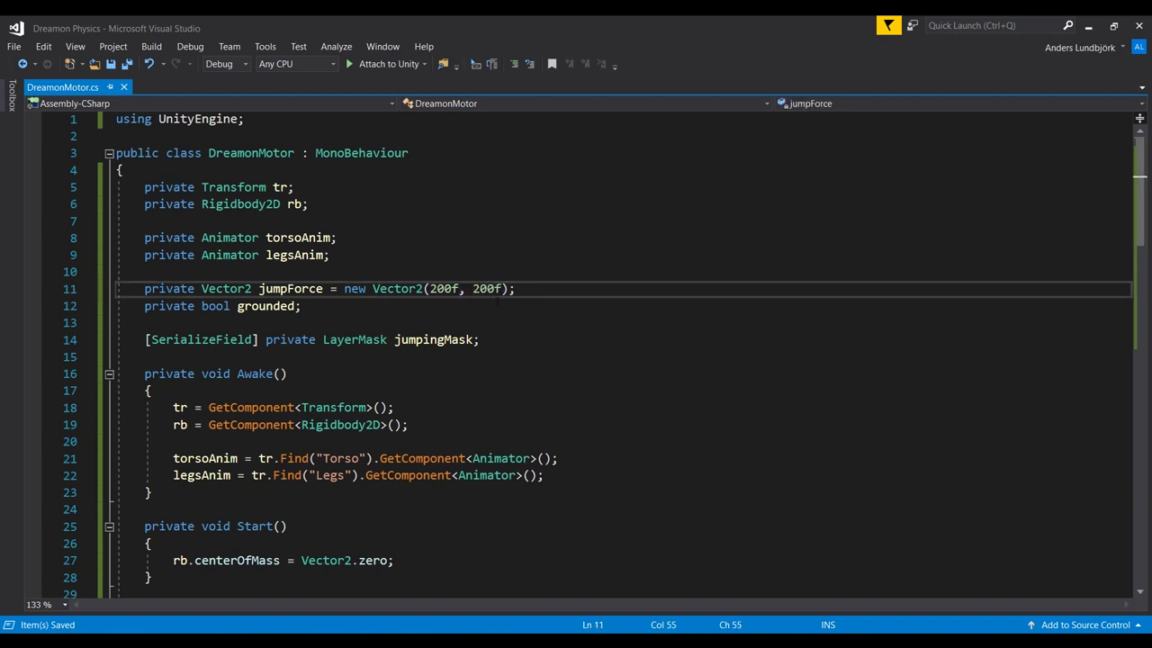
pyautogui.hotkey('alt', 'Tab')
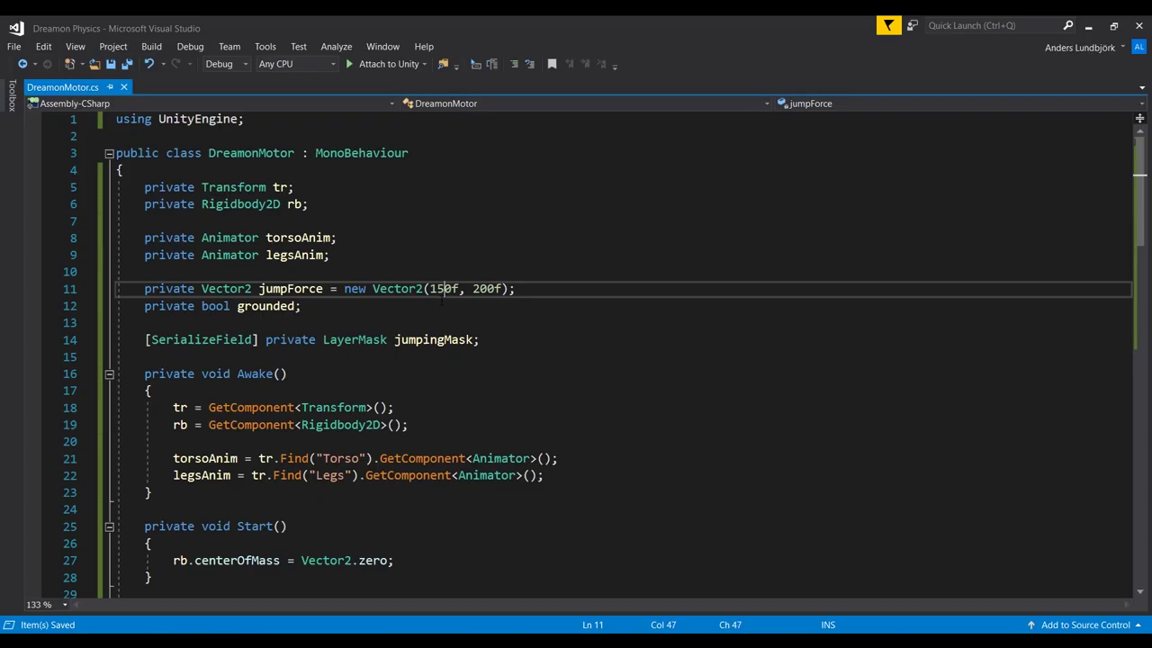
# Step: Set the Y value of jumpForce to 250f, save the script, and test the character's jump in both directions in Unity
pyautogui.moveTo(480, 289); pyautogui.dragTo(487, 289)
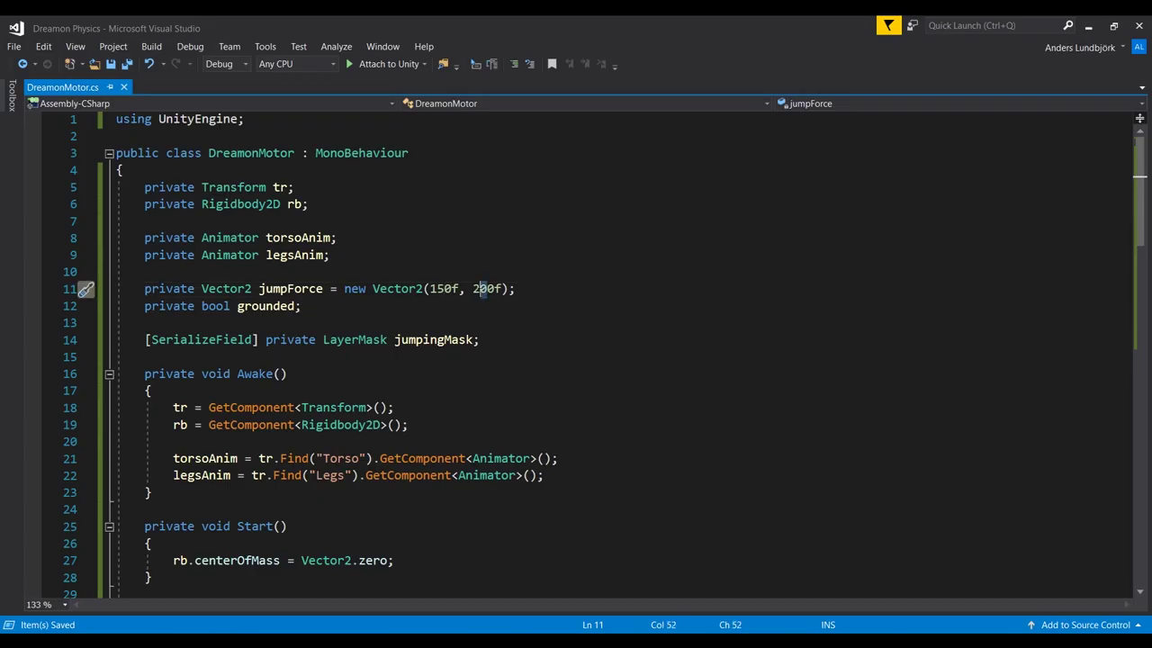
pyautogui.write('5')
pyautogui.hotkey('ctrl', 's')
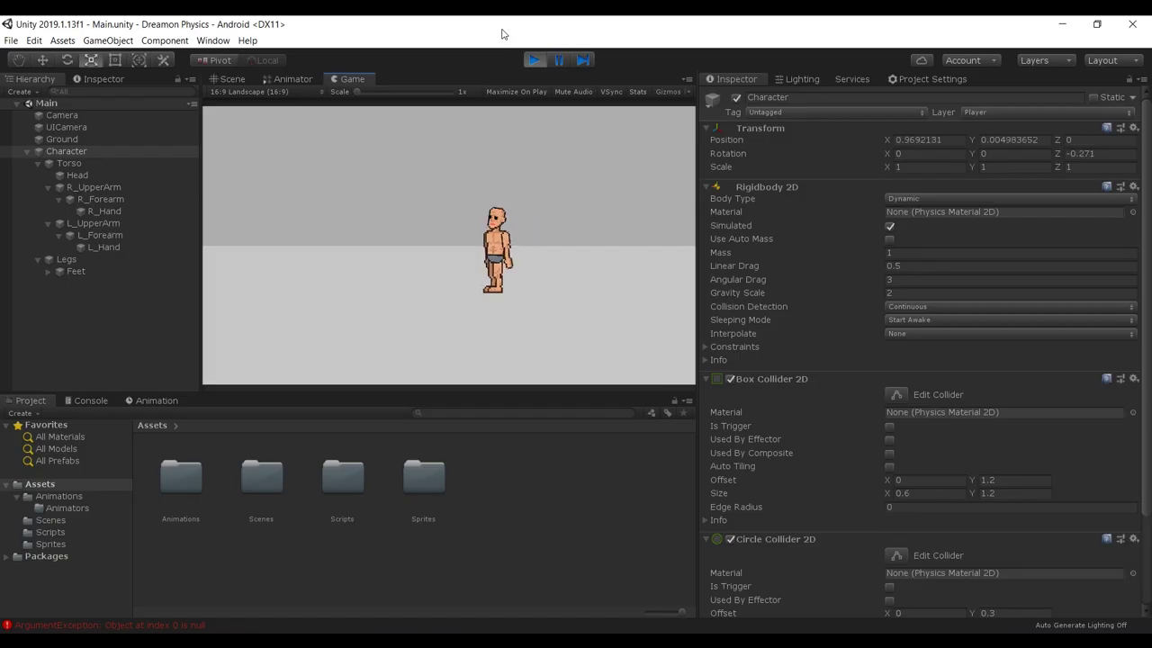
pyautogui.press('a')
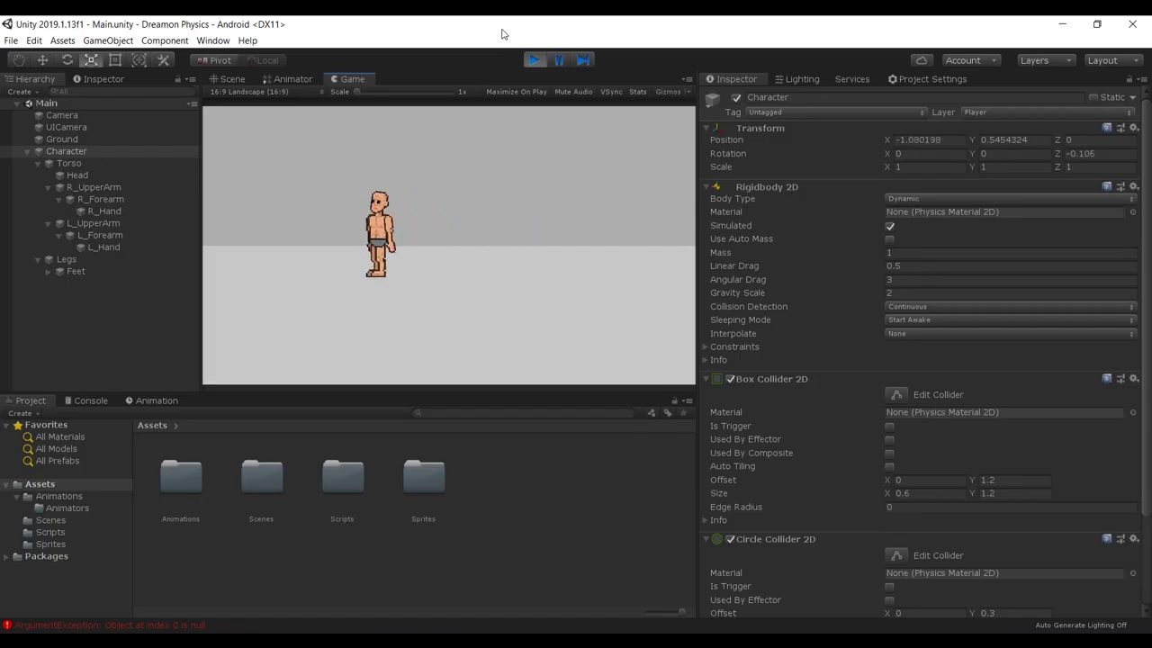
pyautogui.press('d')
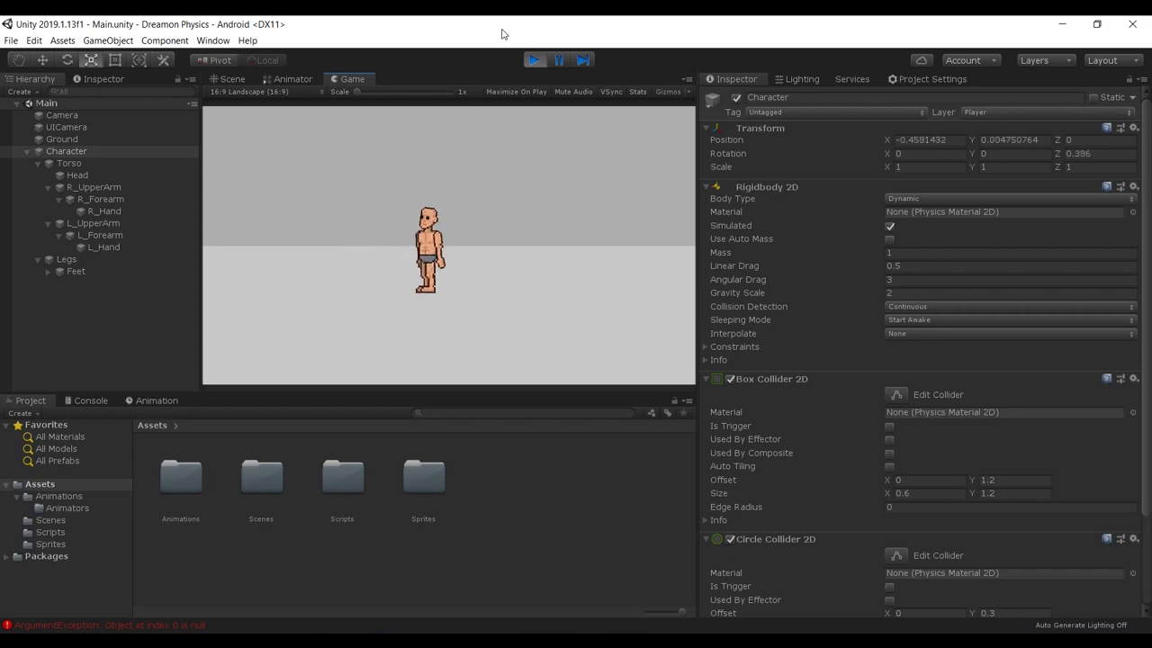
# Step: Switch to Visual Studio and examine the Update condition in DreamonMotor that calls Airborne when the character leaves the ground
pyautogui.hotkey('alt', 'Tab')
pyautogui.scroll(-2, 1120, 196)
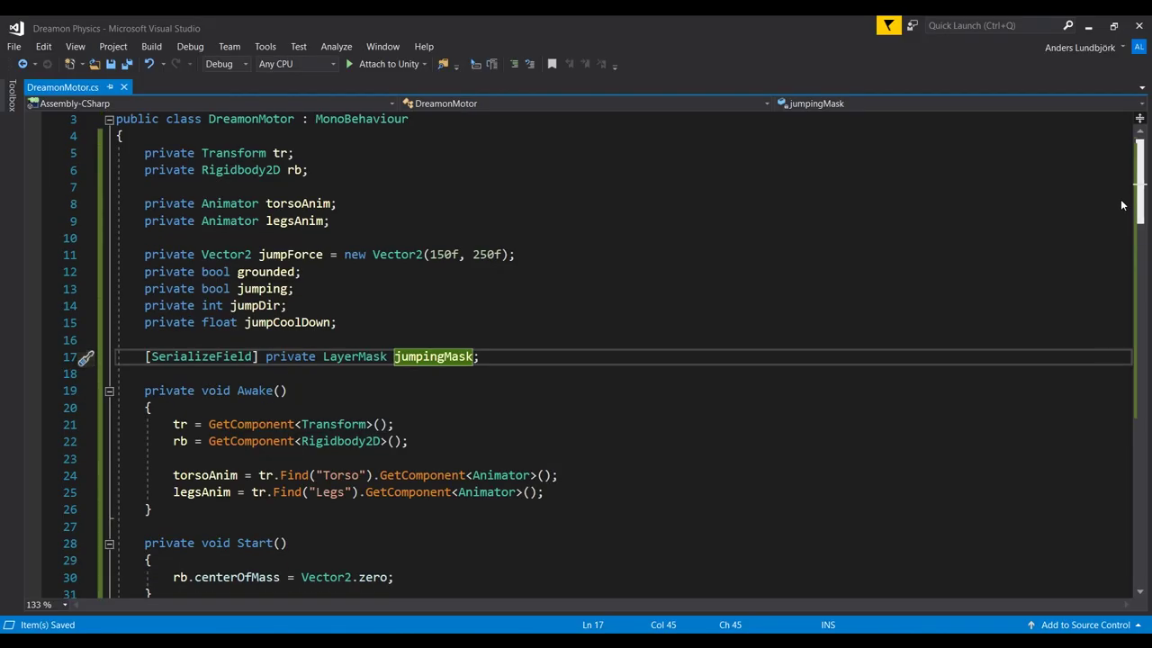
pyautogui.scroll(-7, 578, 292)
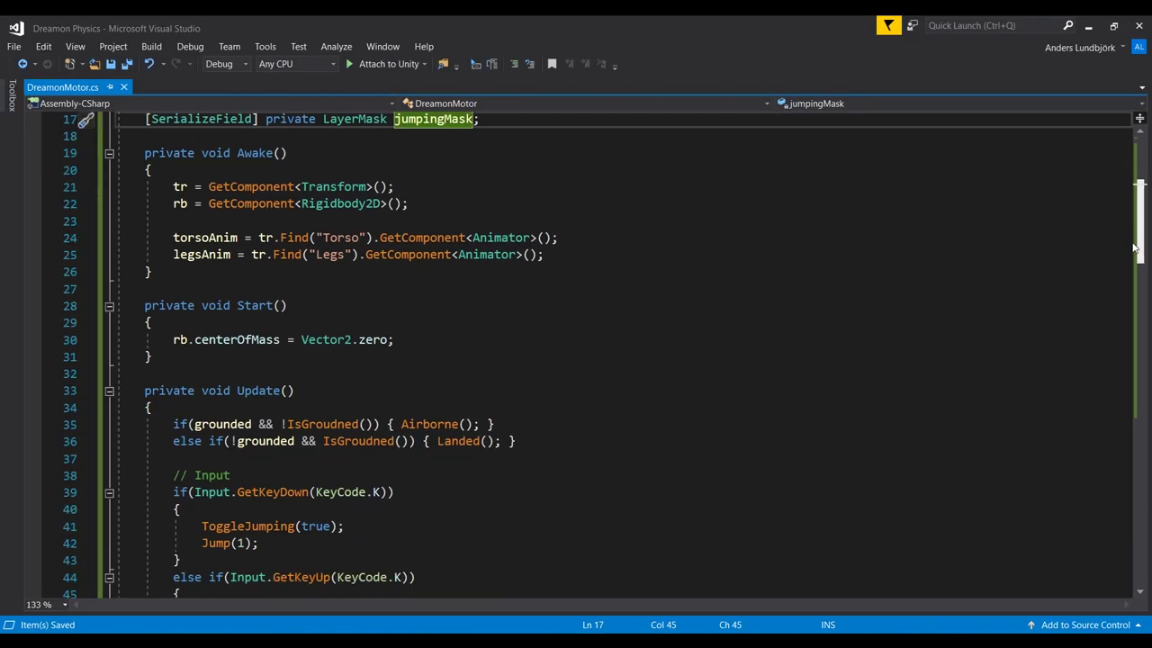
pyautogui.click(575, 288)
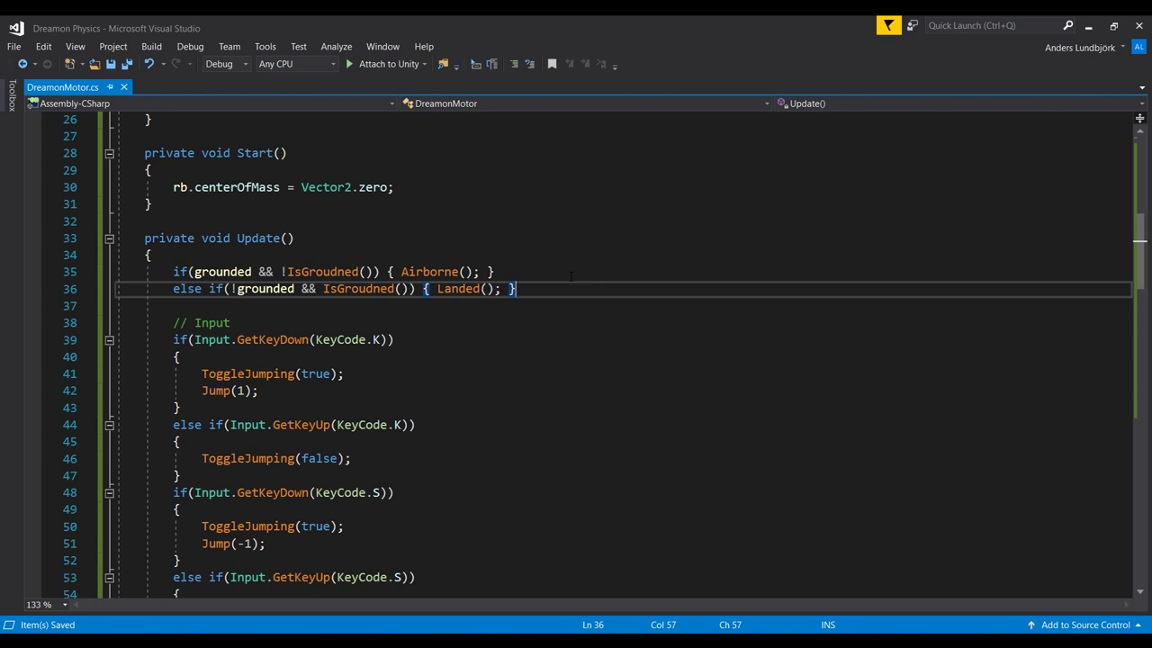
pyautogui.press('Up')
pyautogui.press('Up')
pyautogui.press('Down')
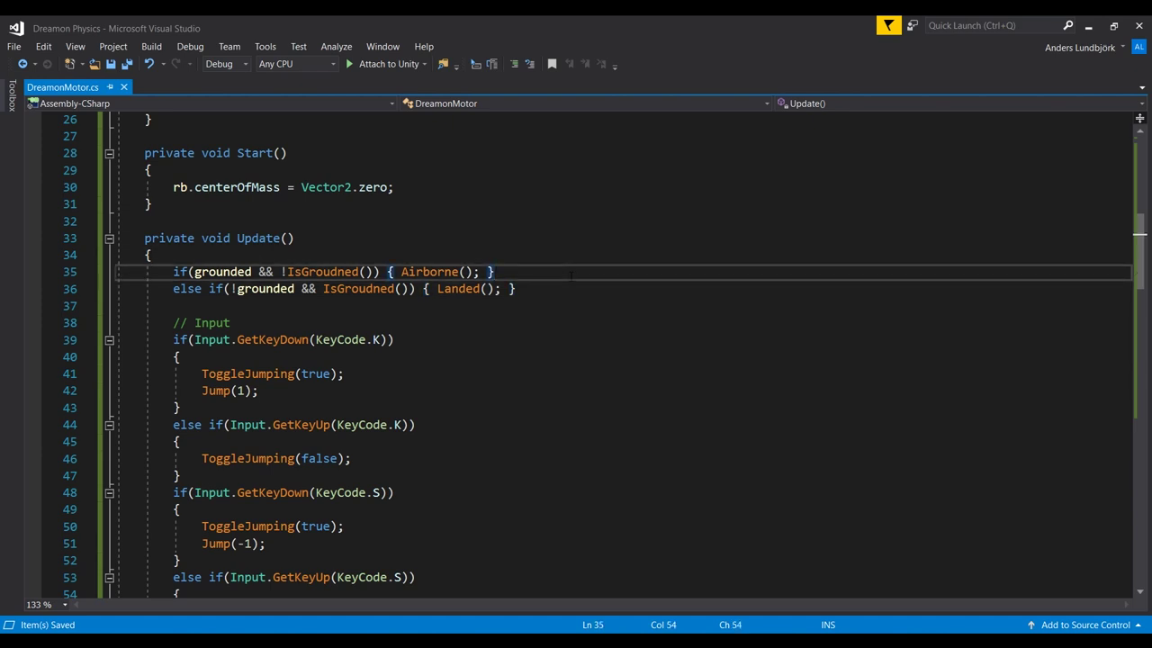
pyautogui.press('Home')
pyautogui.press('Right')
pyautogui.press('Right')
pyautogui.press('Right')
pyautogui.press('Right')
pyautogui.press('Right')
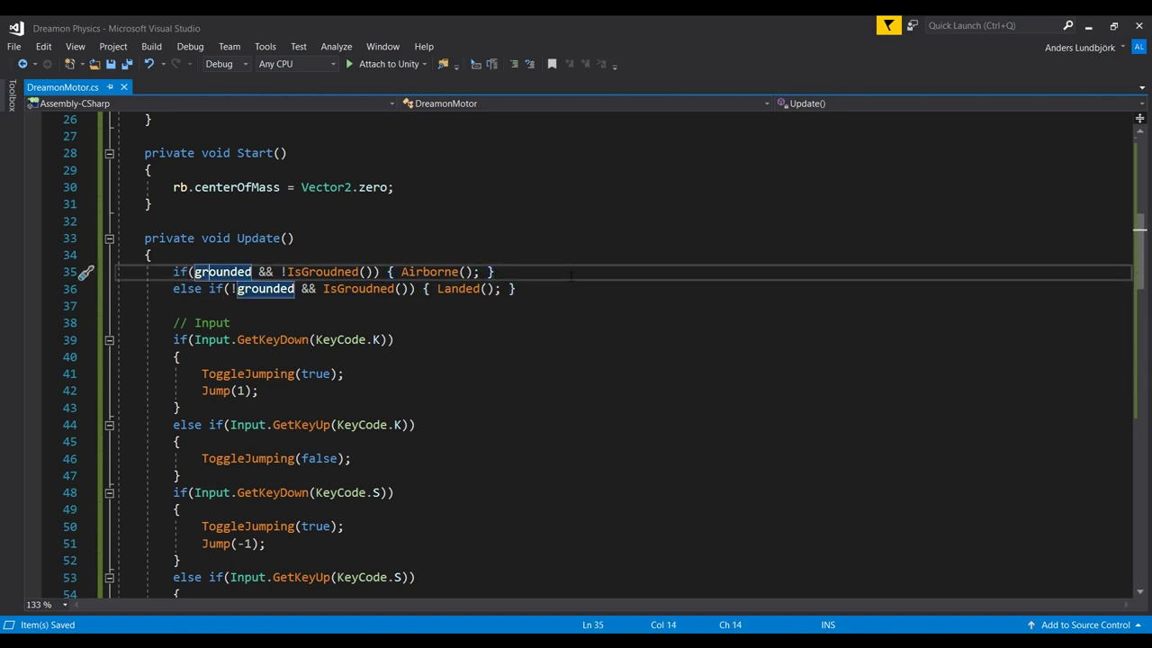
pyautogui.press('Right')
pyautogui.press('Right')
pyautogui.press('Right')
pyautogui.press('Right')
pyautogui.press('Right')
pyautogui.press('Right')
pyautogui.press('Right')
pyautogui.press('Right')
pyautogui.press('Right')
pyautogui.press('Right')
pyautogui.press('Right')
pyautogui.press('Right')
pyautogui.press('Right')
pyautogui.press('Right')
pyautogui.press('Right')
pyautogui.press('Right')
pyautogui.press('Right')
pyautogui.press('Right')
pyautogui.press('Right')
pyautogui.press('Right')
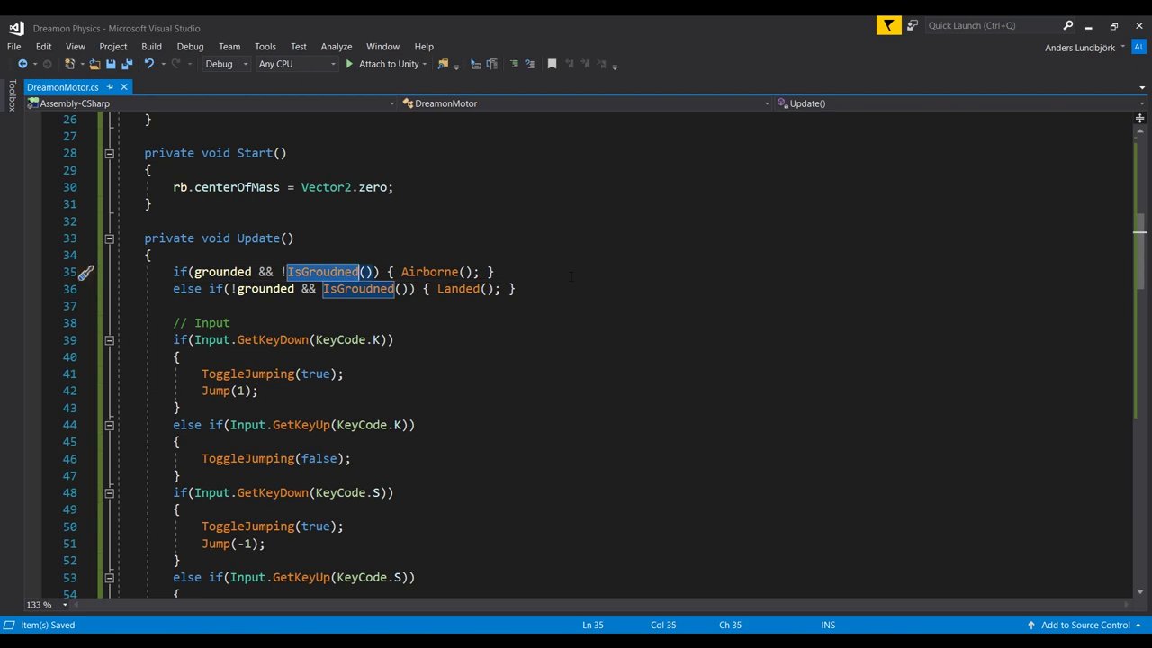
pyautogui.press('Right')
pyautogui.press('Right')
pyautogui.press('Right')
pyautogui.press('Right')
pyautogui.press('Right')
pyautogui.press('Right')
pyautogui.press('Right')
pyautogui.press('Right')
pyautogui.press('Right')
pyautogui.press('Right')
pyautogui.press('Right')
pyautogui.press('Right')
pyautogui.press('Right')
pyautogui.press('Right')
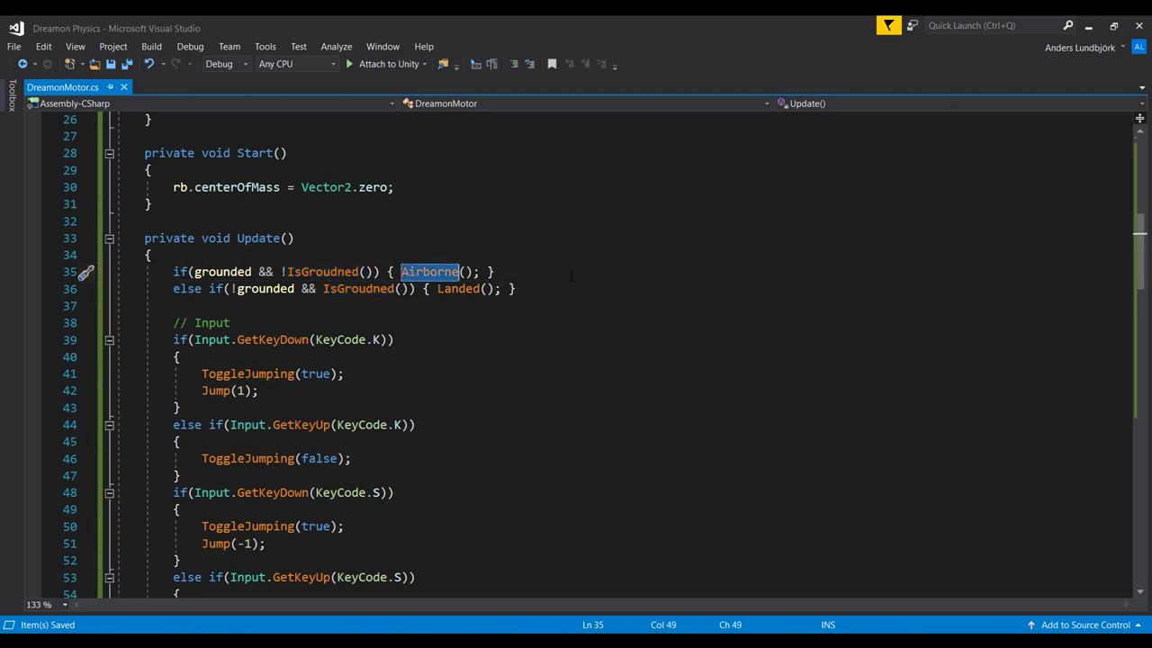
# Step: Examine the else-if condition in Update that calls Landed when the character touches the ground again
pyautogui.press('Down')
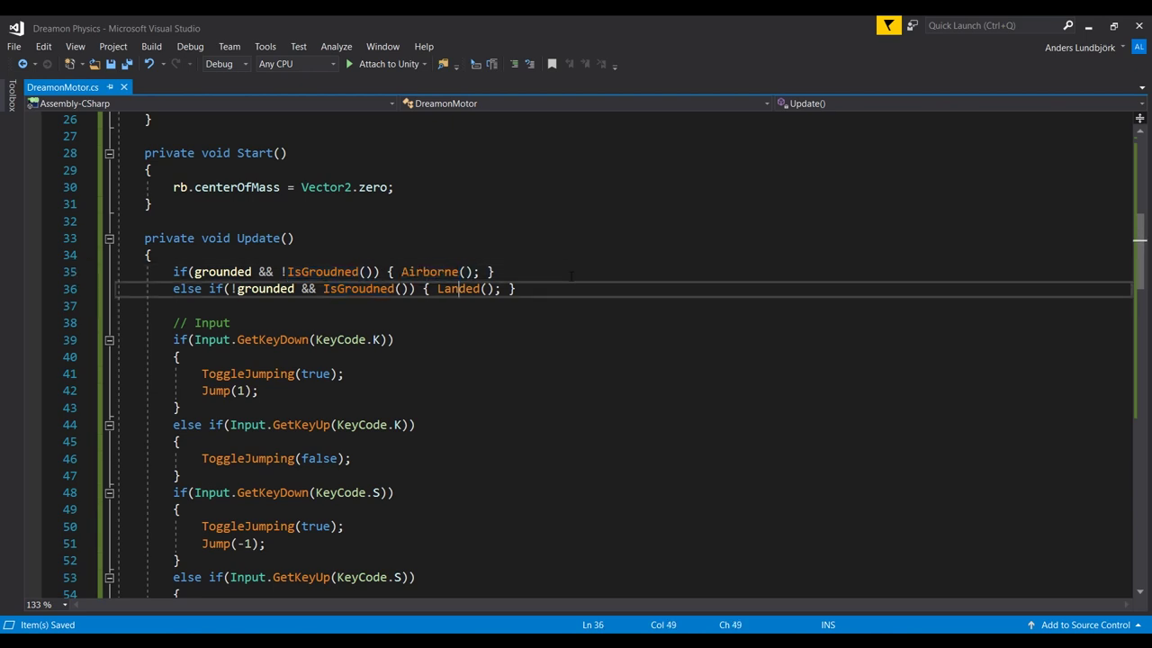
pyautogui.press('Left')
pyautogui.press('Left')
pyautogui.press('Left')
pyautogui.press('Left')
pyautogui.press('Left')
pyautogui.press('Left')
pyautogui.press('Left')
pyautogui.press('Left')
pyautogui.press('Left')
pyautogui.press('Left')
pyautogui.press('Left')
pyautogui.press('Left')
pyautogui.press('Left')
pyautogui.press('Left')
pyautogui.press('Left')
pyautogui.press('Left')
pyautogui.press('Left')
pyautogui.press('Left')
pyautogui.press('Left')
pyautogui.press('Left')
pyautogui.press('Left')
pyautogui.press('Left')
pyautogui.press('Left')
pyautogui.press('Left')
pyautogui.press('Left')
pyautogui.press('Left')
pyautogui.press('Left')
pyautogui.press('Right')
pyautogui.press('Right')
pyautogui.press('Right')
pyautogui.press('Right')
pyautogui.press('Right')
pyautogui.press('Right')
pyautogui.press('Right')
pyautogui.press('Right')
pyautogui.press('Right')
pyautogui.press('Right')
pyautogui.press('Right')
pyautogui.press('Right')
pyautogui.press('Right')
pyautogui.press('Right')
pyautogui.press('Right')
pyautogui.press('Right')
pyautogui.press('Right')
pyautogui.press('Right')
pyautogui.press('Right')
pyautogui.press('Right')
pyautogui.hotkey('shift', 'Right')
pyautogui.hotkey('shift', 'Right')
pyautogui.hotkey('shift', 'Right')
pyautogui.hotkey('shift', 'Right')
pyautogui.hotkey('shift', 'Right')
pyautogui.hotkey('shift', 'Right')
# Step: Review the input block in Update that handles jumping with the K and S keys through ToggleJumping and Jump
pyautogui.press('Down')
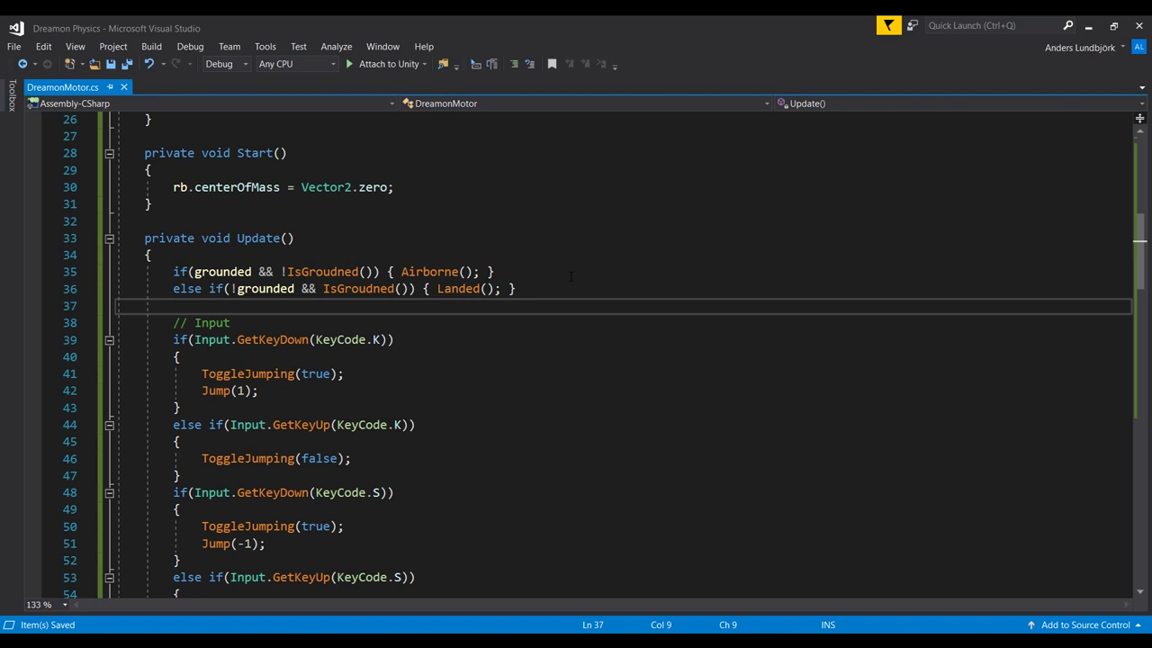
pyautogui.press('Down')
pyautogui.press('Down')
pyautogui.press('Down')
pyautogui.press('Down')
pyautogui.press('Down')
pyautogui.press('Down')
pyautogui.press('Down')
pyautogui.press('Down')
pyautogui.press('Down')
pyautogui.press('Down')
pyautogui.press('Down')
pyautogui.press('Down')
pyautogui.press('Down')
pyautogui.press('Down')
pyautogui.press('Down')
pyautogui.press('Down')
pyautogui.press('Down')
pyautogui.press('Down')
pyautogui.press('Down')
pyautogui.press('Down')
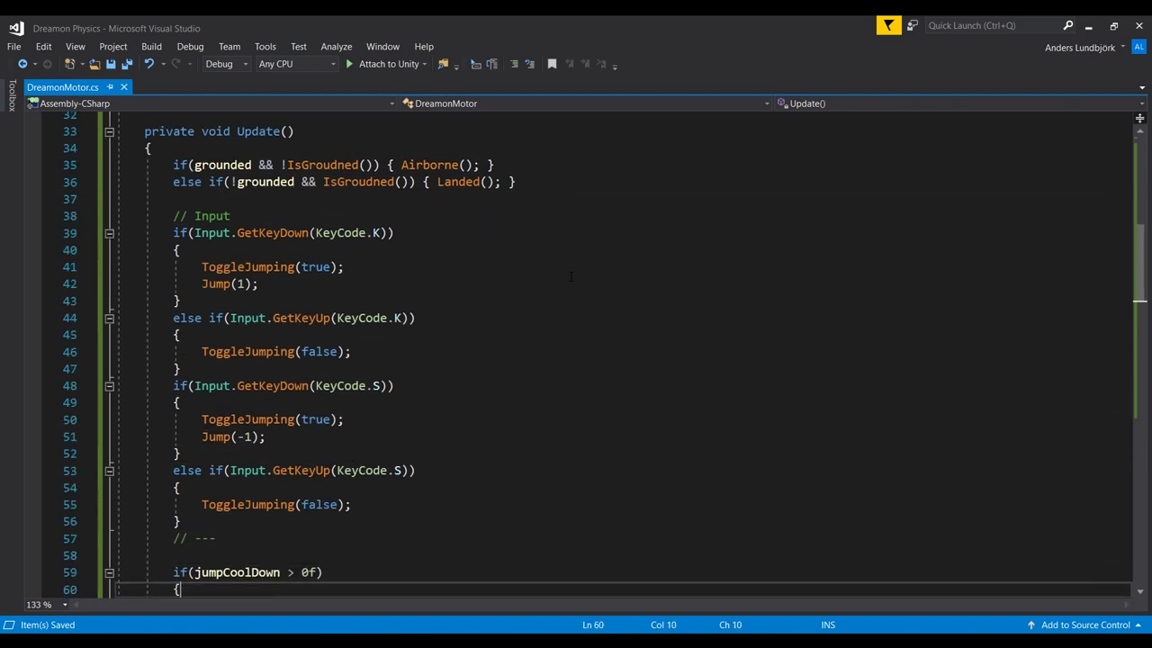
# Step: Examine the jumpCoolDown block in Update, including its countdown and the repeated Jump(jumpDir) call while jumping
pyautogui.press('End')
pyautogui.press('Up')
pyautogui.press('Up')
pyautogui.press('Up')
pyautogui.press('Up')
pyautogui.press('Up')
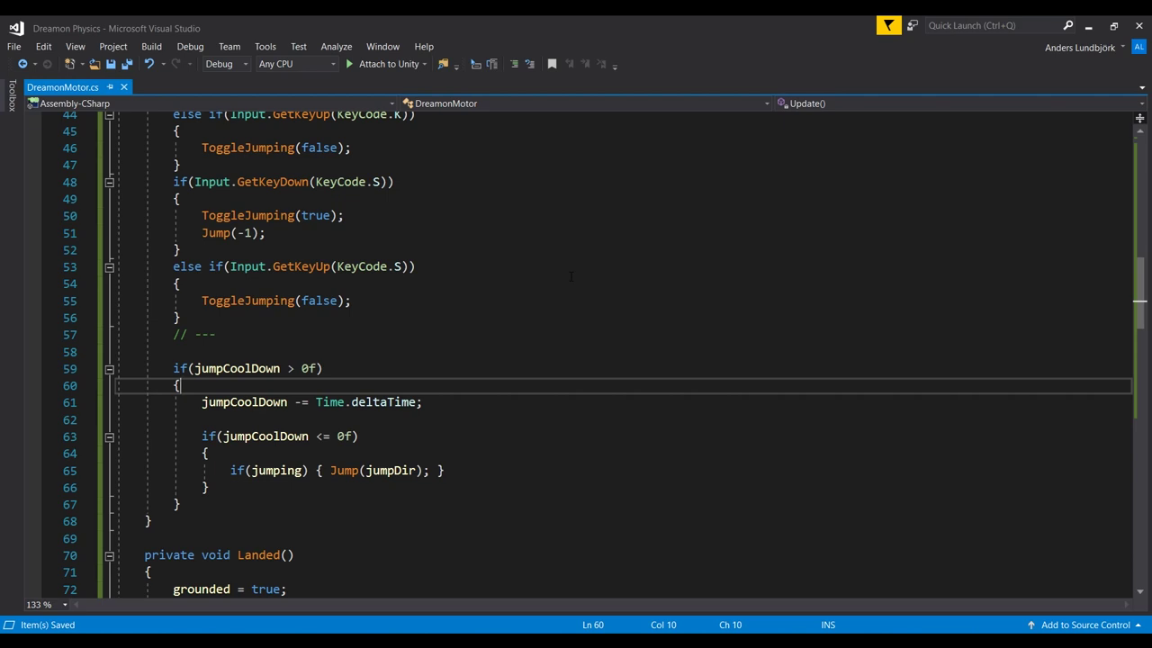
pyautogui.press('Down')
pyautogui.press('Down')
pyautogui.press('Down')
pyautogui.press('Down')
pyautogui.press('End')
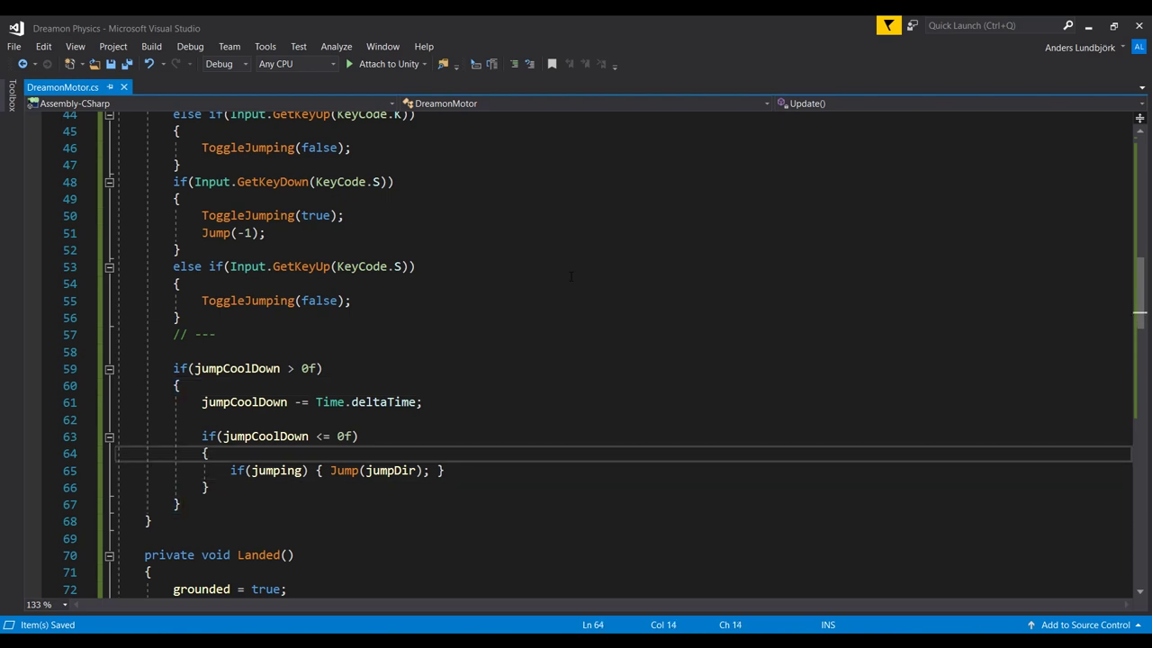
pyautogui.press('Down')
pyautogui.press('End')
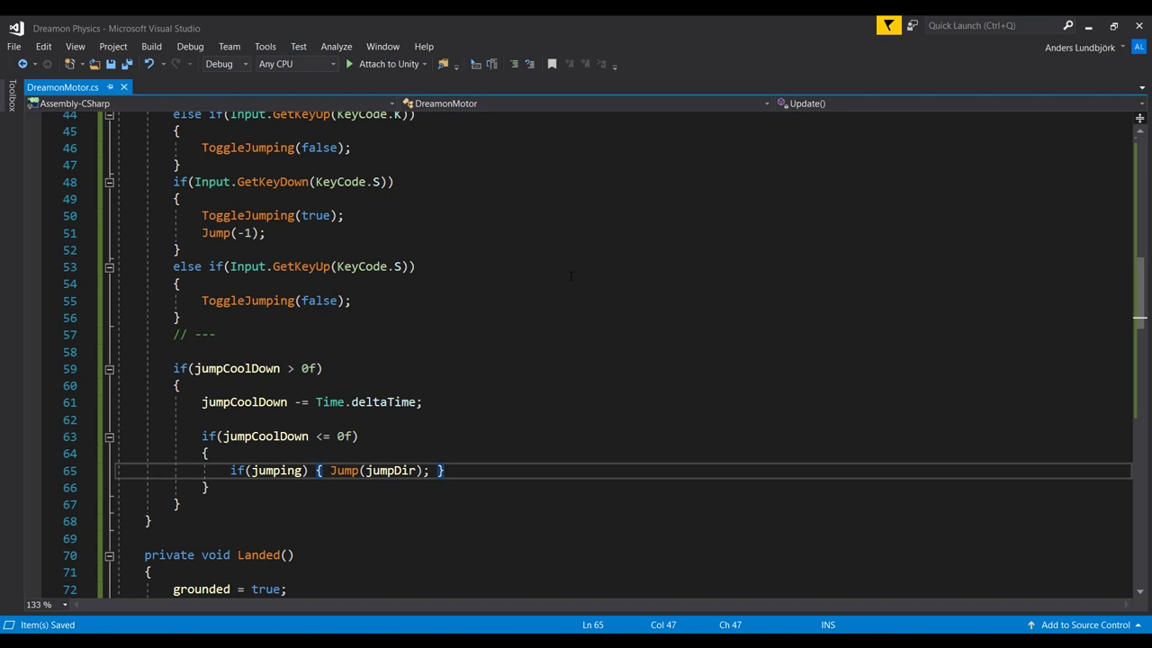
# Step: Examine the Landed method in DreamonMotor, where grounded is set and Jump(jumpDir) is repeated while jumping
pyautogui.press('Home')
pyautogui.hotkey('ctrl', 'Right')
pyautogui.hotkey('ctrl', 'Right')
pyautogui.hotkey('ctrl', 'shift', 'Right')
pyautogui.press('End')
pyautogui.press('Down')
pyautogui.press('Down')
pyautogui.press('Down')
pyautogui.press('Down')
pyautogui.press('Down')
pyautogui.press('Down')
pyautogui.press('Down')
pyautogui.press('Down')
pyautogui.press('Down')
pyautogui.press('Down')
pyautogui.press('Down')
pyautogui.press('Down')
pyautogui.press('Down')
pyautogui.press('Down')
pyautogui.press('Down')
pyautogui.press('Down')
pyautogui.press('Down')
pyautogui.press('Down')
pyautogui.press('Down')
pyautogui.press('Down')
pyautogui.press('Down')
pyautogui.press('End')
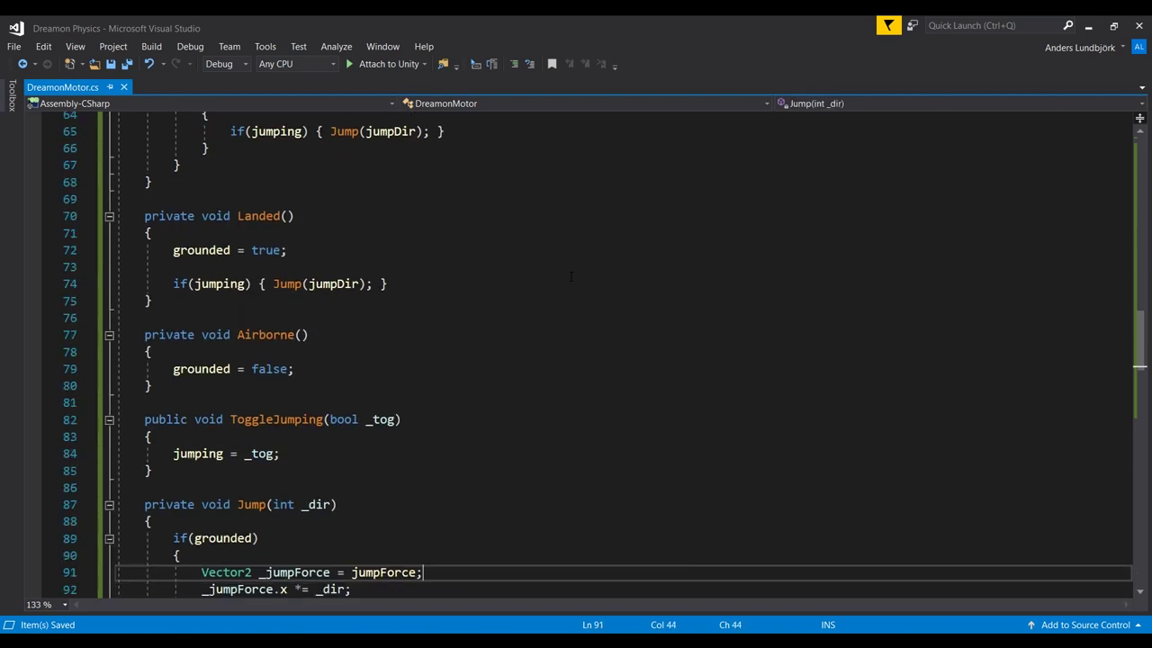
pyautogui.press('Up')
pyautogui.press('Up')
pyautogui.press('Up')
pyautogui.press('Up')
pyautogui.press('Up')
pyautogui.press('Up')
pyautogui.press('Up')
pyautogui.press('Up')
pyautogui.press('Up')
pyautogui.press('Up')
pyautogui.press('Up')
pyautogui.press('Up')
pyautogui.press('Up')
pyautogui.press('Up')
pyautogui.press('Up')
pyautogui.press('Up')
pyautogui.press('Up')
pyautogui.press('Up')
pyautogui.press('Up')
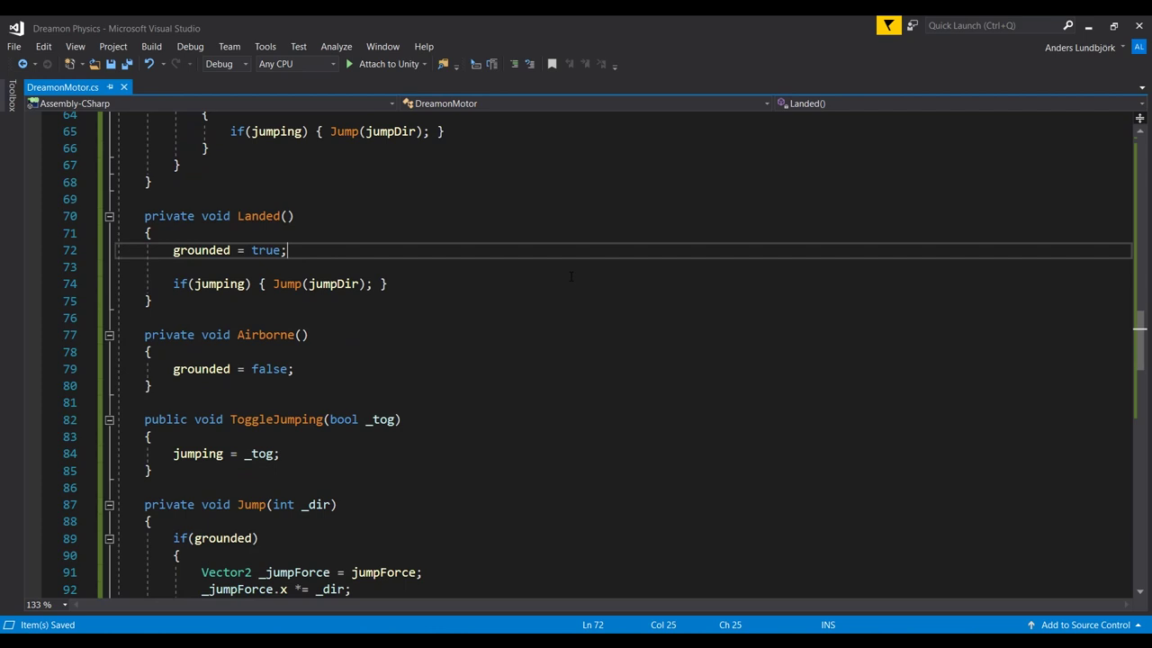
pyautogui.press('Down')
pyautogui.press('Down')
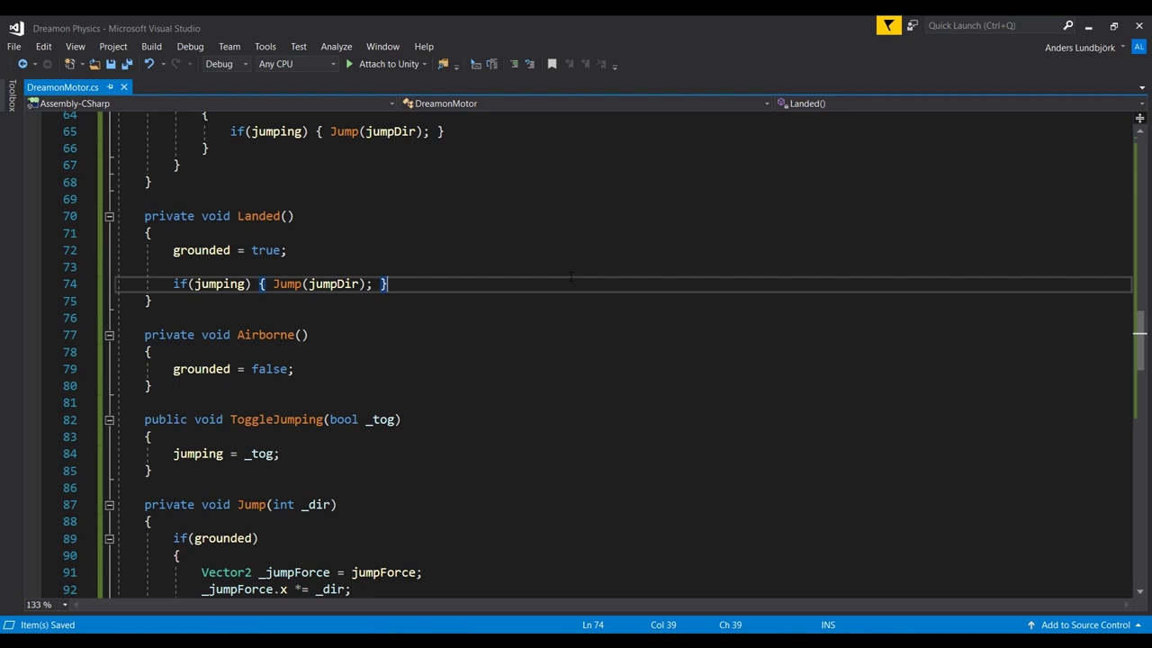
# Step: Review the Airborne method that clears grounded and the ToggleJumping method that assigns the jumping flag
pyautogui.press('Down')
pyautogui.press('Down')
pyautogui.press('Down')
pyautogui.press('Down')
pyautogui.press('Down')
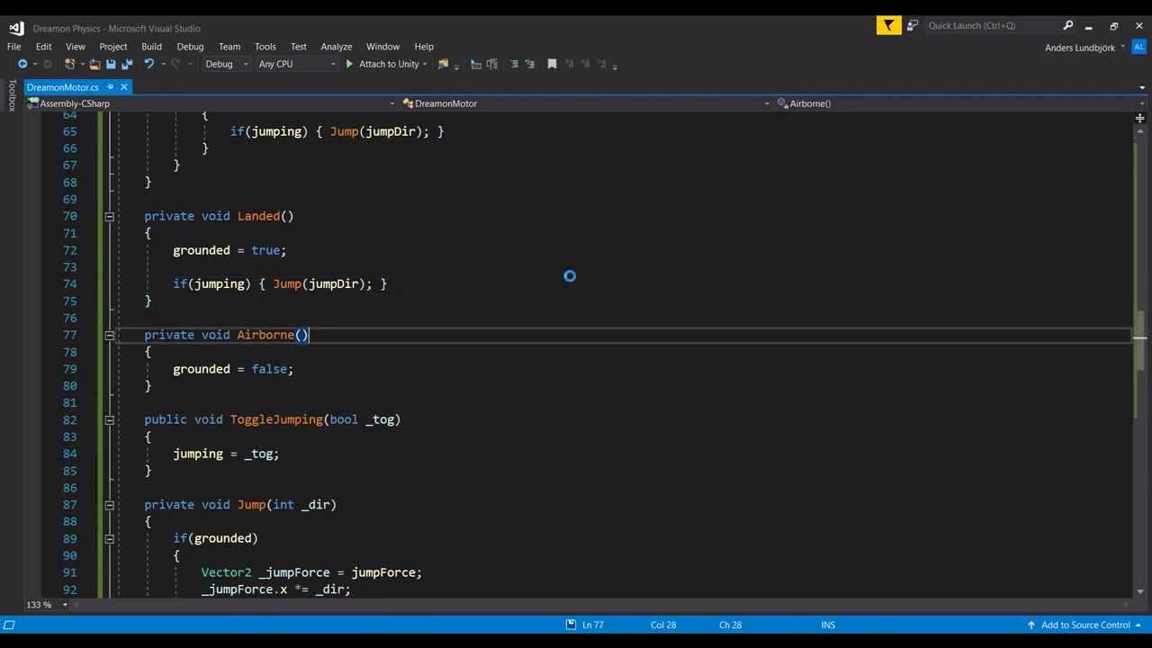
pyautogui.press('Down')
pyautogui.press('Down')
pyautogui.press('Down')
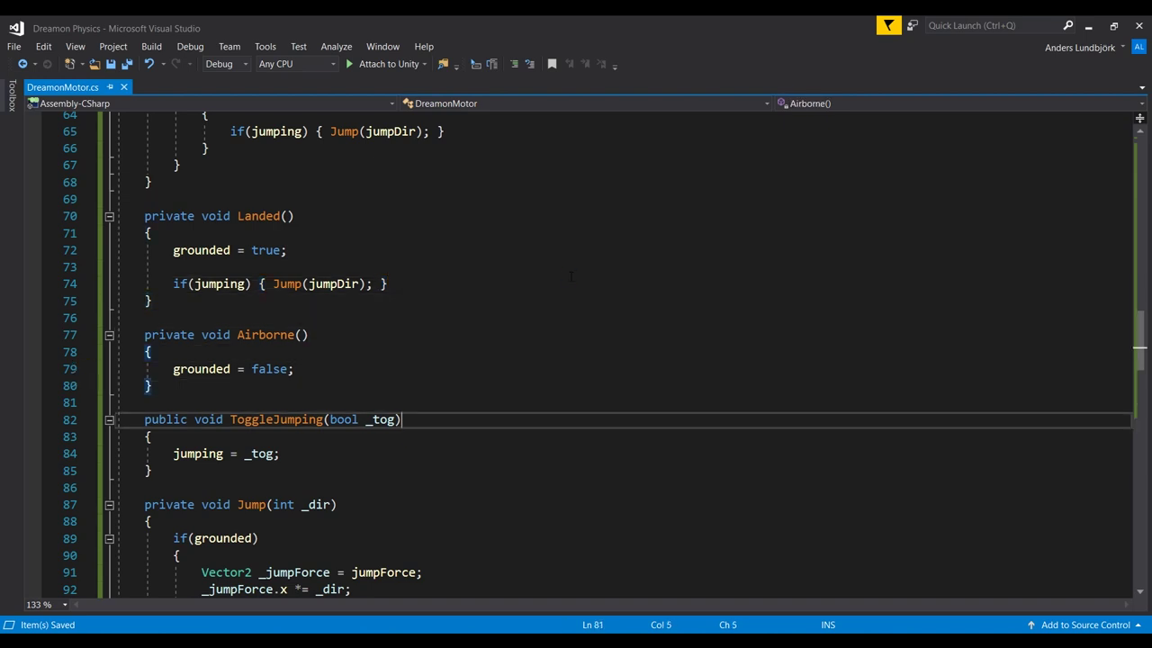
pyautogui.press('Down')
pyautogui.press('Down')
pyautogui.press('Down')
pyautogui.press('Down')
pyautogui.press('Down')
pyautogui.press('Up')
pyautogui.press('Up')
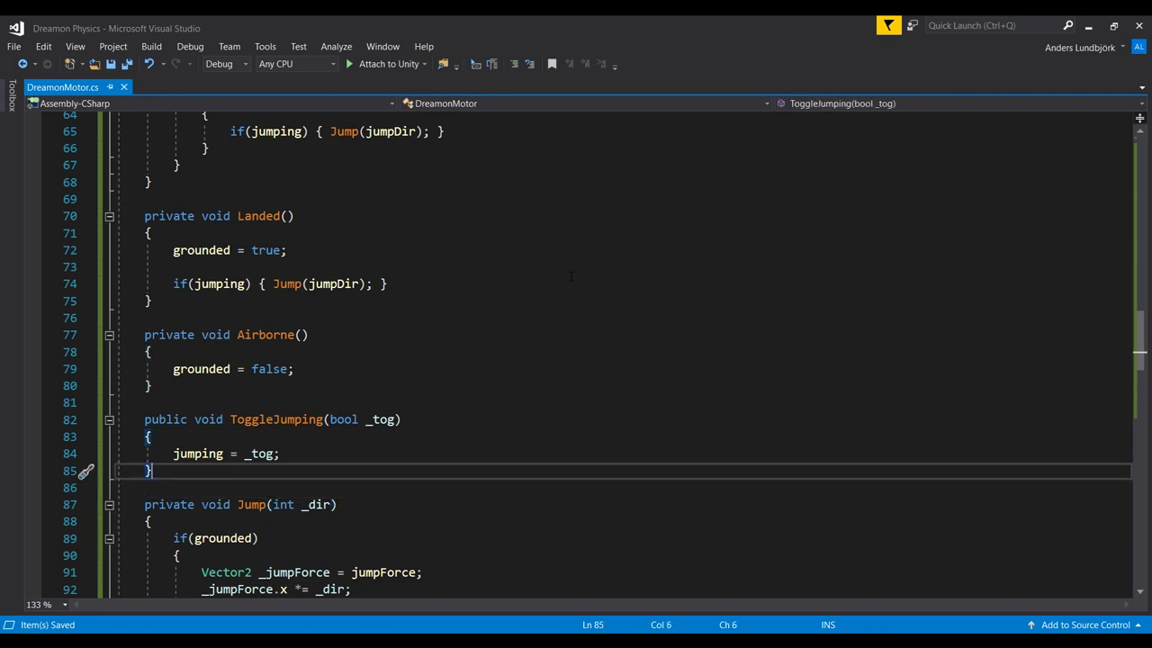
# Step: Examine the Jump method, focusing on the line that scales rb.velocity by .2f before the jump force is added
pyautogui.press('Down')
pyautogui.press('Down')
pyautogui.press('Down')
pyautogui.press('Down')
pyautogui.press('Down')
pyautogui.press('Down')
pyautogui.press('Down')
pyautogui.press('Down')
pyautogui.press('Down')
pyautogui.press('Down')
pyautogui.press('Down')
pyautogui.press('Down')
pyautogui.press('Down')
pyautogui.press('Down')
pyautogui.press('Down')
pyautogui.press('Down')
pyautogui.press('Down')
pyautogui.press('Down')
pyautogui.press('Down')
pyautogui.press('Down')
pyautogui.press('End')
pyautogui.press('Up')
pyautogui.press('Up')
pyautogui.press('Up')
pyautogui.press('Up')
pyautogui.press('Up')
pyautogui.press('Up')
pyautogui.press('Up')
pyautogui.press('Up')
pyautogui.press('Up')
pyautogui.press('Up')
pyautogui.press('Up')
pyautogui.press('Up')
pyautogui.press('Up')
pyautogui.press('Up')
pyautogui.press('Up')
pyautogui.press('Up')
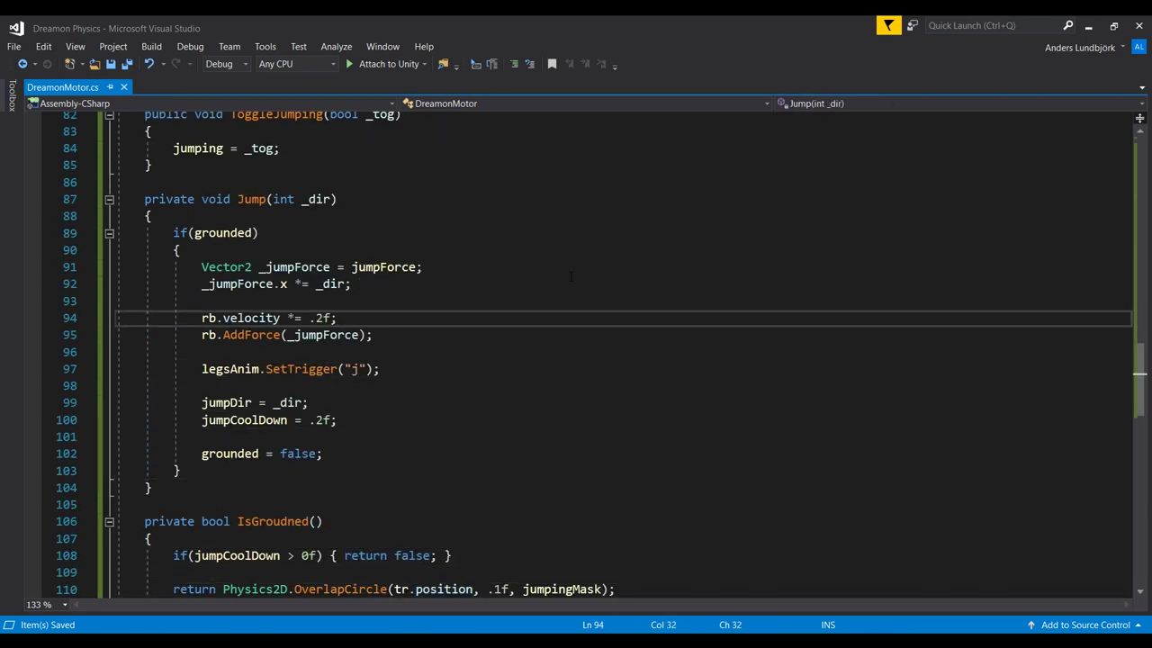
pyautogui.press('Down')
pyautogui.press('Up')
pyautogui.press('Left')
pyautogui.press('Left')
pyautogui.press('Left')
pyautogui.press('Left')
pyautogui.press('Left')
pyautogui.press('Left')
pyautogui.press('Left')
pyautogui.press('Left')
pyautogui.press('Down')
pyautogui.press('Up')
pyautogui.press('End')
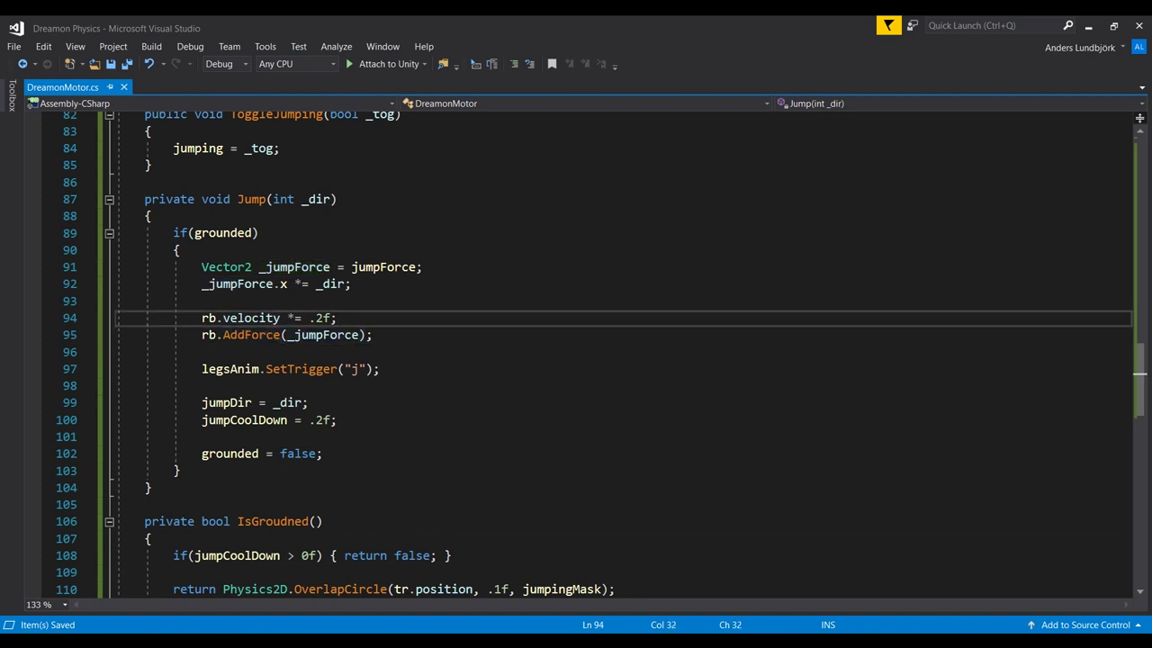
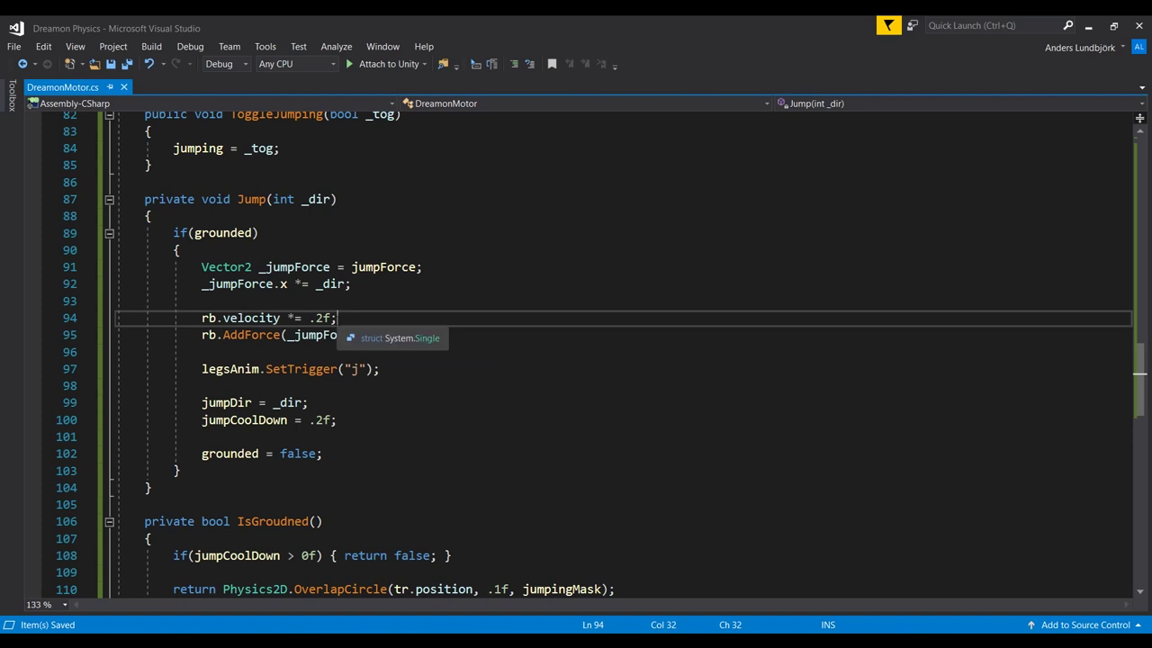
# Step: Examine where jumpCoolDown is set at the end of Jump and how IsGroudned checks it before the overlap test
pyautogui.scroll(-2, 335, 319)
pyautogui.moveTo(364, 306); pyautogui.dragTo(359, 289)
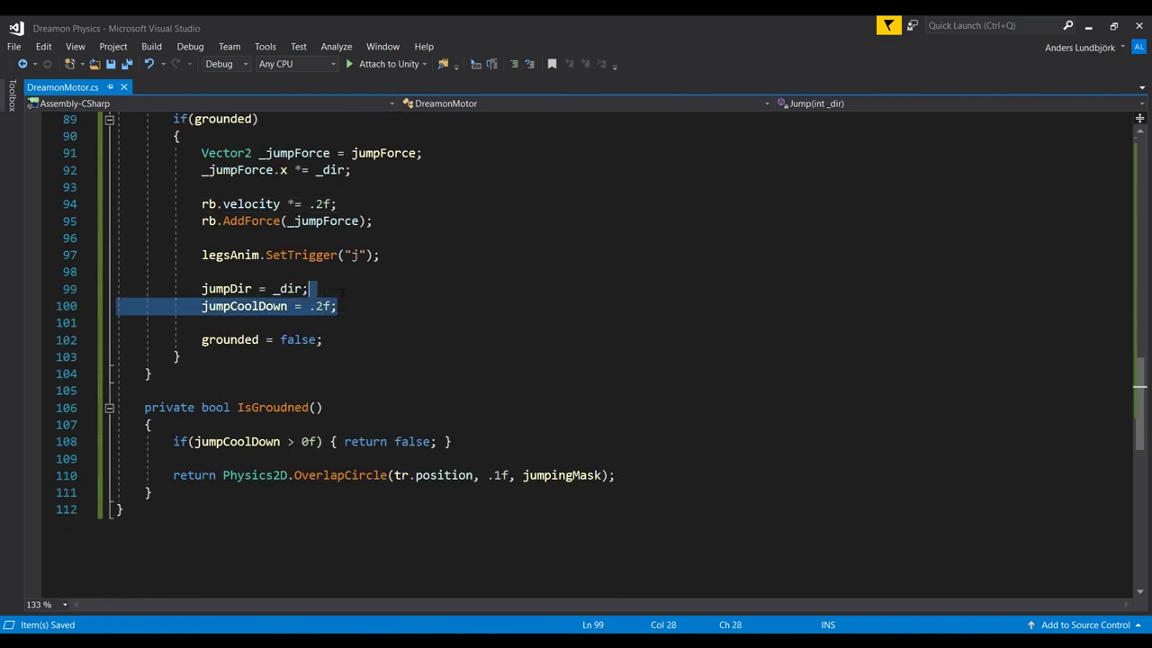
pyautogui.doubleClick(251, 305)
pyautogui.click(337, 306)
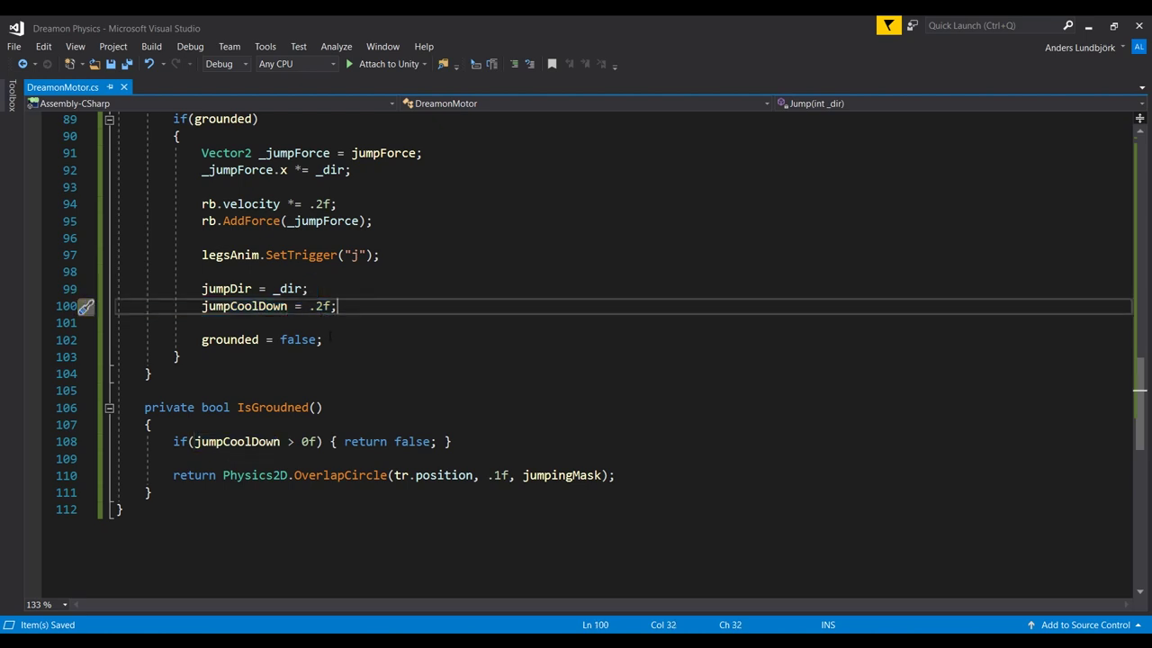
pyautogui.click(274, 442)
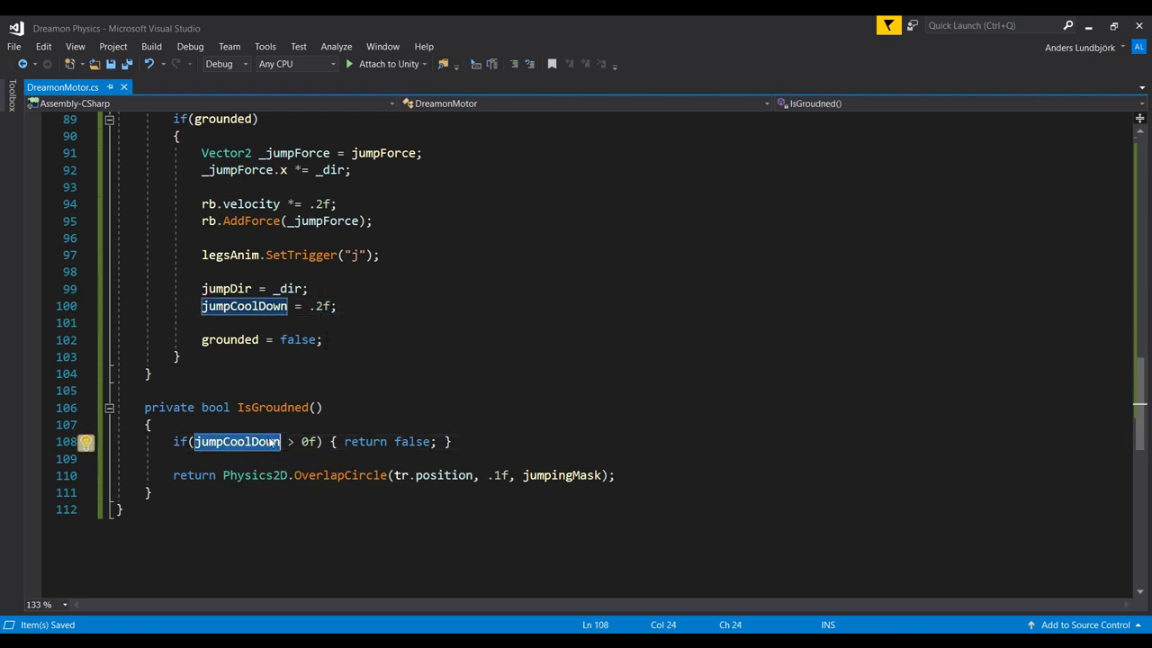
pyautogui.click(295, 441)
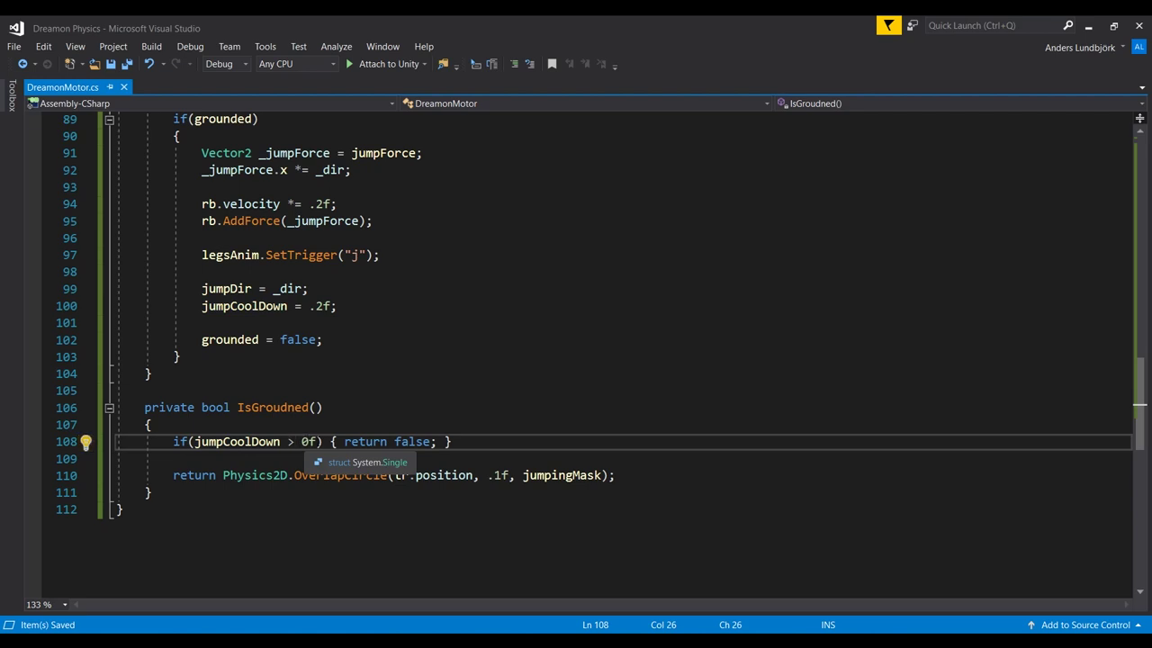
pyautogui.click(452, 441)
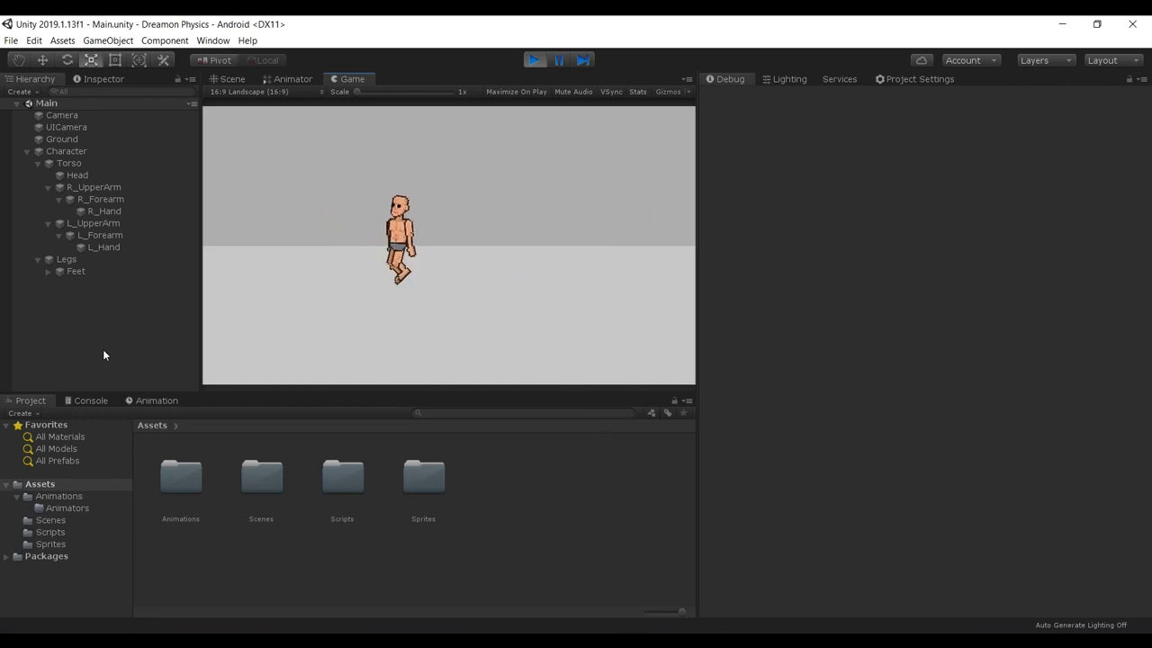
# Step: Switch to Unity, stop play mode and create a C# script named DreamonInput in the Scripts folder
pyautogui.hotkey('ctrl', 'p')
pyautogui.click(50, 531)
pyautogui.rightClick(290, 499)
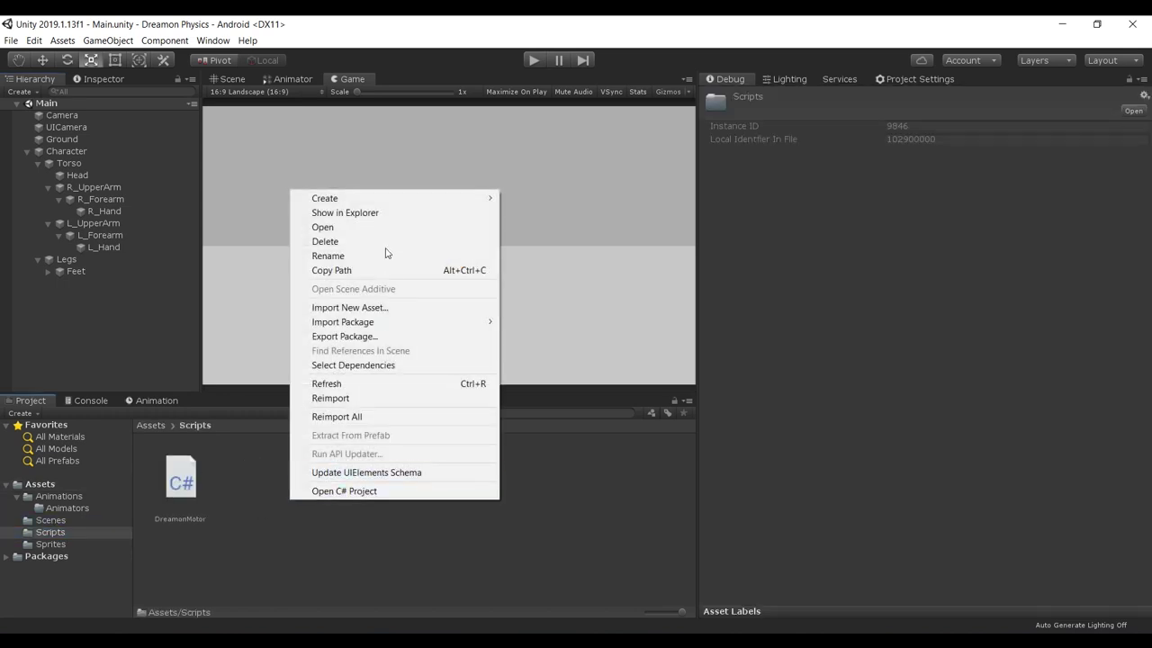
pyautogui.moveTo(406, 204)
pyautogui.click(549, 218)
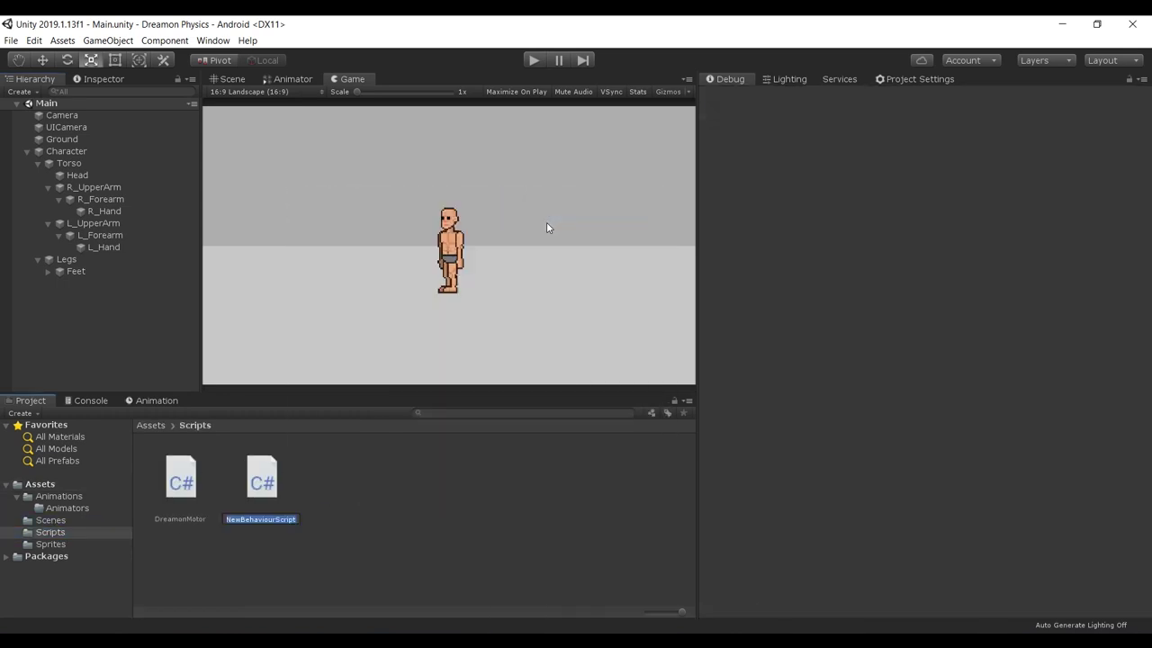
pyautogui.write('DreamonInput')
pyautogui.press('Return')
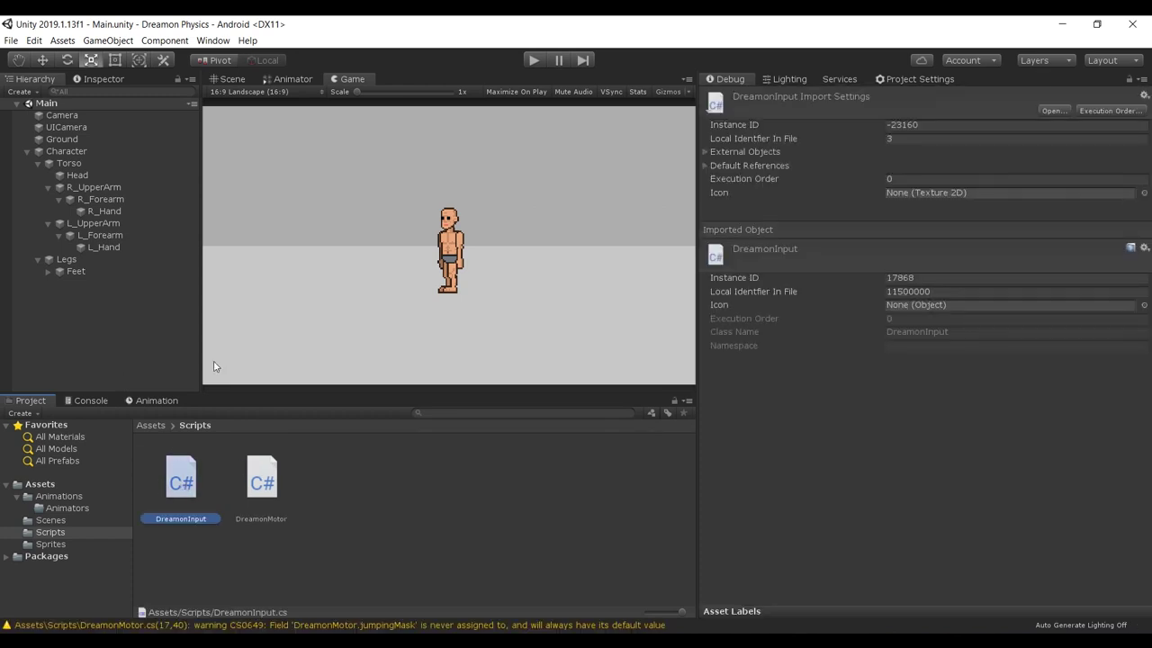
# Step: Attach the DreamonInput script to the Character object and check its components
pyautogui.moveTo(180, 477); pyautogui.dragTo(67, 151)
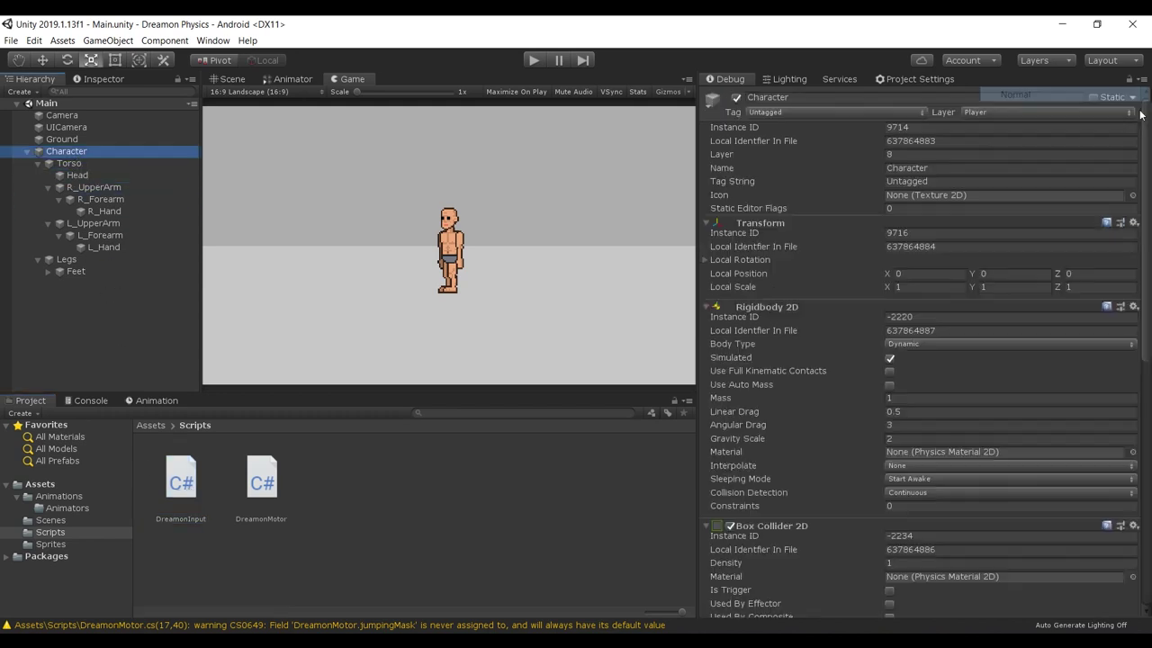
pyautogui.scroll(-8, 1117, 339)
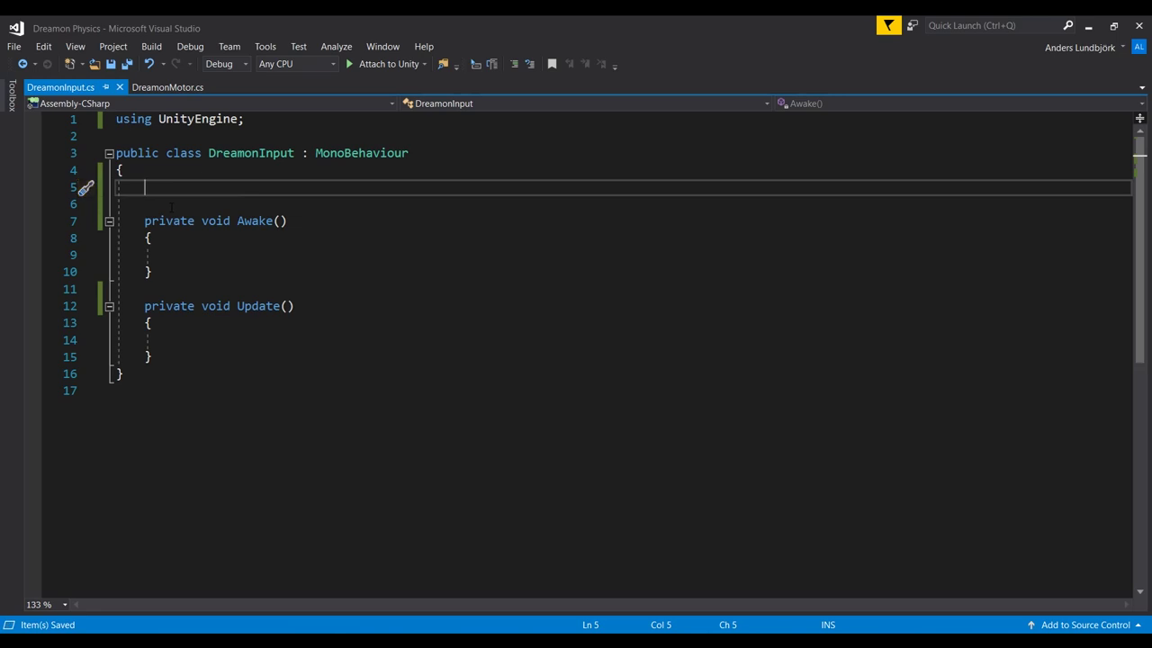
# Step: In DreamonInput.cs in Visual Studio, declare the private fields Touch touch and RaycastHit2D hit above Awake
pyautogui.write('private Touc')
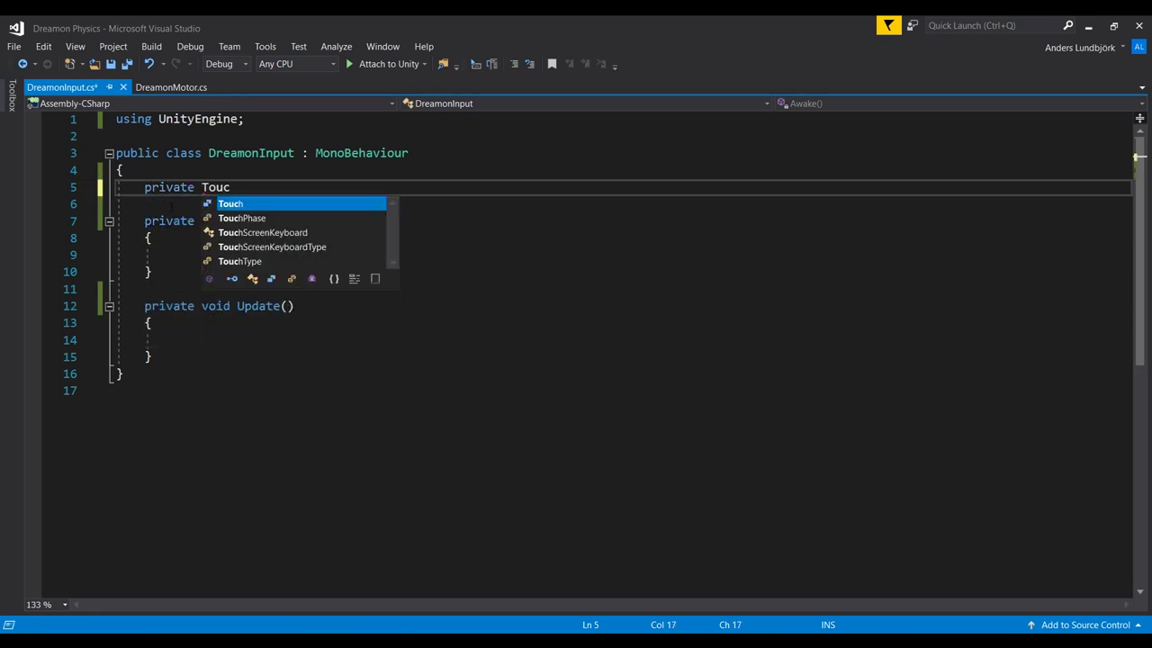
pyautogui.write('h touch;')
pyautogui.hotkey('ctrl', 's')
pyautogui.hotkey('ctrl', 'Return')
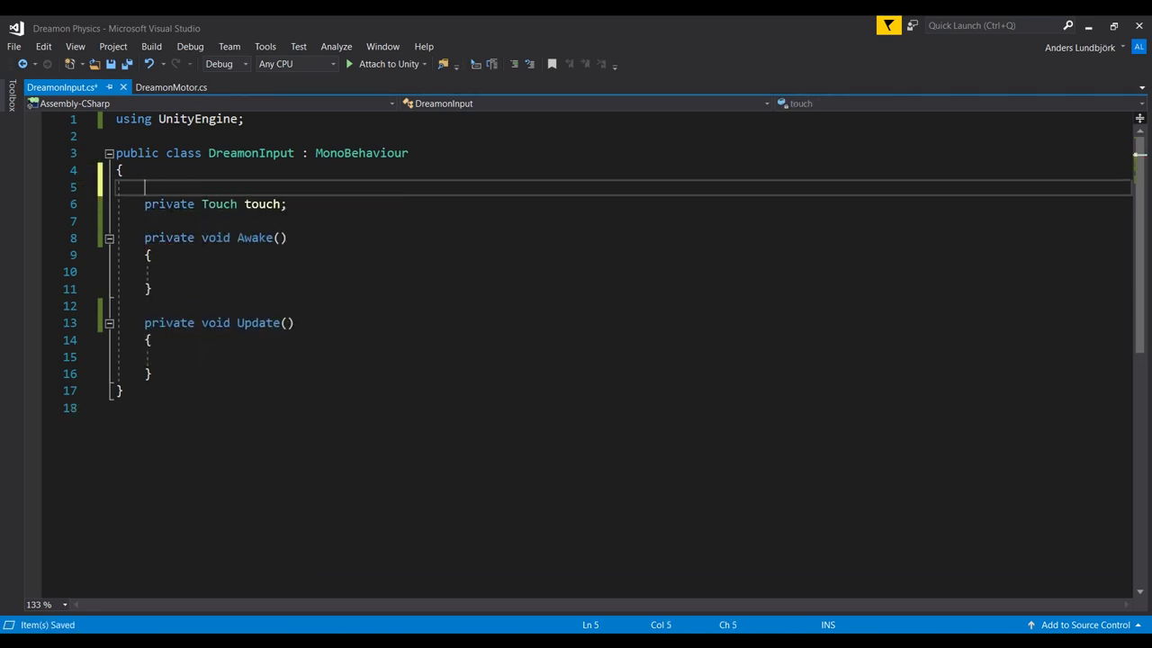
pyautogui.write('private Raycast')
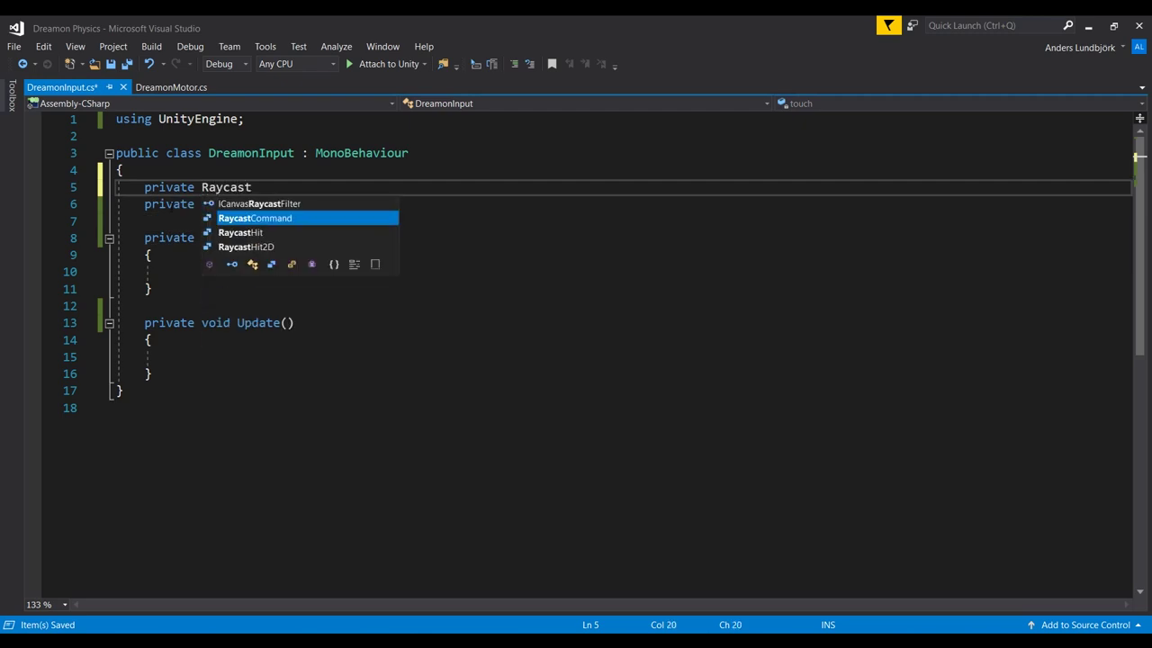
pyautogui.press('Escape')
pyautogui.write('Hit2D hit;')
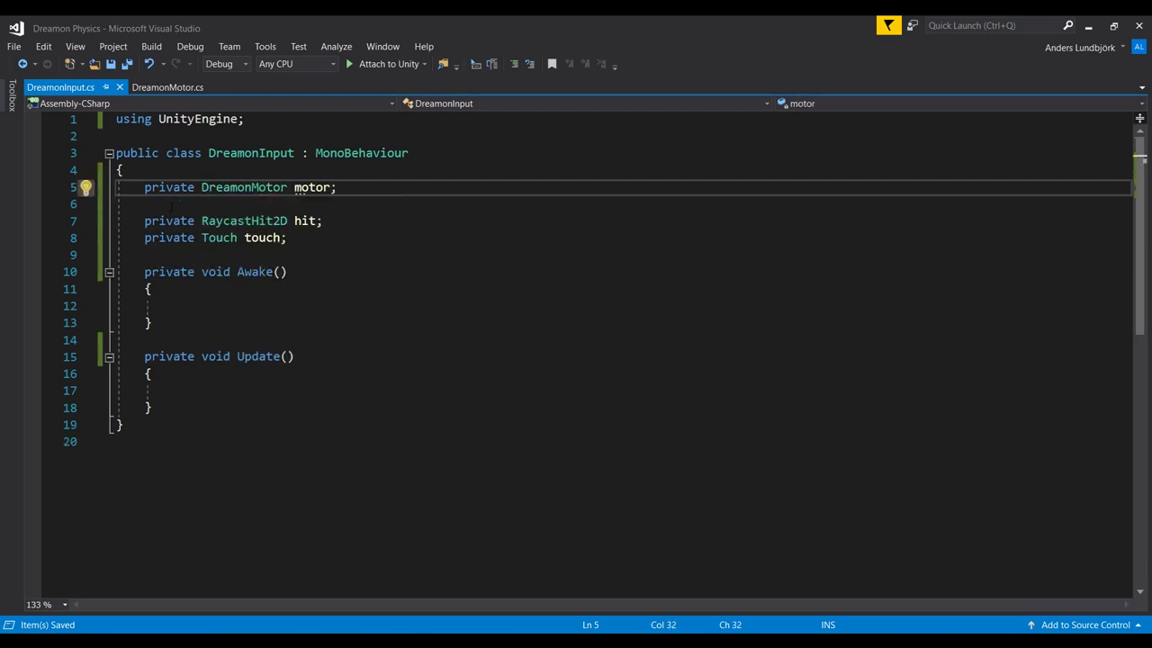
# Step: Declare a private int field named jumpId between the motor field and the RaycastHit2D field
pyautogui.press('Return')
pyautogui.press('Return')
pyautogui.press('Return')
pyautogui.press('Return')
pyautogui.write('privat')
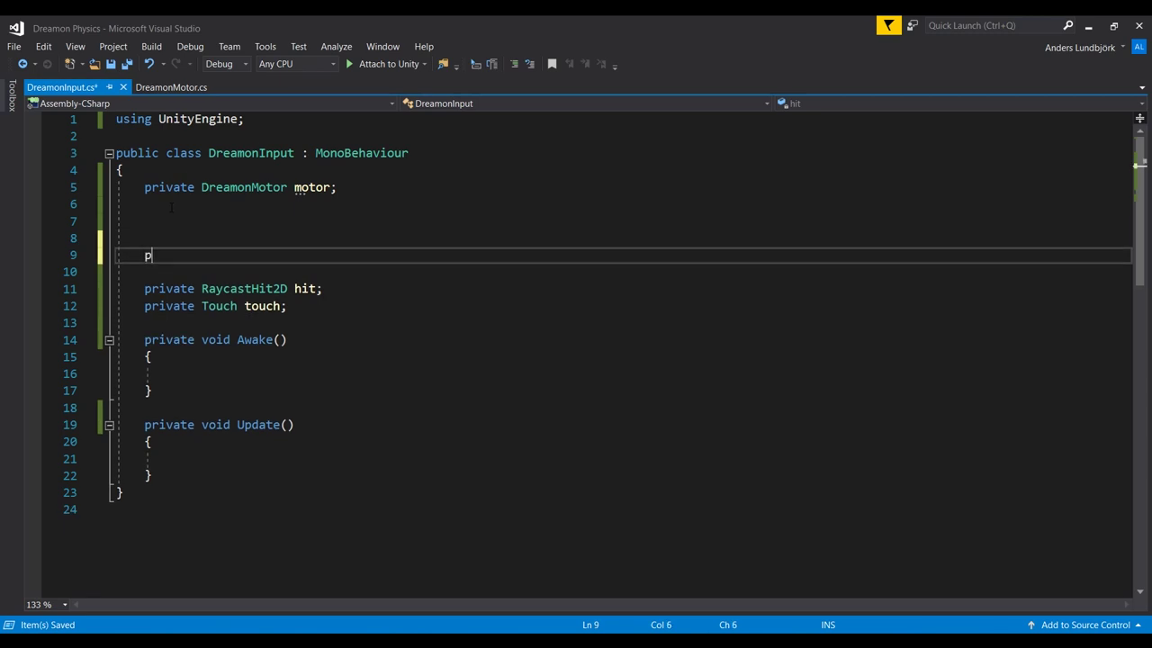
pyautogui.write('int ju')
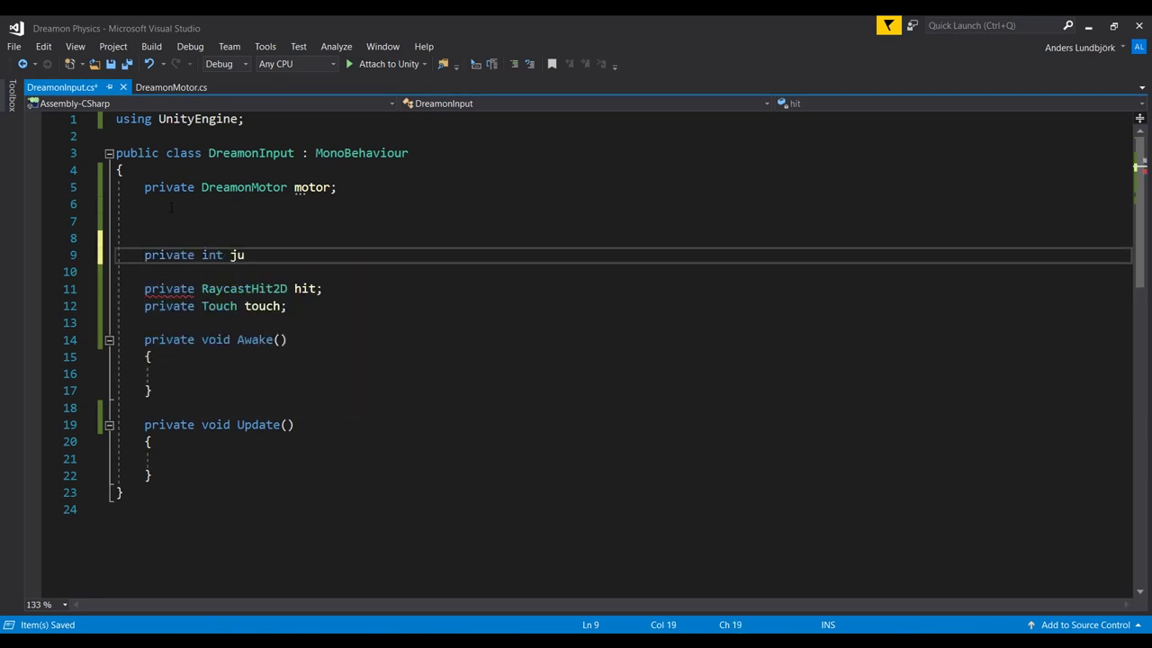
pyautogui.write(';')
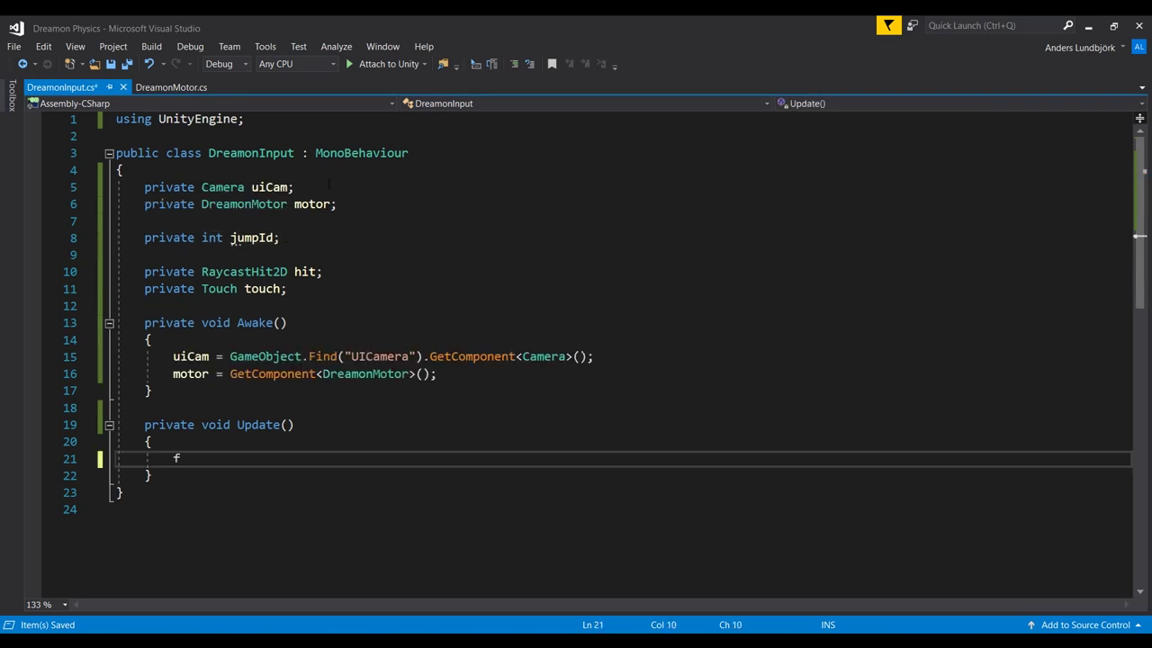
# Step: In Update, loop i from 0 over Input.touchCount and assign Input.GetTouch(i) to touch
pyautogui.write('or(int i ')
pyautogui.write('=')
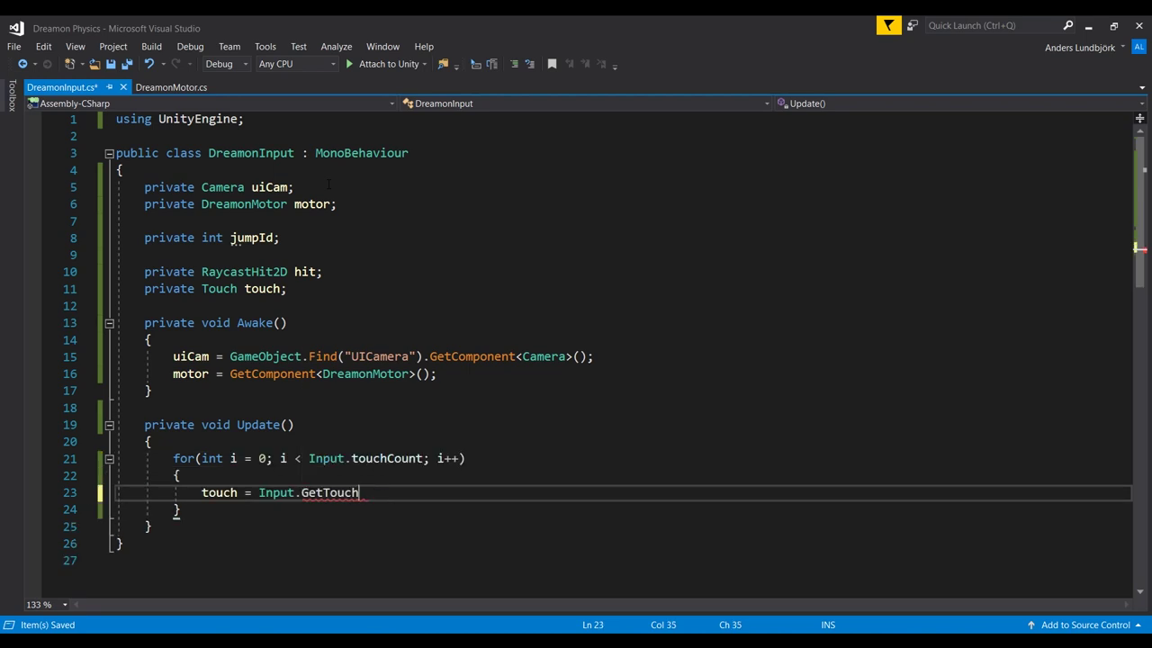
pyautogui.write('(')
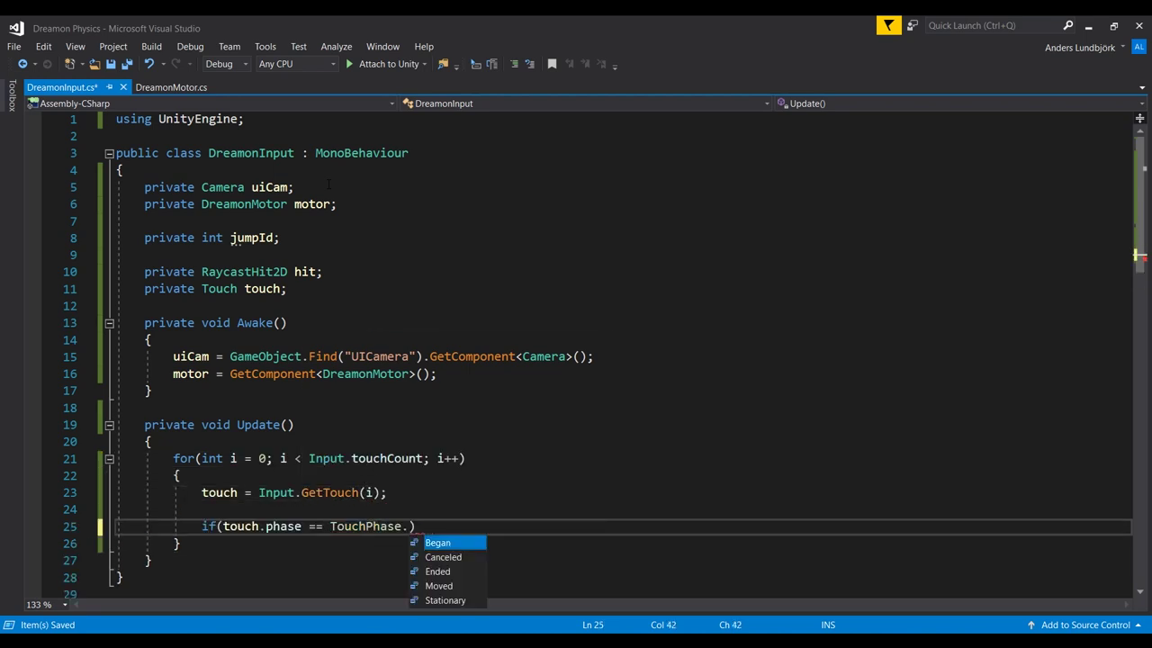
# Step: Inside the touch loop, add an if block that checks touch.phase == TouchPhase.Began
pyautogui.write('Beg')
pyautogui.press('Tab')
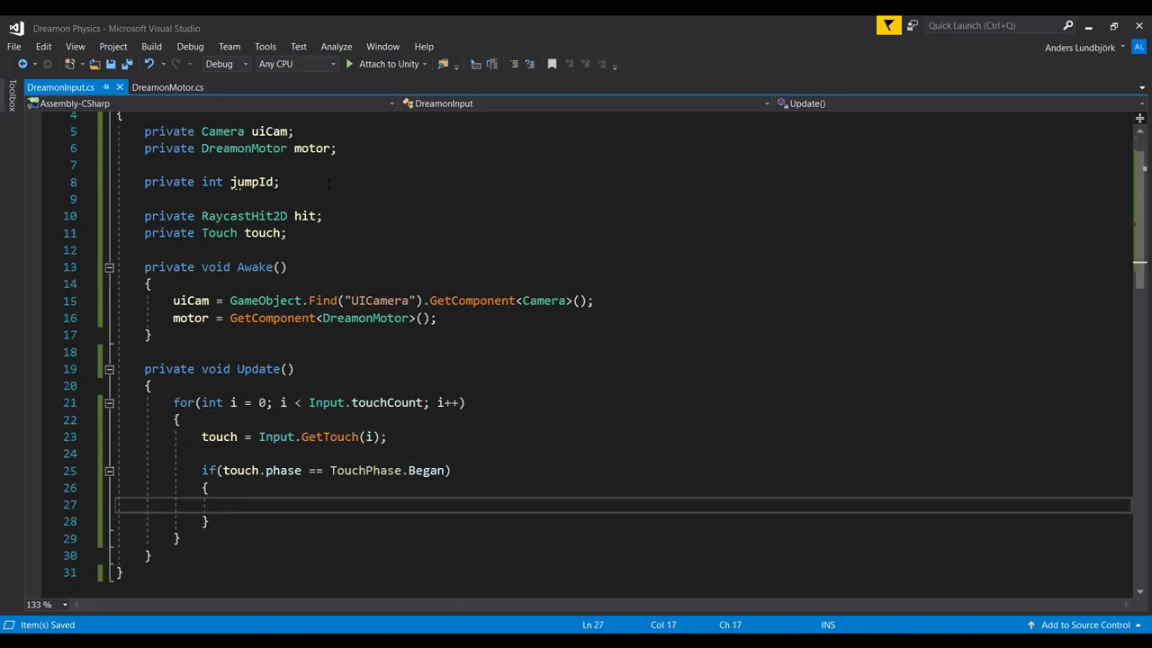
pyautogui.press('Up')
pyautogui.press('Up')
pyautogui.press('End')
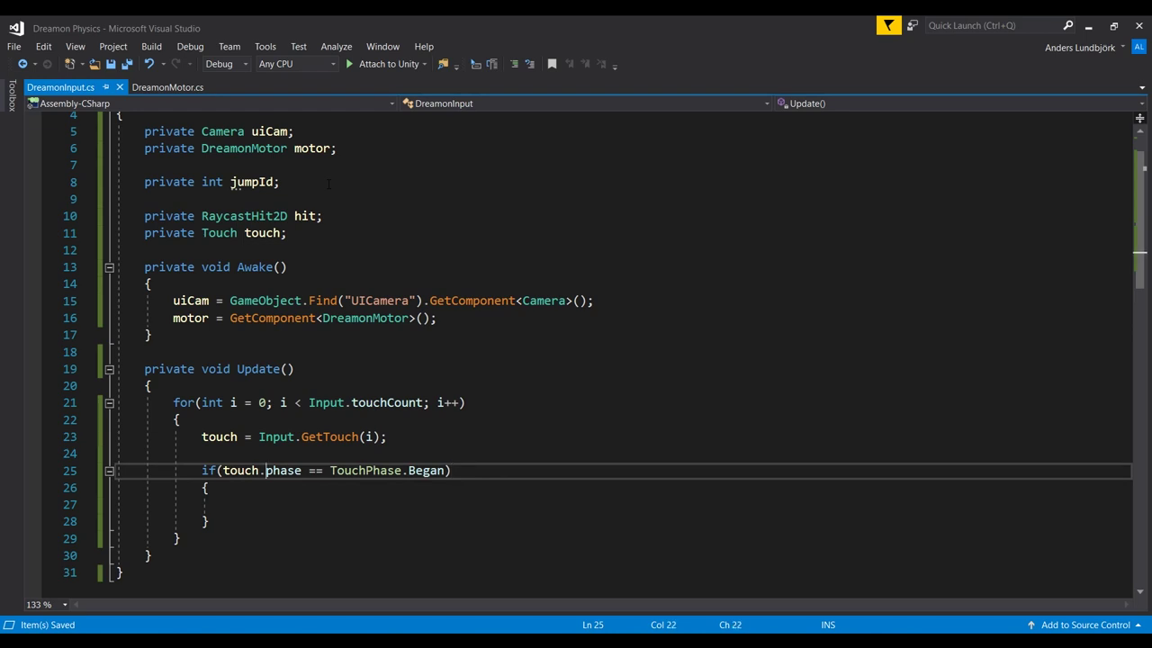
pyautogui.press('Down')
pyautogui.press('Down')
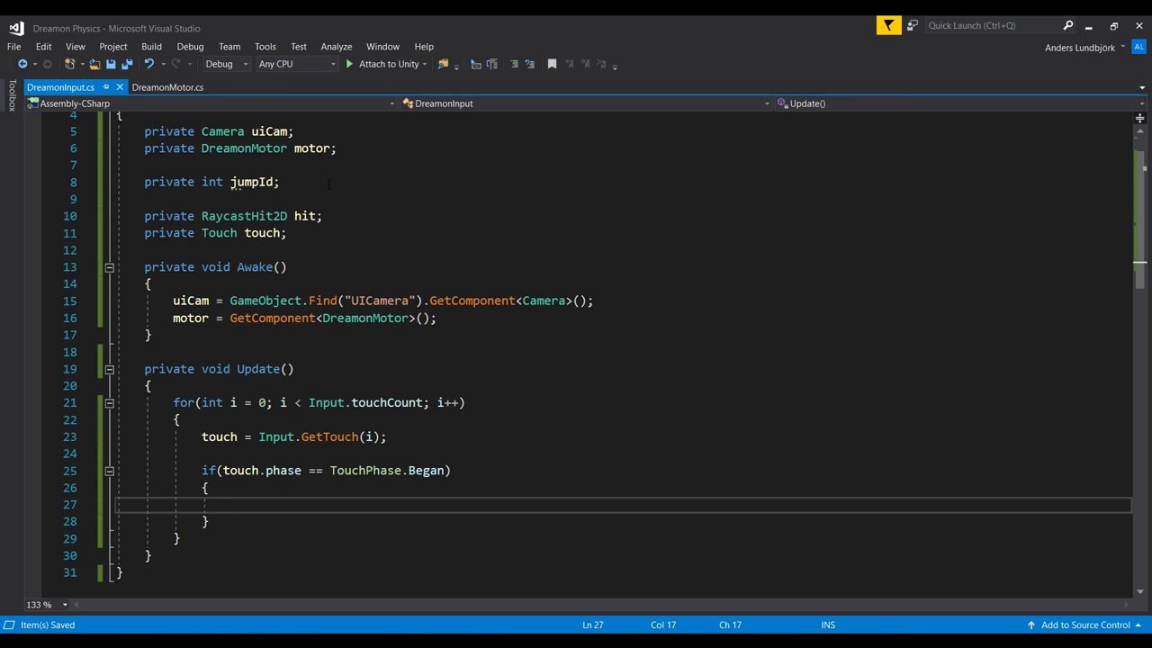
# Step: Inside the Began block, add an if block for touch.position.x < Screen.width * .5f that calls StartJumpJoystick(), and declare that private method
pyautogui.write('i')
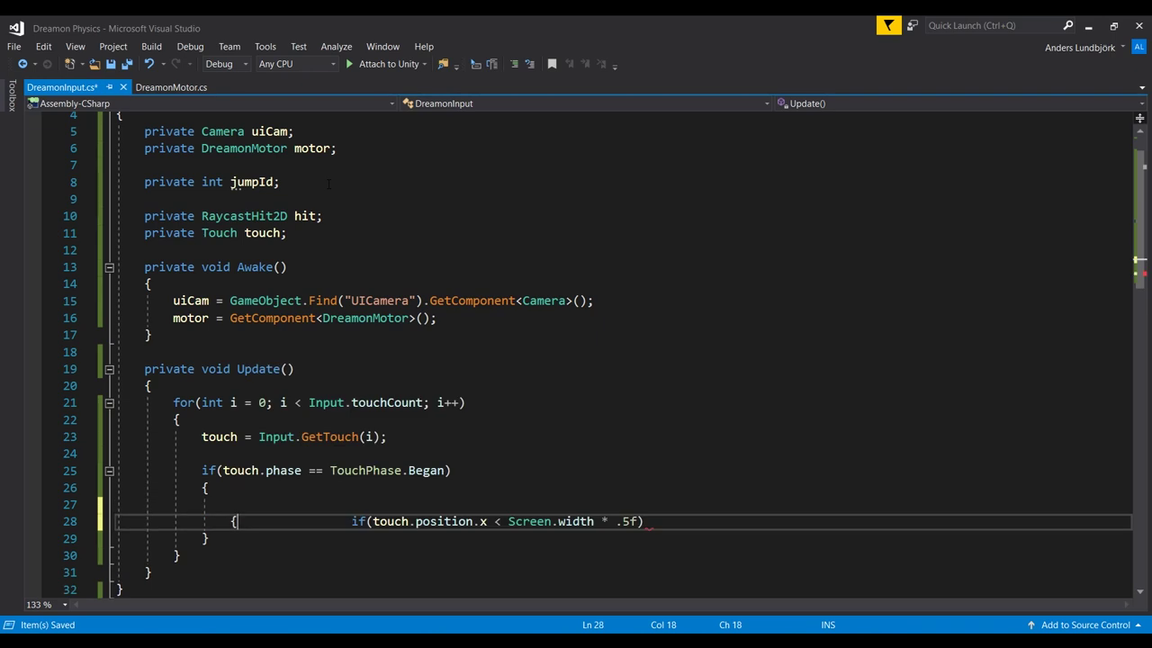
pyautogui.hotkey('ctrl', 'z')
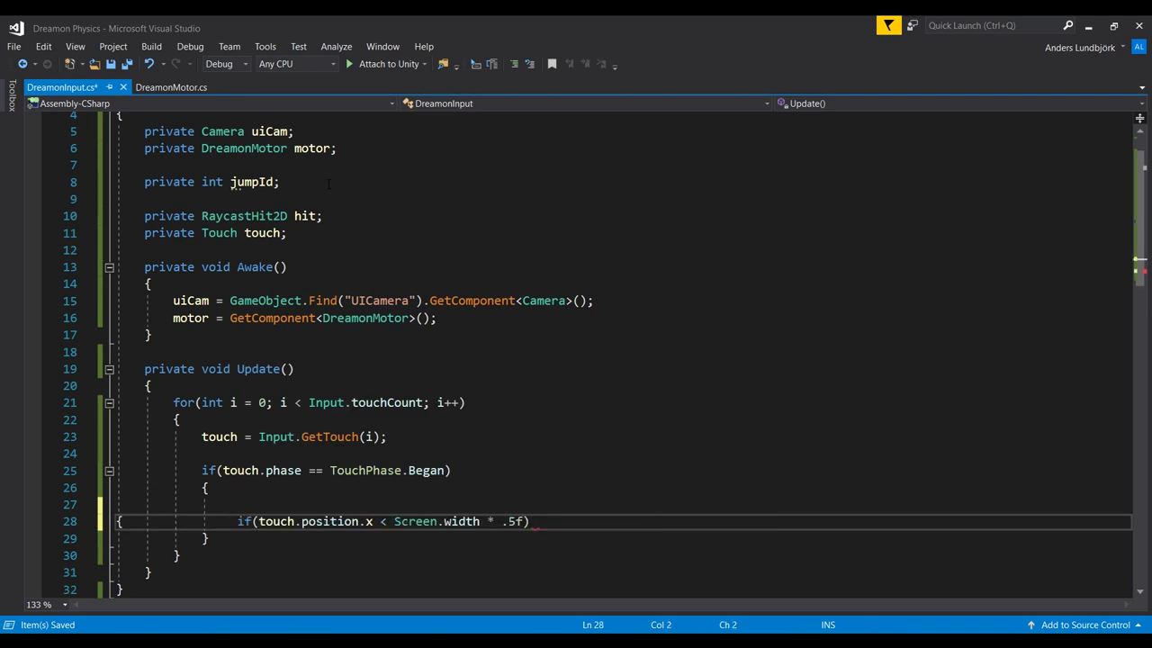
pyautogui.press('BackSpace')
pyautogui.press('BackSpace')
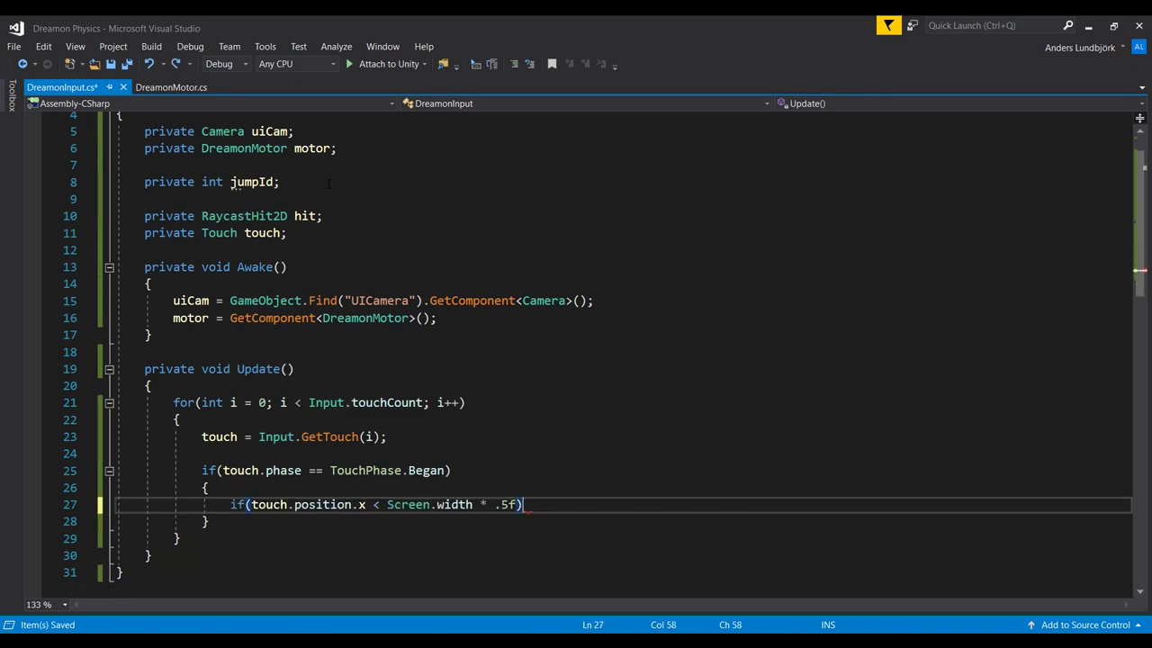
pyautogui.press('Return')
pyautogui.write('{')
pyautogui.press('Return')
pyautogui.hotkey('ctrl', 's')
pyautogui.press('Down')
pyautogui.press('Down')
pyautogui.press('Up')
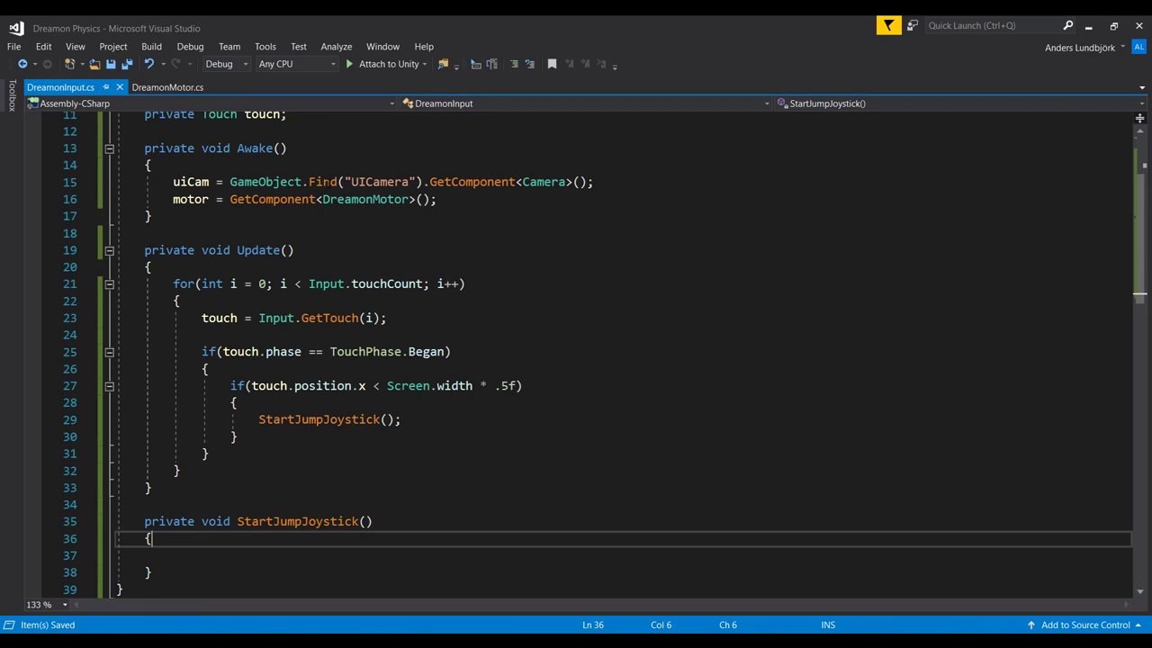
# Step: In StartJumpJoystick, assign touch.fingerId to jumpId inside an if block that checks jumpId > -1
pyautogui.write('jup')
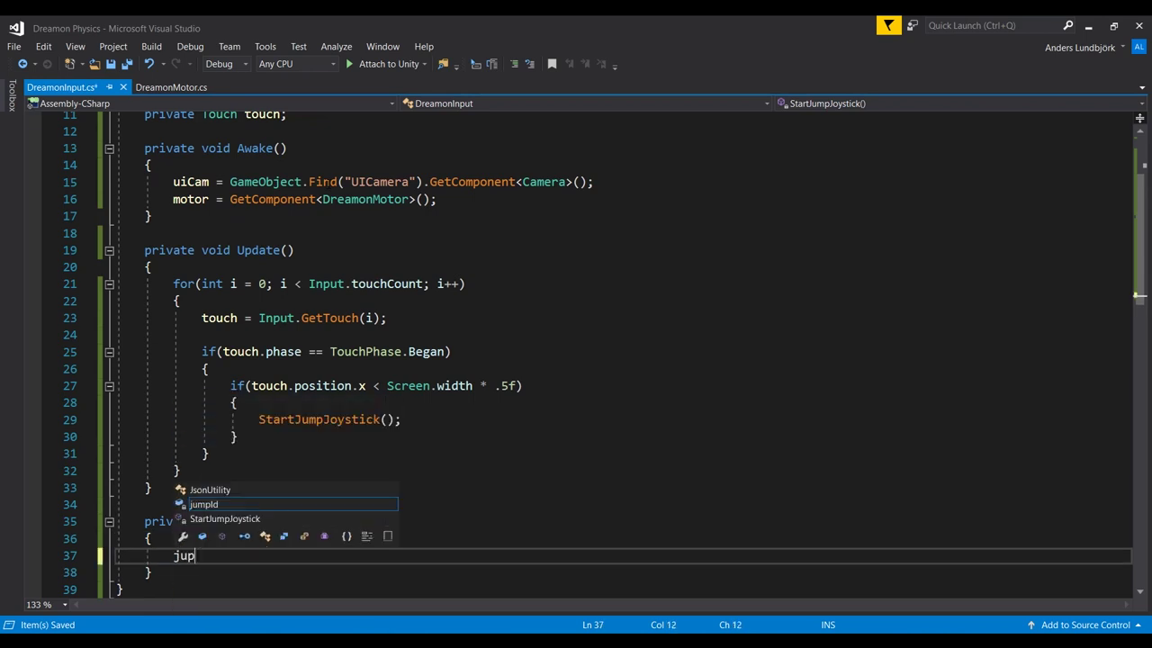
pyautogui.press('Tab')
pyautogui.write('= t')
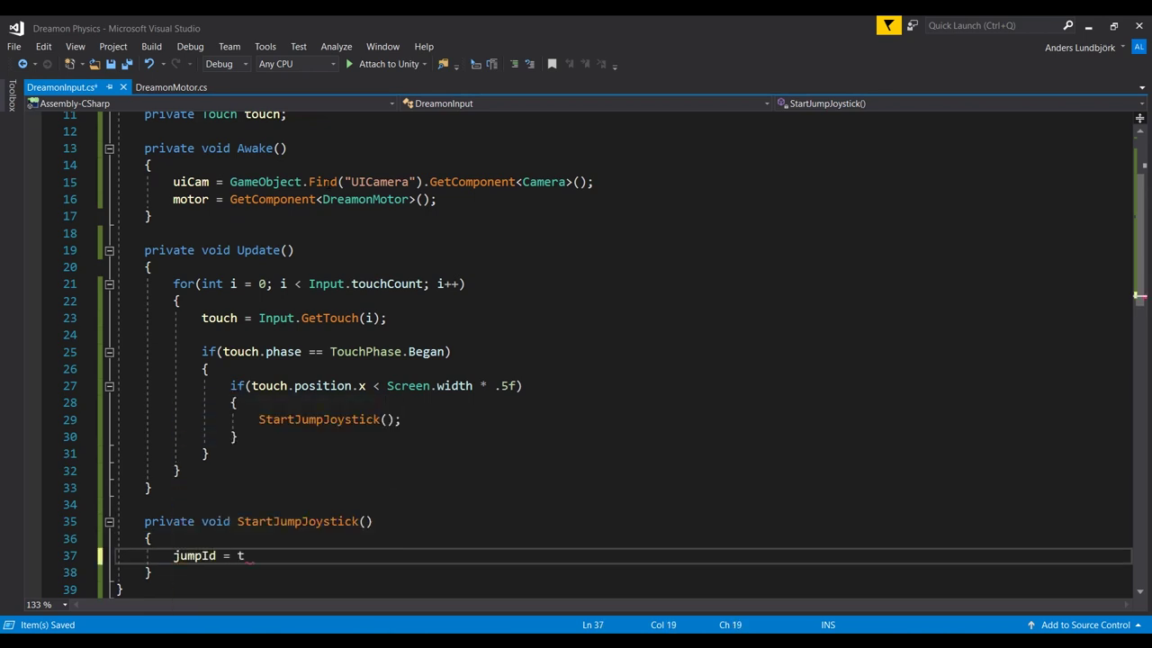
pyautogui.write('ouch')
pyautogui.press('Escape')
pyautogui.write('.f')
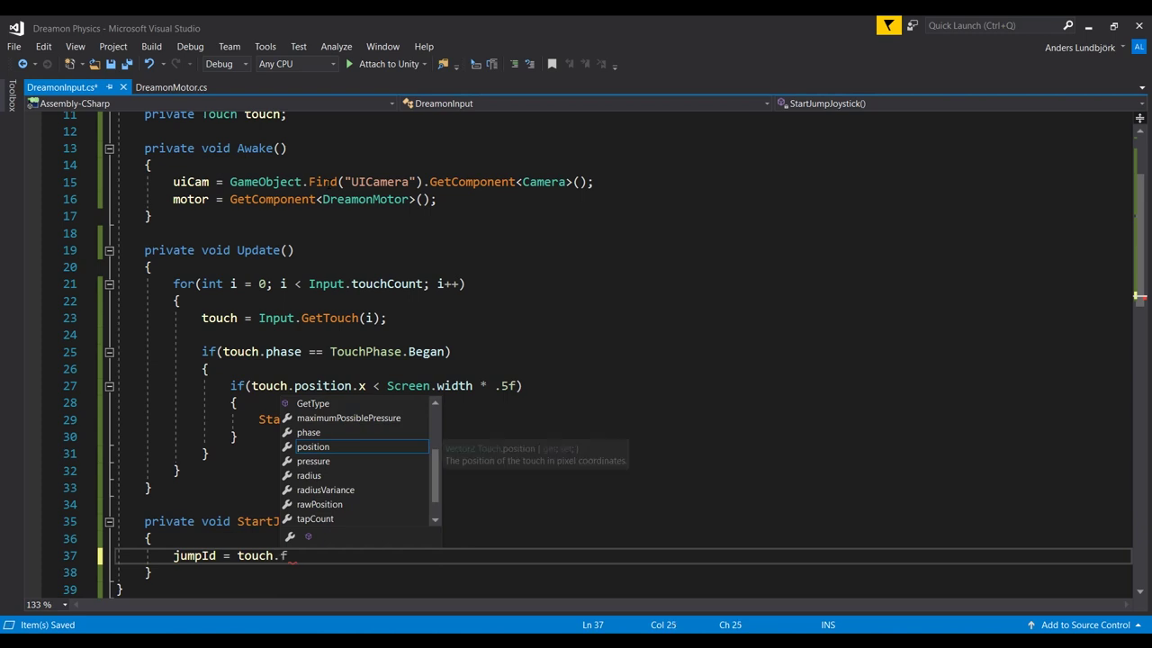
pyautogui.write('ingerId;')
pyautogui.hotkey('ctrl', 's')
pyautogui.press('Up')
pyautogui.press('Up')
pyautogui.press('Up')
pyautogui.press('Up')
pyautogui.press('Up')
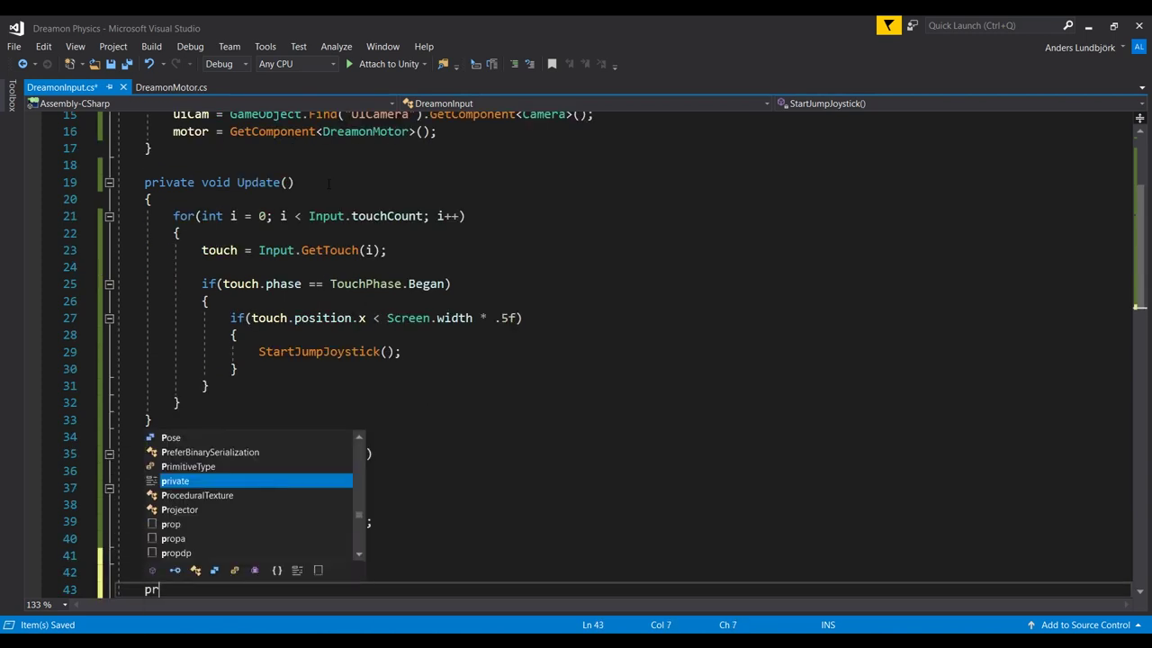
# Step: Declare a private StopJumpJoystick method and call it in an else-if branch for Ended or Canceled touches when jumpId == touch.fingerId
pyautogui.write('ivate void ')
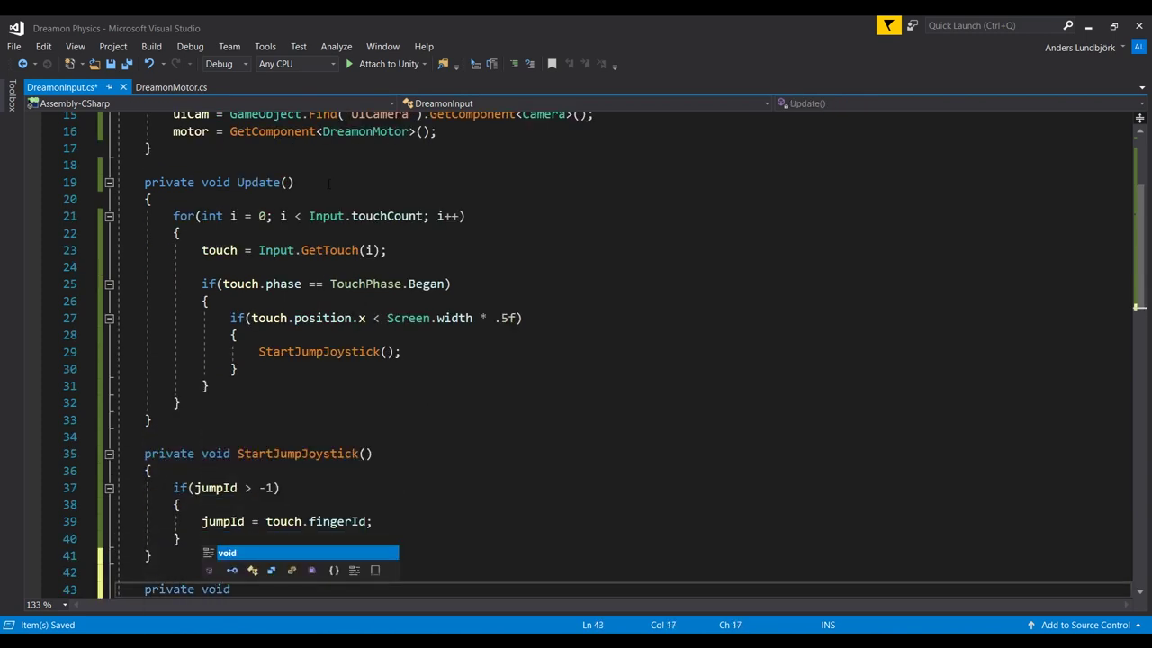
pyautogui.write('Stop')
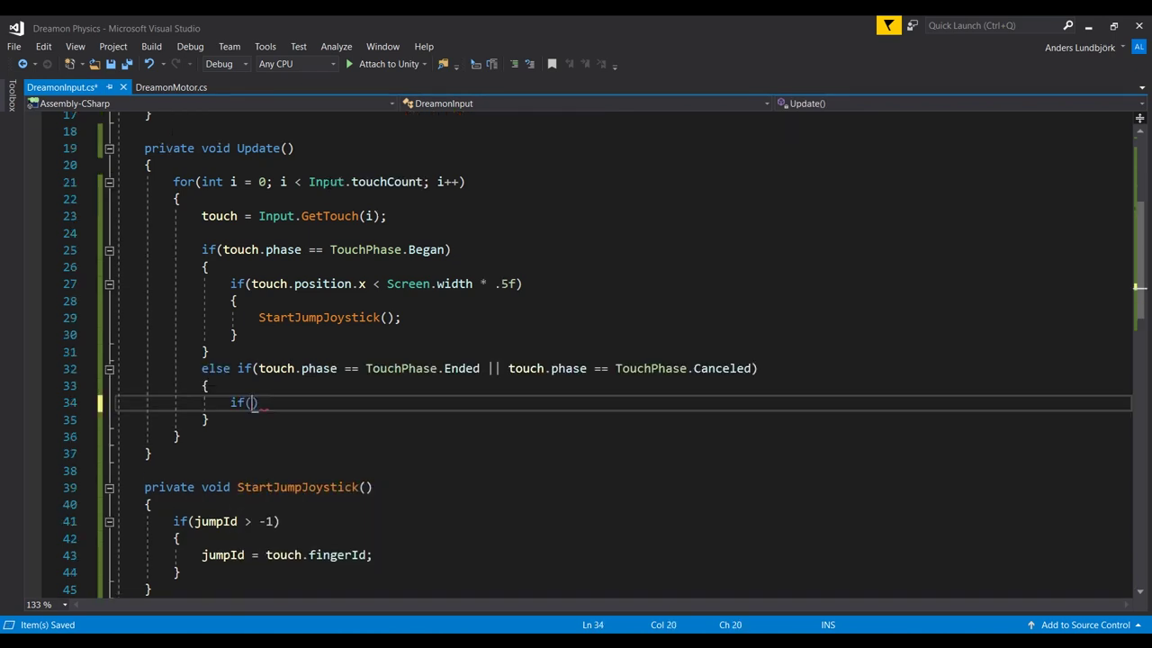
pyautogui.write('jumpId == touch.fingerId')
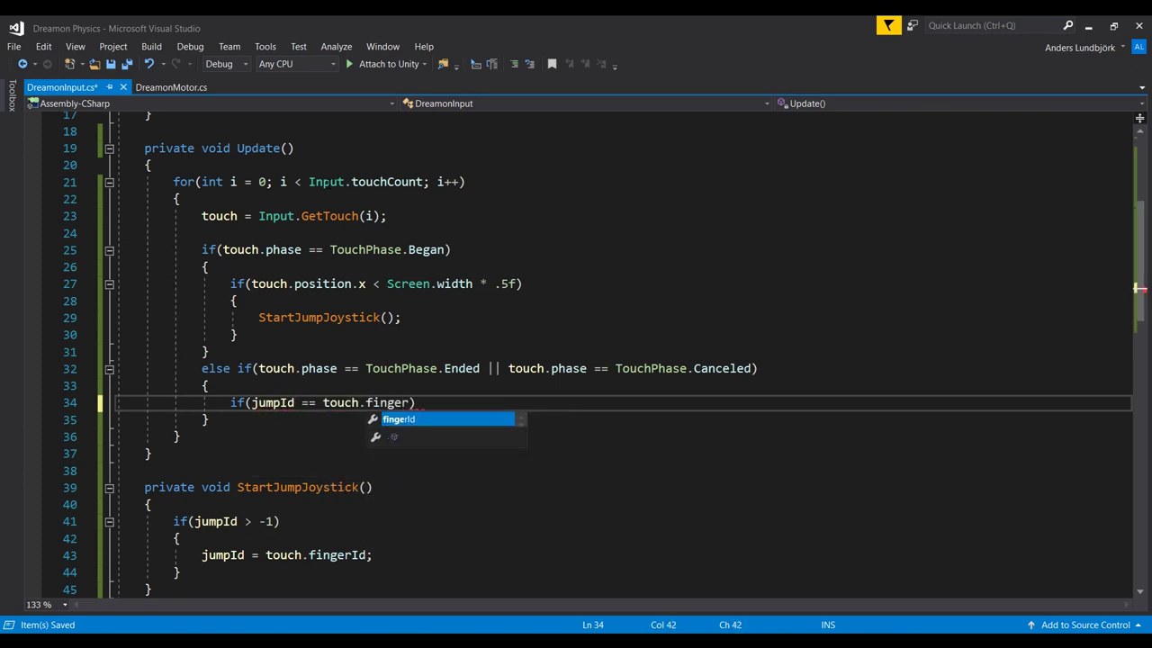
pyautogui.press('Return')
pyautogui.write('{')
pyautogui.press('Return')
pyautogui.write('St')
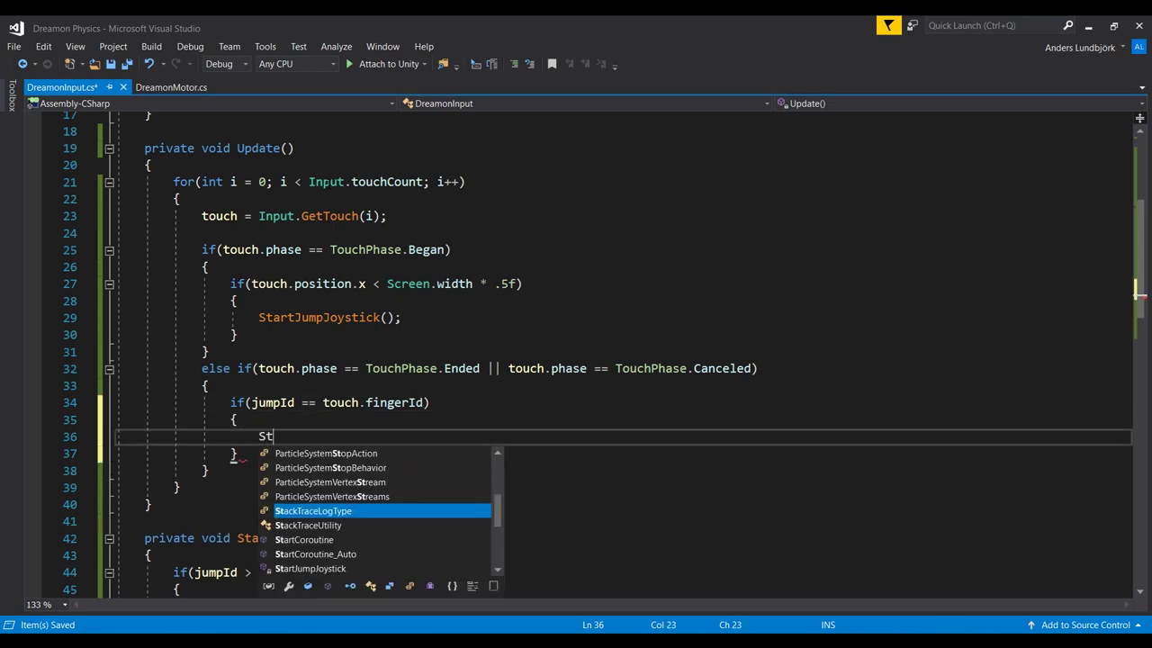
pyautogui.write('opJumpJoystick')
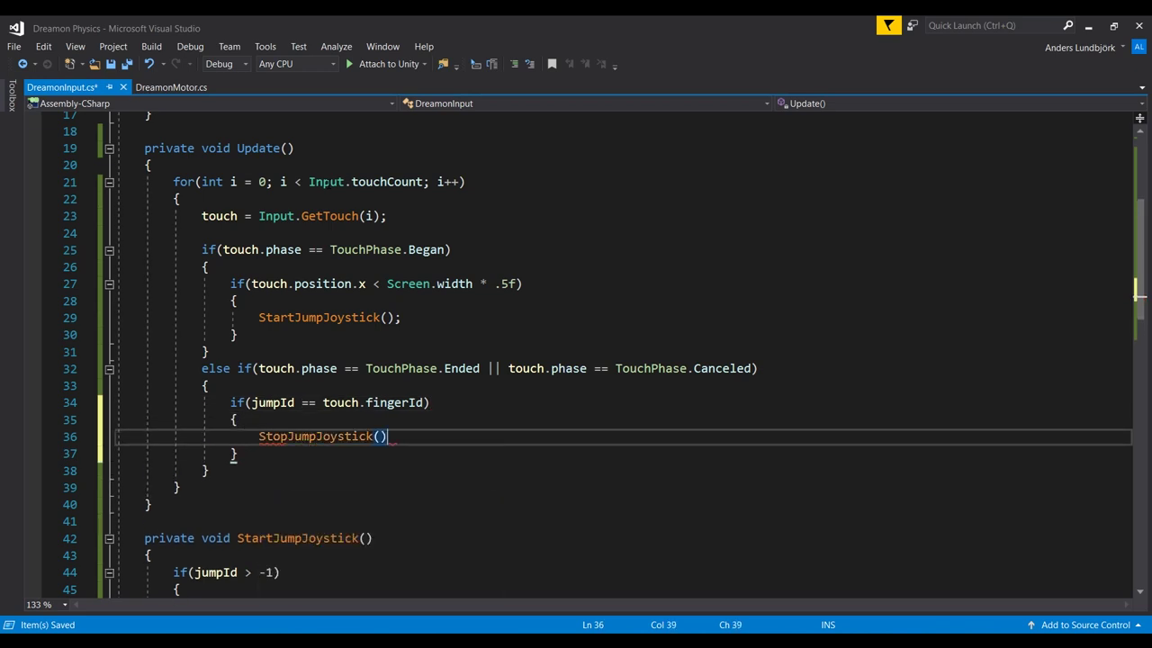
pyautogui.write('()')
pyautogui.hotkey('ctrl', 's')
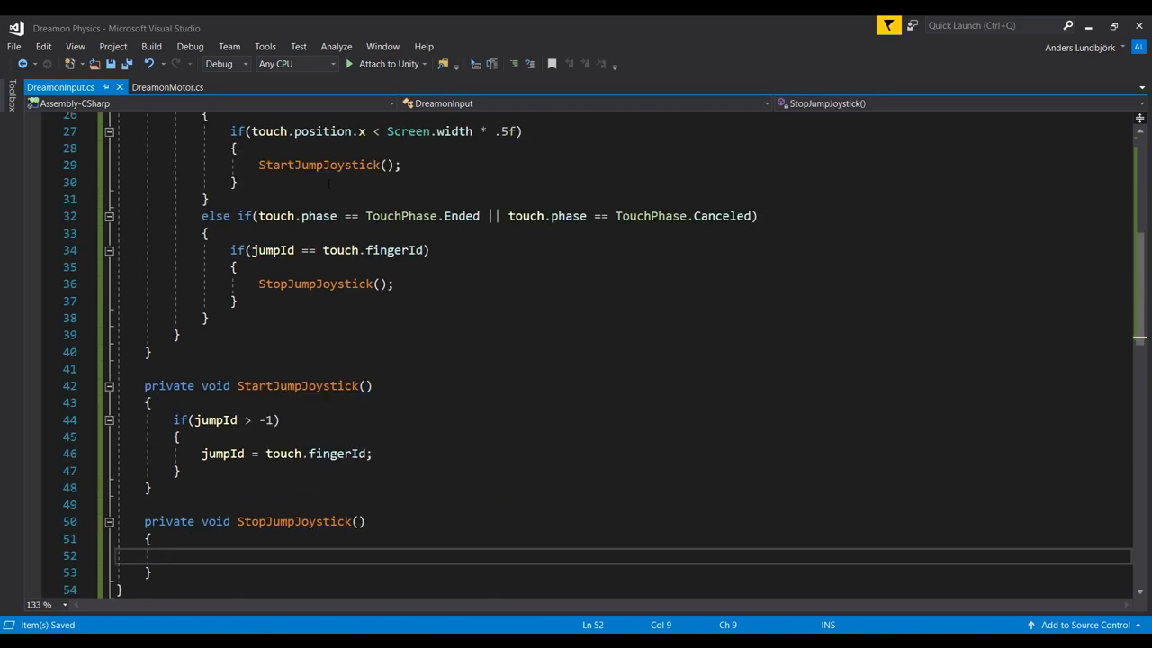
# Step: In StopJumpJoystick, set jumpId to -1, leave empty lines below it, and save the script
pyautogui.write('jumpId')
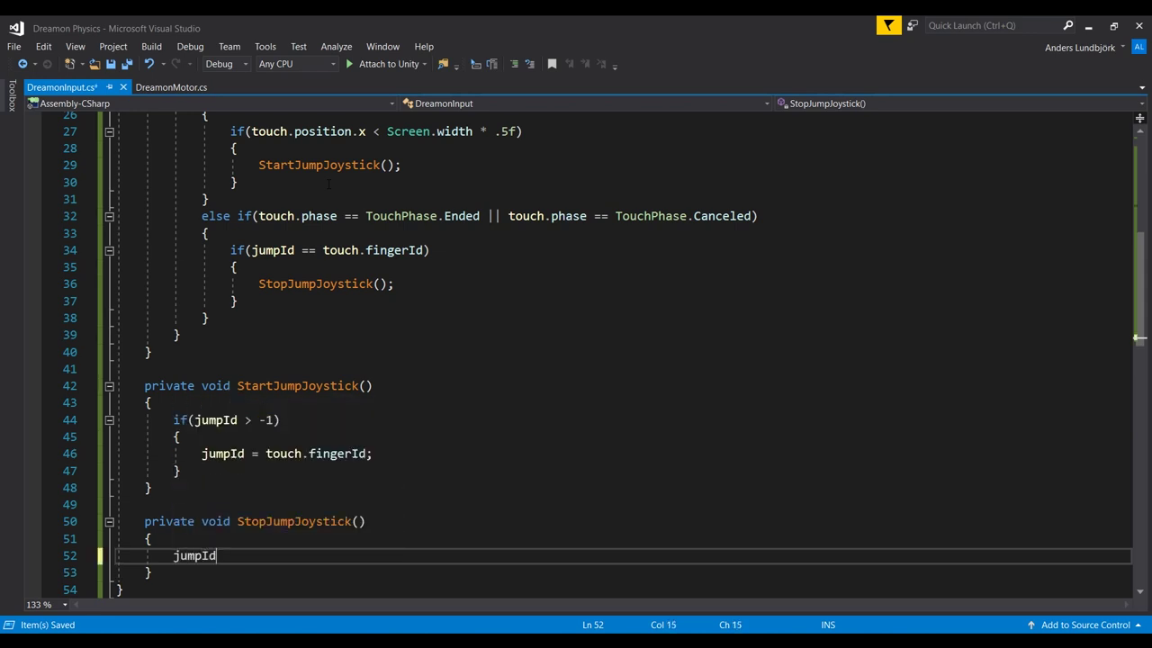
pyautogui.hotkey('ctrl', 's')
pyautogui.press('Return')
pyautogui.press('Return')
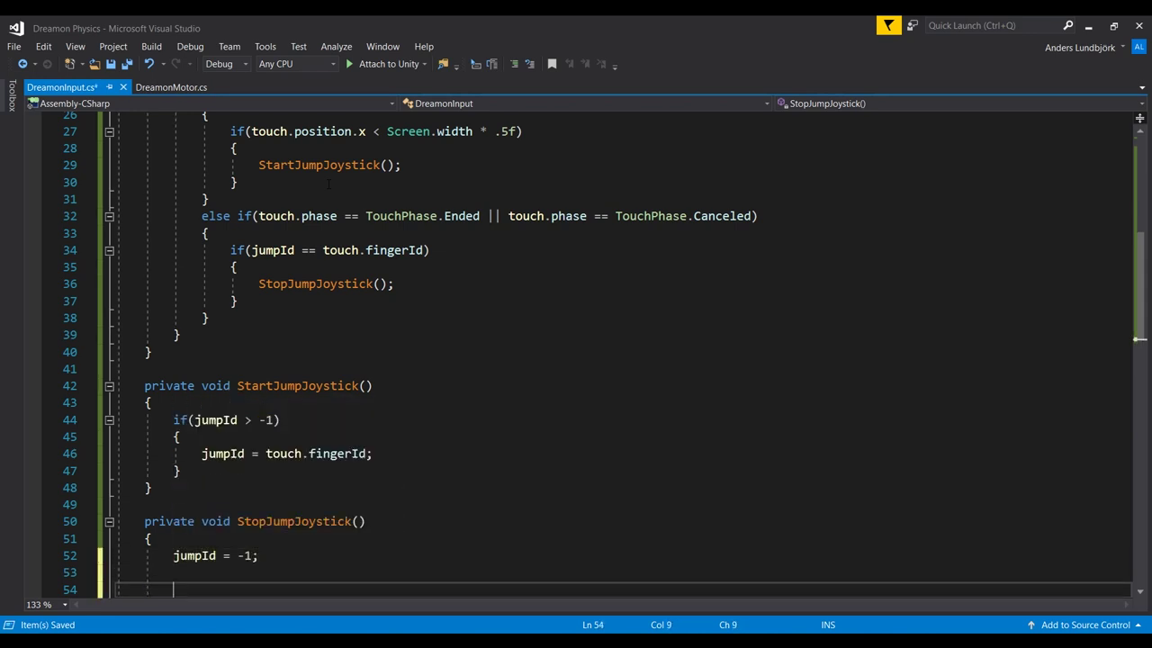
pyautogui.hotkey('ctrl', 's')
# Step: Begin a statement with the motor reference below the jumpId assignment in StartJumpJoystick
pyautogui.press('Up')
pyautogui.press('Up')
pyautogui.press('Up')
pyautogui.press('Up')
pyautogui.press('Up')
pyautogui.press('Up')
pyautogui.press('Up')
pyautogui.press('Up')
pyautogui.press('Up')
pyautogui.press('Down')
pyautogui.press('End')
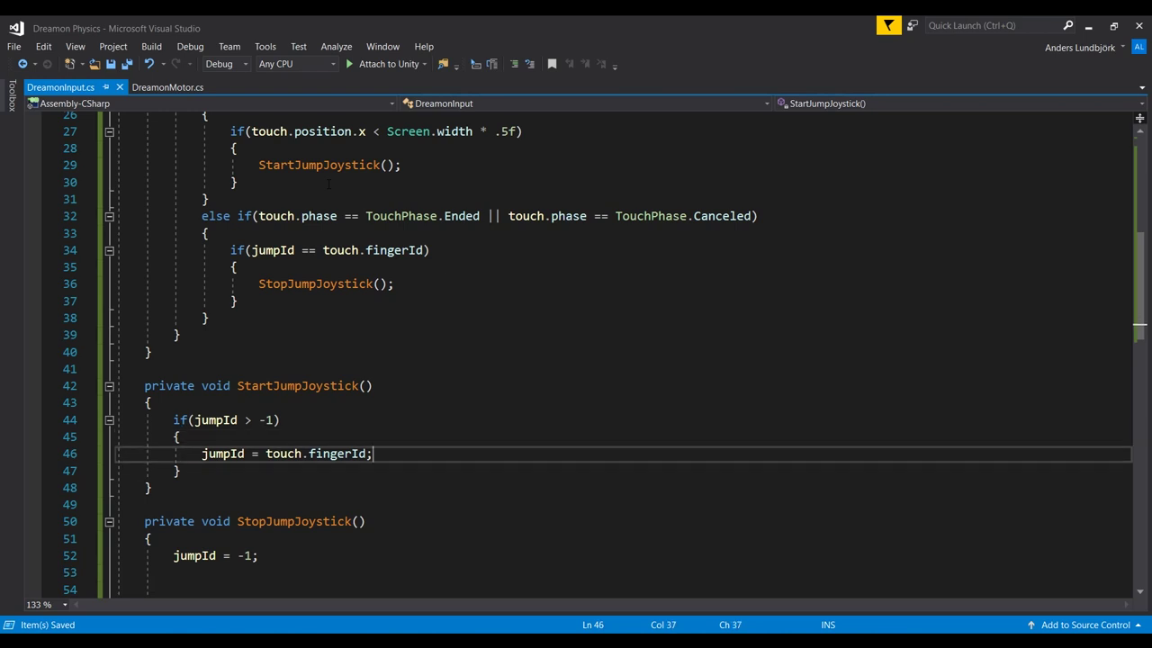
pyautogui.press('Return')
pyautogui.press('Return')
pyautogui.write('d')
pyautogui.press('BackSpace')
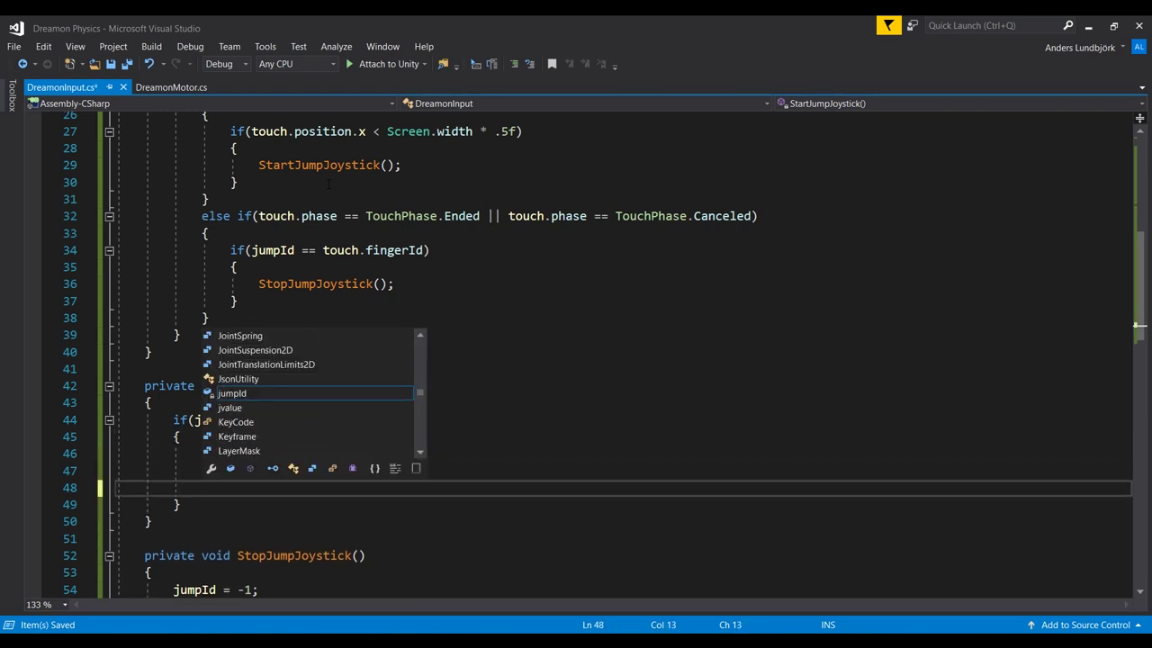
pyautogui.write('motor')
# Step: In DreamonMotor.cs, declare an empty public void StartJumping() method between Update and Landed
pyautogui.hotkey('ctrl', 'Tab')
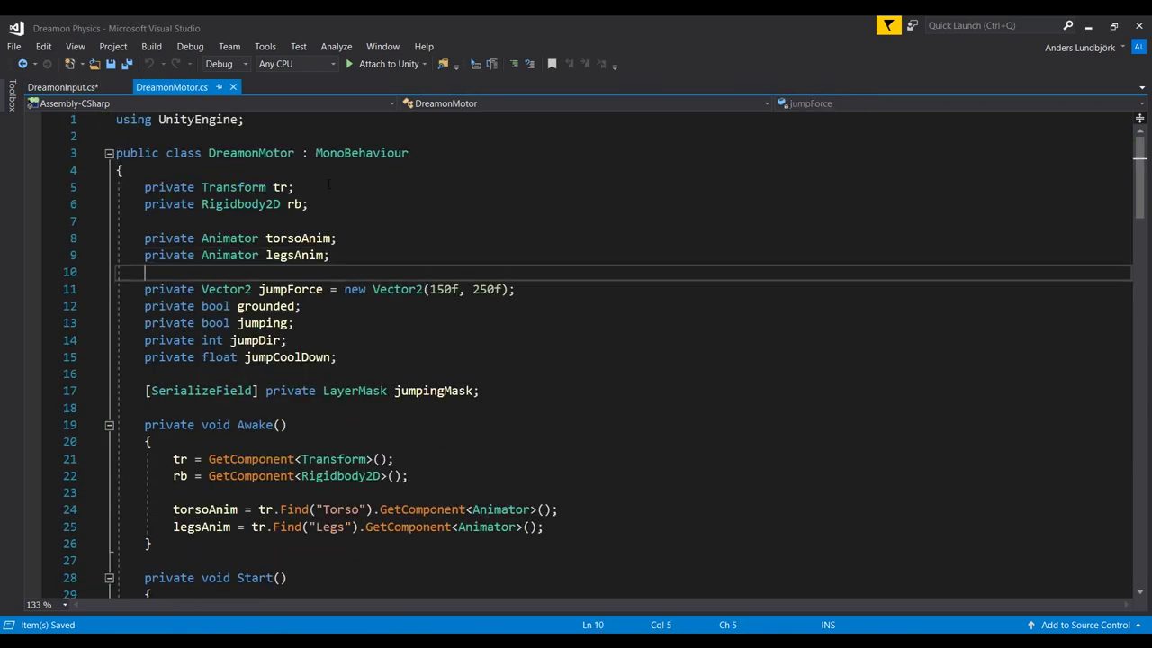
pyautogui.press('Down')
pyautogui.press('Down')
pyautogui.press('Down')
pyautogui.press('Down')
pyautogui.press('Down')
pyautogui.press('Down')
pyautogui.press('Down')
pyautogui.press('Down')
pyautogui.press('Down')
pyautogui.press('Down')
pyautogui.press('Down')
pyautogui.press('Down')
pyautogui.press('Down')
pyautogui.press('Down')
pyautogui.press('Down')
pyautogui.press('Down')
pyautogui.press('Down')
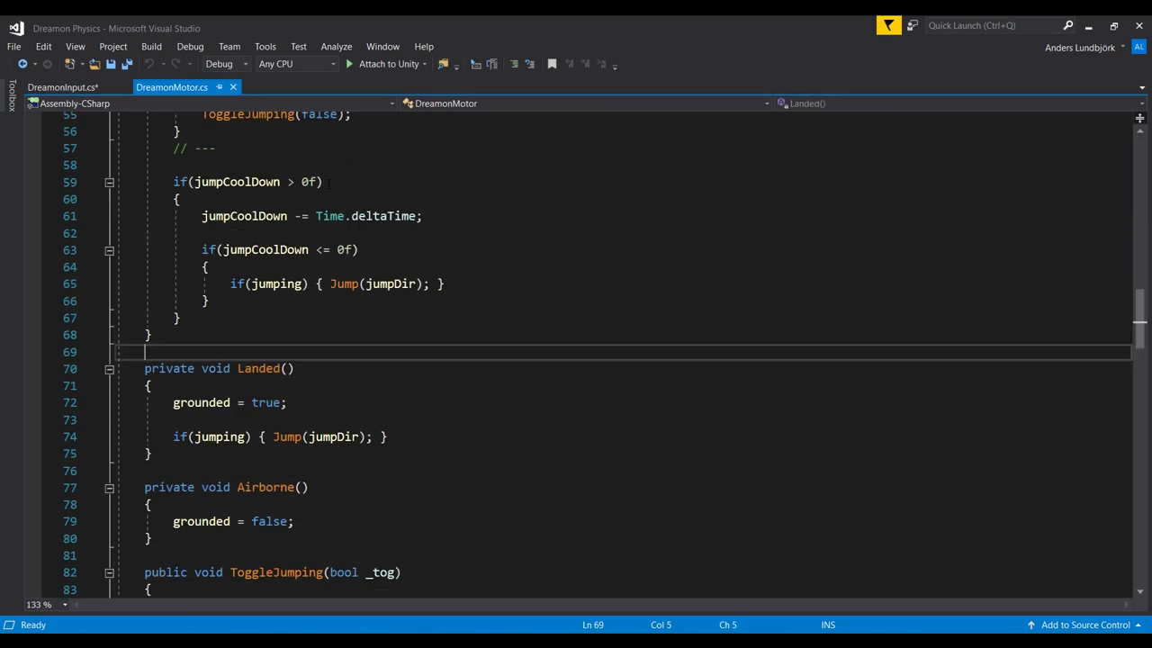
pyautogui.press('Up')
pyautogui.press('Up')
pyautogui.press('Down')
pyautogui.press('Return')
pyautogui.press('Return')
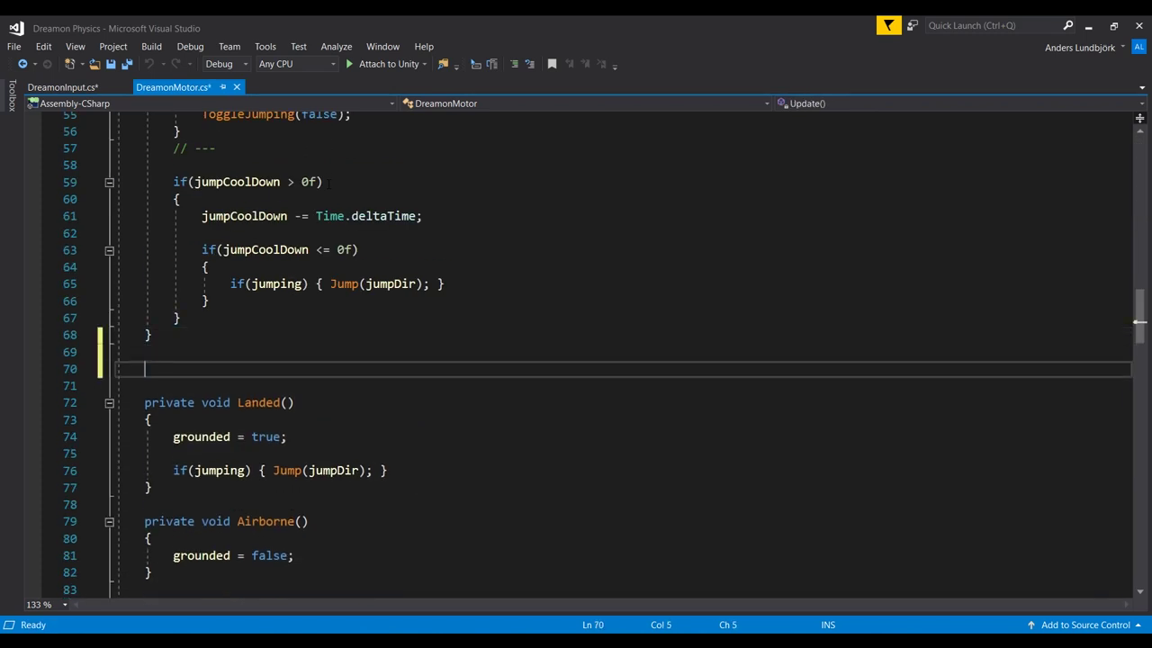
pyautogui.write('public void StartJum')
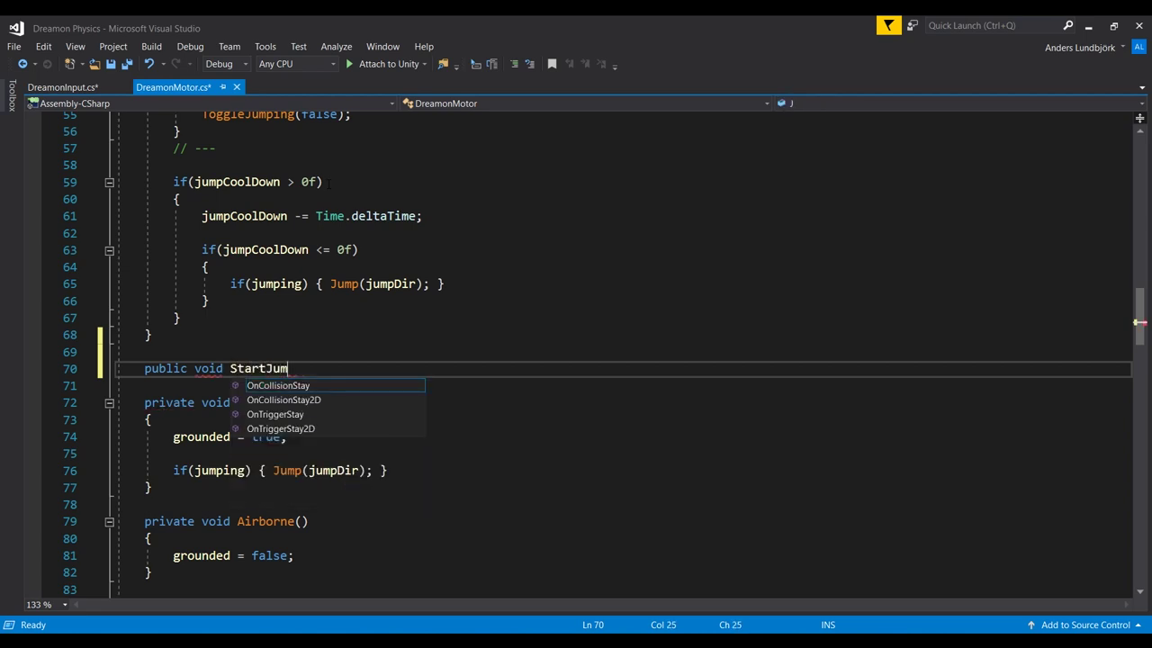
pyautogui.write('ping')
# Step: Declare an empty public void StopJumping() method below StartJumping
pyautogui.write('public void Stop')
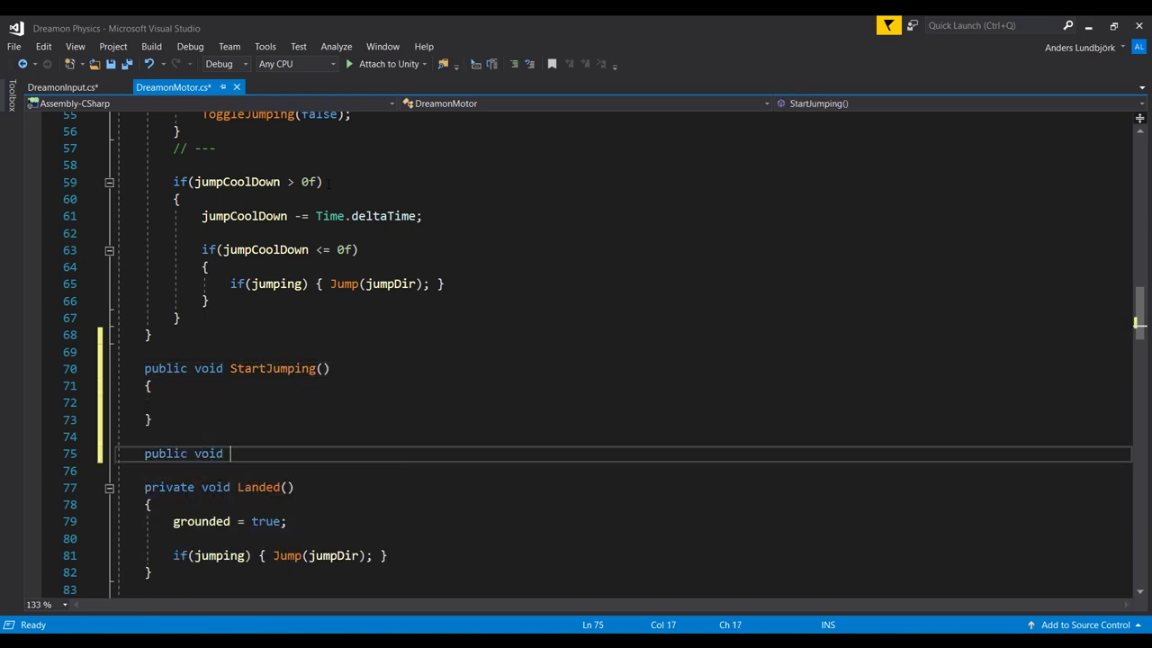
pyautogui.write('Jumping()')
pyautogui.press('Return')
pyautogui.write('{')
pyautogui.press('Return')
pyautogui.press('Return')
pyautogui.write('}')
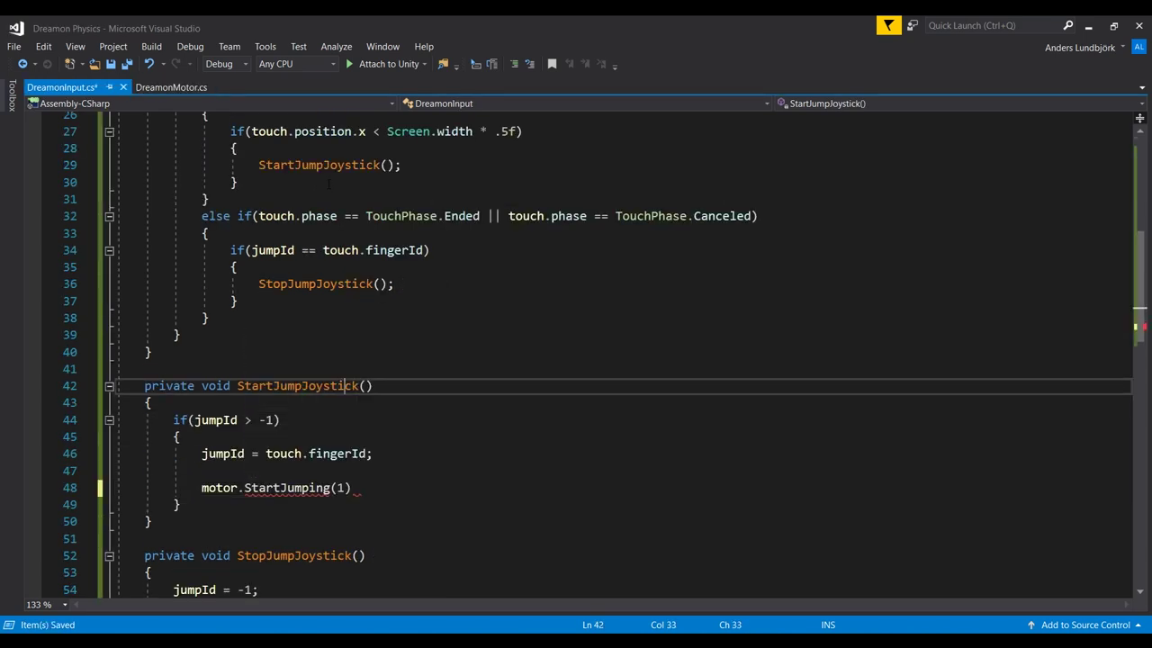
# Step: In DreamonInput.cs, add an int _dir parameter to the StartJumpJoystick method and save
pyautogui.press('Up')
pyautogui.press('Down')
pyautogui.press('Right')
pyautogui.press('Right')
pyautogui.press('Right')
pyautogui.press('Right')
pyautogui.write('int _dir')
pyautogui.hotkey('ctrl', 's')
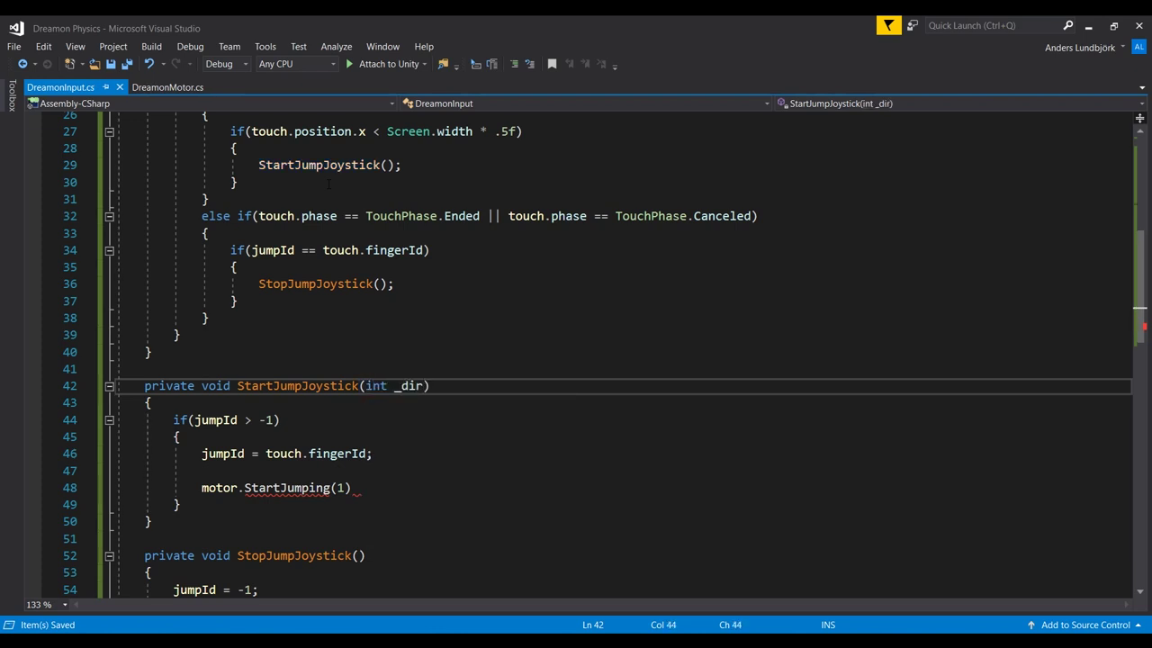
# Step: Pass _dir as the argument of the motor.StartJumping call in StartJumpJoystick
pyautogui.press('Down')
pyautogui.press('Down')
pyautogui.press('Down')
pyautogui.press('Down')
pyautogui.press('Down')
pyautogui.press('Down')
pyautogui.press('BackSpace')
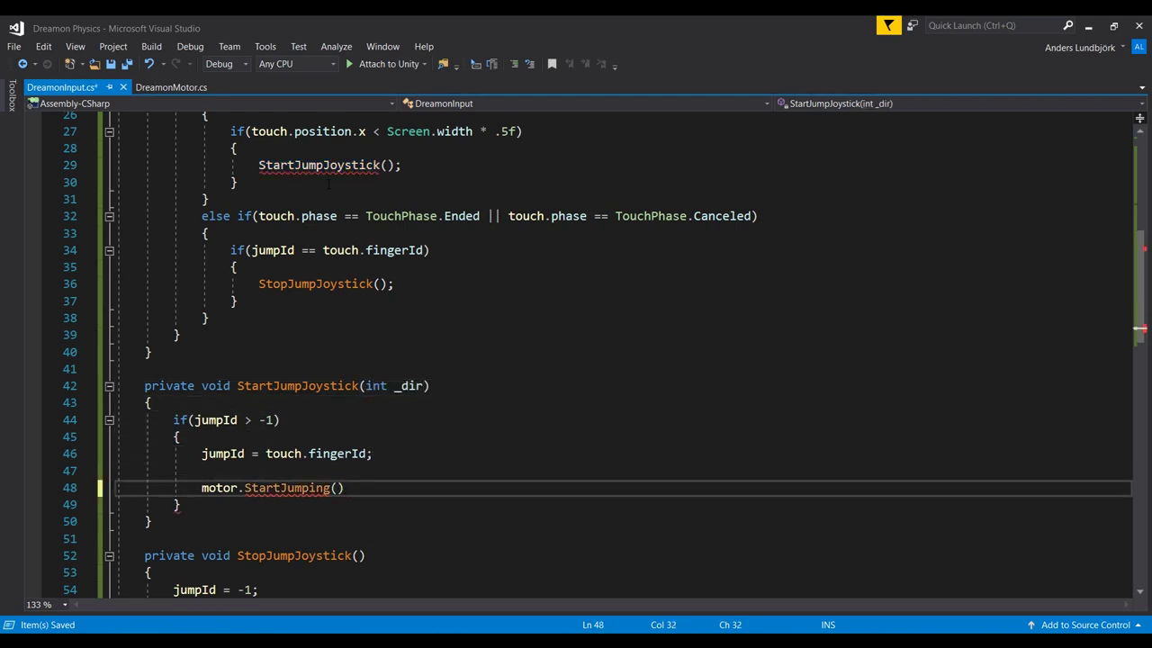
pyautogui.write('_dir')
# Step: Add an else block after the screen-half check in Update that calls StartJumpJoystick(1), and save
pyautogui.click(329, 184)
pyautogui.scroll(2, 328, 183)
pyautogui.press('Up')
pyautogui.press('Down')
pyautogui.press('End')
pyautogui.press('Return')
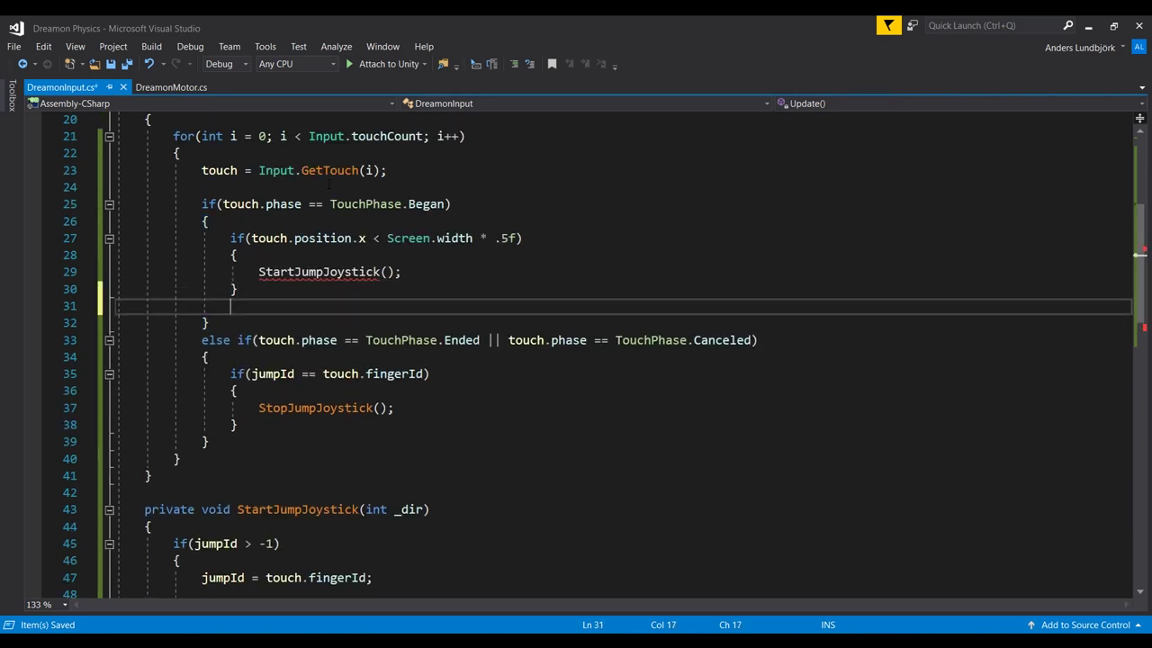
pyautogui.write('else')
pyautogui.press('Return')
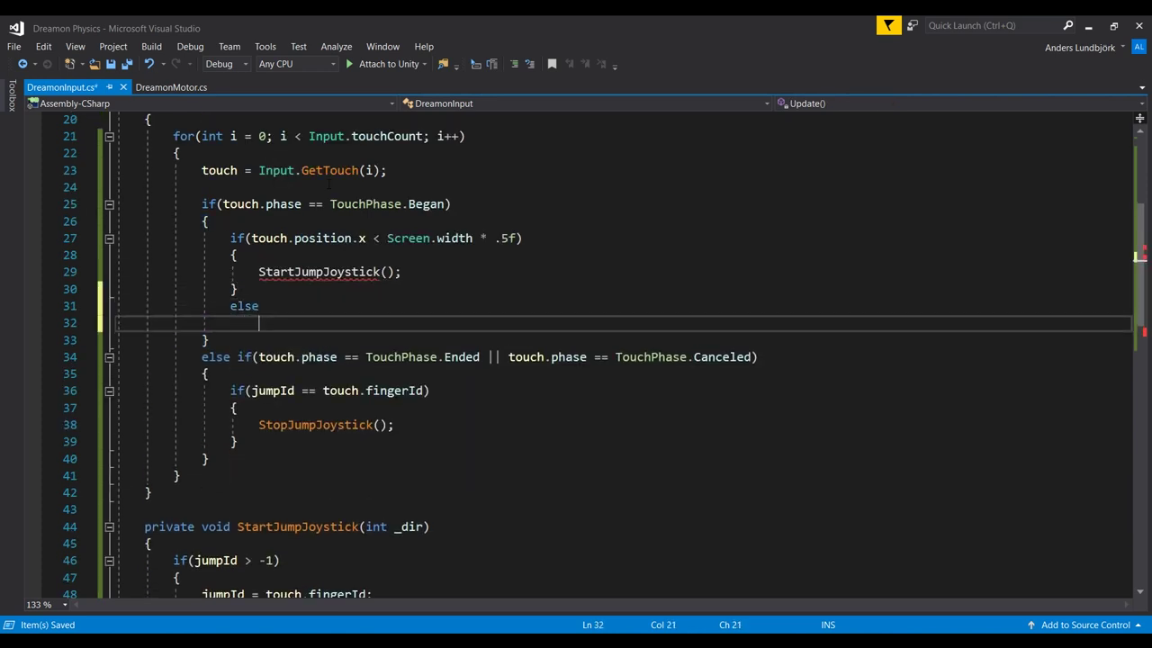
pyautogui.write('{')
pyautogui.press('Return')
pyautogui.write('StartJu')
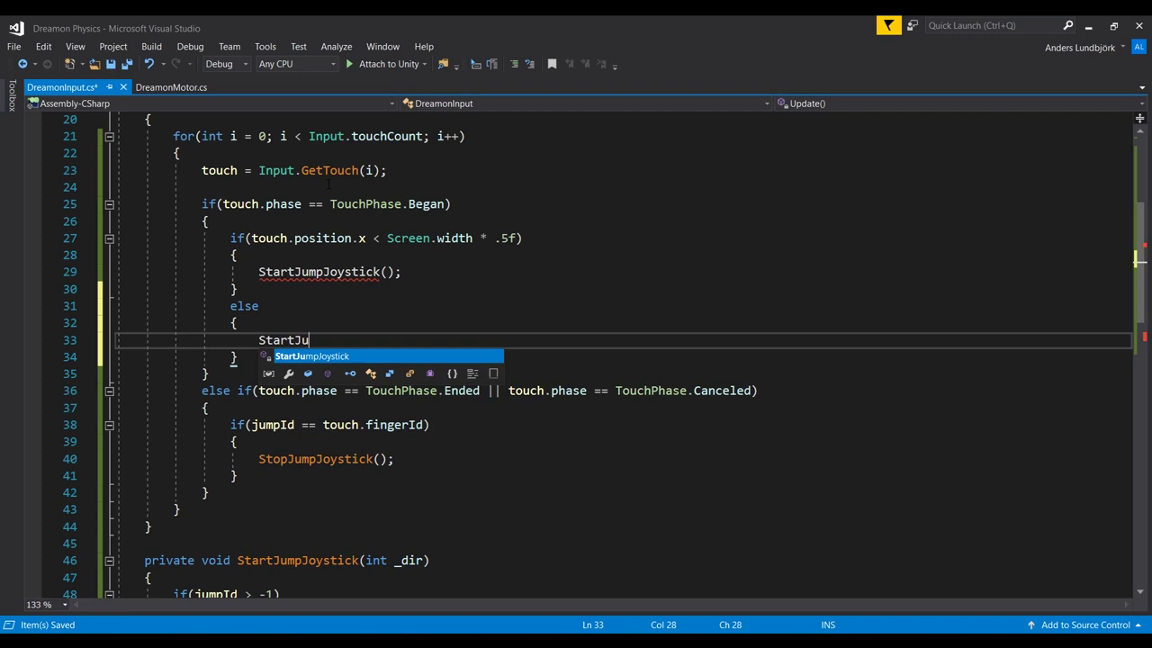
pyautogui.press('Tab')
pyautogui.write('(1)')
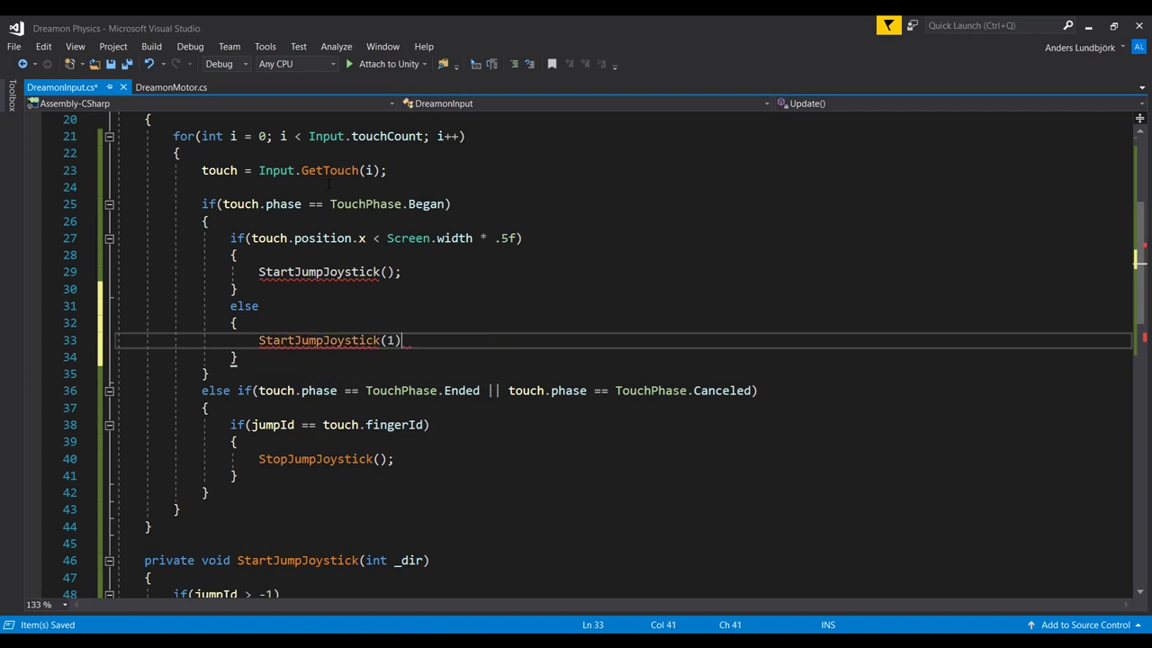
pyautogui.hotkey('ctrl', 's')
# Step: Pass -1 to the StartJumpJoystick call inside the screen-half if block and save
pyautogui.press('Up')
pyautogui.press('Up')
pyautogui.press('Up')
pyautogui.press('Up')
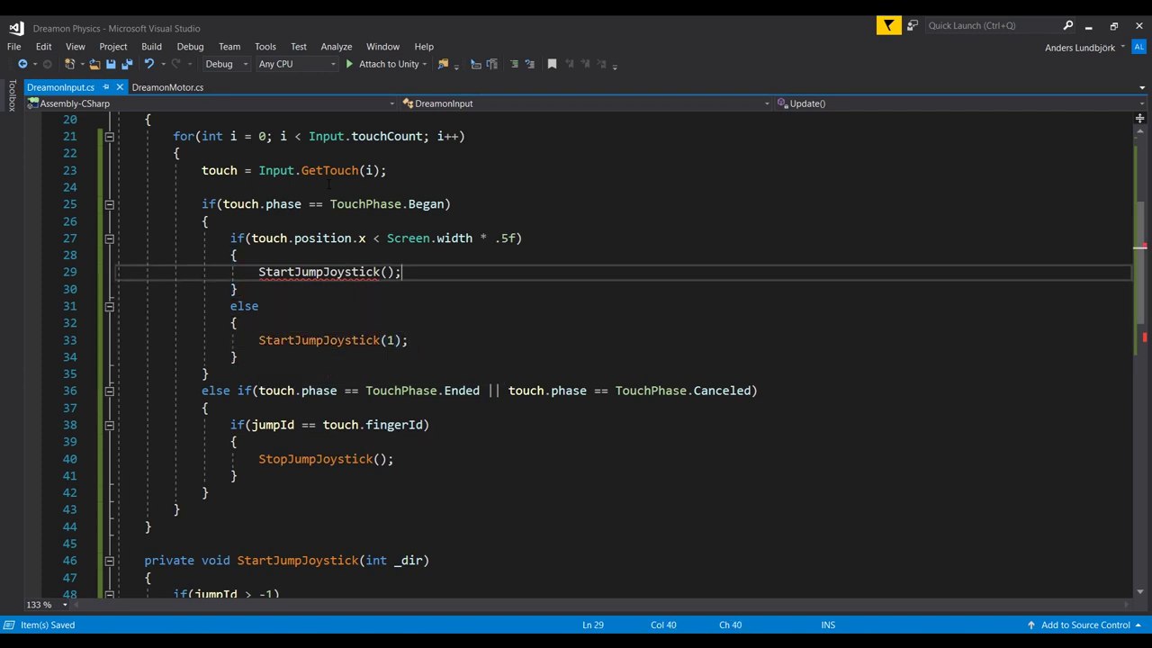
pyautogui.write('-1')
pyautogui.hotkey('ctrl', 's')
pyautogui.press('Down')
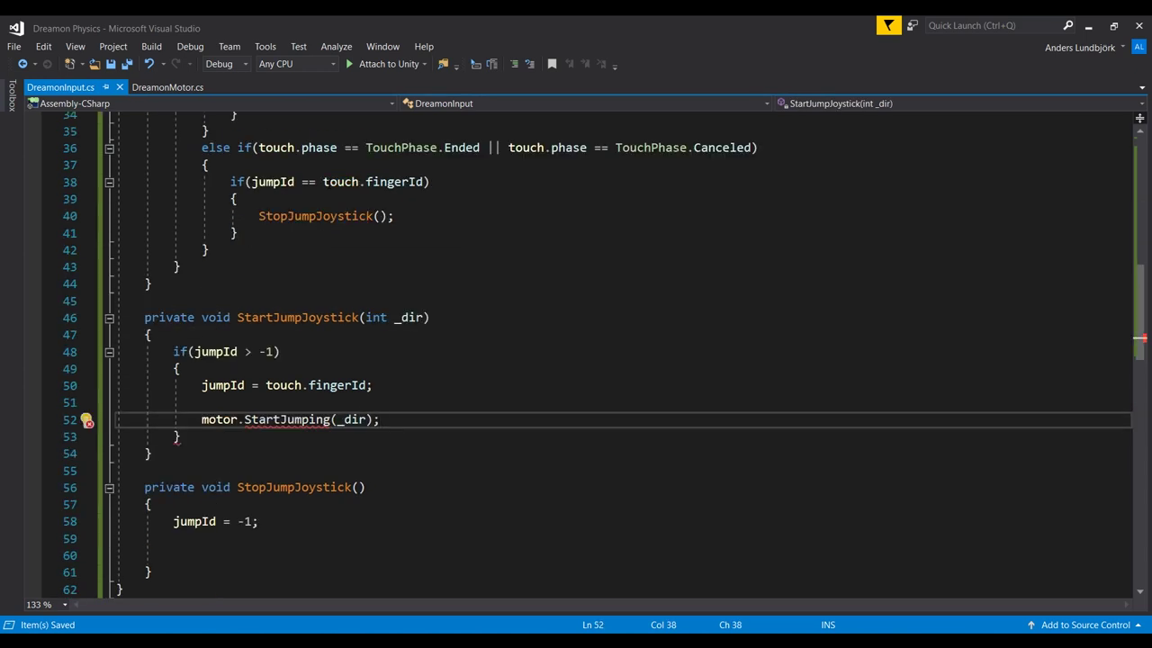
# Step: In DreamonMotor.cs, add an int _dir parameter to the public StartJumping method and save
pyautogui.hotkey('ctrl', 'Tab')
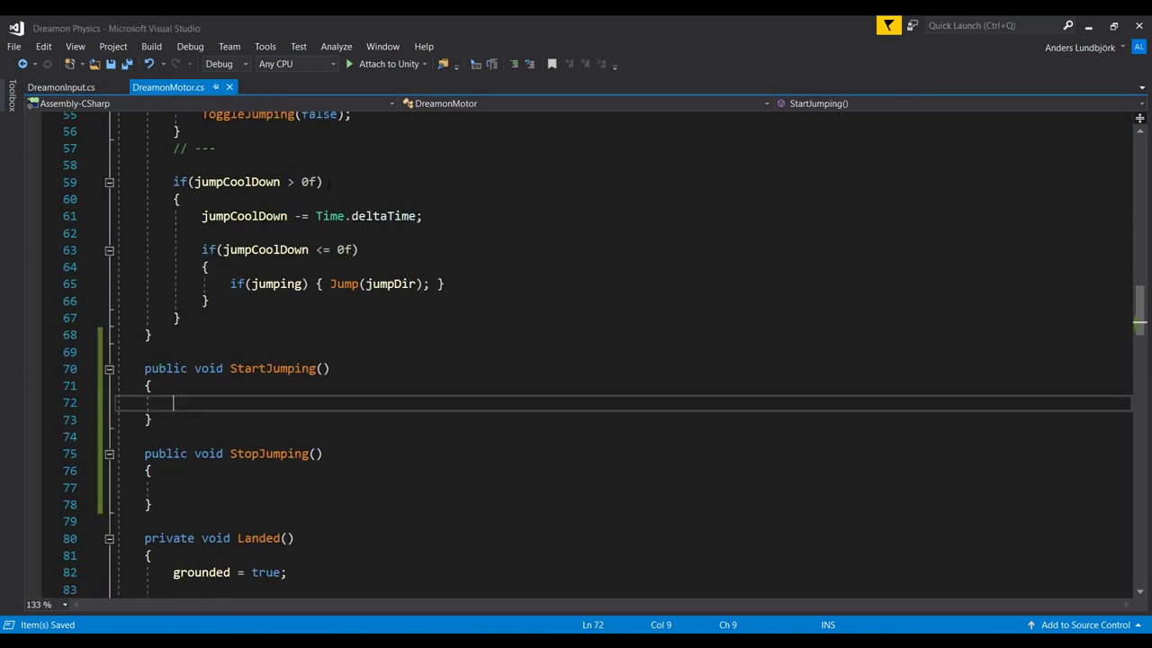
pyautogui.press('Down')
pyautogui.press('Down')
pyautogui.press('Down')
pyautogui.press('Up')
pyautogui.press('Up')
pyautogui.press('Up')
pyautogui.press('Up')
pyautogui.press('Up')
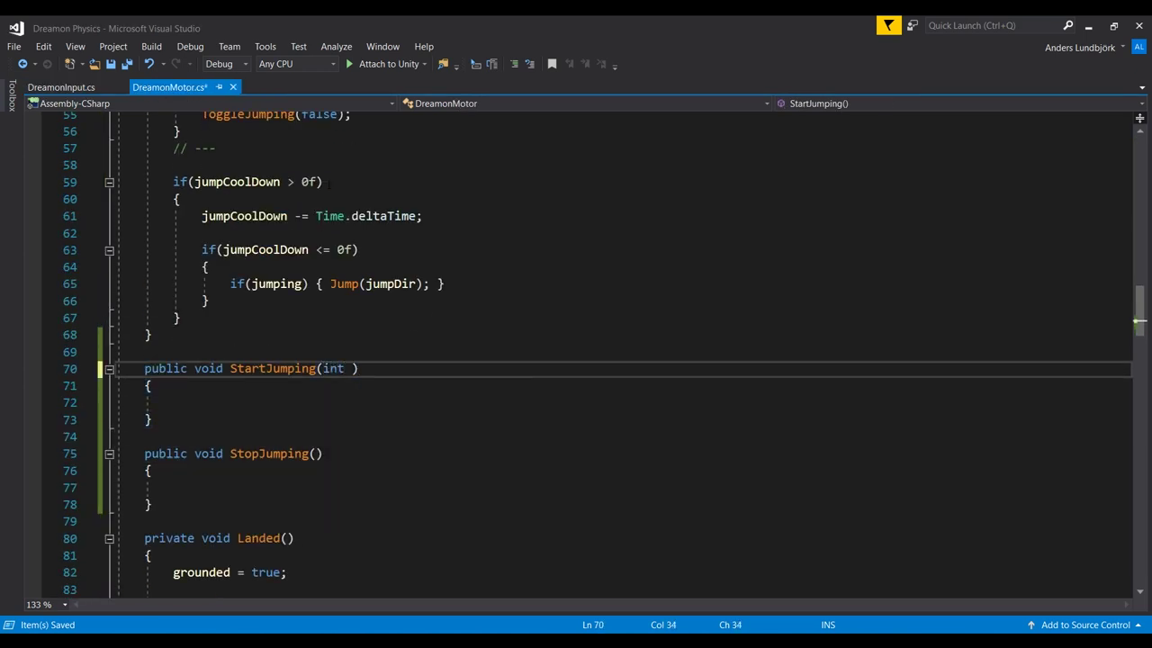
pyautogui.press('Down')
pyautogui.press('Down')
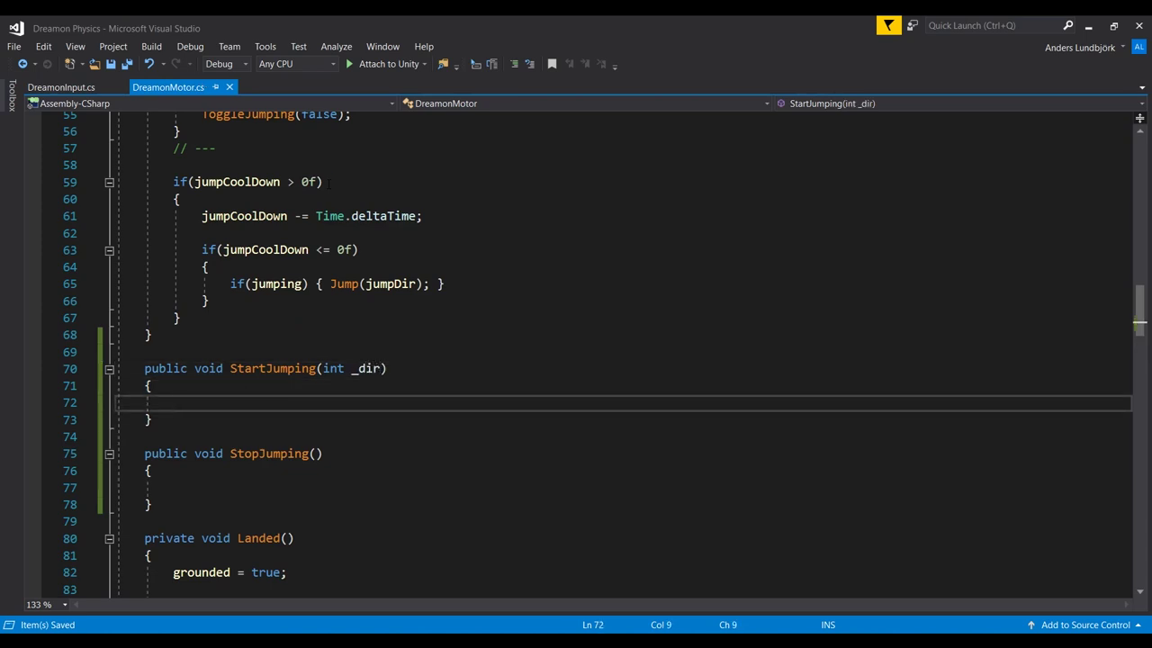
# Step: Fill StartJumping's body with ToggleJumping(true); followed by Jump(_dir);, and save DreamonMotor.cs
pyautogui.write('Jump')
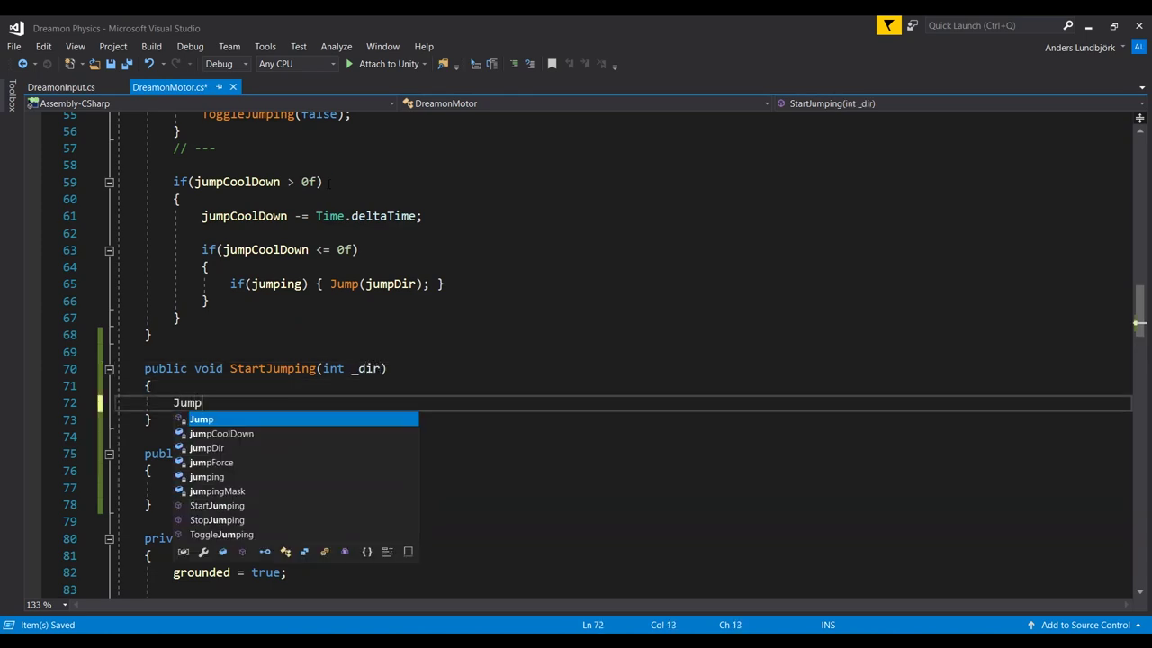
pyautogui.write('(_dir);')
pyautogui.hotkey('ctrl', 'Return')
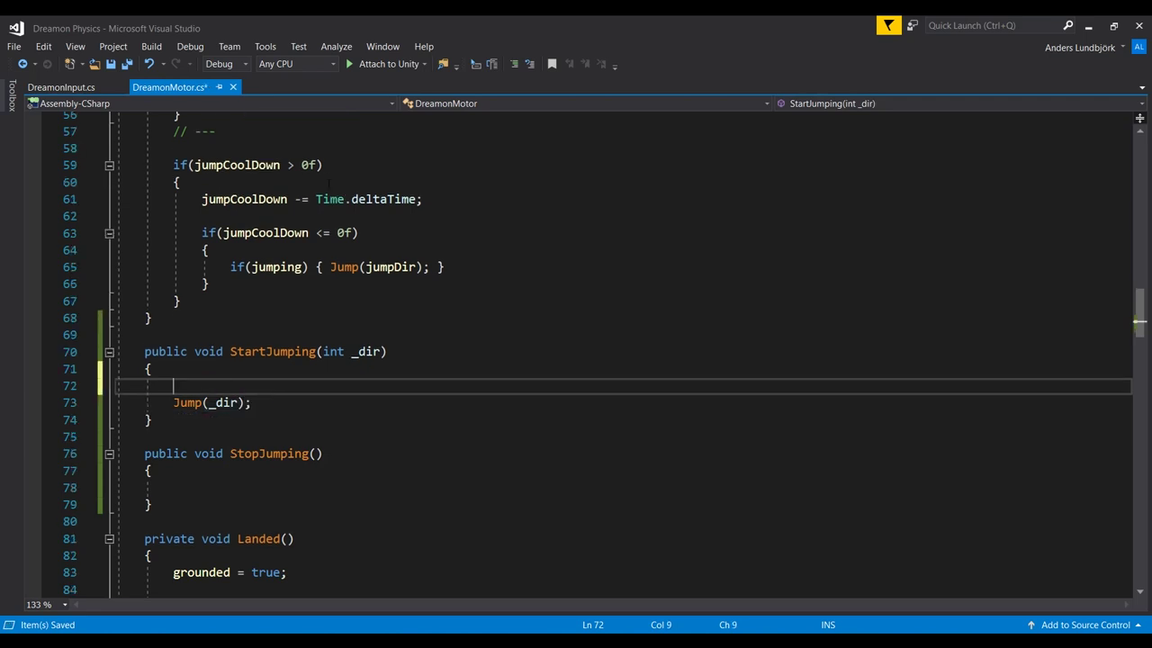
pyautogui.write('ToggleJumping')
pyautogui.press('Tab')
pyautogui.write('(true);')
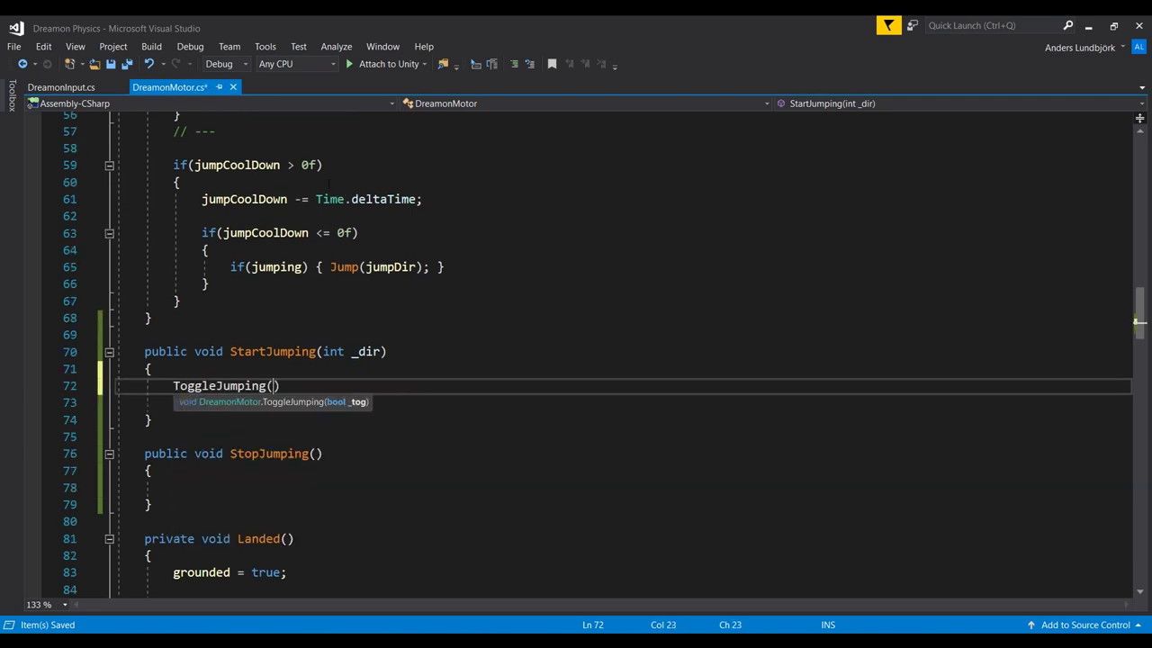
pyautogui.hotkey('ctrl', 's')
# Step: Add a ToggleJumping(false); call inside the StopJumping method
pyautogui.press('Down')
pyautogui.press('Down')
pyautogui.press('Down')
pyautogui.press('Down')
pyautogui.press('Down')
pyautogui.press('Down')
pyautogui.press('Down')
pyautogui.press('Down')
pyautogui.press('Up')
pyautogui.press('Up')
pyautogui.write('Toggle')
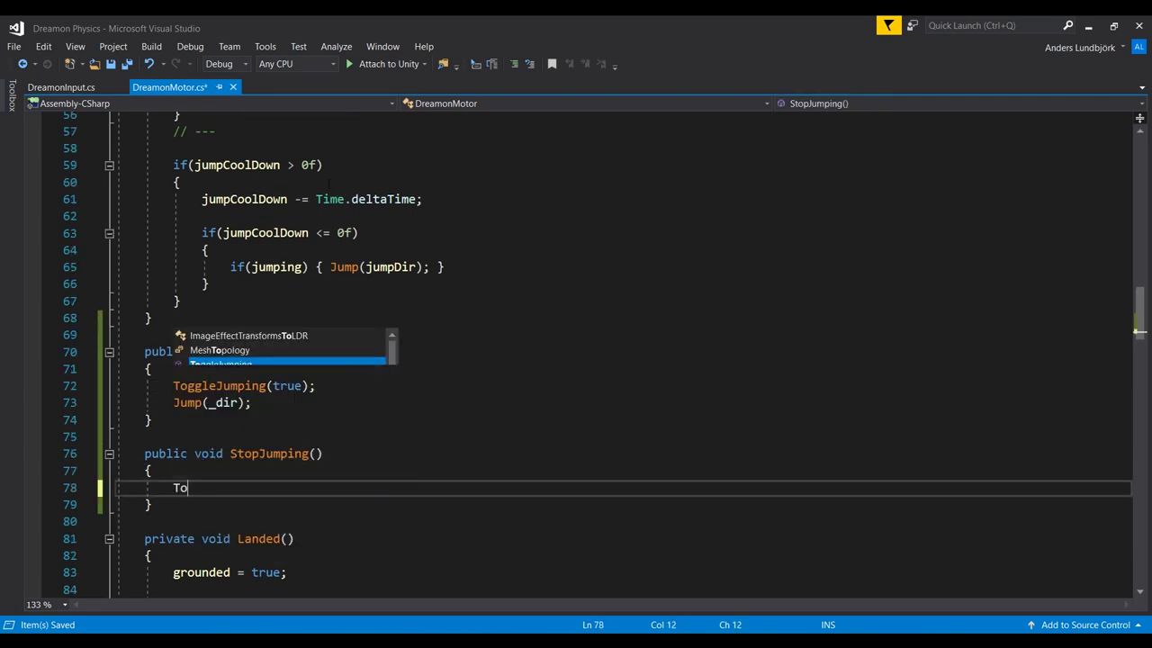
pyautogui.press('Tab')
pyautogui.write('(false)')
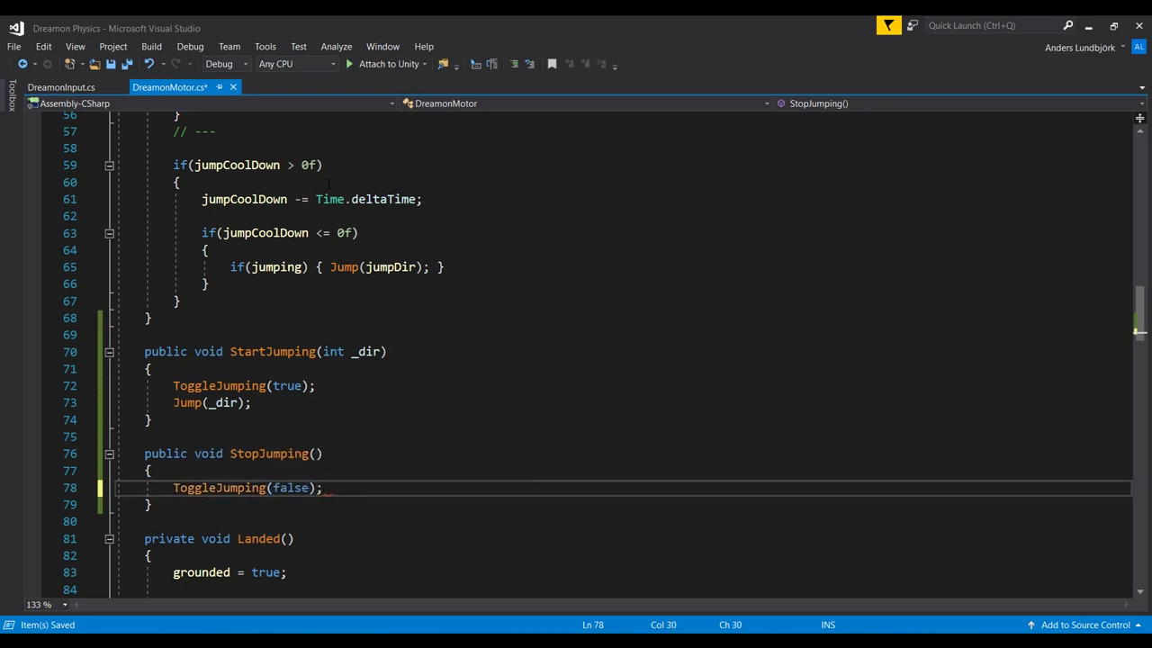
# Step: In DreamonInput.cs, add motor.StopJumping(); below the jumpId reset in StopJumpJoystick
pyautogui.hotkey('ctrl', 'Tab')
pyautogui.click(173, 556)
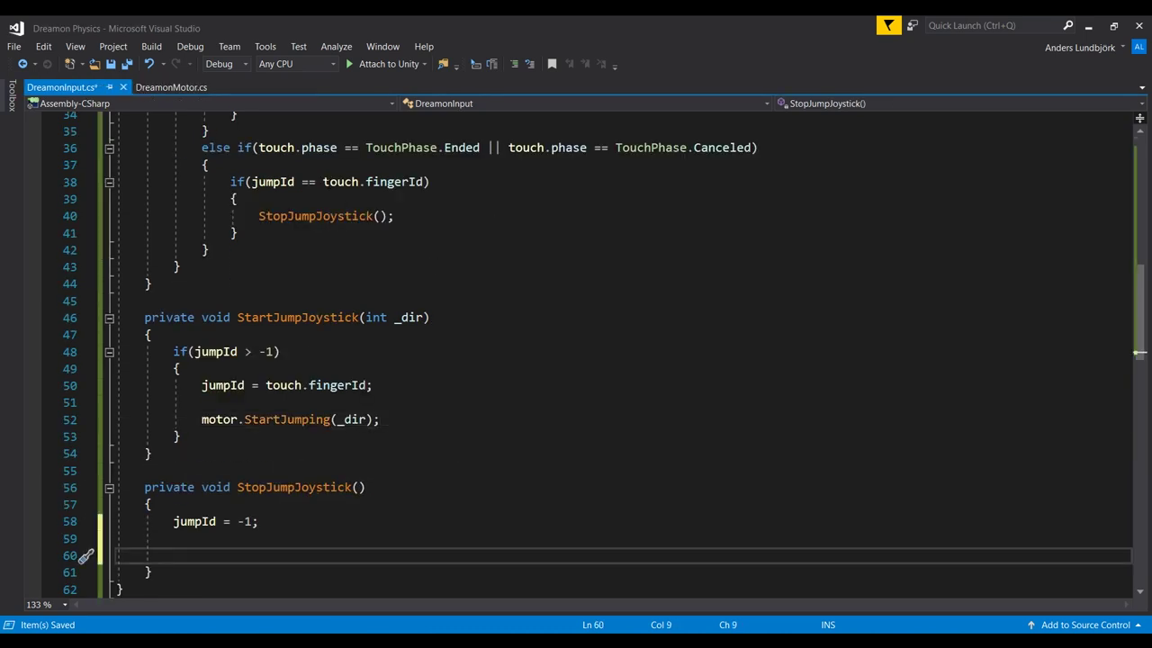
pyautogui.write('motor.')
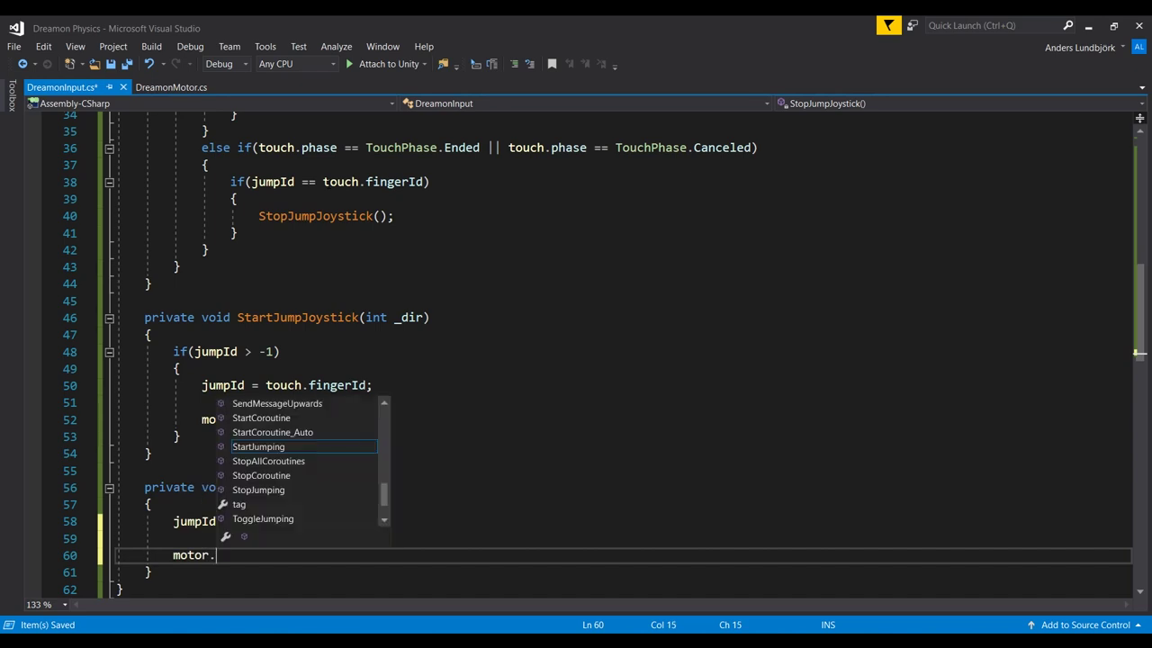
pyautogui.write('StopJum')
pyautogui.press('Tab')
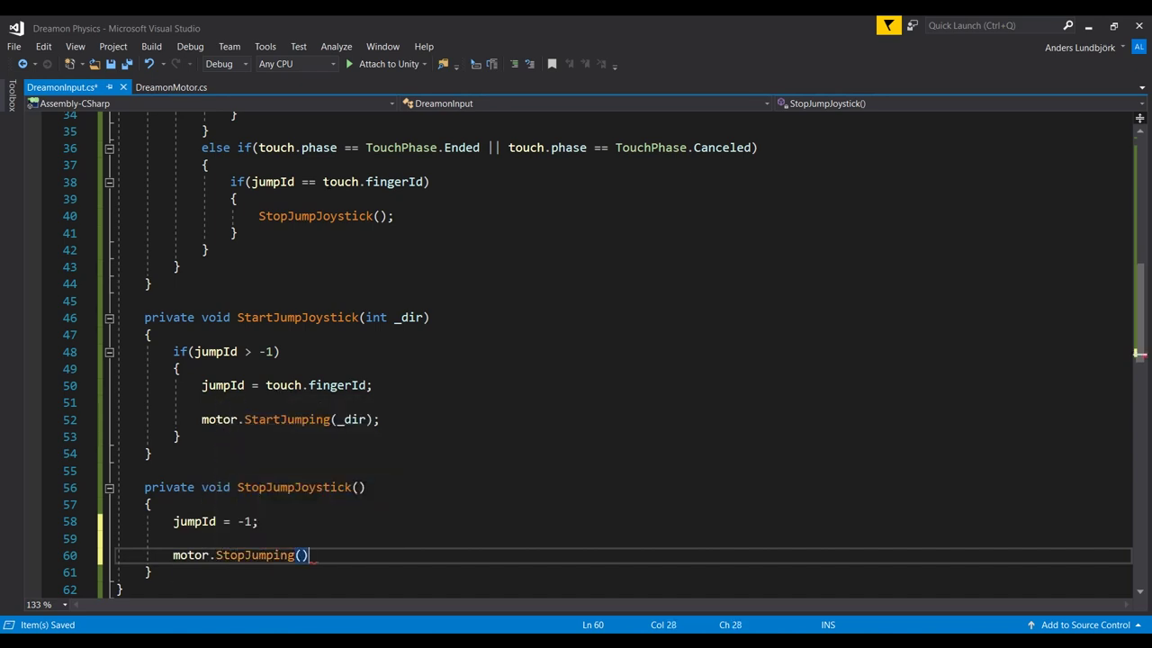
pyautogui.hotkey('ctrl', 's')
pyautogui.write(';')
# Step: Remove the blank lines above the motor calls in StopJumpJoystick and StartJumpJoystick, and save the script
pyautogui.press('Up')
pyautogui.hotkey('ctrl', 'BackSpace')
pyautogui.press('Up')
pyautogui.press('Up')
pyautogui.press('Up')
pyautogui.press('Up')
pyautogui.press('Up')
pyautogui.press('Up')
pyautogui.press('Up')
pyautogui.hotkey('ctrl', 'shift', 'Left')
pyautogui.press('BackSpace')
pyautogui.hotkey('ctrl', 's')
# Step: Review the DreamonInput script from the joystick methods up through Update and Awake to its first line
pyautogui.press('Down')
pyautogui.press('Down')
pyautogui.press('Down')
pyautogui.press('Down')
pyautogui.press('Down')
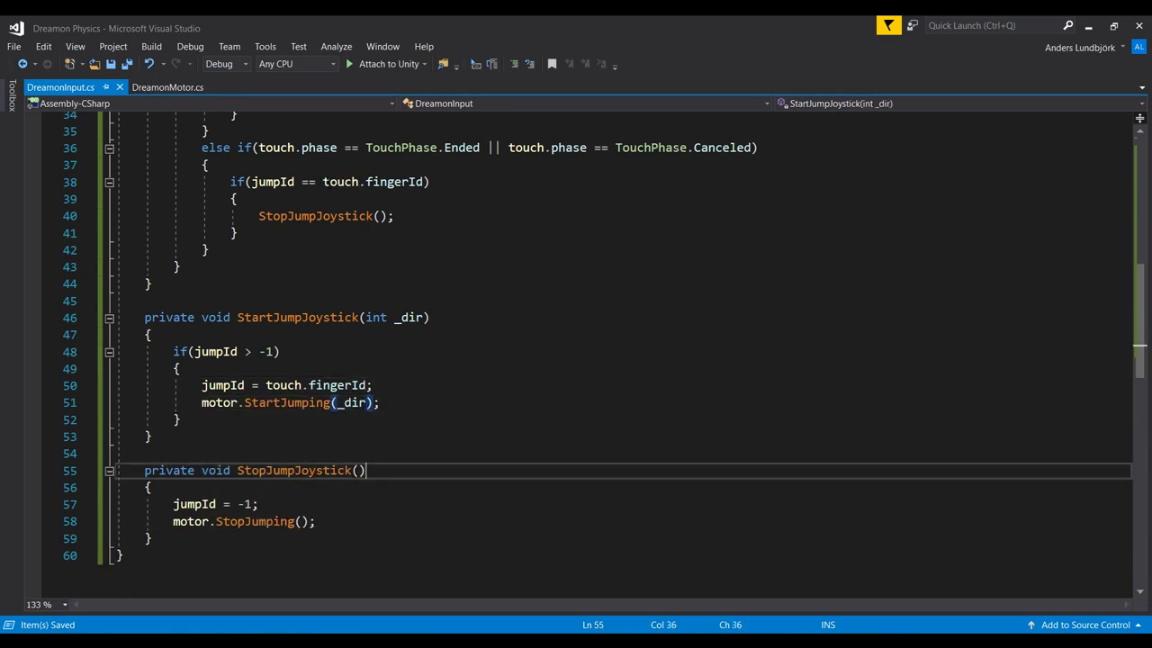
pyautogui.press('Up')
pyautogui.press('Up')
pyautogui.press('Up')
pyautogui.press('Up')
pyautogui.press('Up')
pyautogui.press('Up')
pyautogui.press('Up')
pyautogui.press('Up')
pyautogui.press('Up')
pyautogui.press('Up')
pyautogui.press('Up')
pyautogui.press('Up')
pyautogui.press('Up')
pyautogui.press('Up')
pyautogui.press('Up')
pyautogui.press('Up')
pyautogui.press('Up')
pyautogui.press('Up')
pyautogui.press('Up')
pyautogui.press('Up')
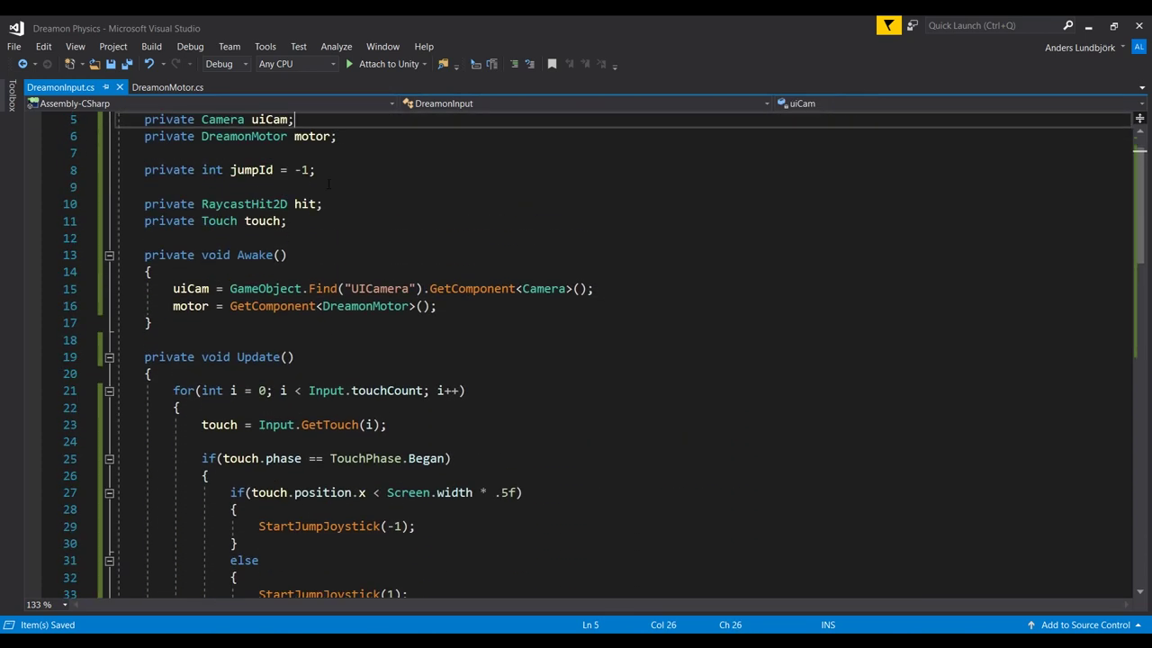
pyautogui.press('Up')
pyautogui.press('Up')
pyautogui.press('Up')
pyautogui.press('Up')
# Step: Switch to DreamonMotor.cs and examine the keyboard jump input code in its Update method
pyautogui.hotkey('ctrl', 'Tab')
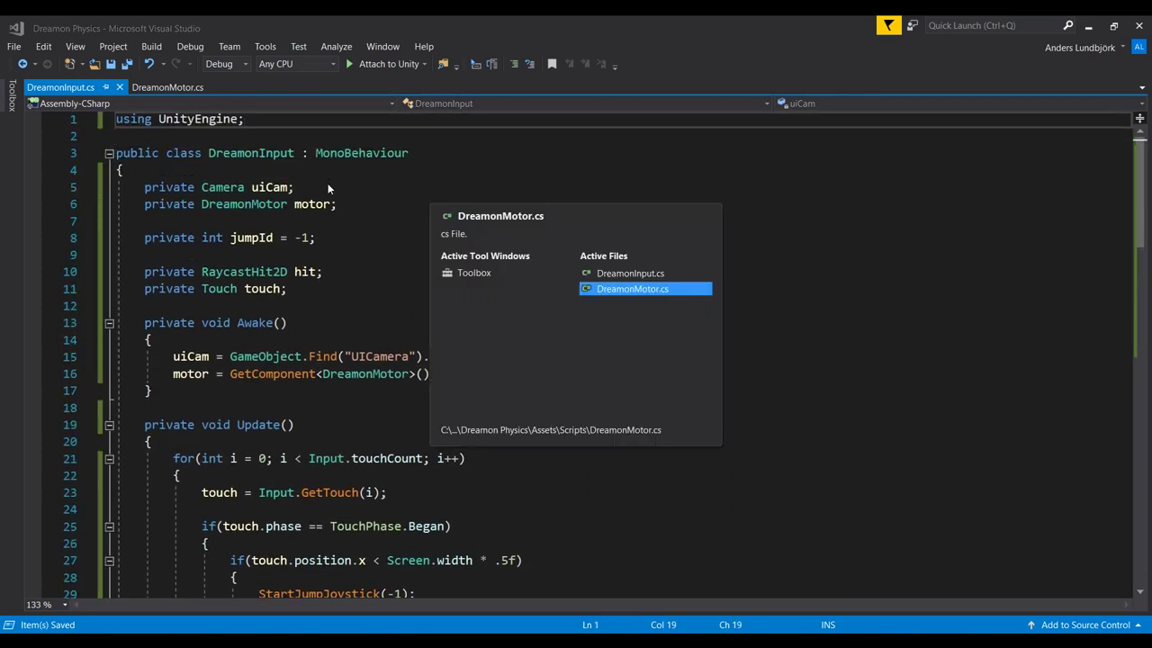
pyautogui.press('Up')
pyautogui.press('Up')
pyautogui.press('Up')
pyautogui.press('Up')
pyautogui.press('Up')
pyautogui.press('Up')
pyautogui.press('Up')
pyautogui.press('Up')
pyautogui.press('Up')
pyautogui.press('Up')
pyautogui.press('Up')
pyautogui.press('Up')
pyautogui.press('Up')
pyautogui.press('Up')
pyautogui.press('Up')
pyautogui.press('Up')
pyautogui.press('Up')
pyautogui.press('Up')
pyautogui.press('Up')
pyautogui.press('Up')
pyautogui.press('Up')
pyautogui.press('Up')
pyautogui.press('Up')
pyautogui.press('Up')
pyautogui.press('Up')
pyautogui.press('Up')
pyautogui.press('Up')
pyautogui.press('Up')
pyautogui.press('Up')
pyautogui.press('Up')
pyautogui.press('Up')
pyautogui.press('Up')
pyautogui.press('Up')
pyautogui.press('Up')
pyautogui.press('Up')
pyautogui.press('Up')
pyautogui.press('Up')
pyautogui.press('Up')
pyautogui.press('Up')
pyautogui.press('Up')
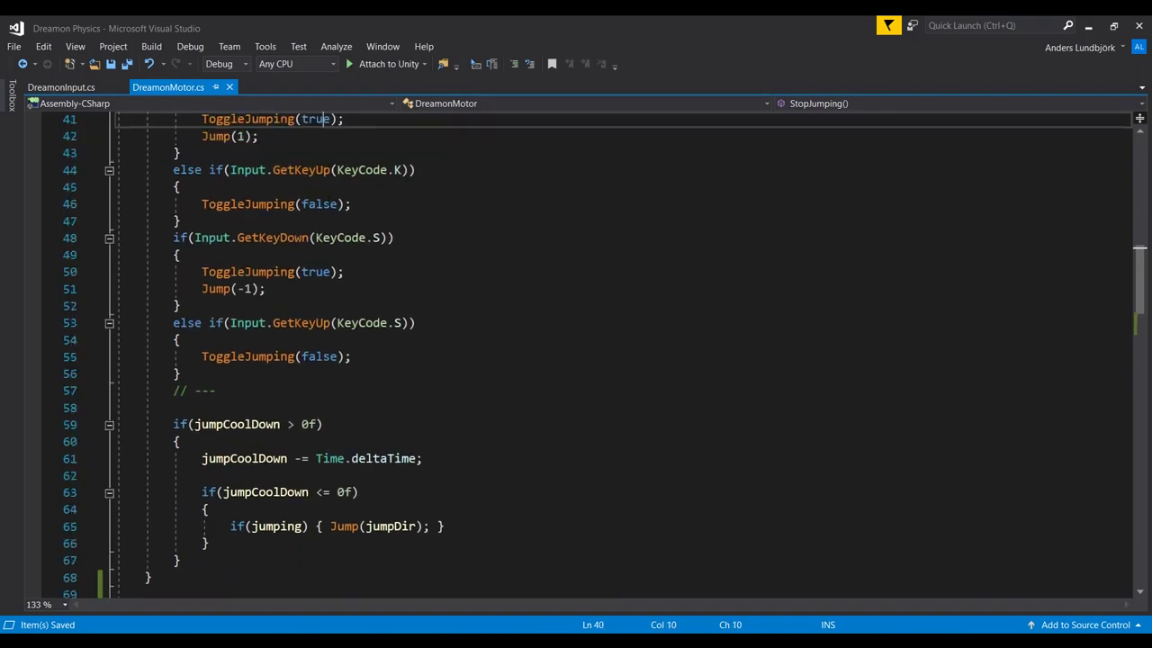
pyautogui.press('Down')
pyautogui.press('Down')
pyautogui.press('Down')
pyautogui.press('Down')
pyautogui.press('Down')
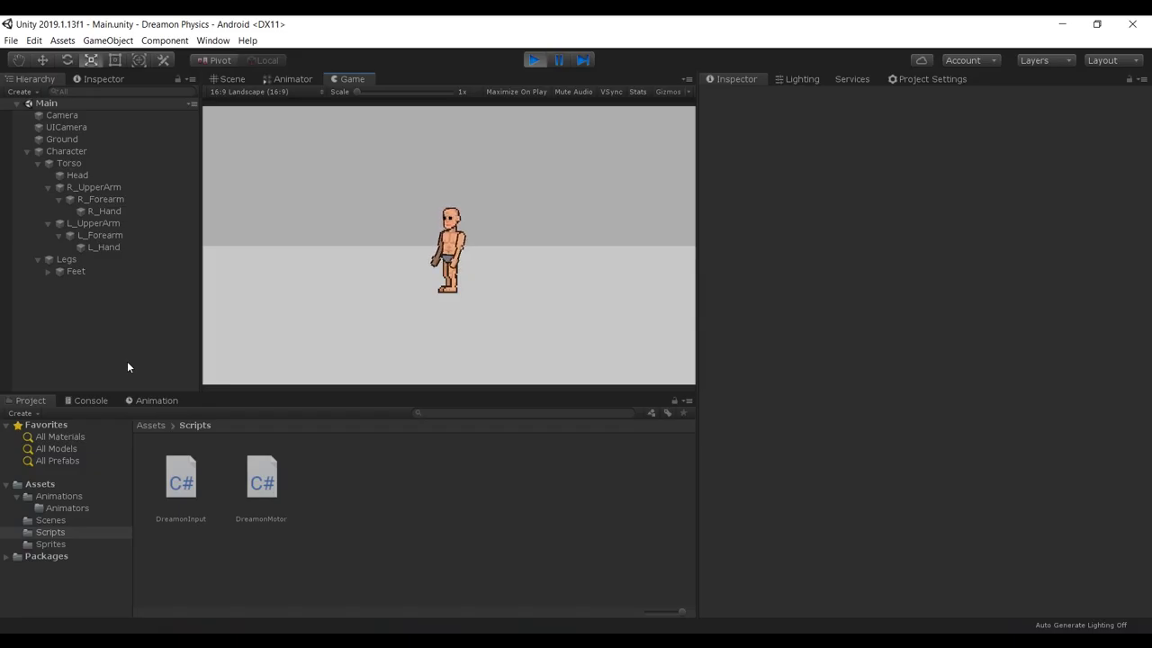
# Step: Stop play mode in Unity and return to DreamonInput.cs in Visual Studio
pyautogui.click(534, 61)
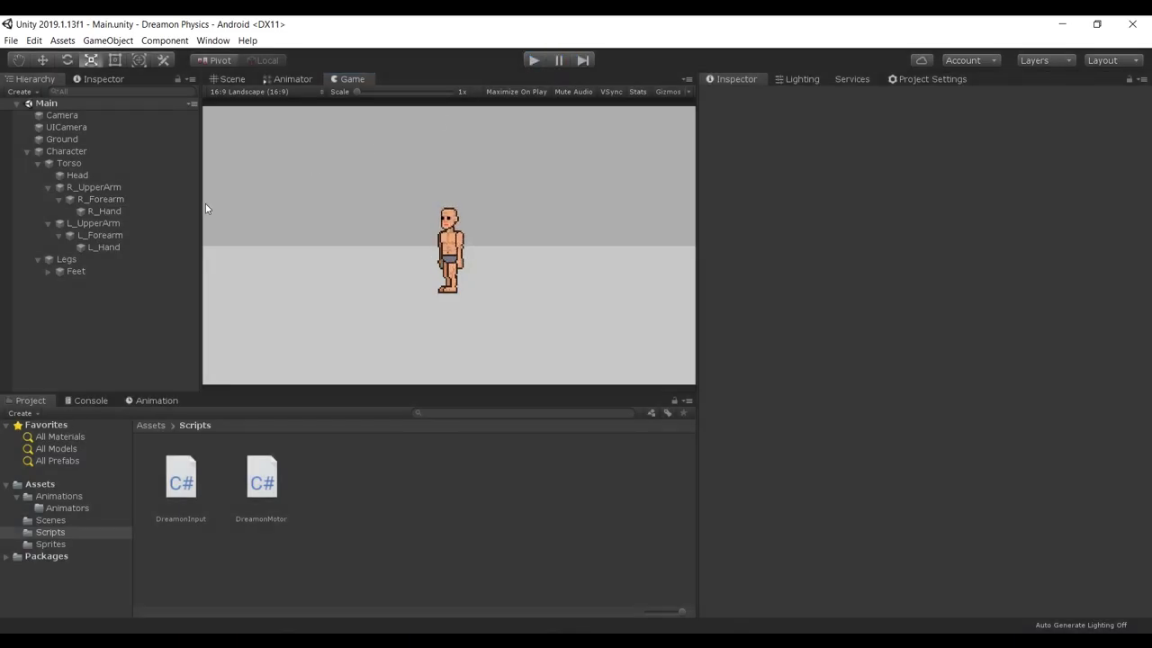
pyautogui.hotkey('alt', 'Tab')
# Step: Change the if condition in StartJumpJoystick to jumpId == -1 and save
pyautogui.click(252, 374)
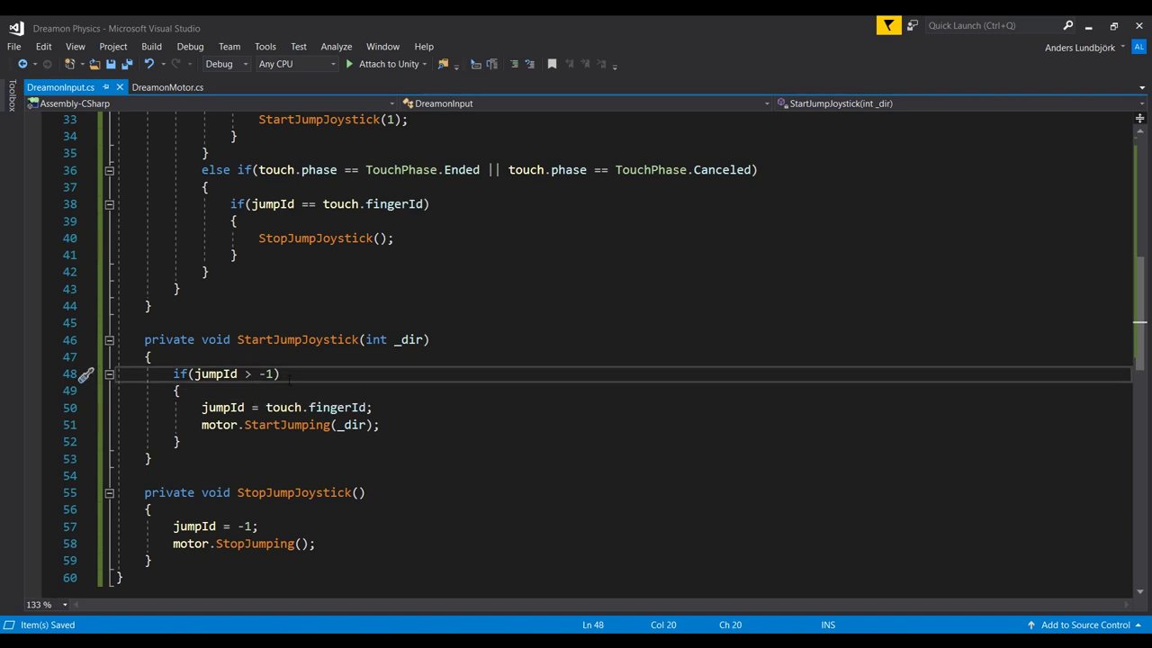
pyautogui.press('BackSpace')
pyautogui.write('==')
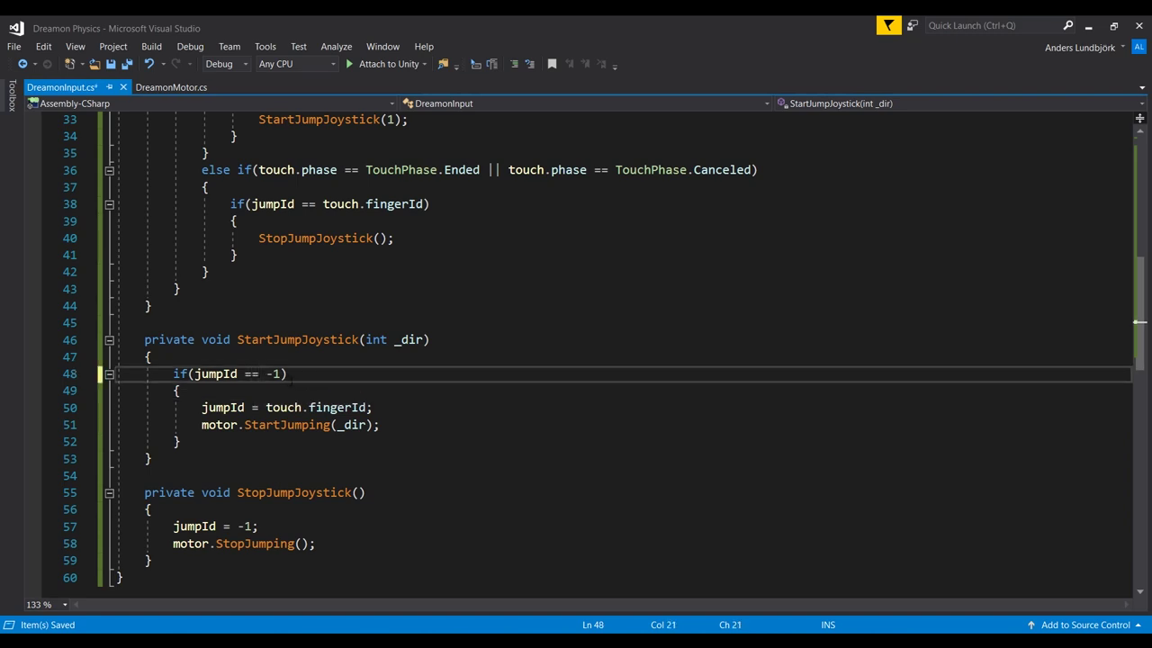
pyautogui.hotkey('ctrl', 's')
pyautogui.click(299, 373)
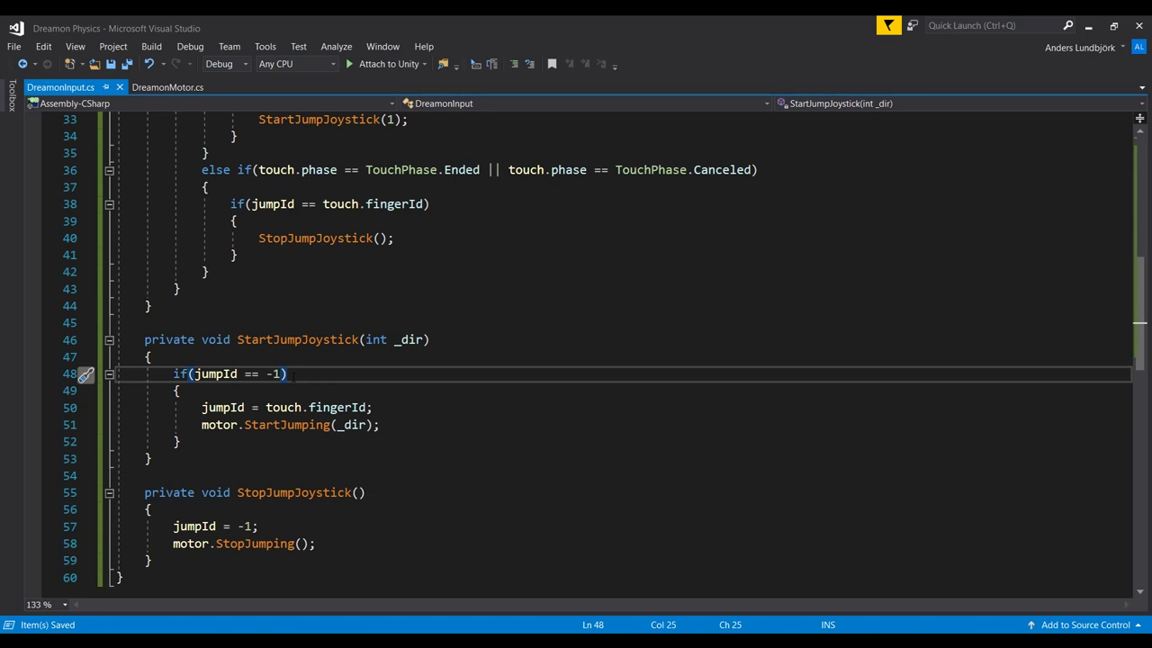
# Step: Rewrite the if condition in StartJumpJoystick as jumpId < 0 and save
pyautogui.doubleClick(252, 373)
pyautogui.press('BackSpace')
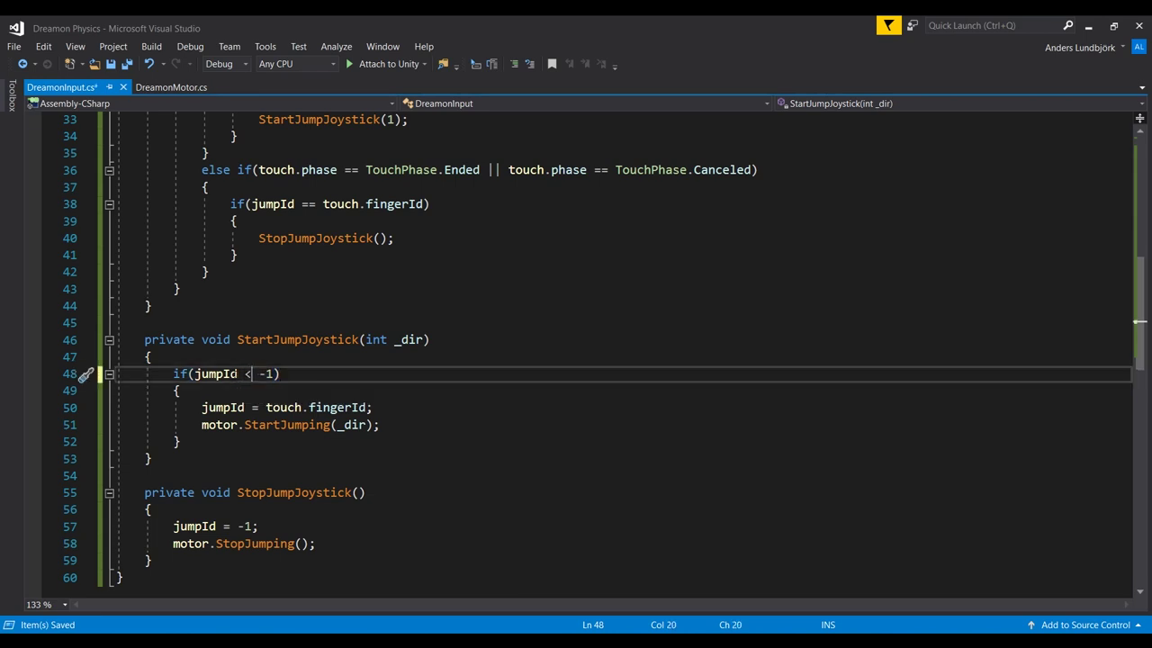
pyautogui.press('BackSpace')
pyautogui.write('0')
pyautogui.hotkey('ctrl', 's')
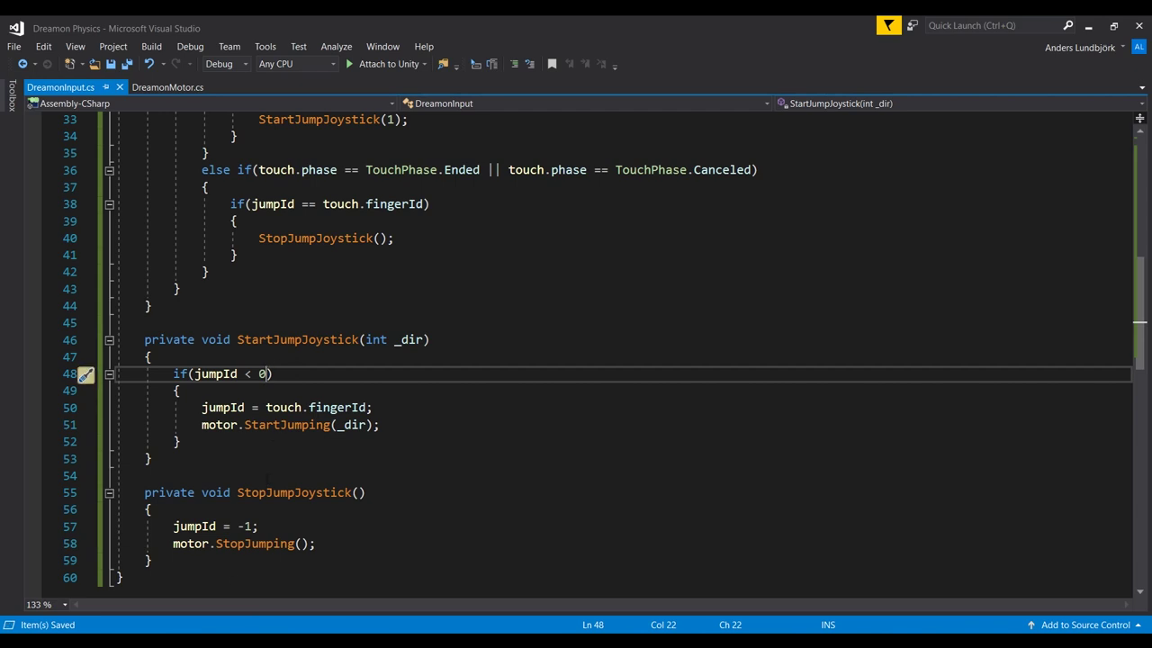
# Step: Replace the comparison operator in StartJumpJoystick's jumpId condition with >
pyautogui.press('Left')
pyautogui.press('BackSpace')
pyautogui.write('>')
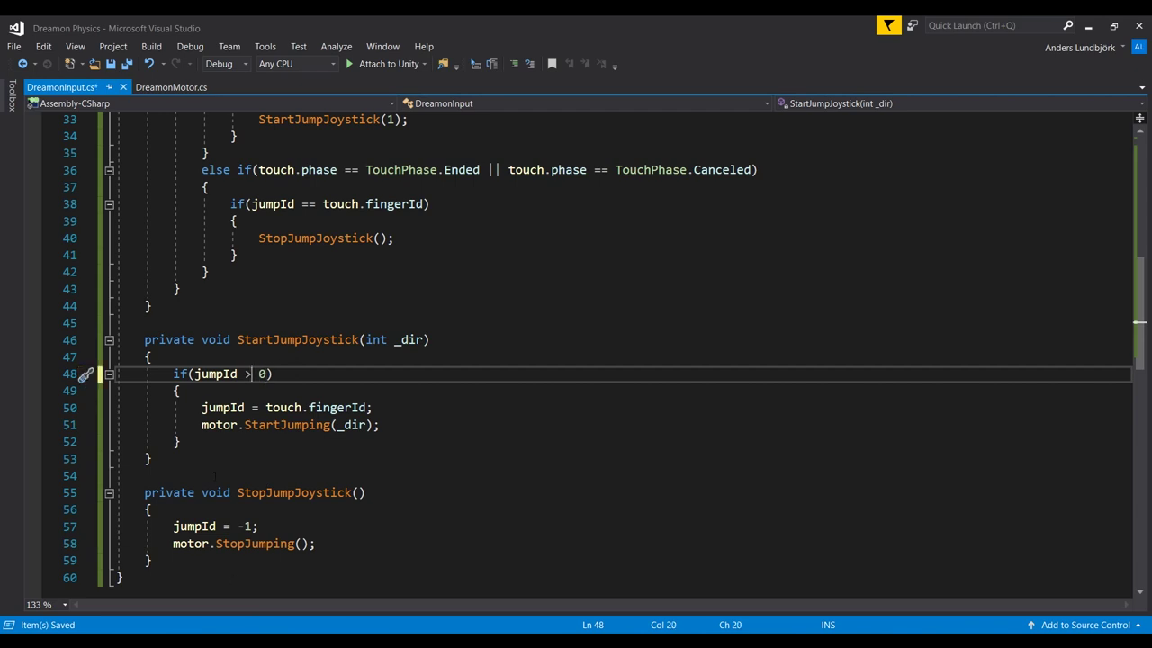